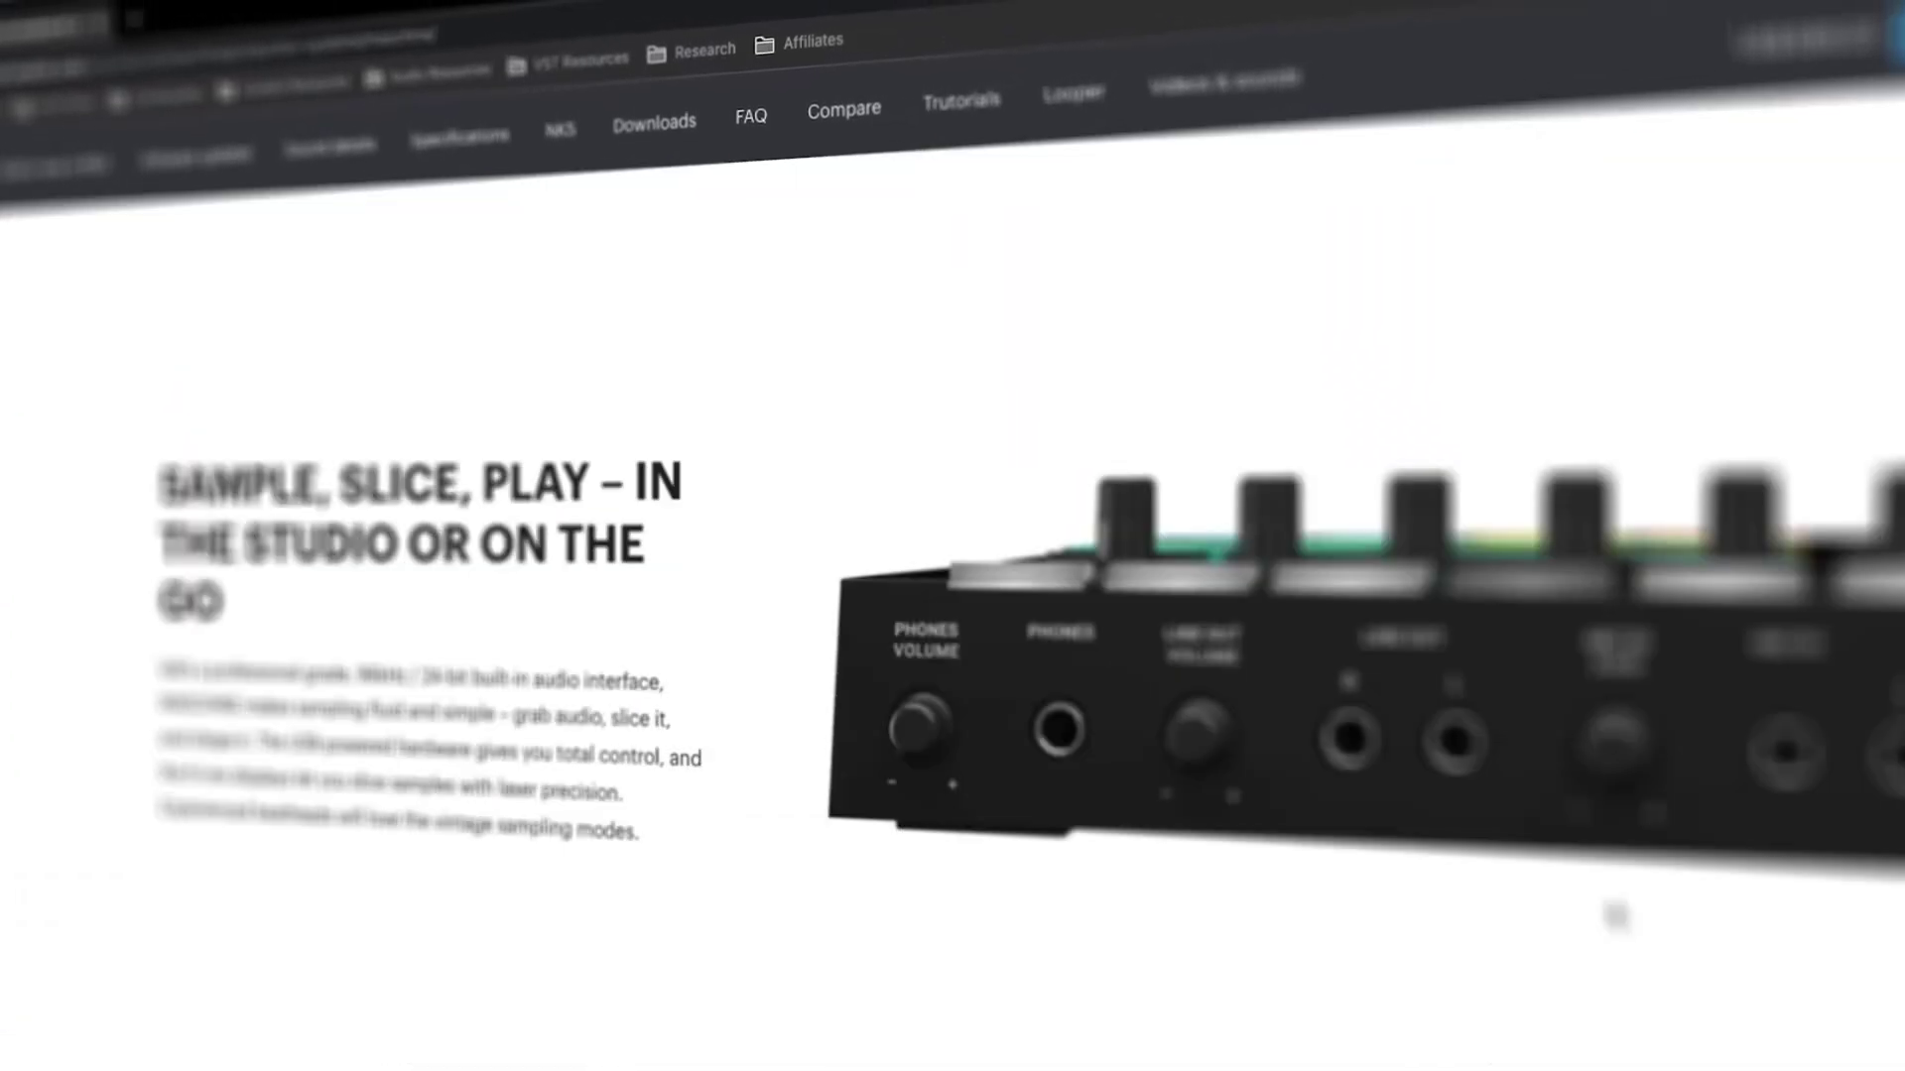
# Scroll past the pad images to the 'Robust Production Software' section of the Maschine page.
pyautogui.scroll(-10, 1586, 961)
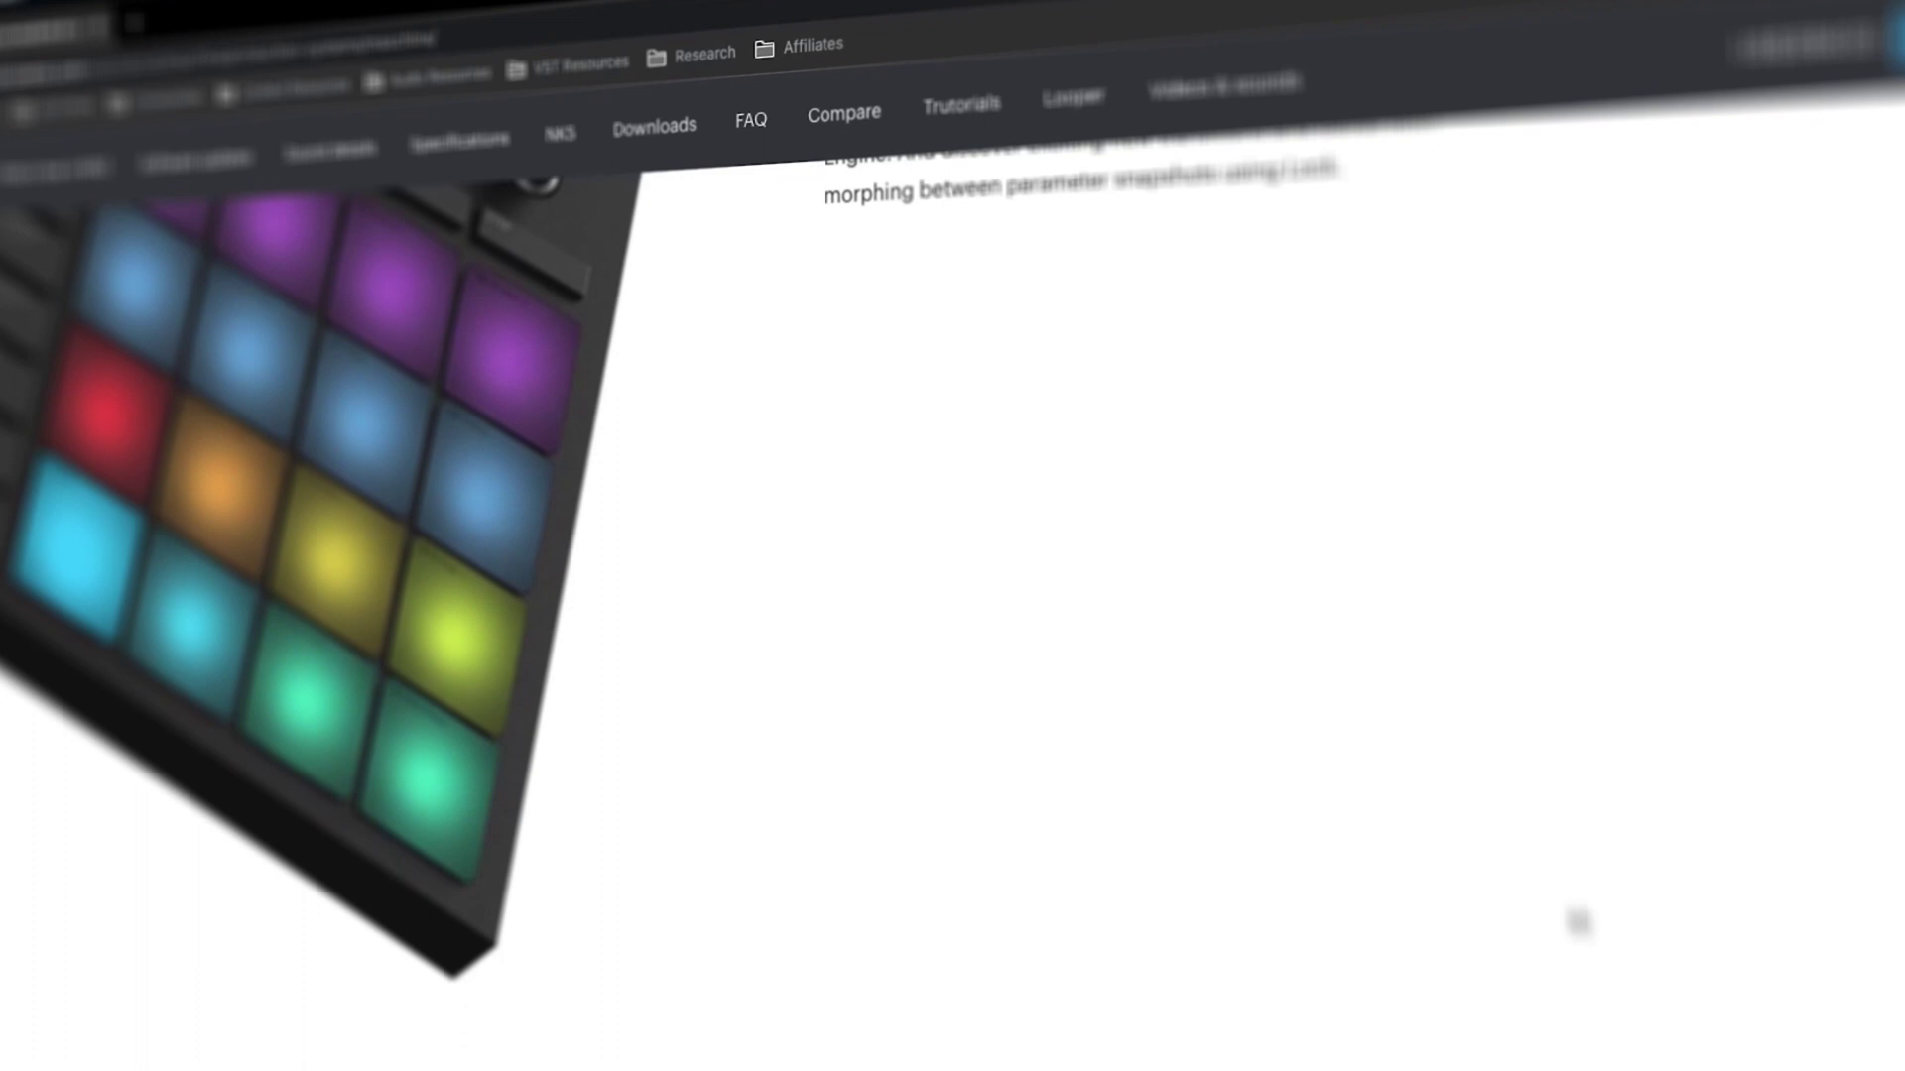
pyautogui.scroll(-10, 1553, 882)
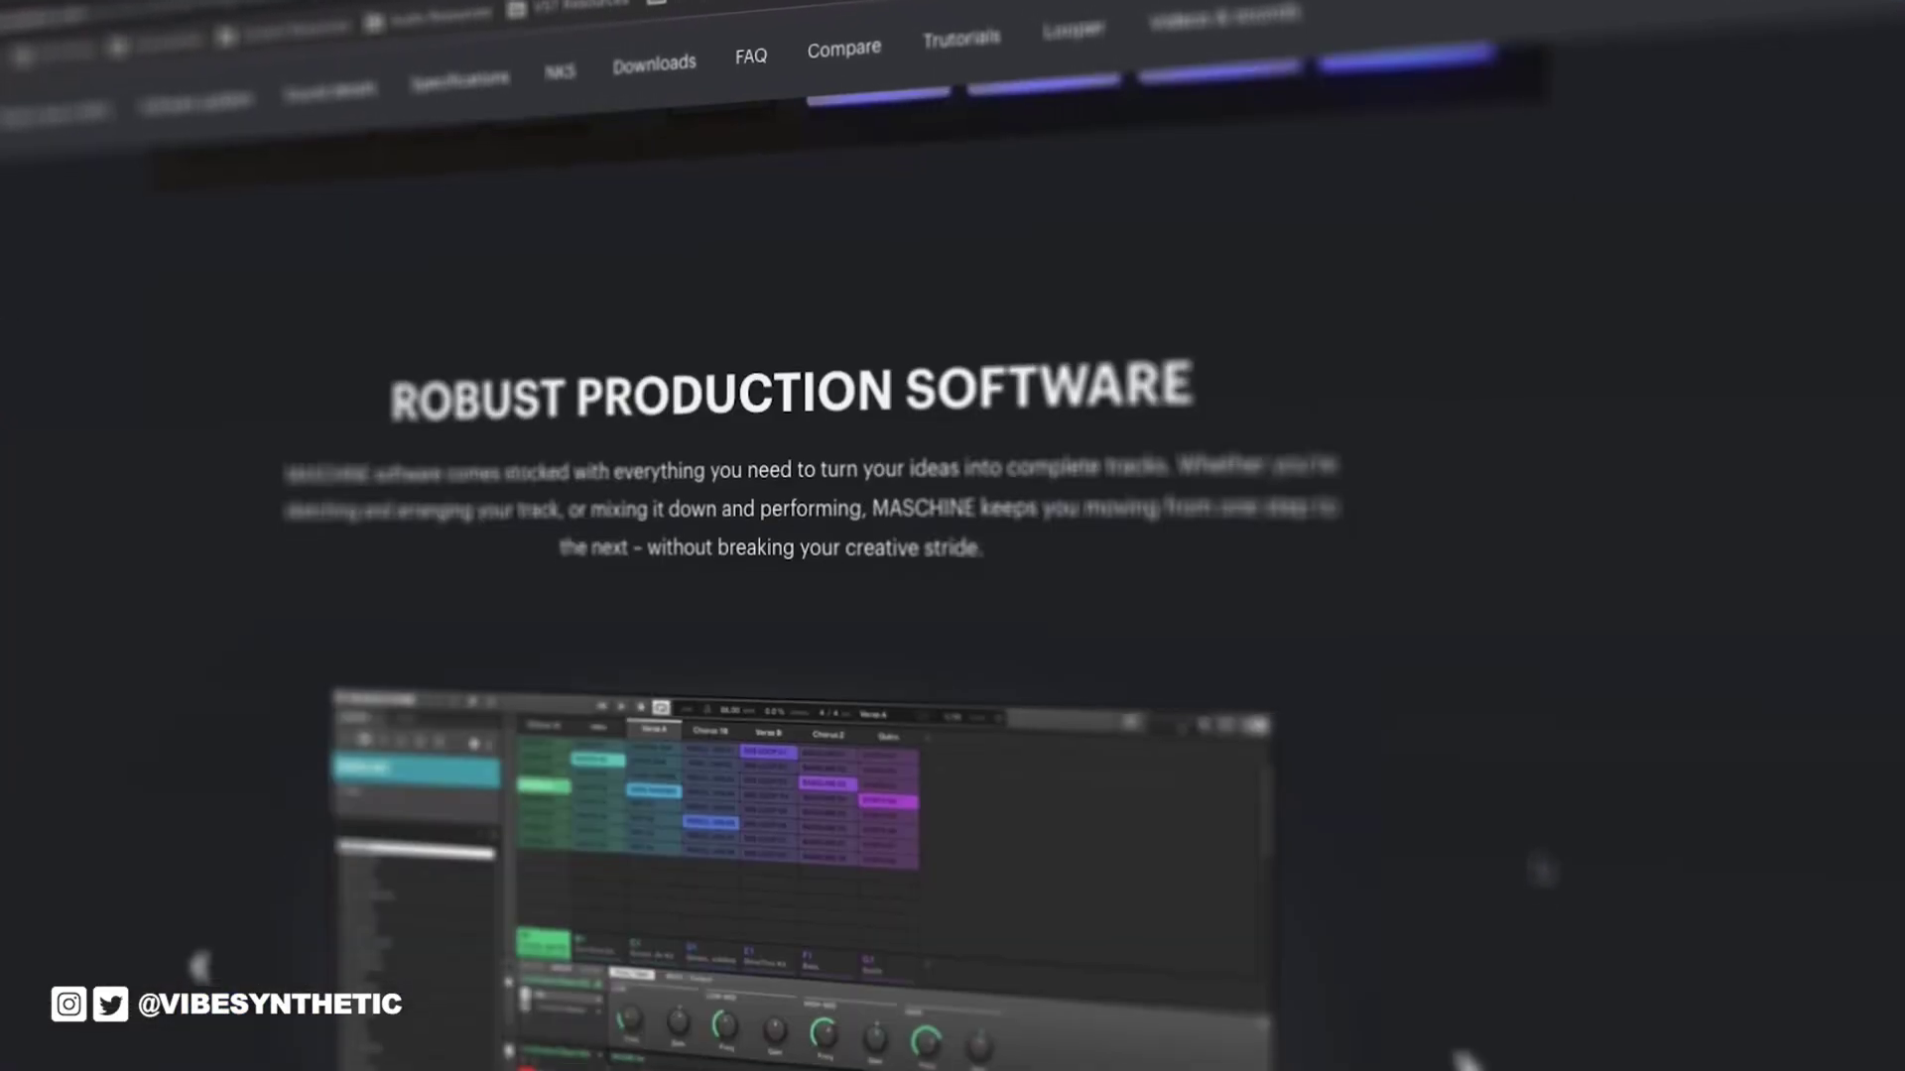
pyautogui.scroll(-10, 1496, 803)
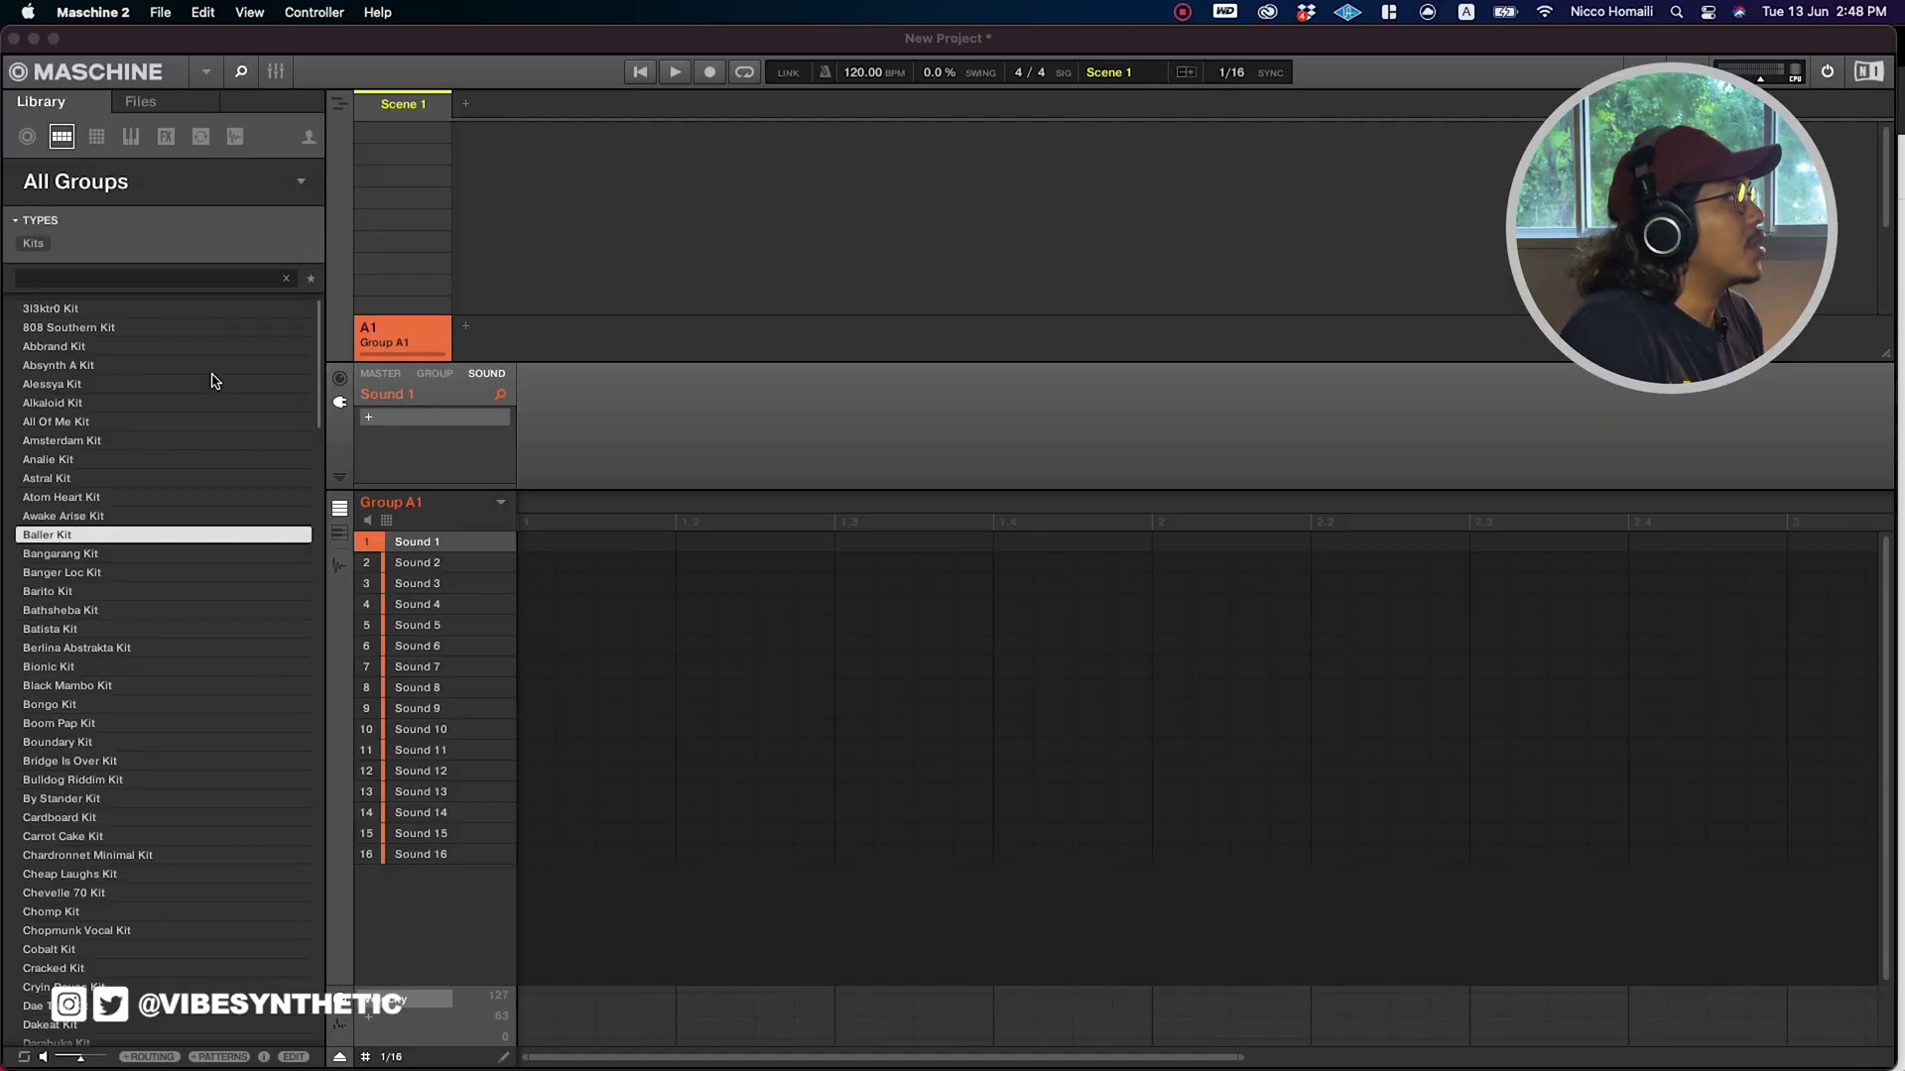
pyautogui.click(28, 137)
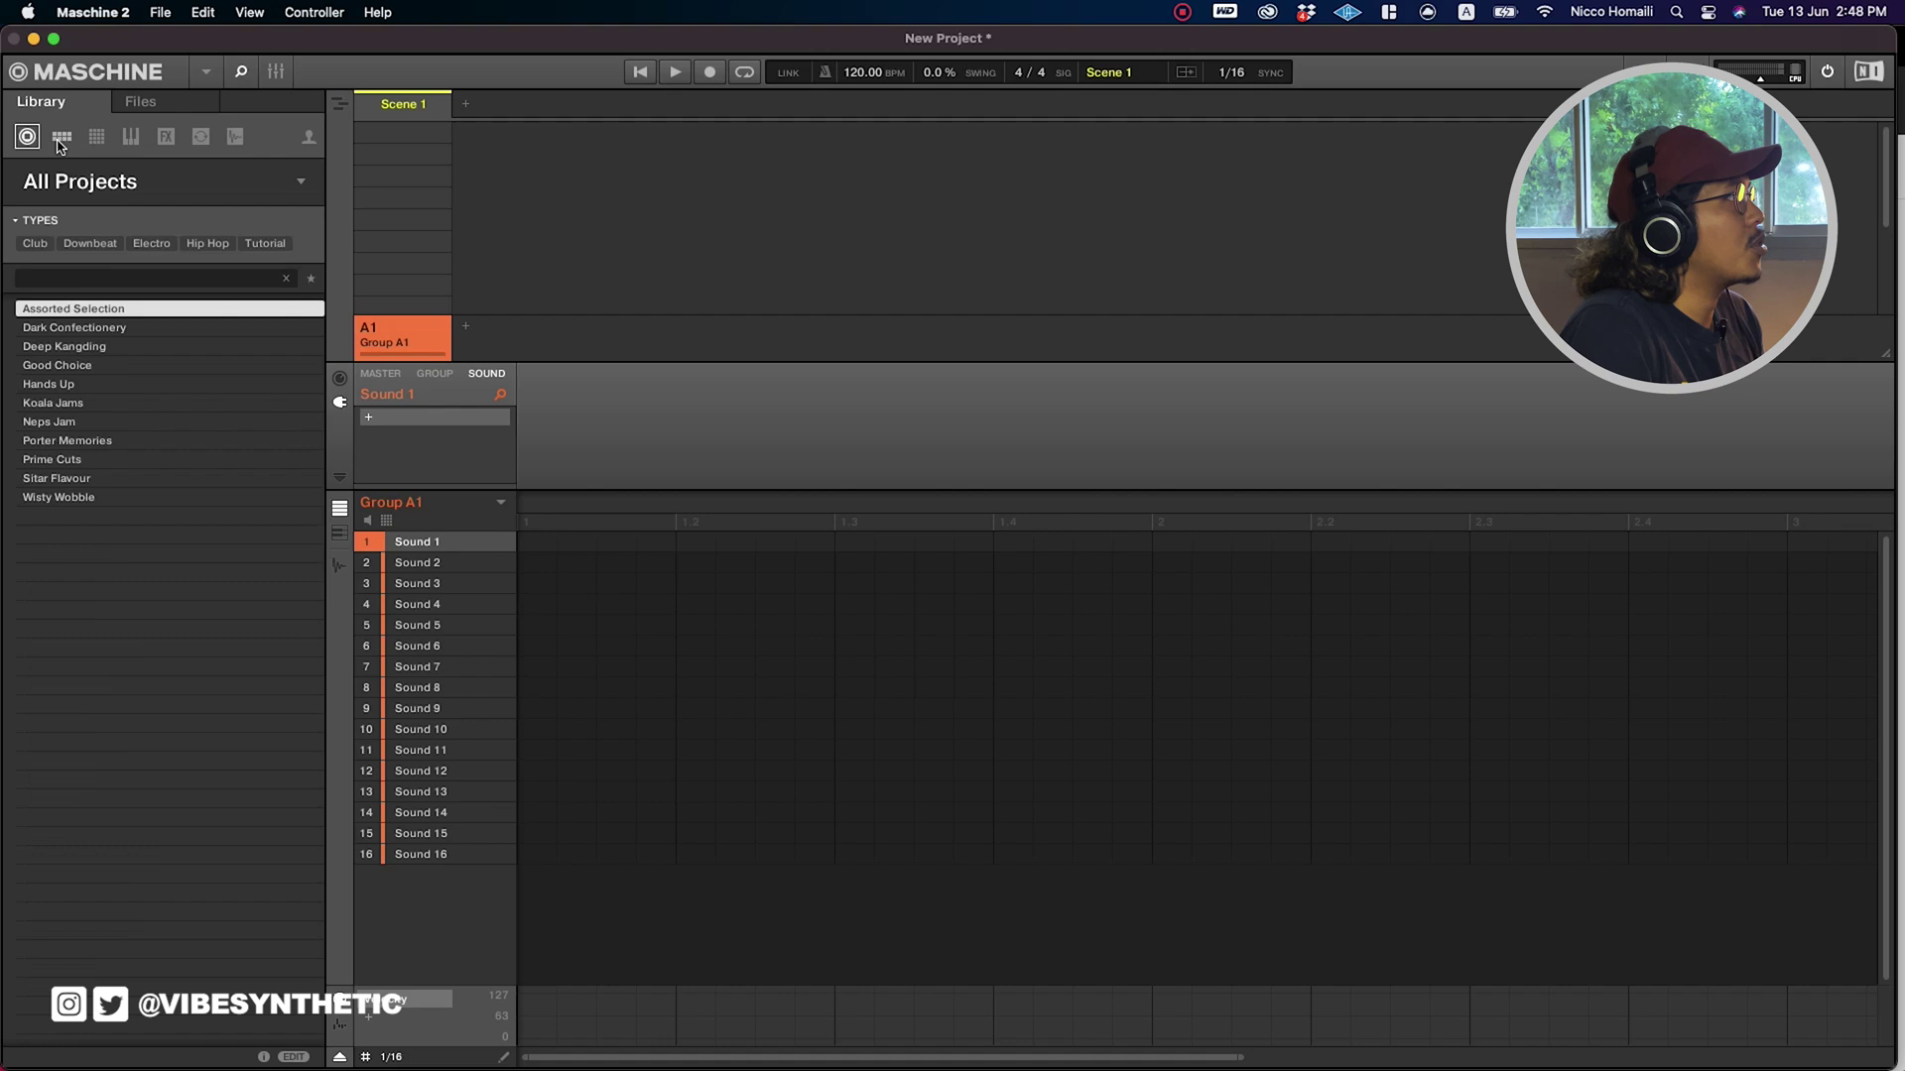
pyautogui.click(96, 137)
pyautogui.click(131, 139)
pyautogui.click(166, 139)
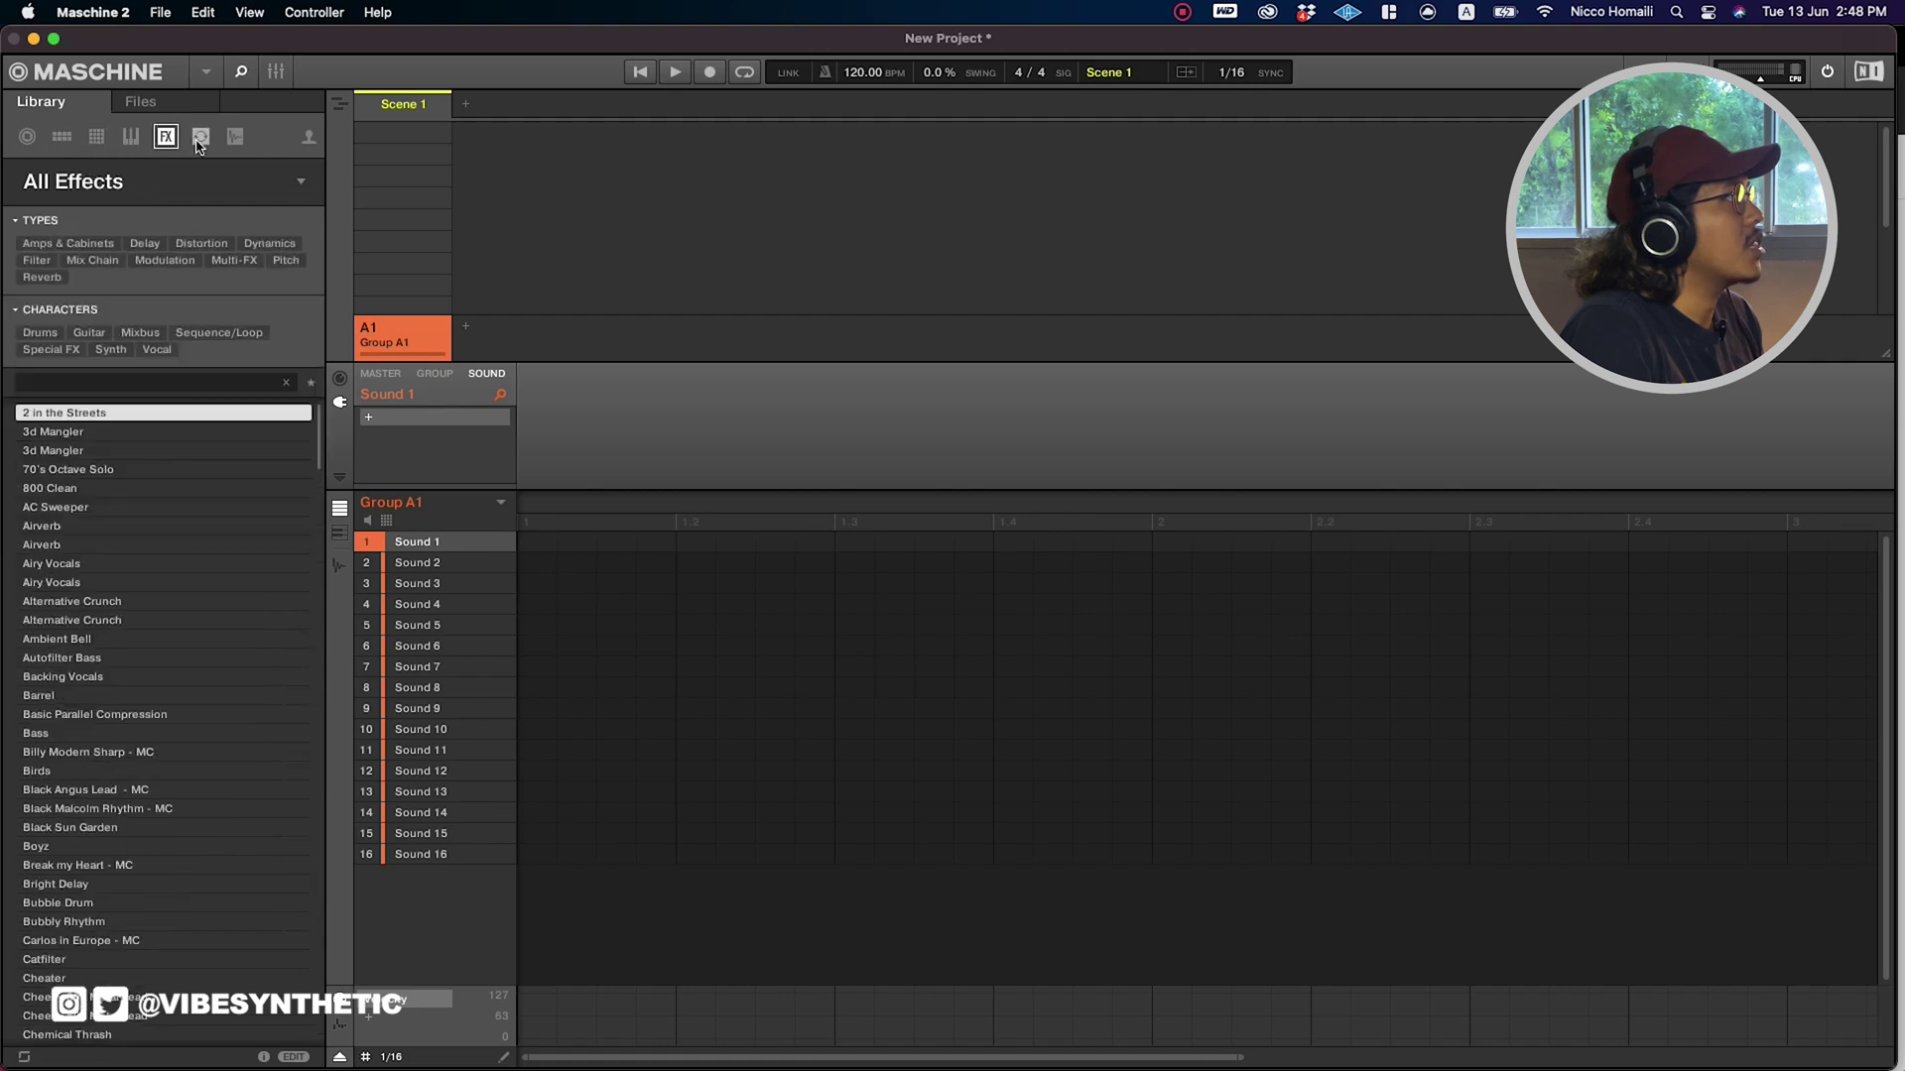
pyautogui.click(200, 139)
pyautogui.click(234, 139)
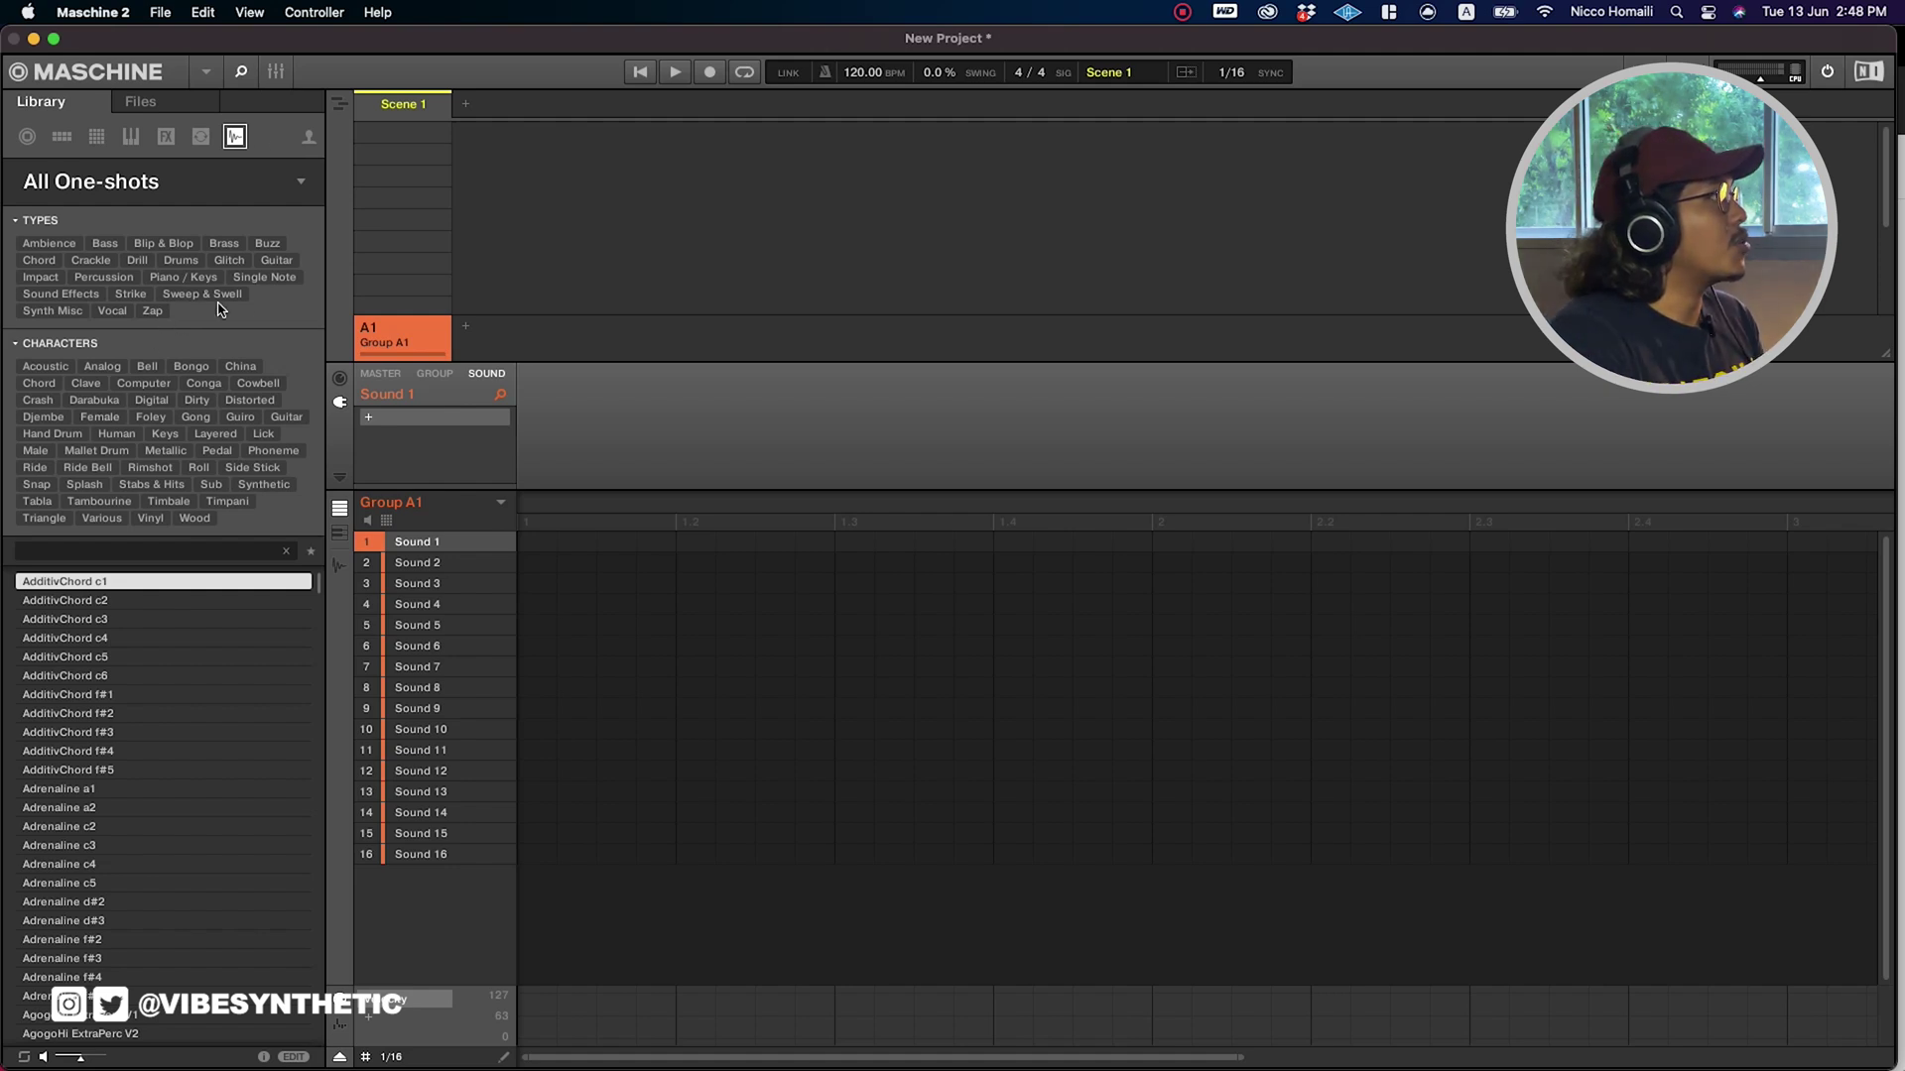
pyautogui.click(103, 278)
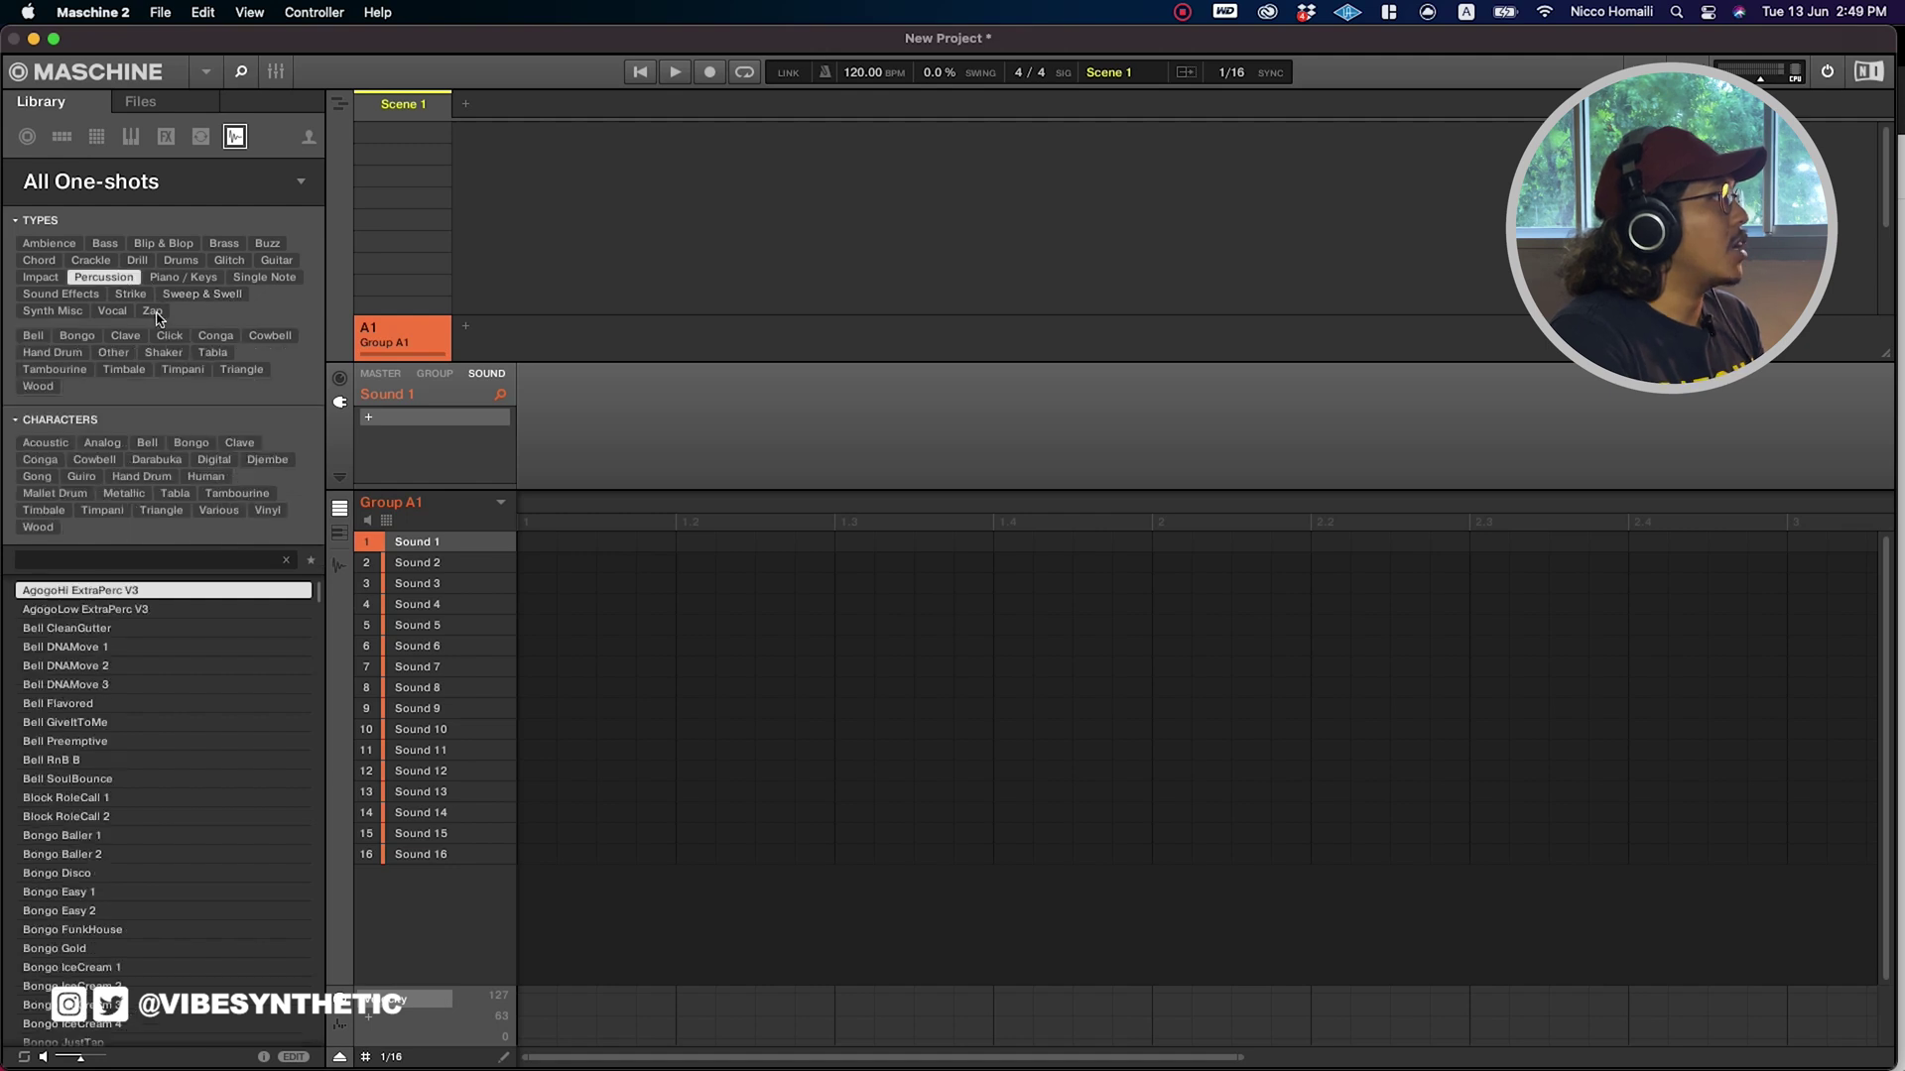
pyautogui.click(51, 370)
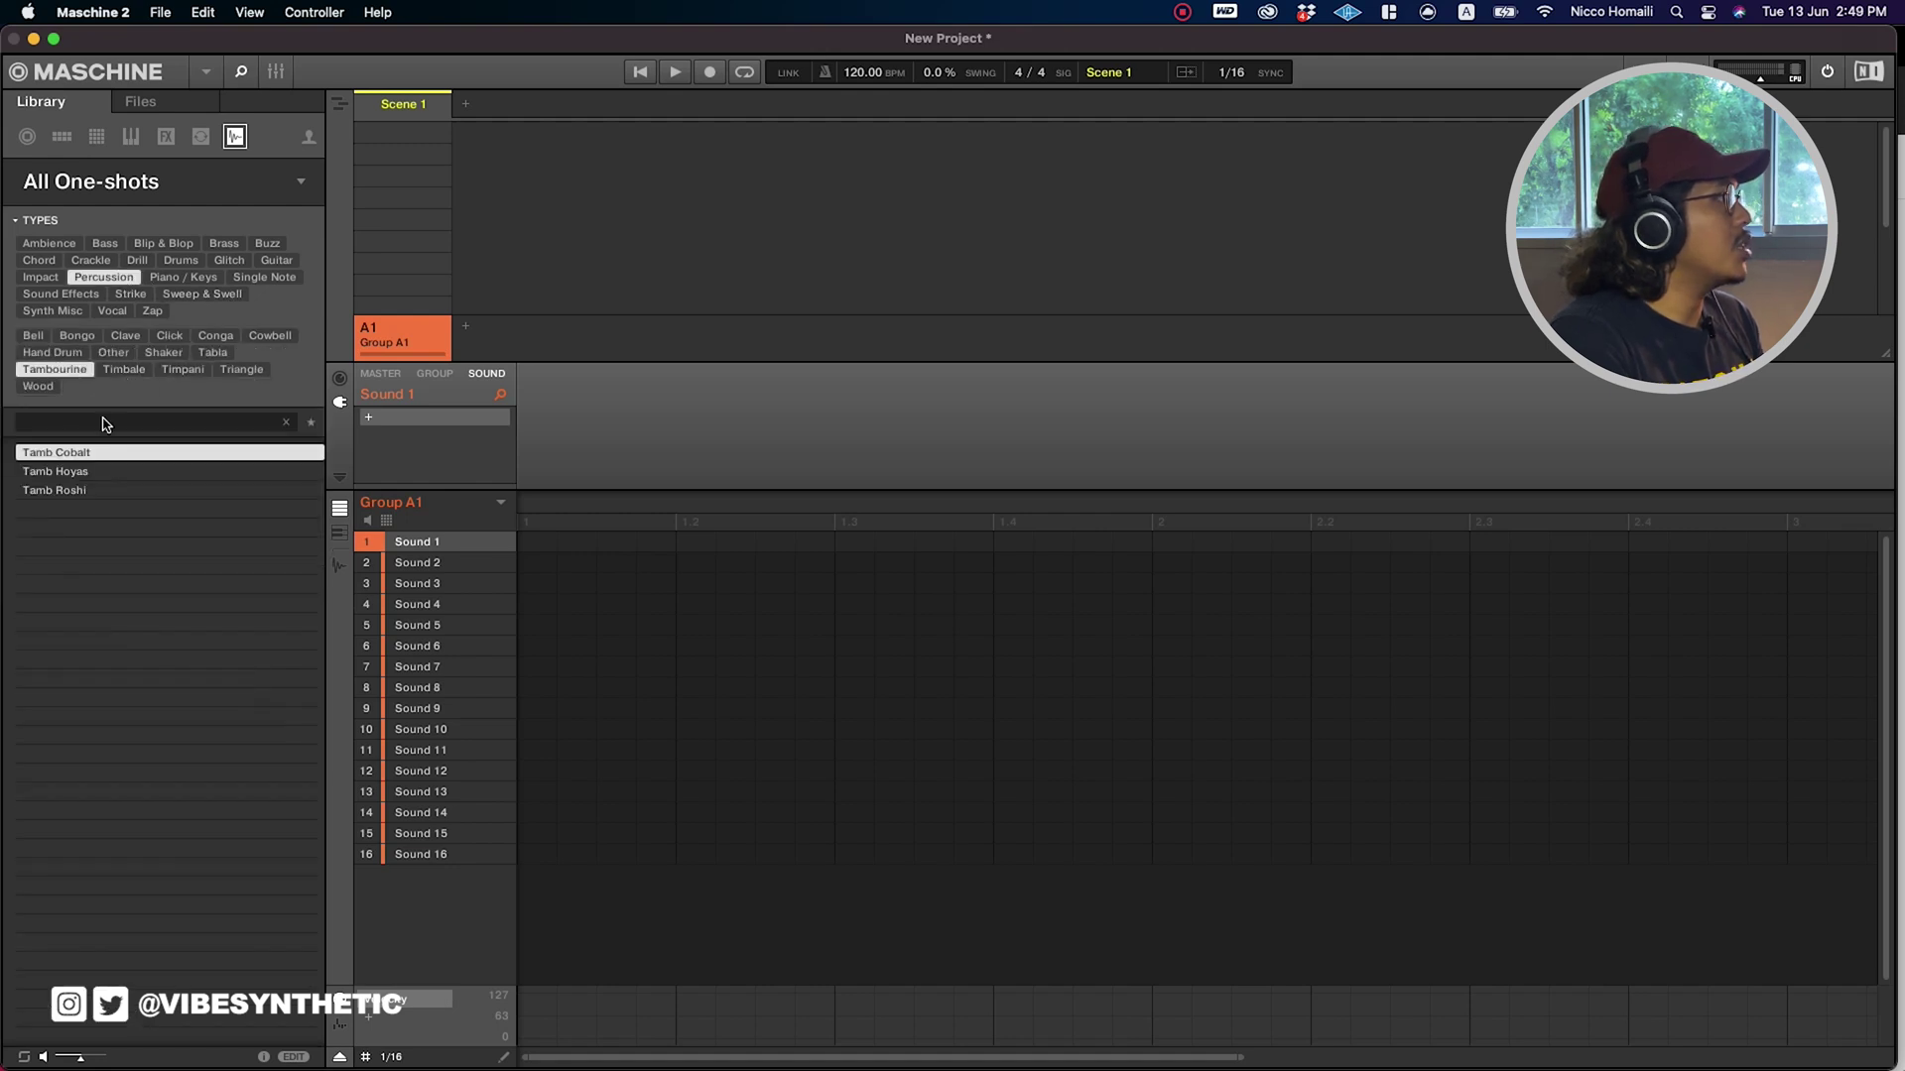
pyautogui.click(140, 474)
pyautogui.click(102, 491)
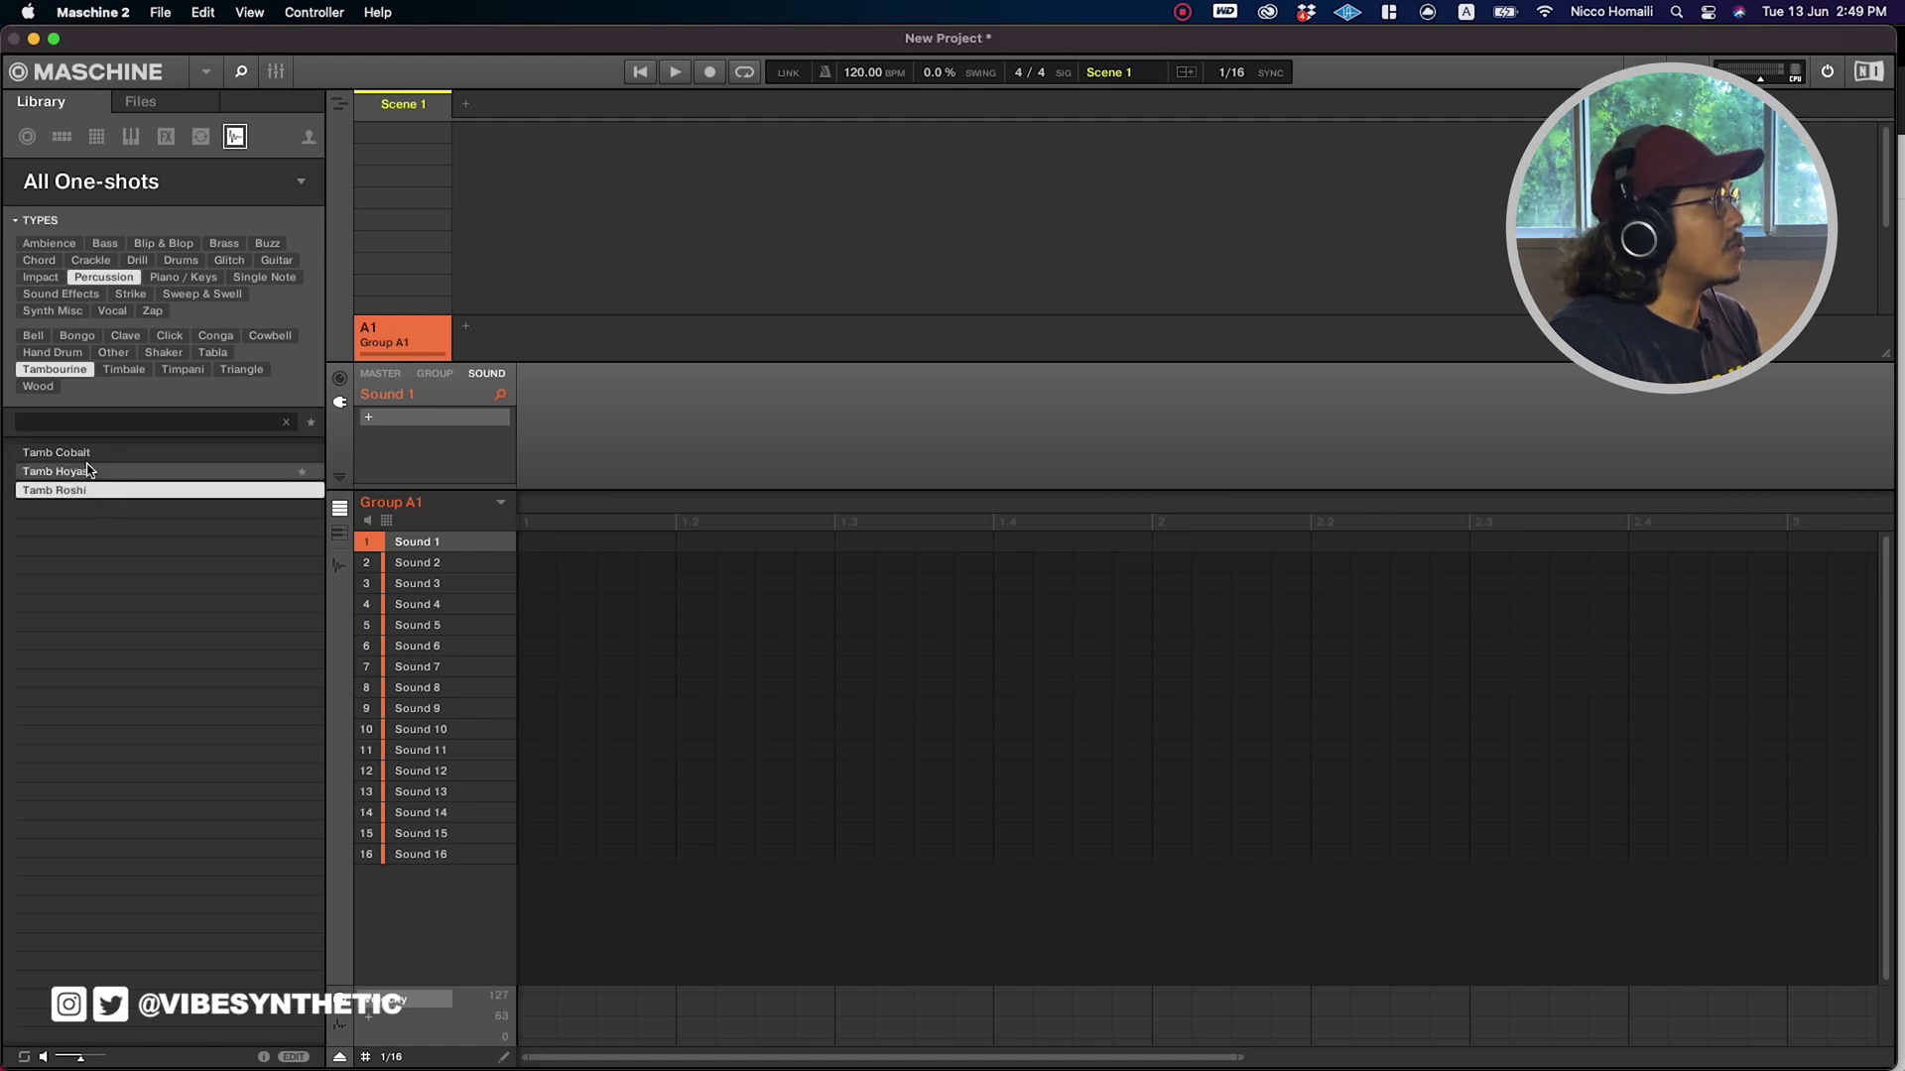
pyautogui.click(85, 473)
pyautogui.click(70, 453)
pyautogui.click(136, 137)
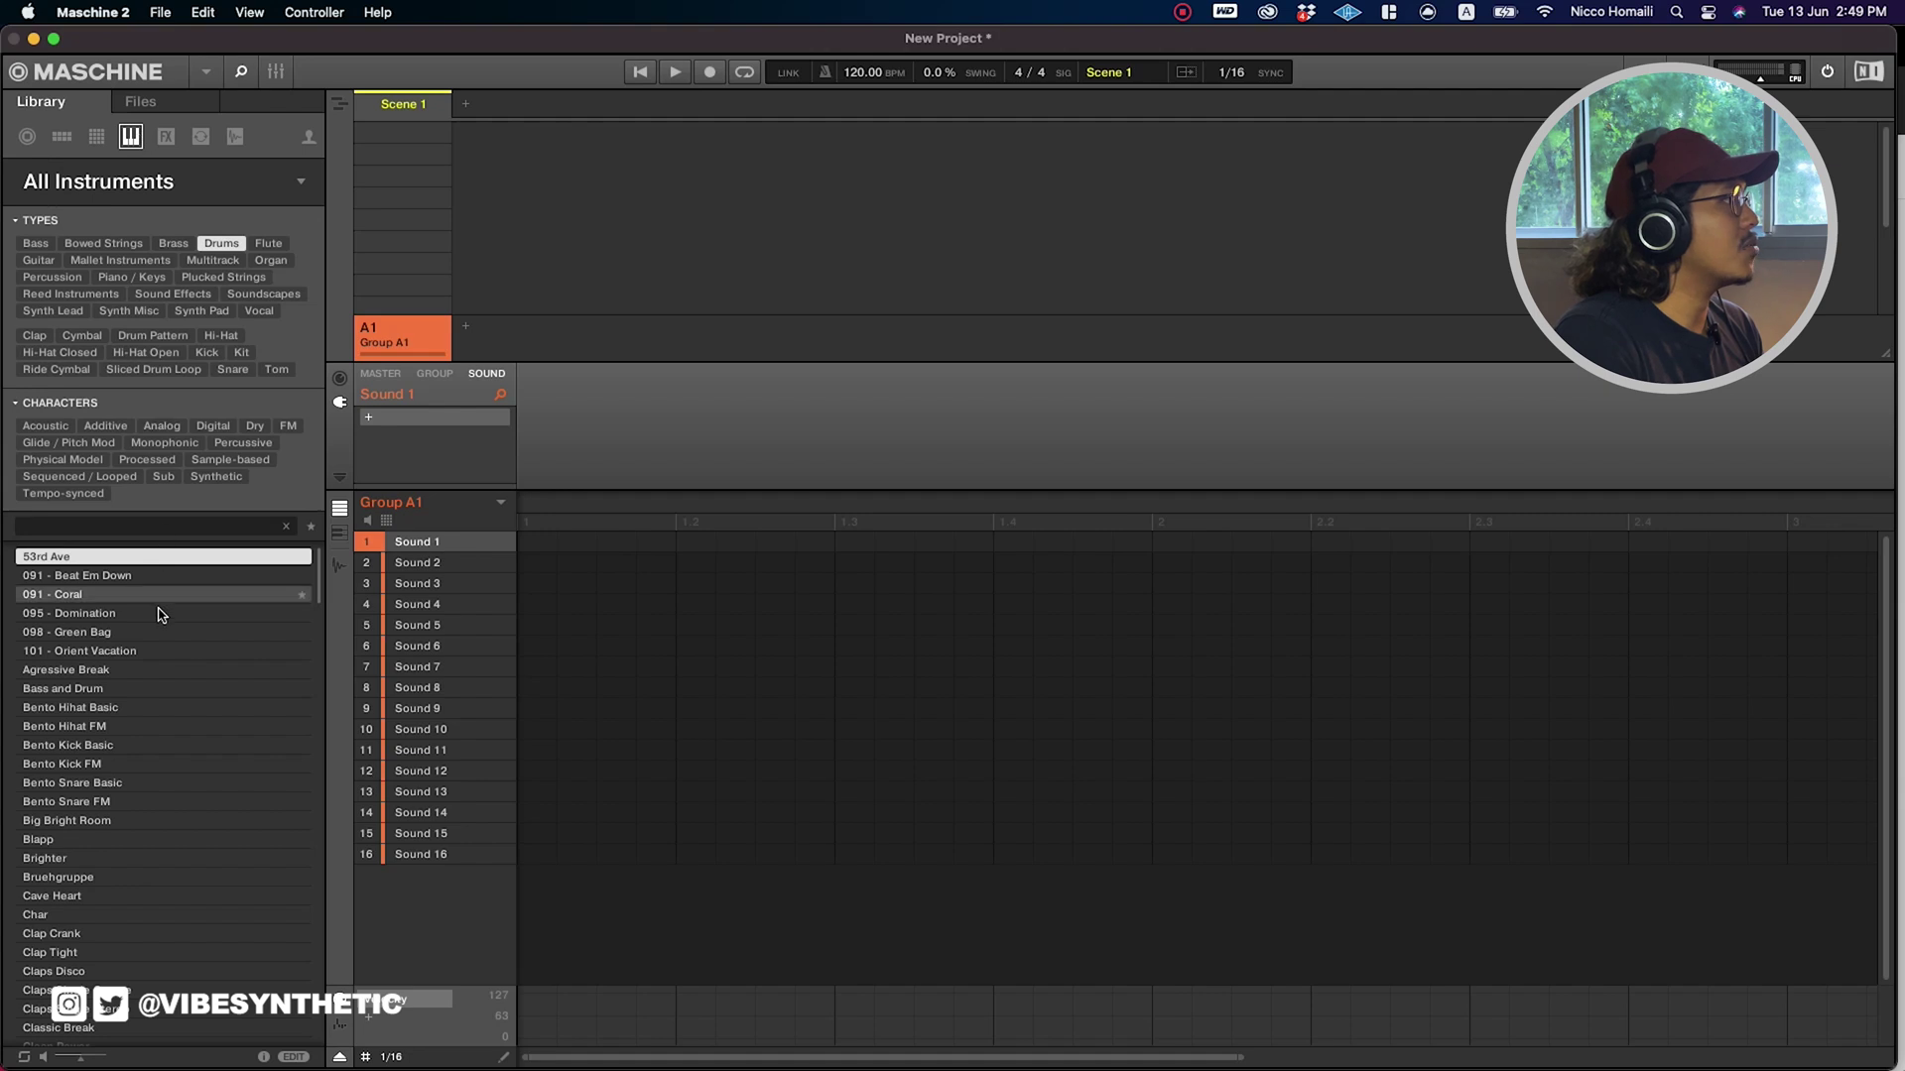
pyautogui.click(94, 136)
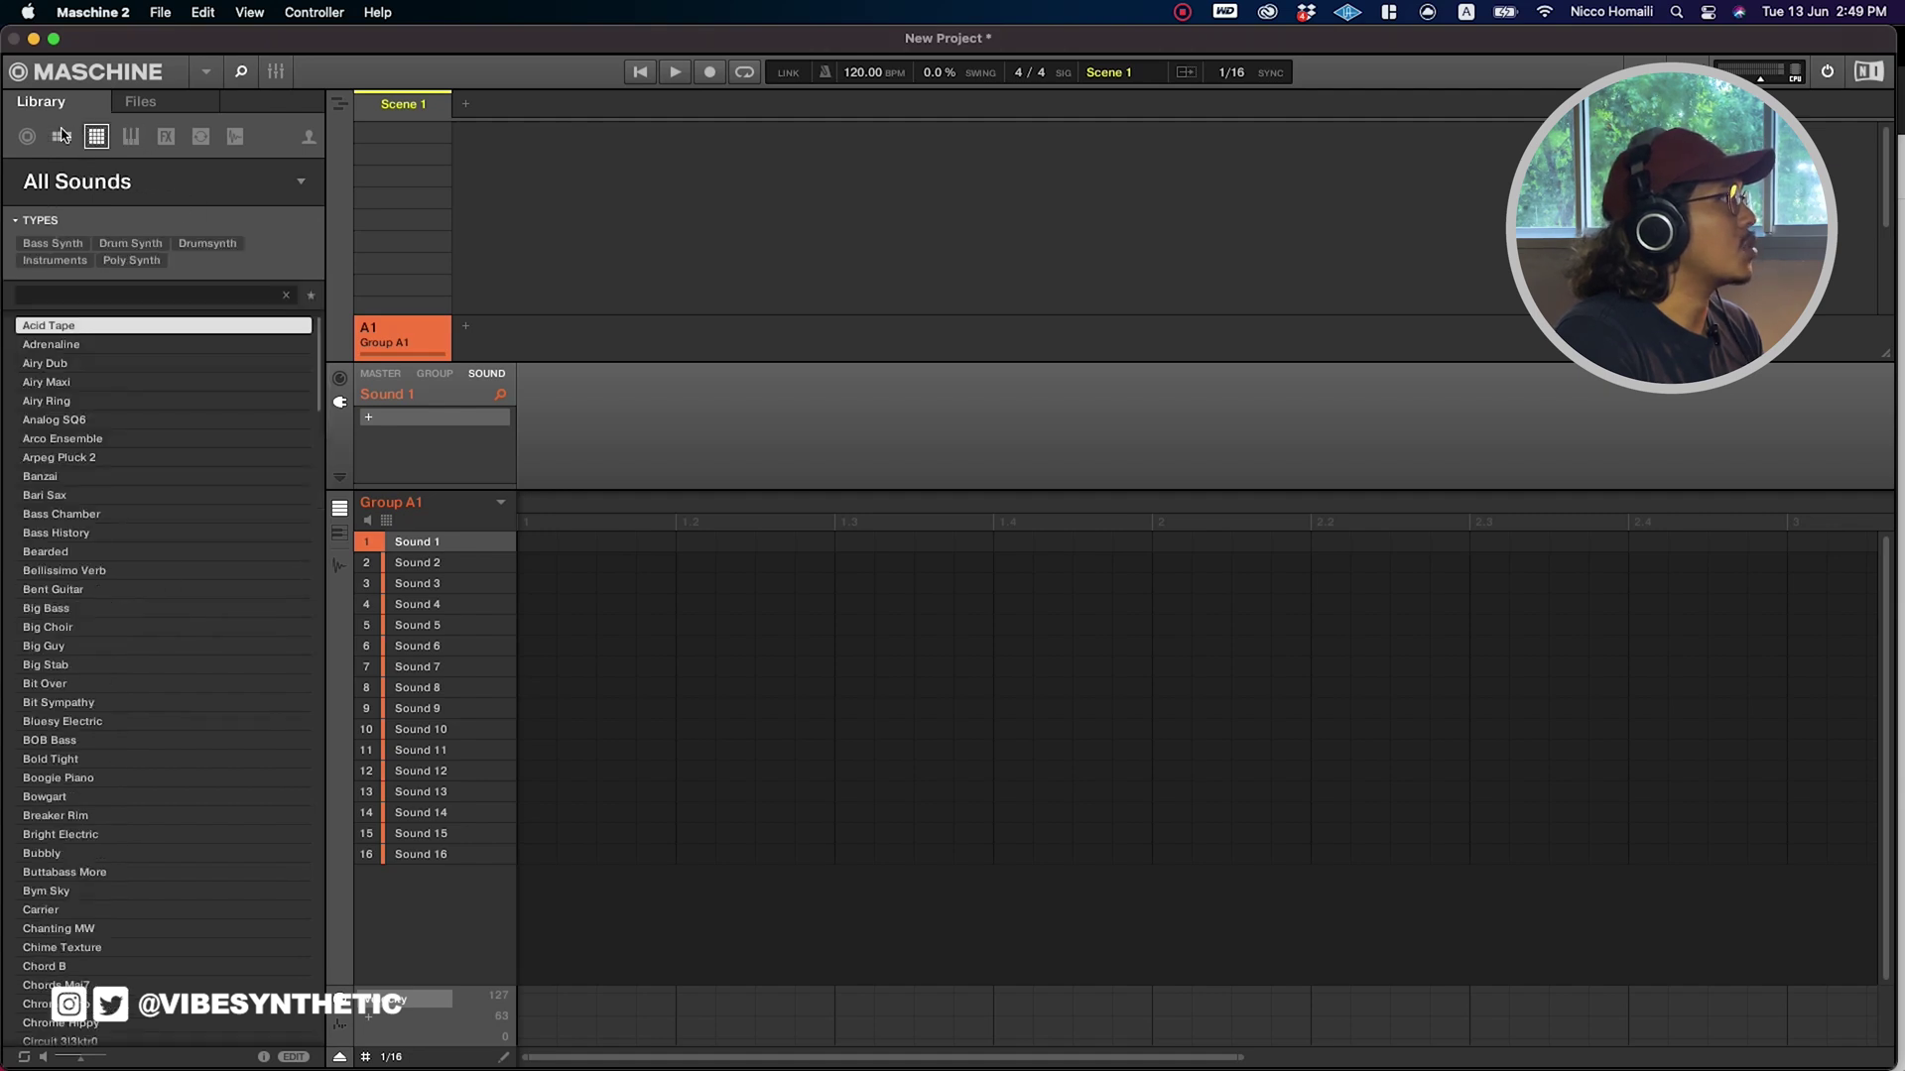
pyautogui.click(62, 135)
pyautogui.click(149, 893)
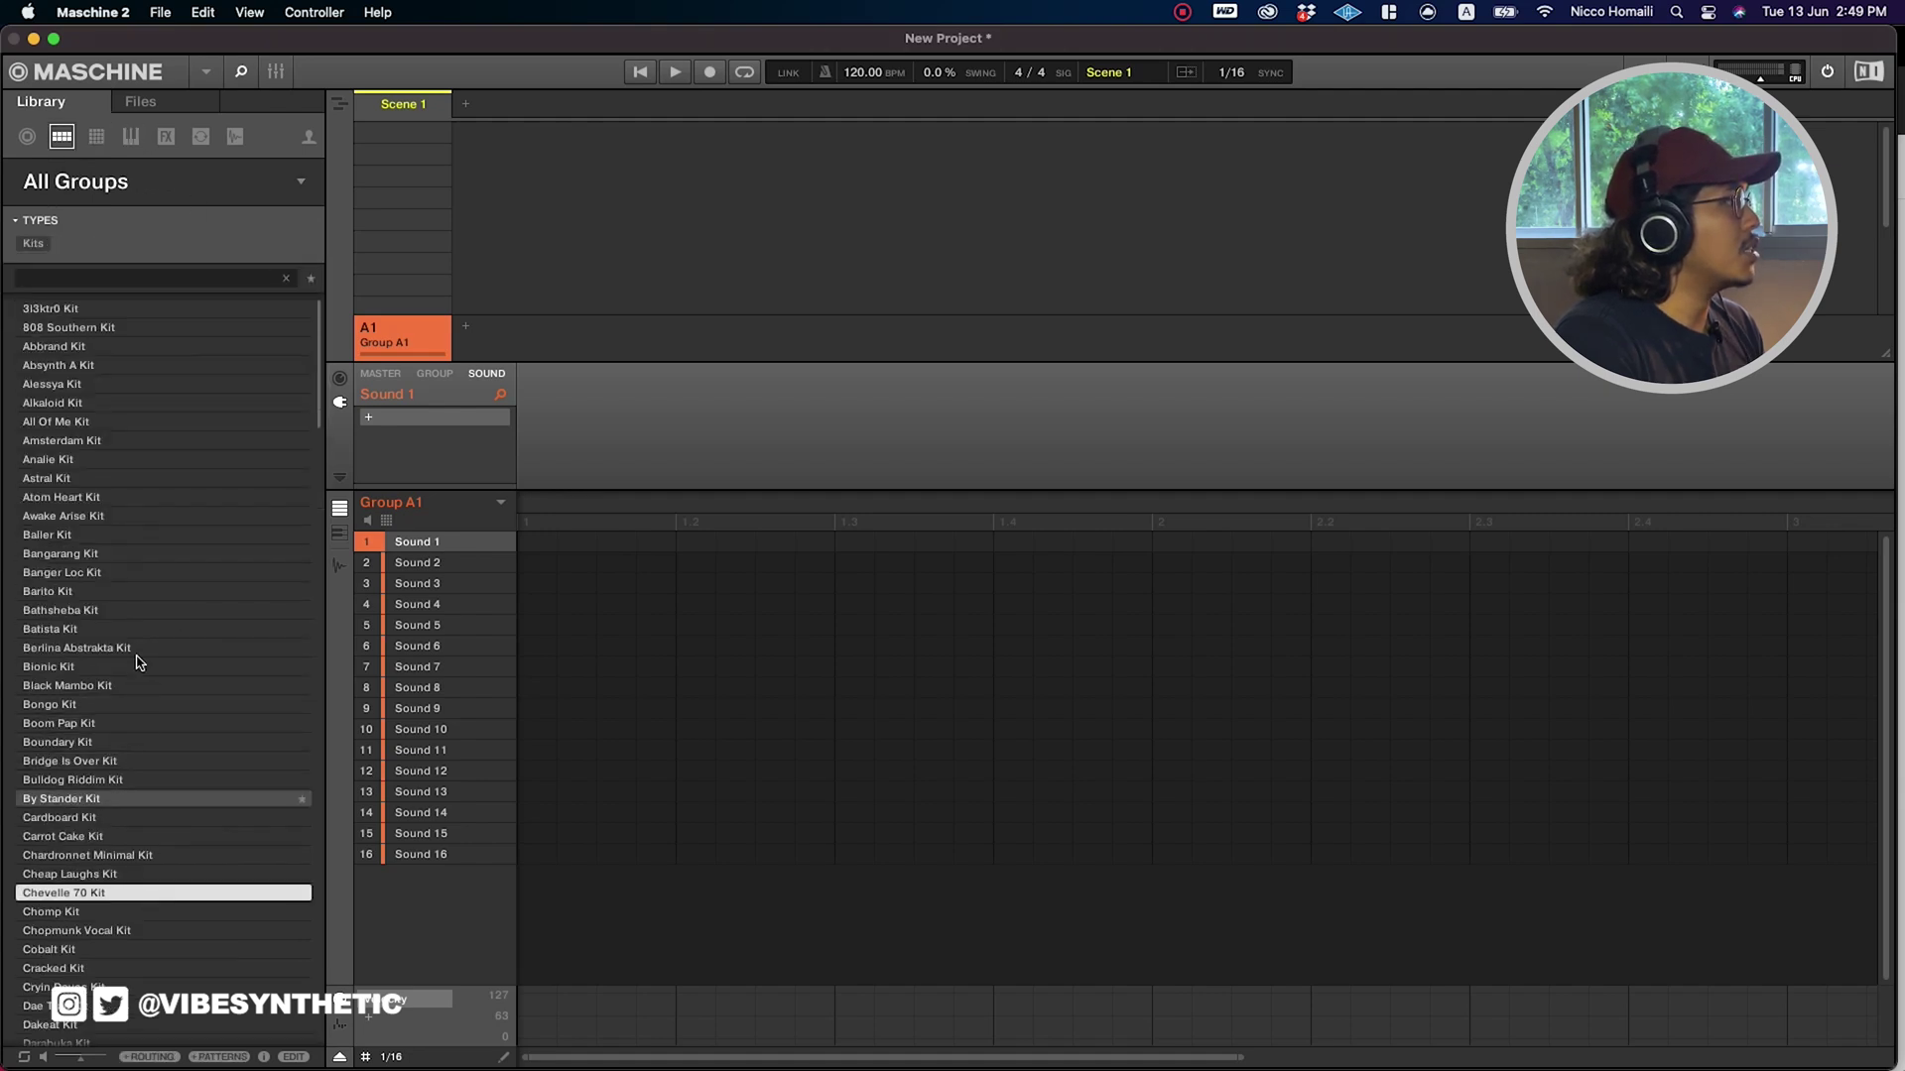
pyautogui.click(75, 421)
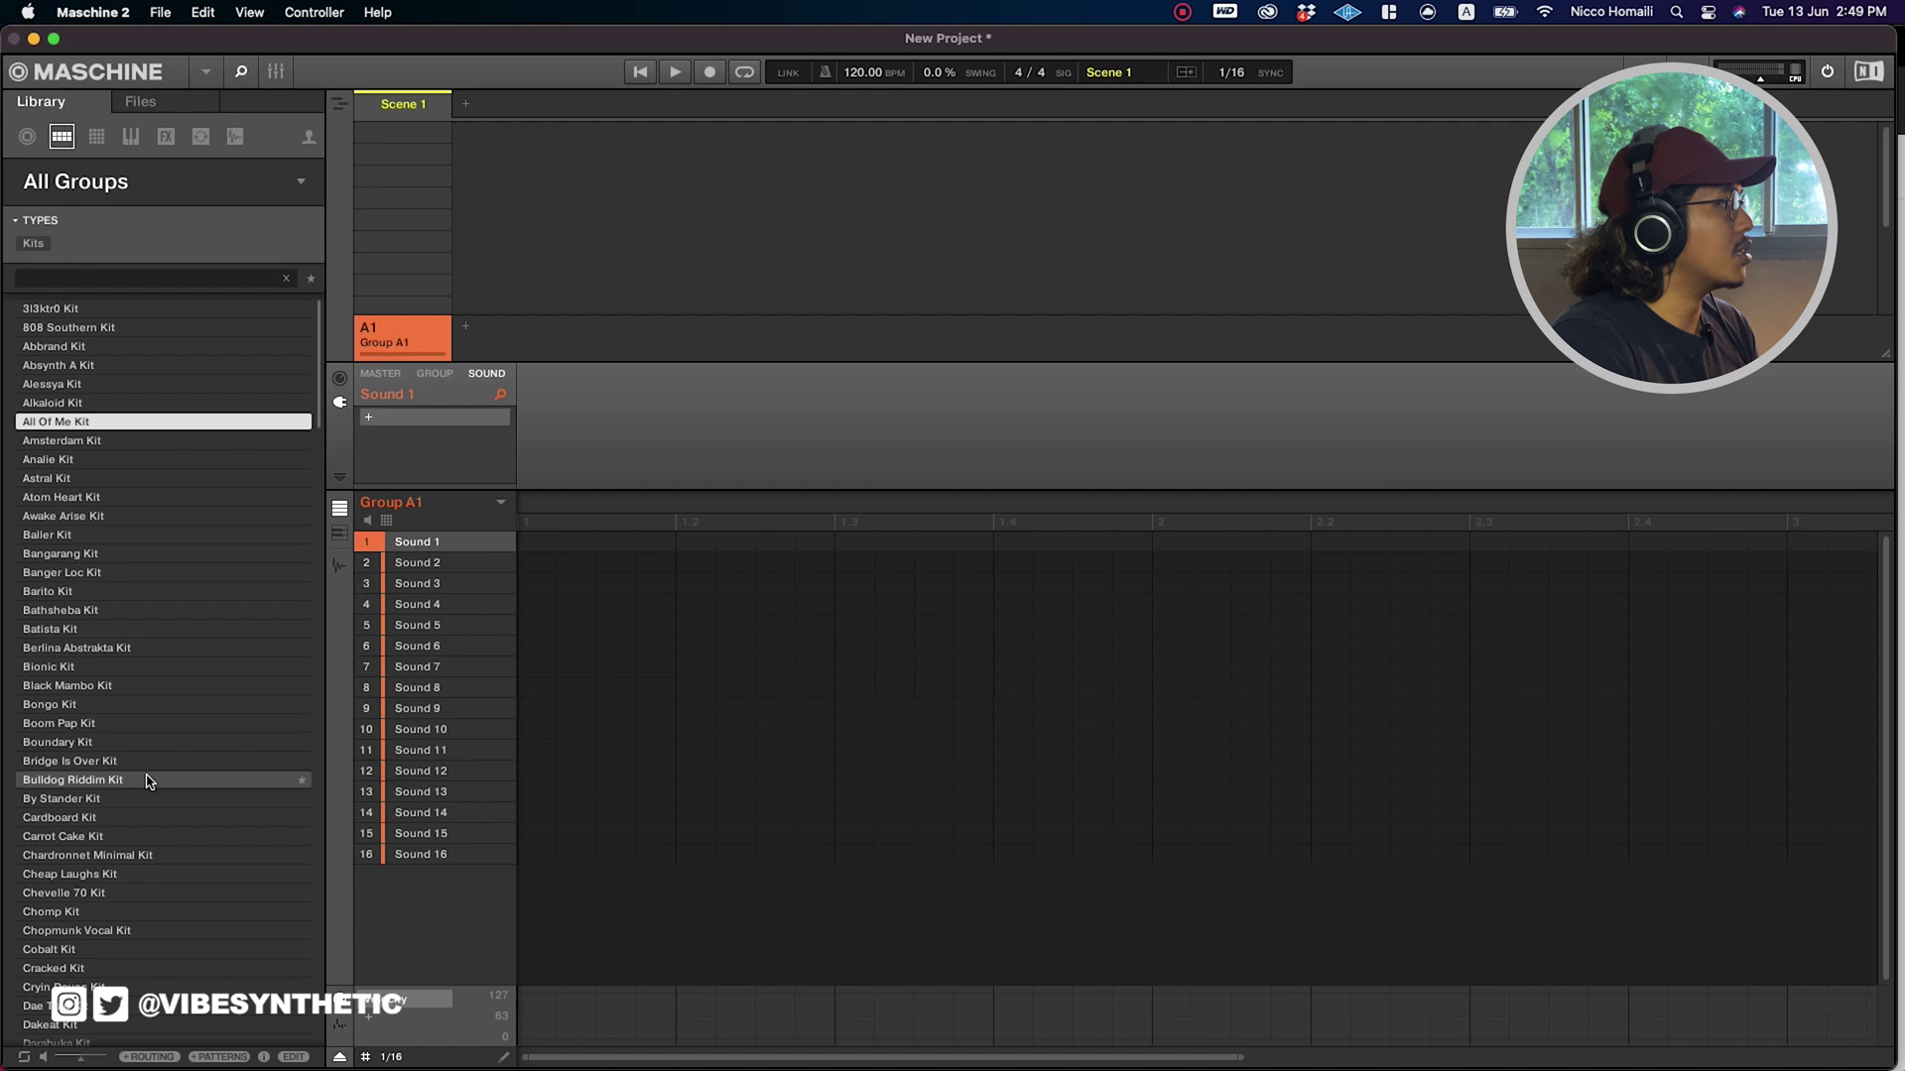
# Load Carrot Cake Kit from the Library's Groups list into Group A1.
pyautogui.doubleClick(126, 836)
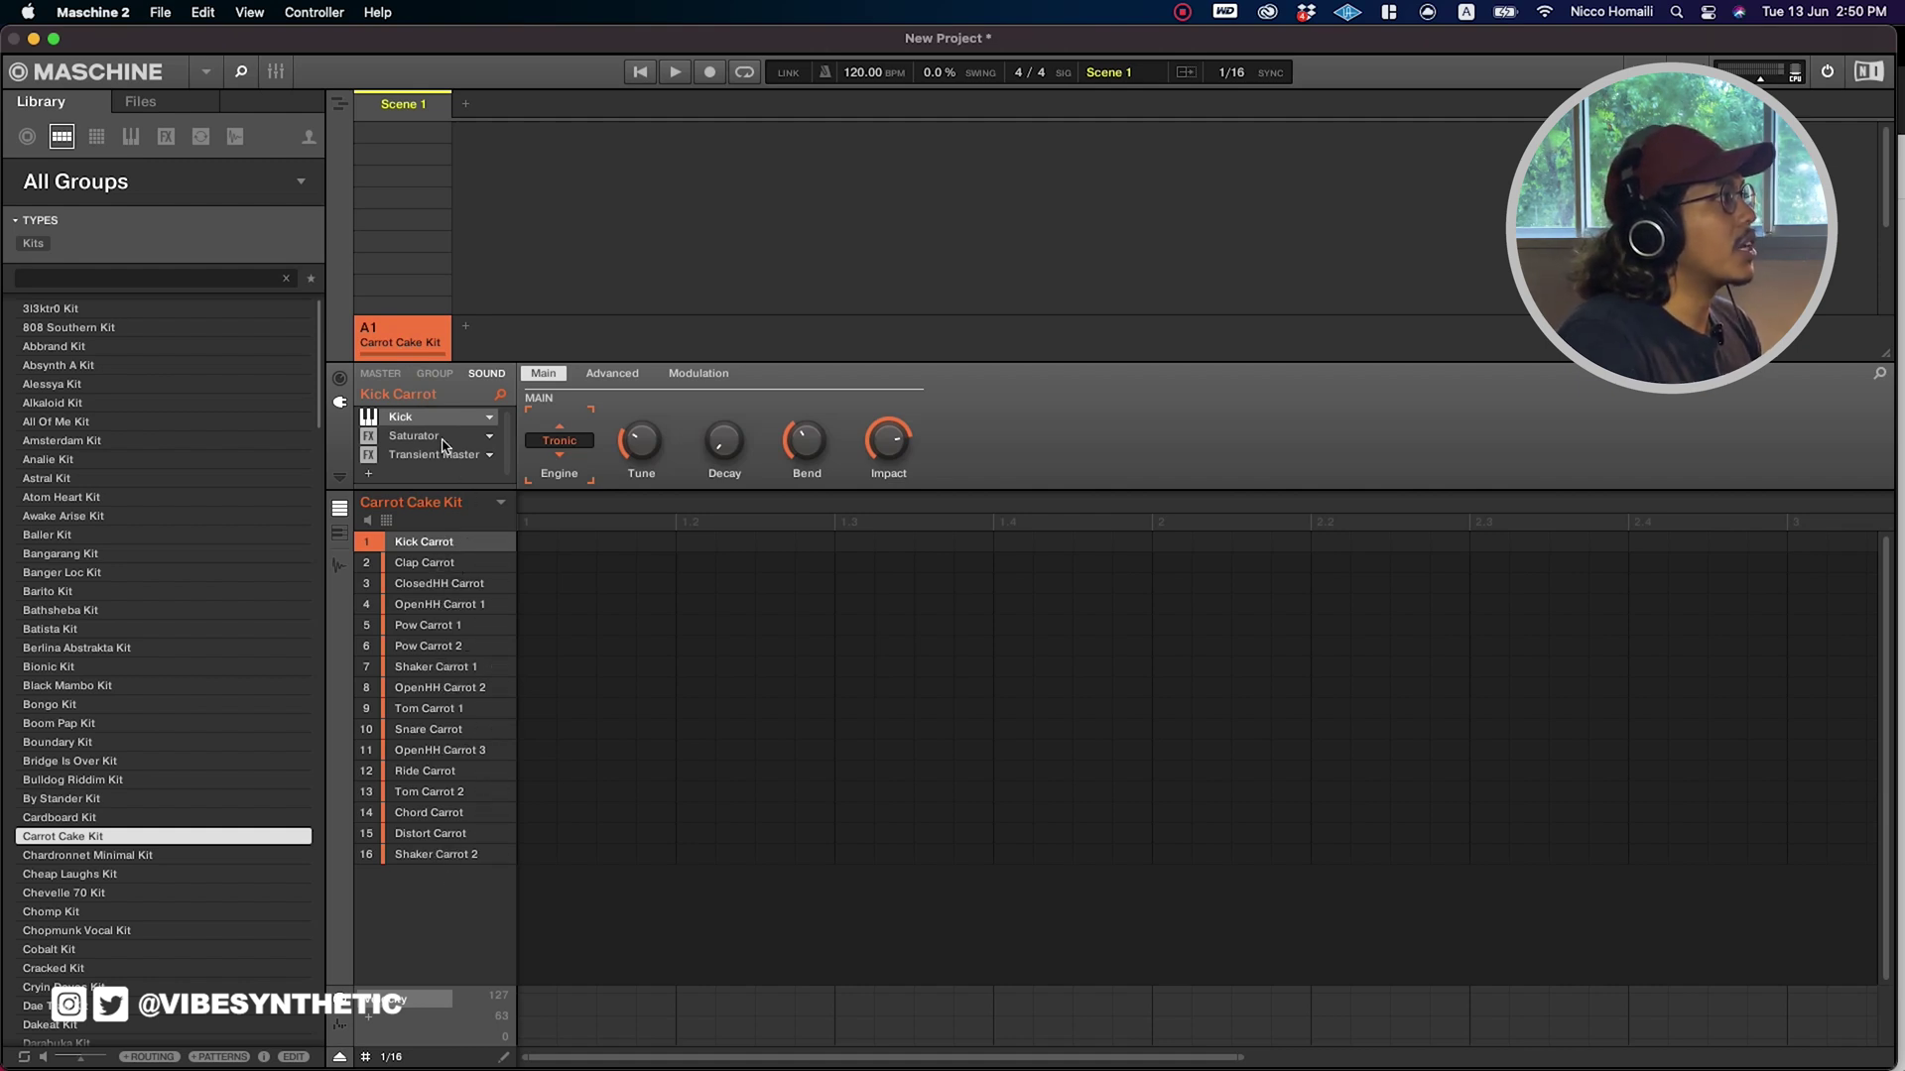
pyautogui.press('Down')
pyautogui.press('Down')
pyautogui.press('Down')
pyautogui.press('Down')
pyautogui.press('Down')
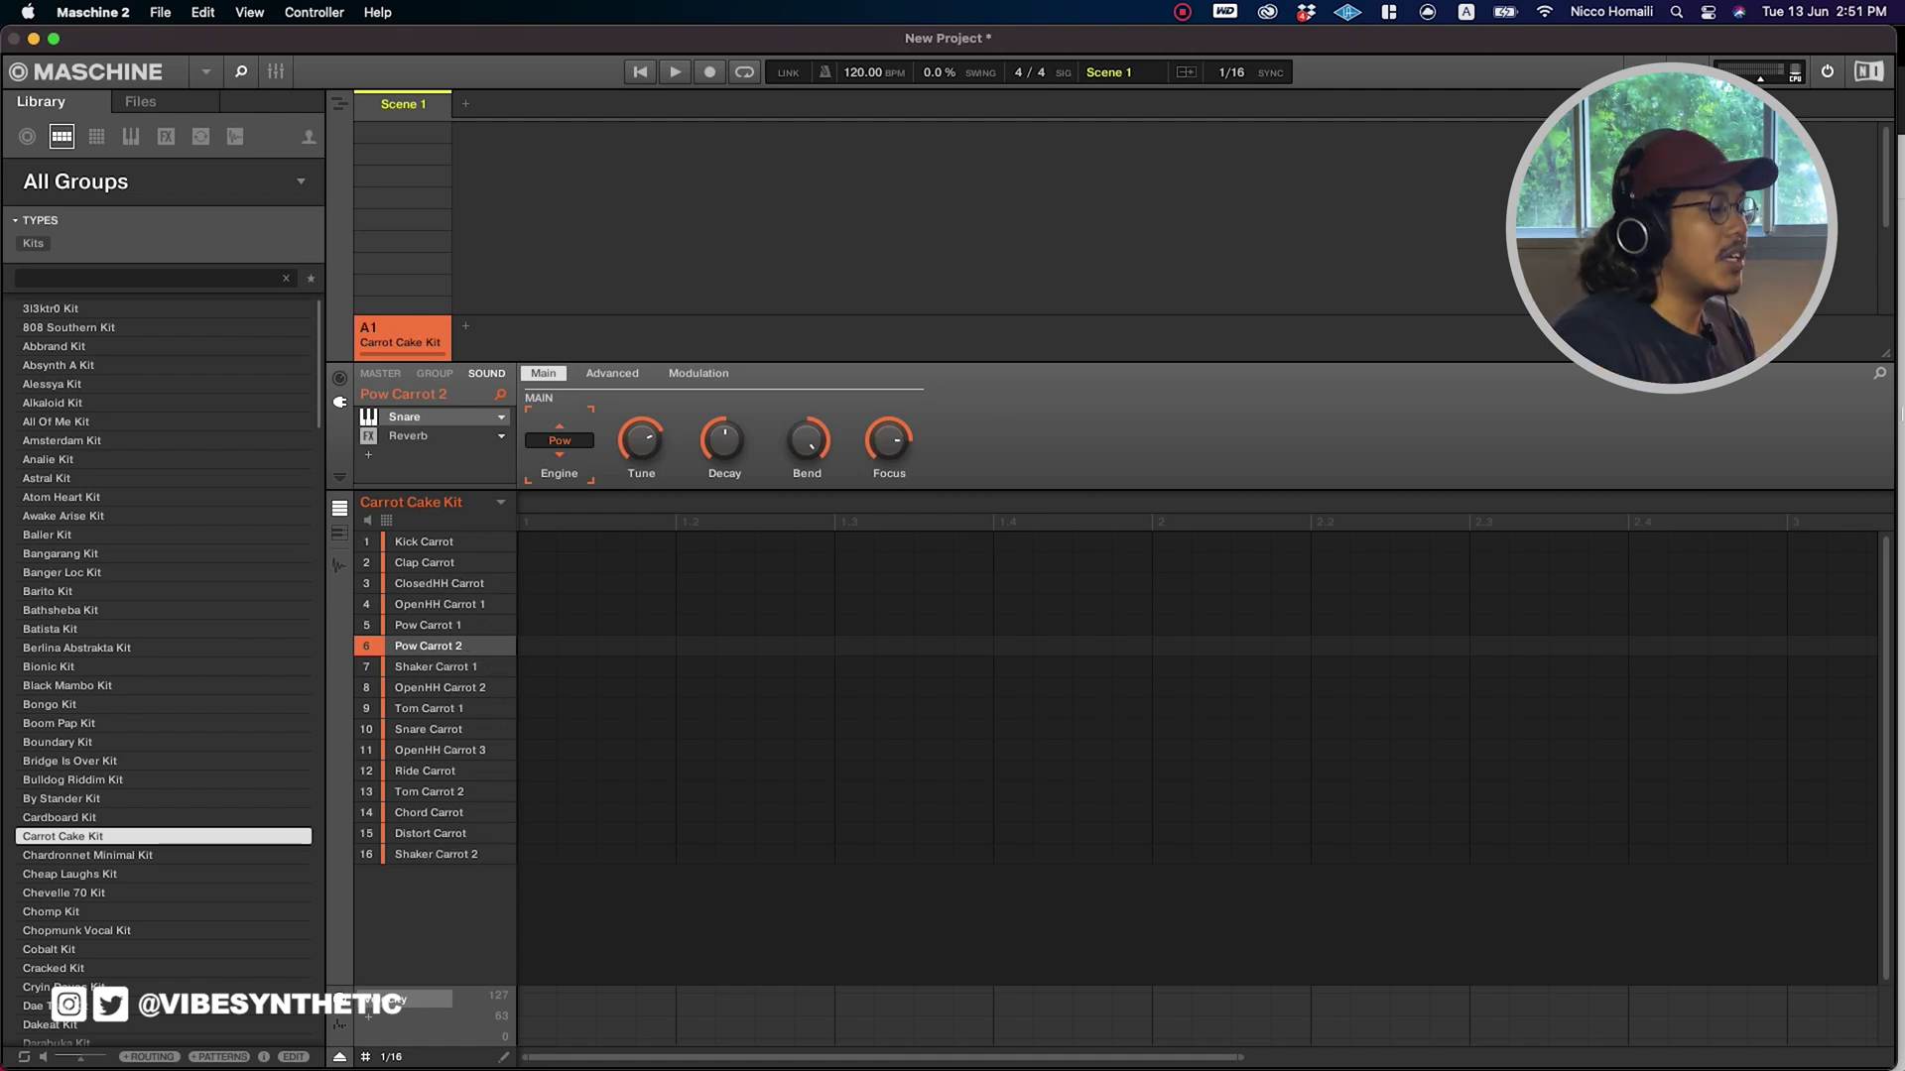
pyautogui.click(424, 541)
pyautogui.click(423, 562)
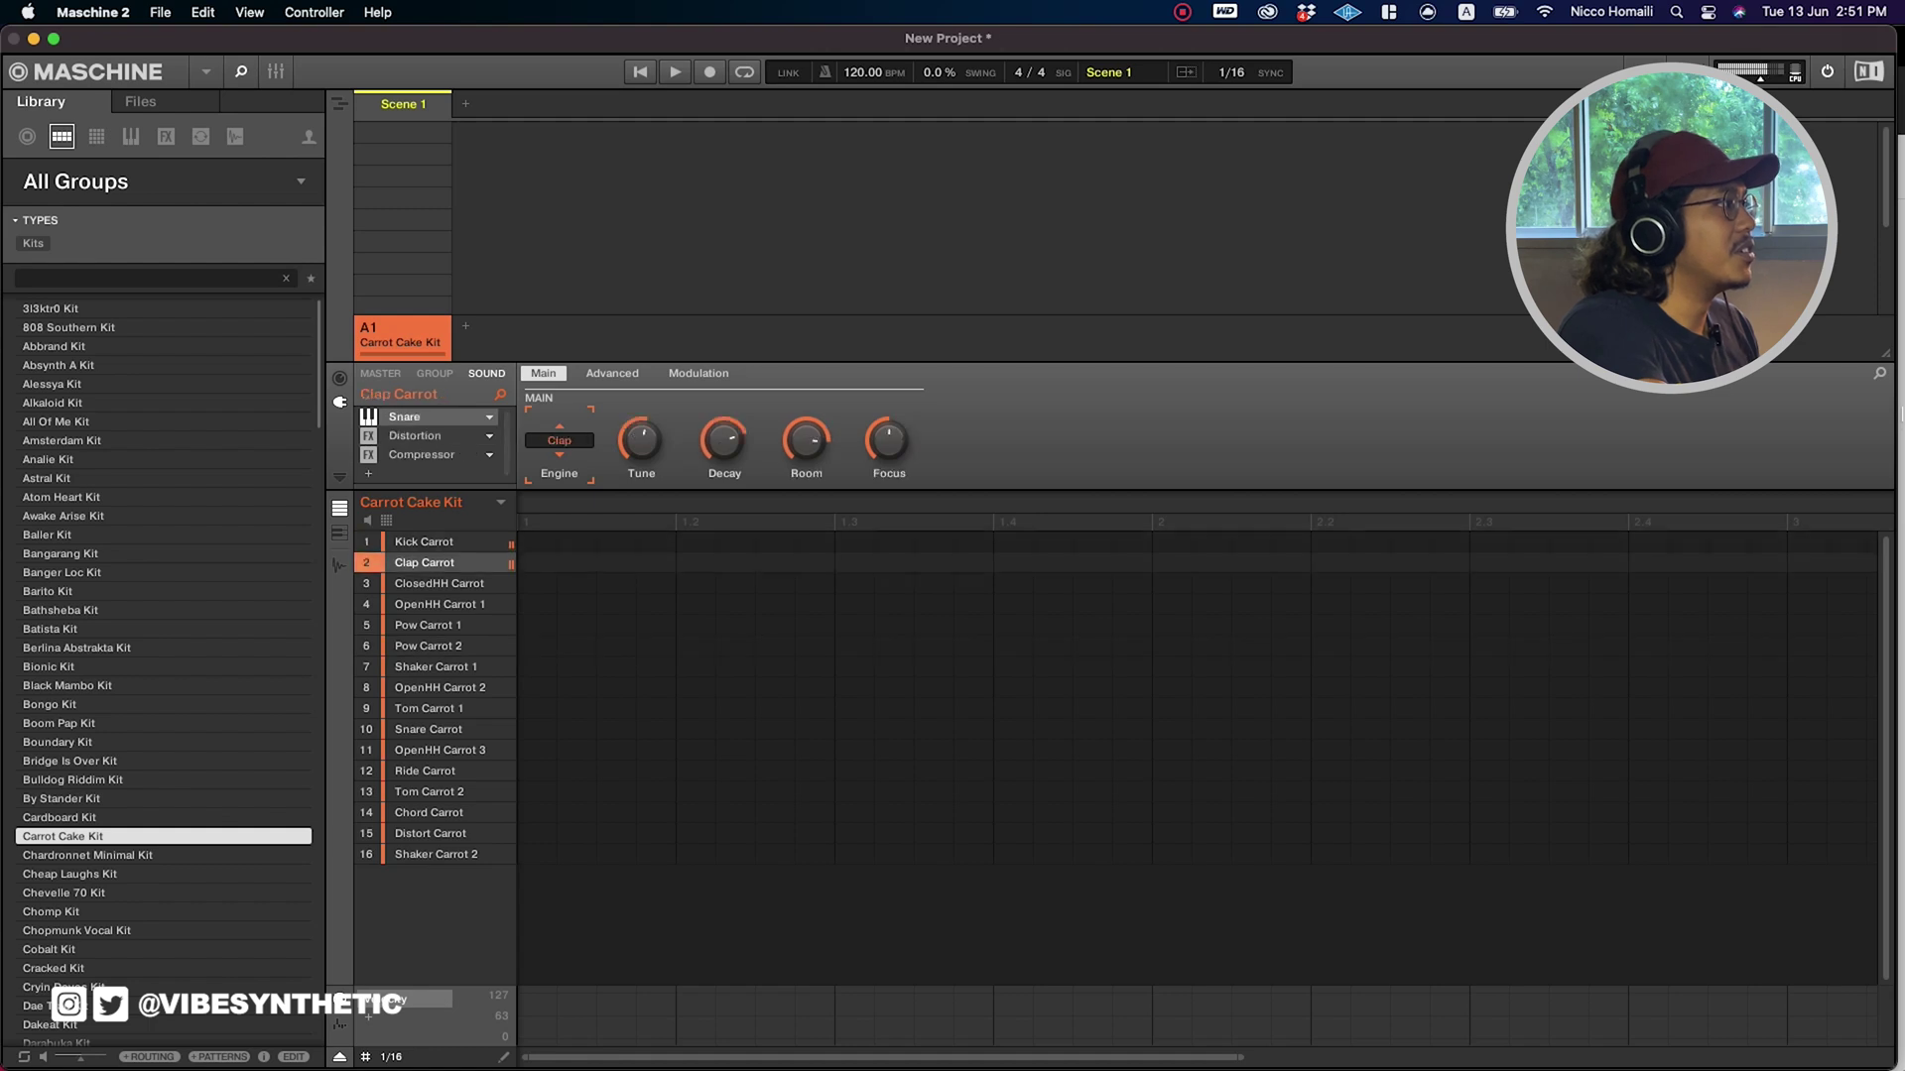
pyautogui.click(439, 583)
pyautogui.click(424, 541)
pyautogui.click(423, 562)
pyautogui.click(440, 583)
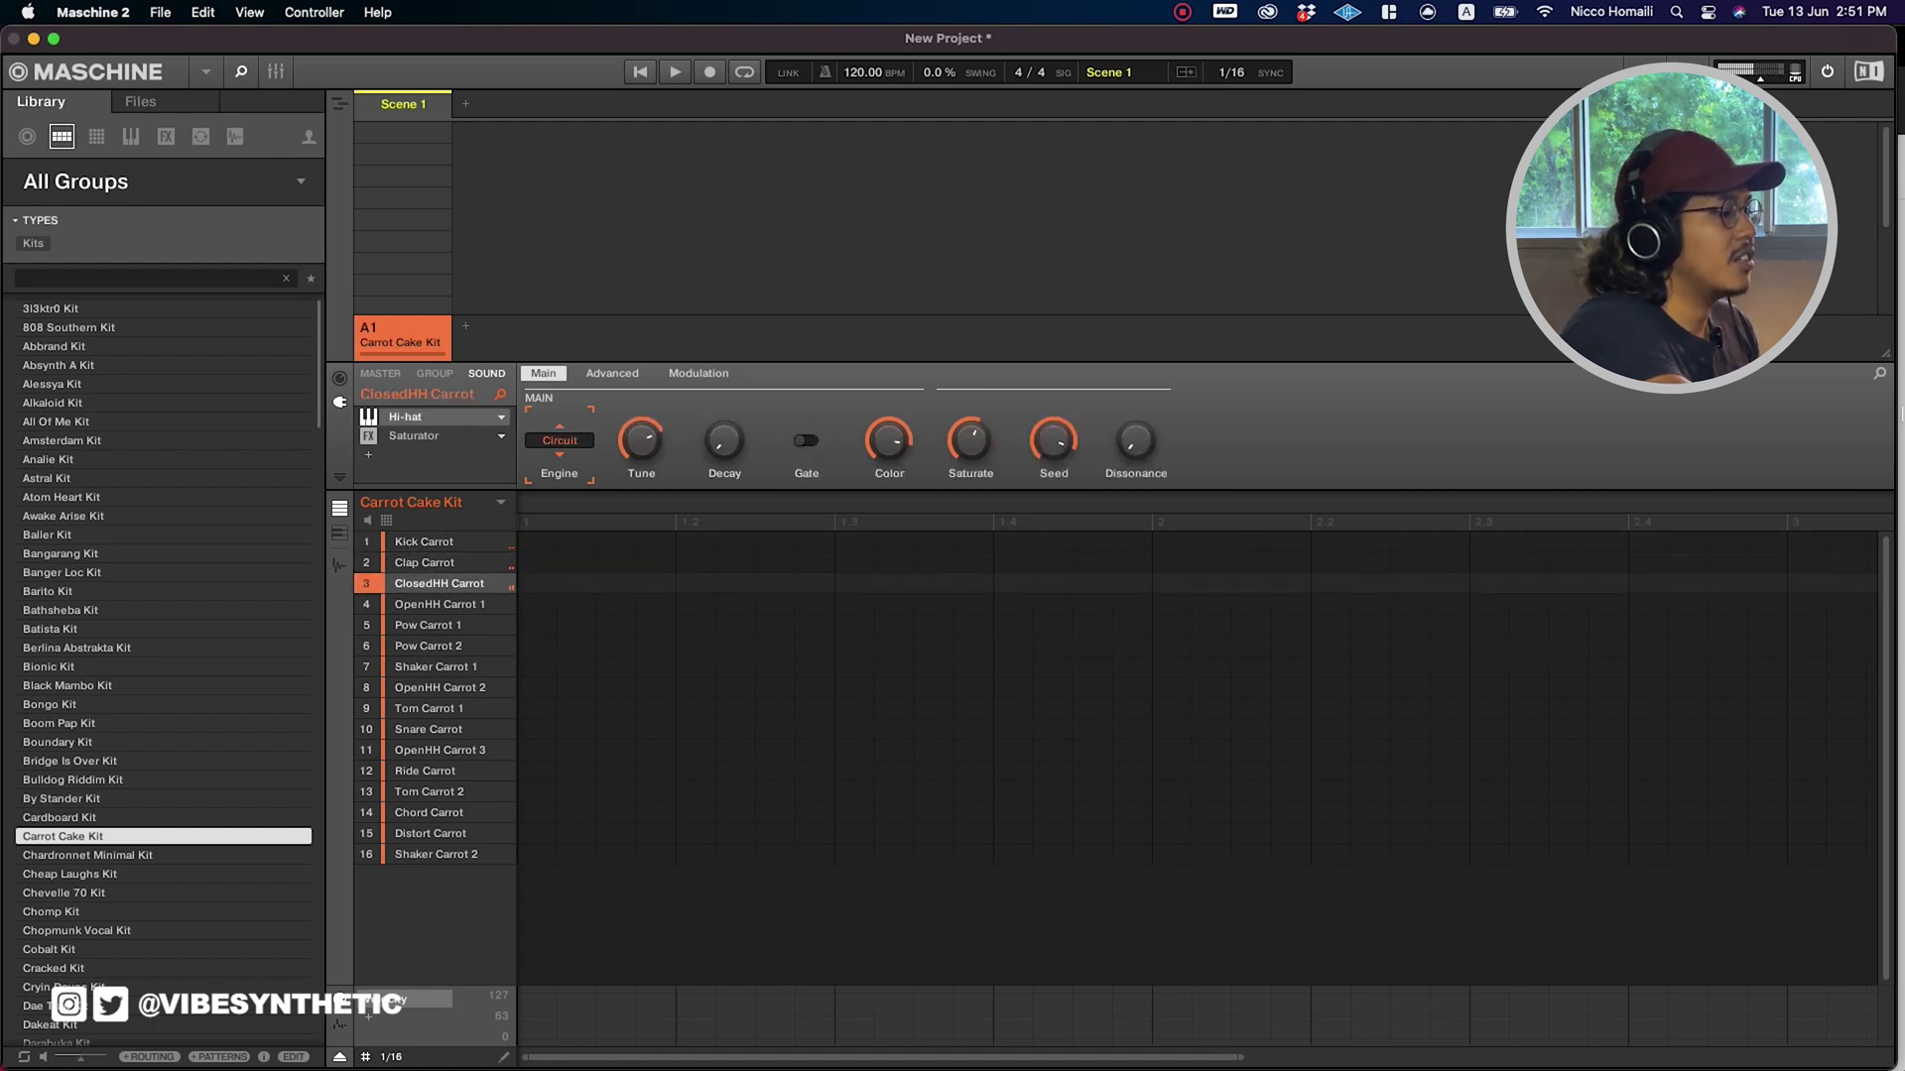
pyautogui.click(428, 625)
pyautogui.click(436, 667)
pyautogui.click(428, 729)
pyautogui.click(429, 709)
pyautogui.click(423, 541)
pyautogui.click(424, 562)
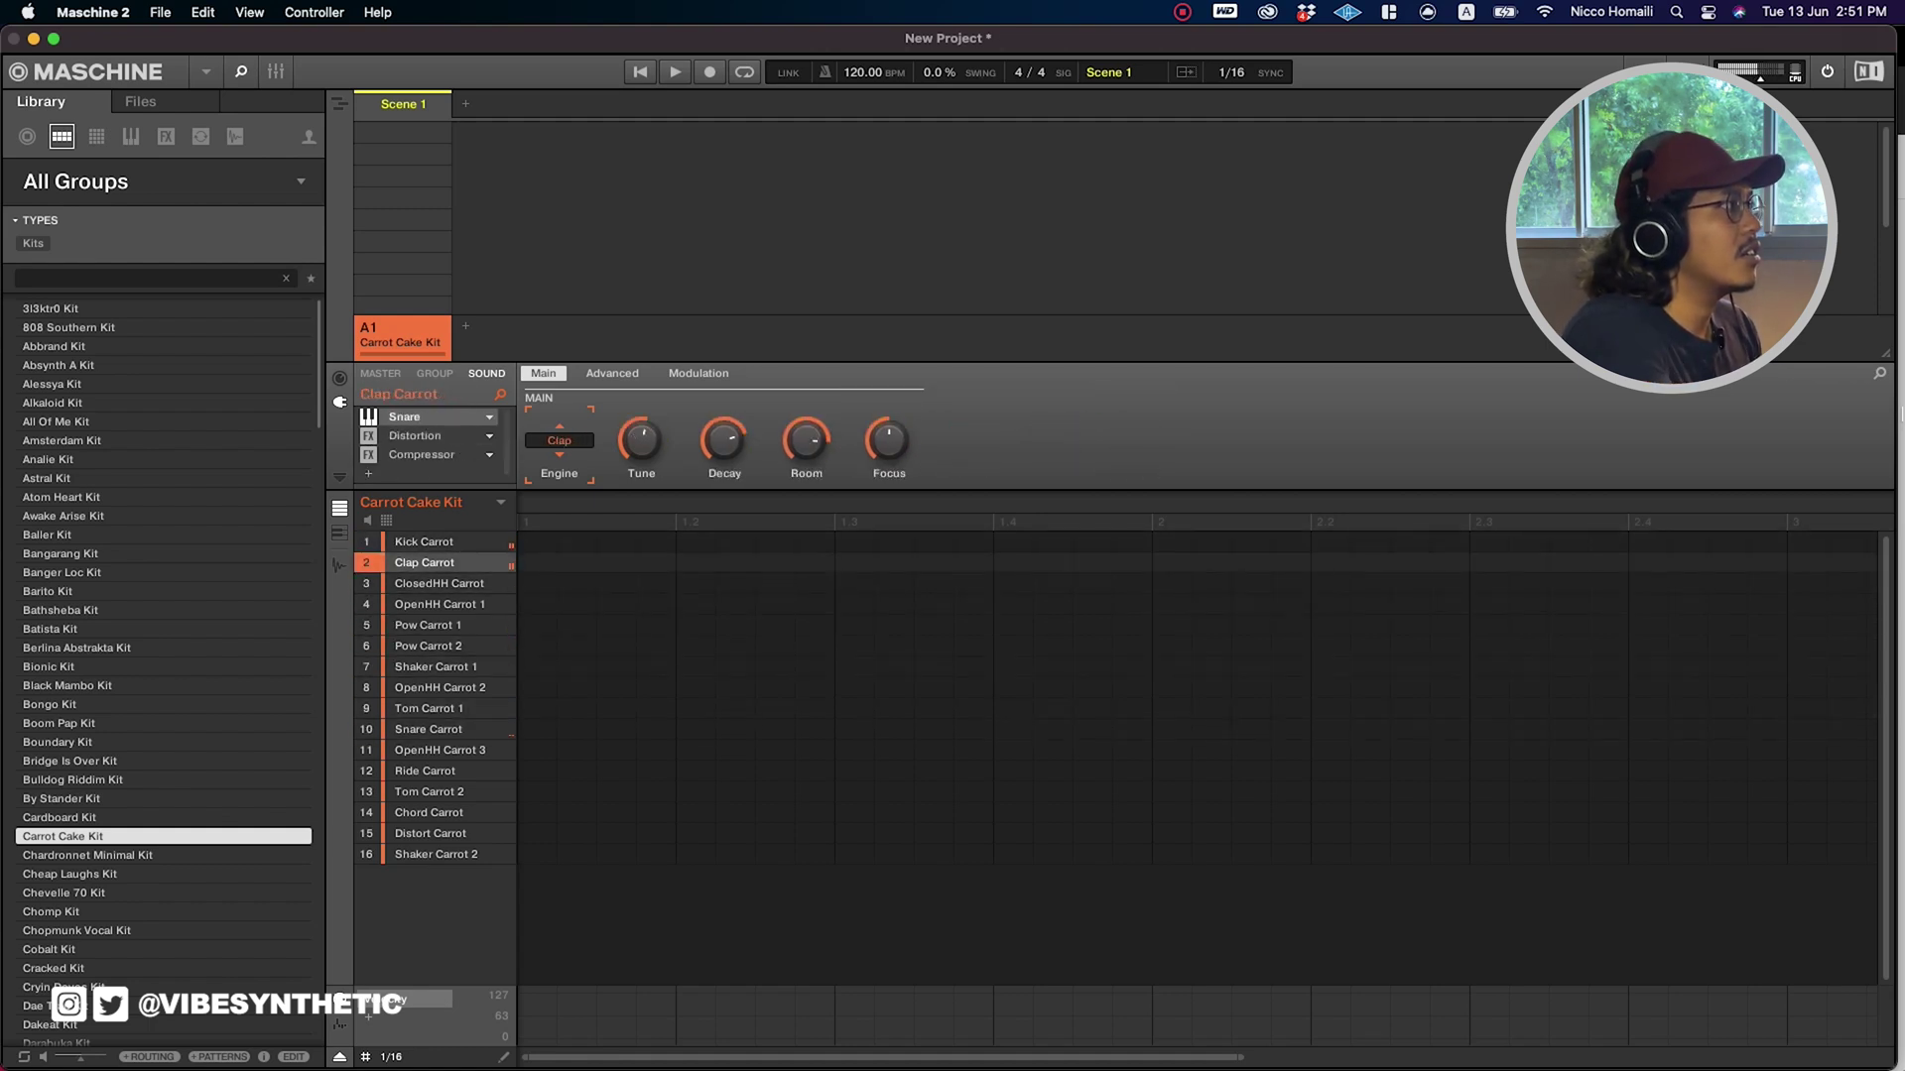
pyautogui.click(424, 541)
pyautogui.click(423, 562)
pyautogui.click(440, 584)
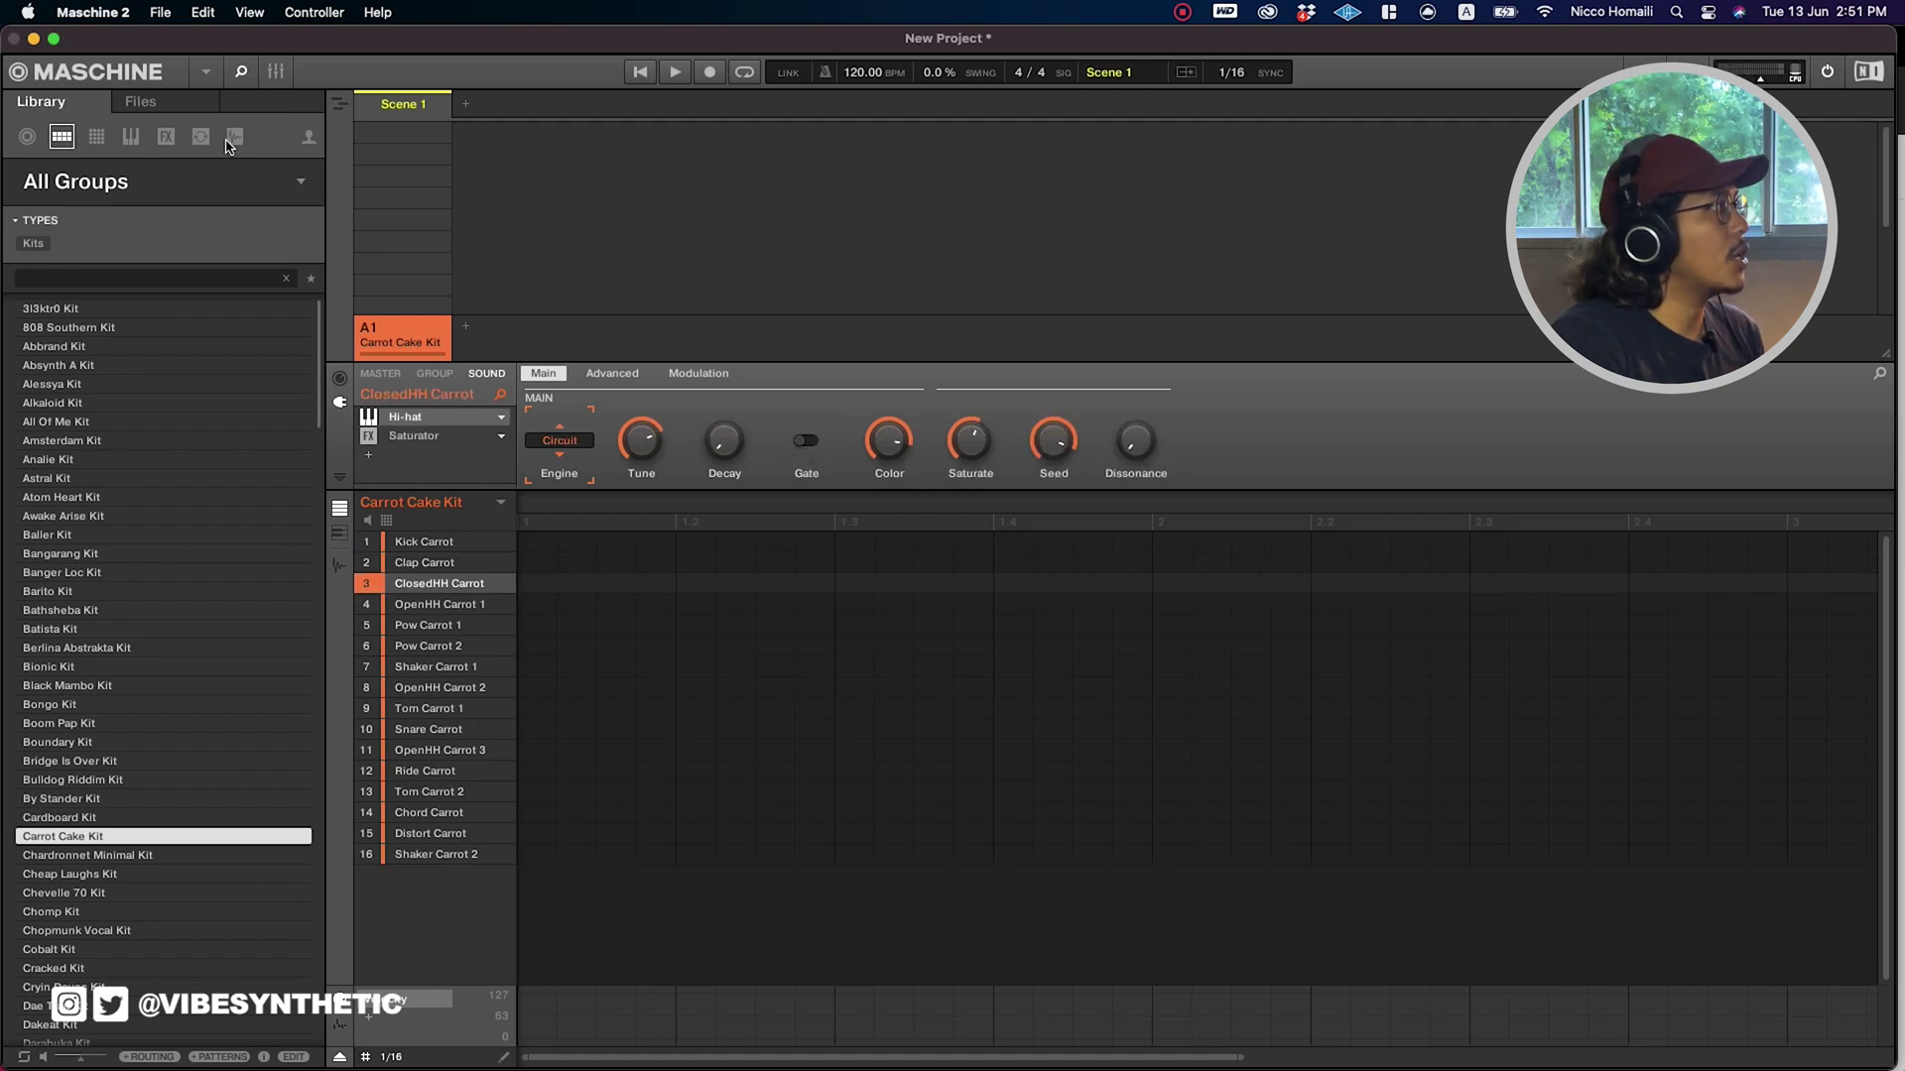
# Replace Kick Carrot in slot 1 with the Kick Abbrand 1 one-shot from Drums > Kick.
pyautogui.click(425, 543)
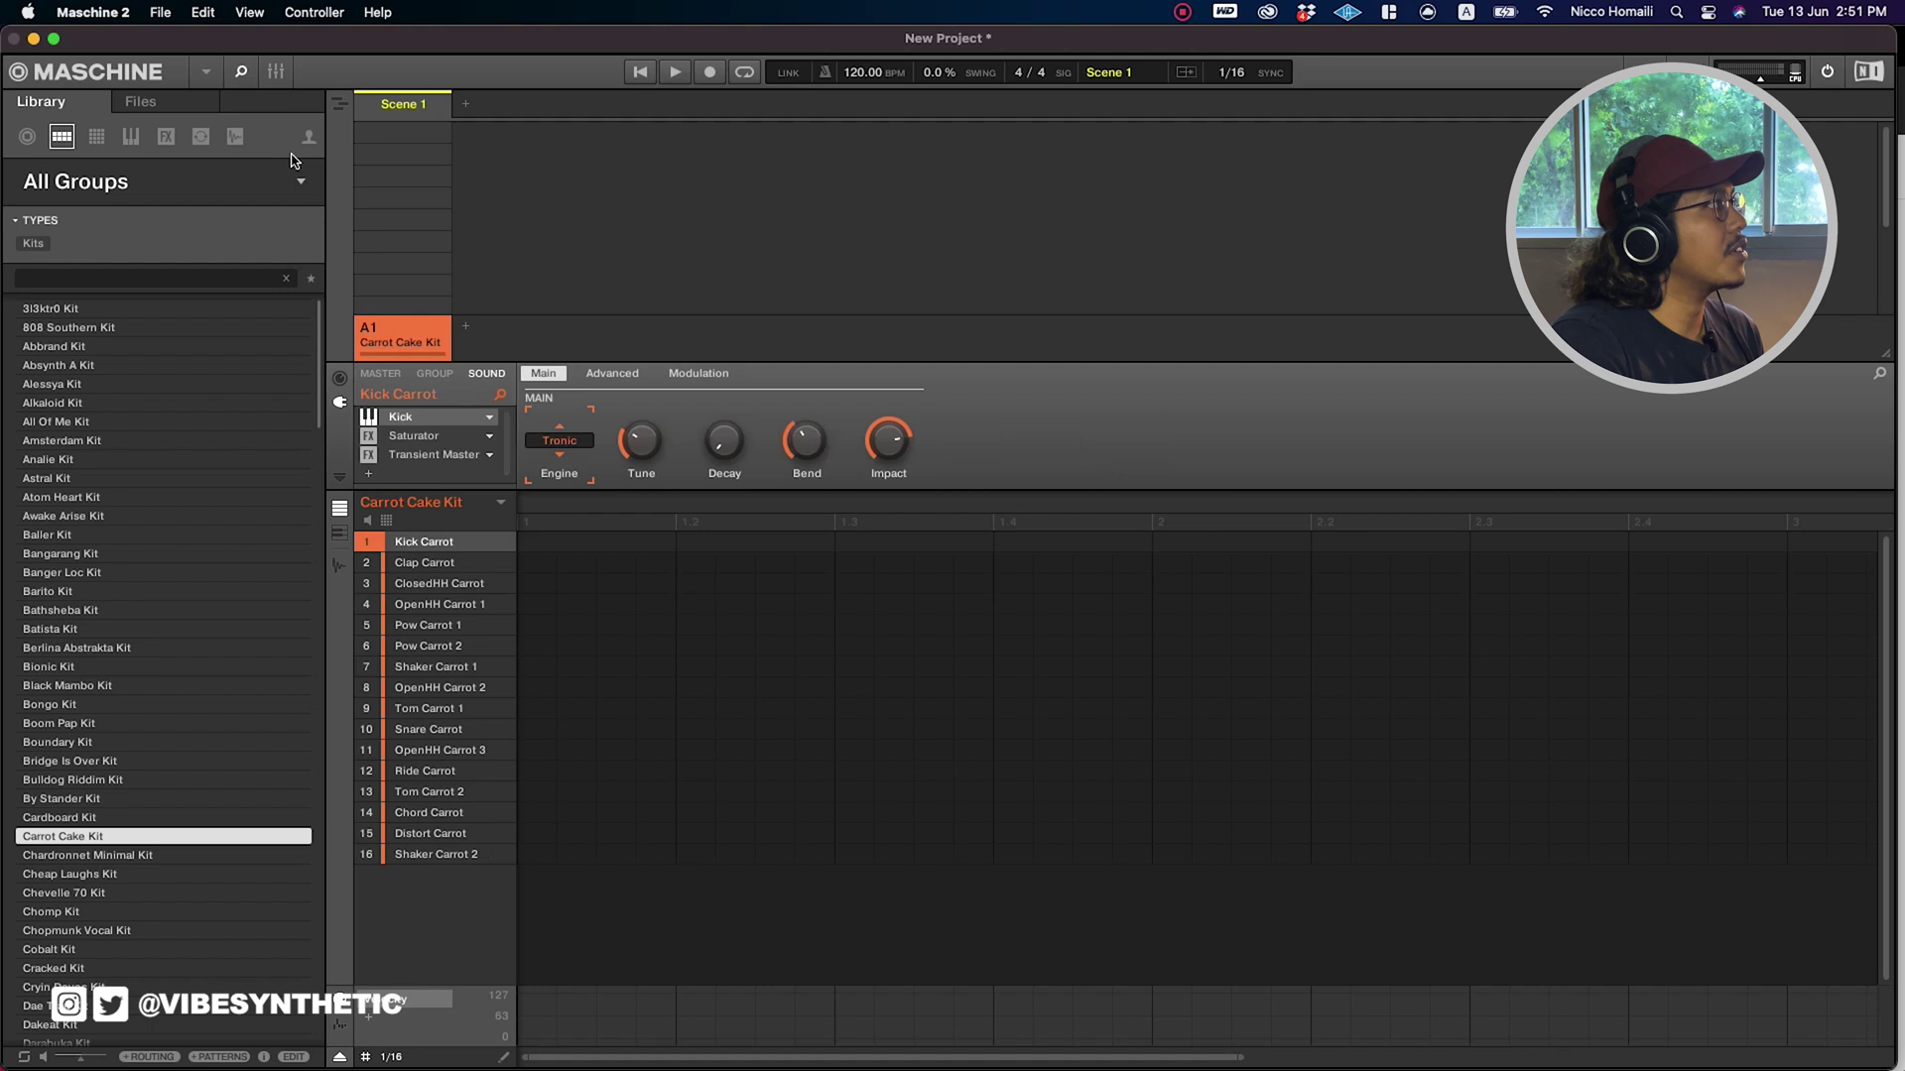
pyautogui.click(235, 138)
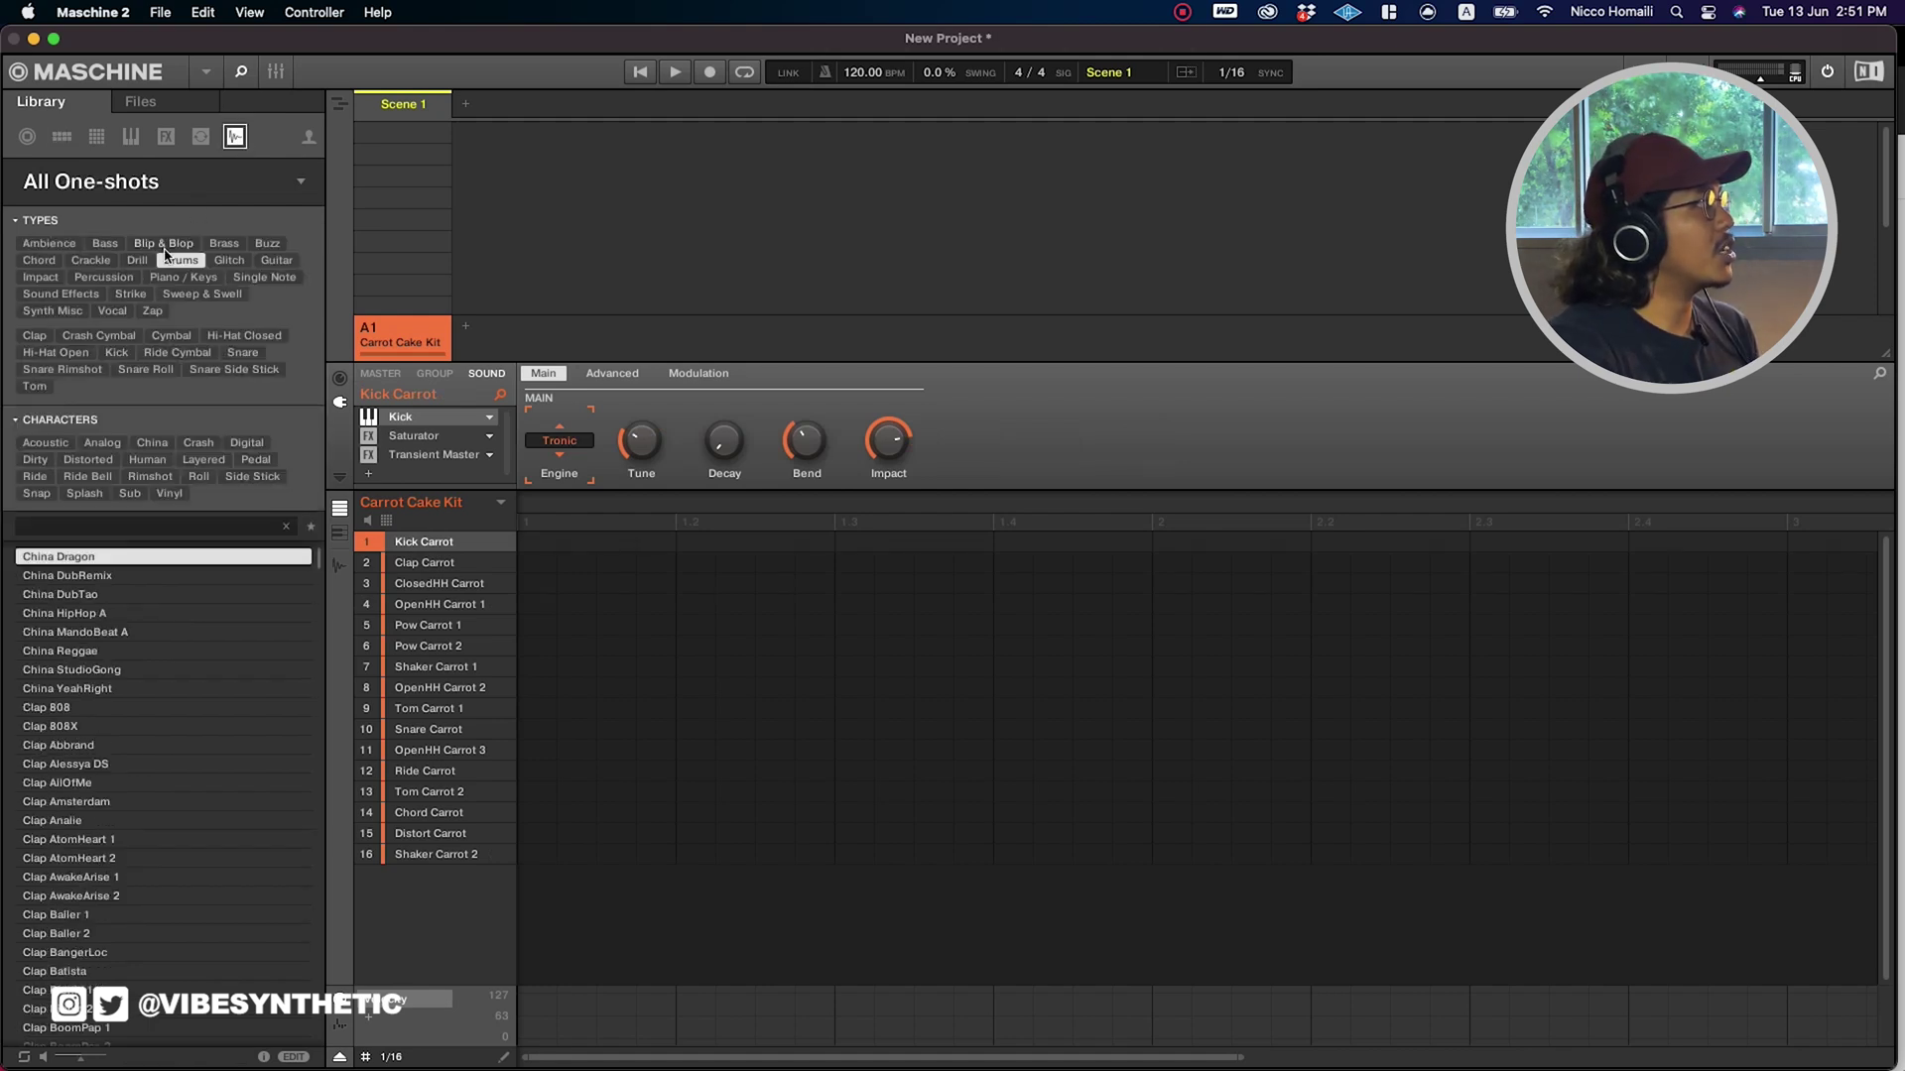
pyautogui.click(123, 358)
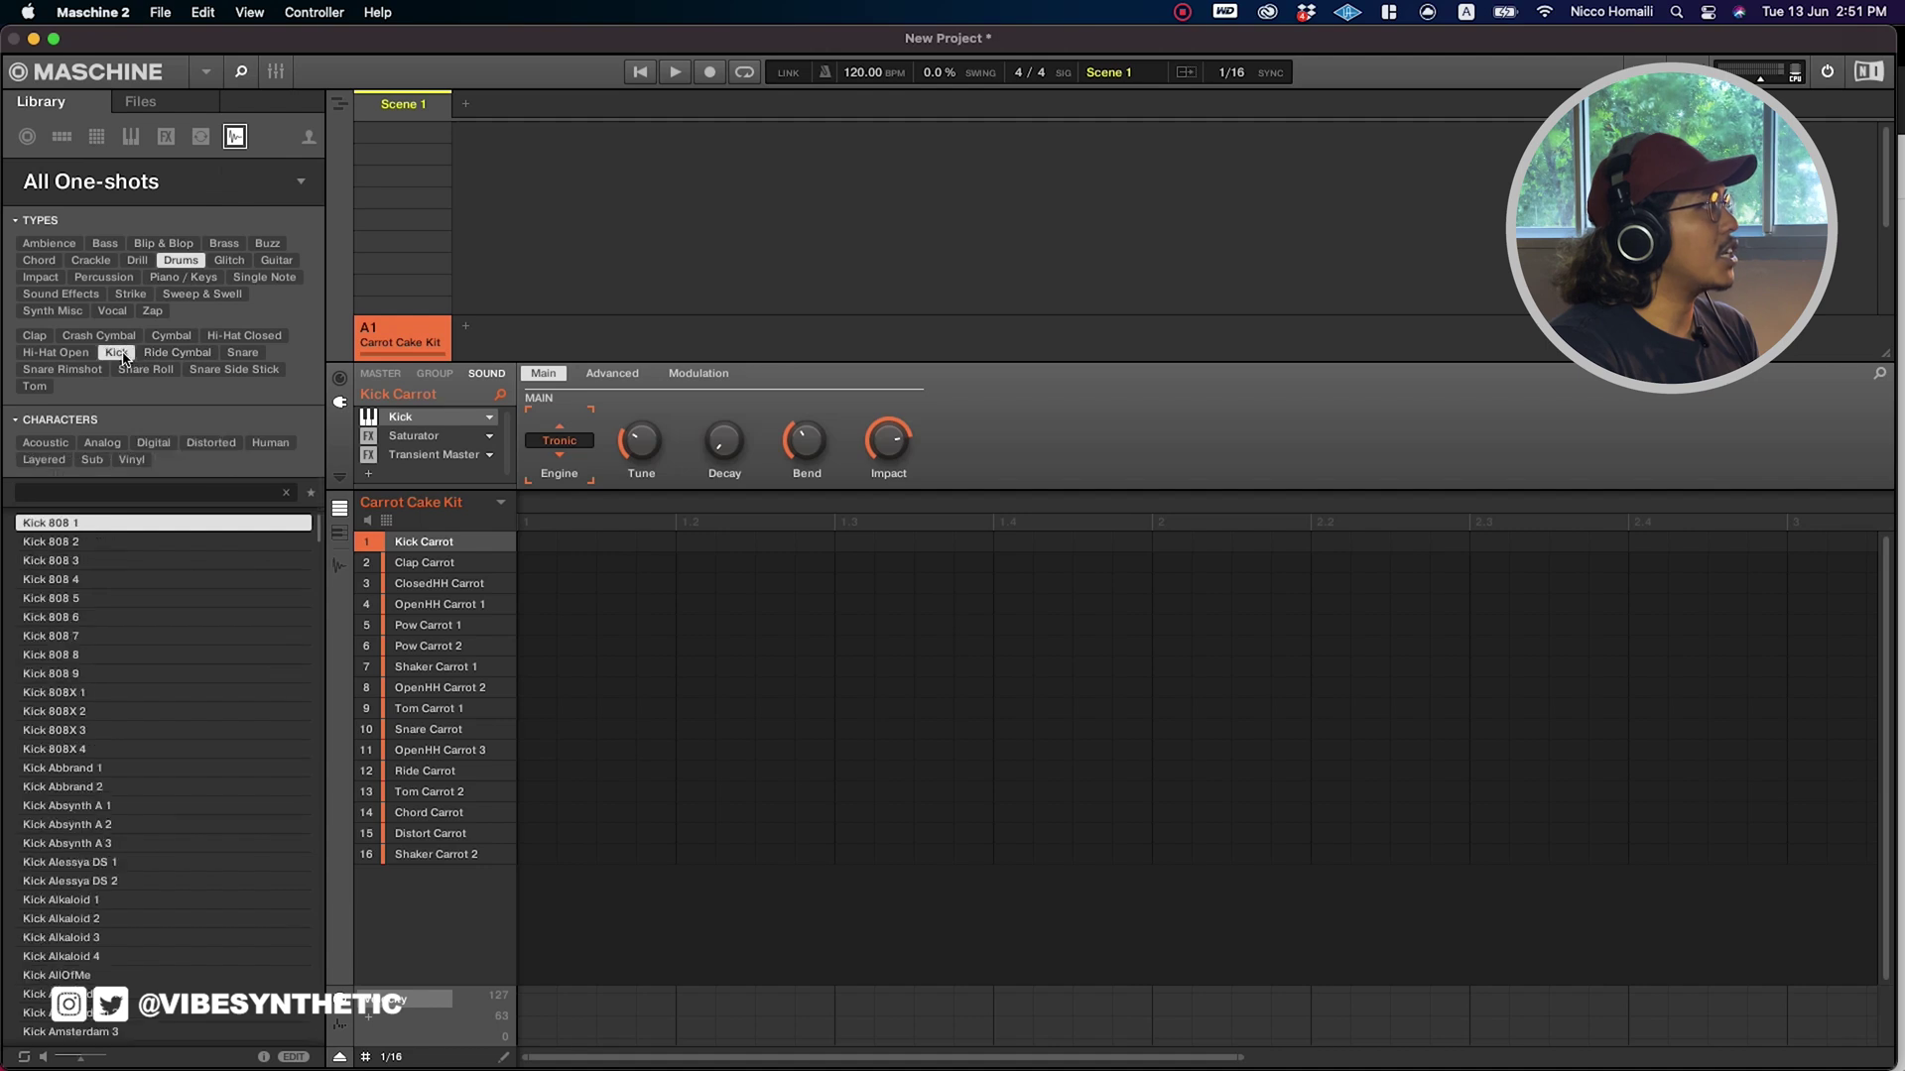
pyautogui.click(85, 767)
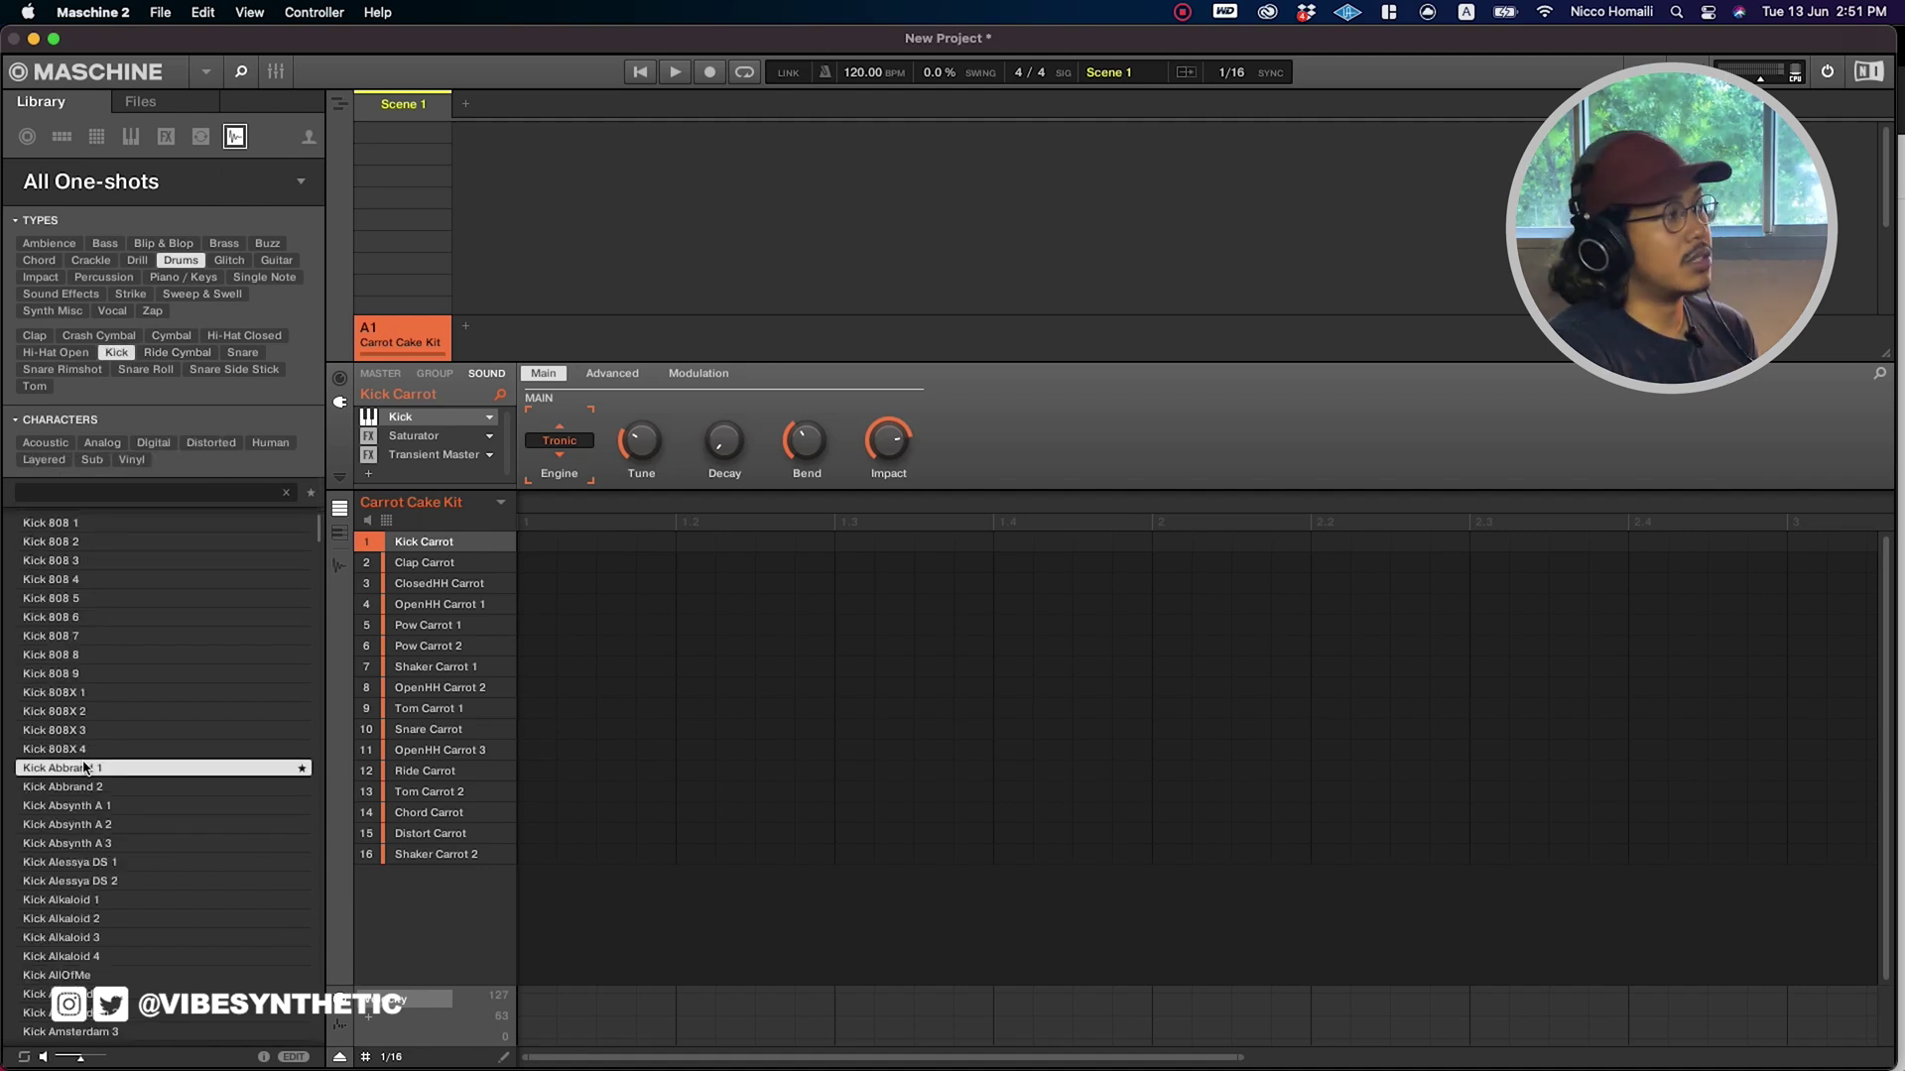
pyautogui.moveTo(72, 775); pyautogui.dragTo(470, 547)
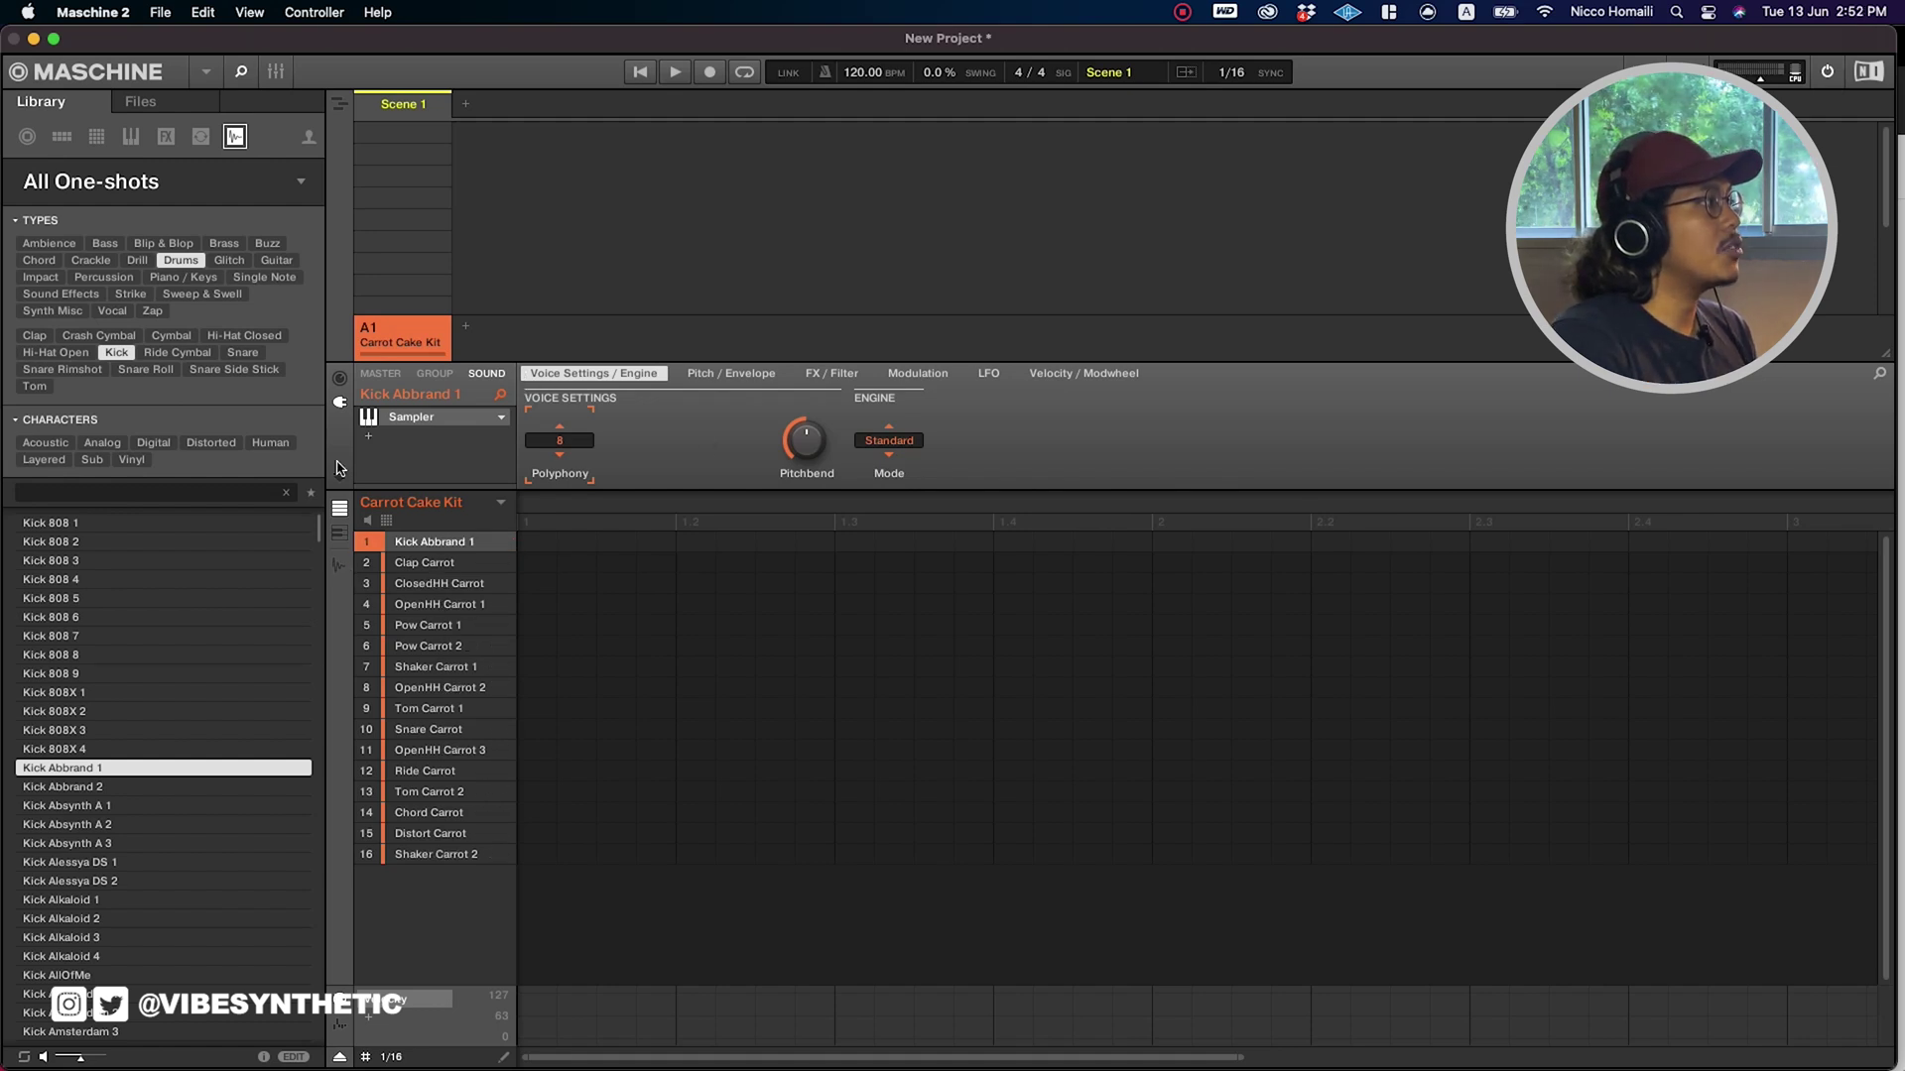
# Trim the Kick Abbrand 1 sample in the sample editor so it ends at about 0.165 s.
pyautogui.click(340, 567)
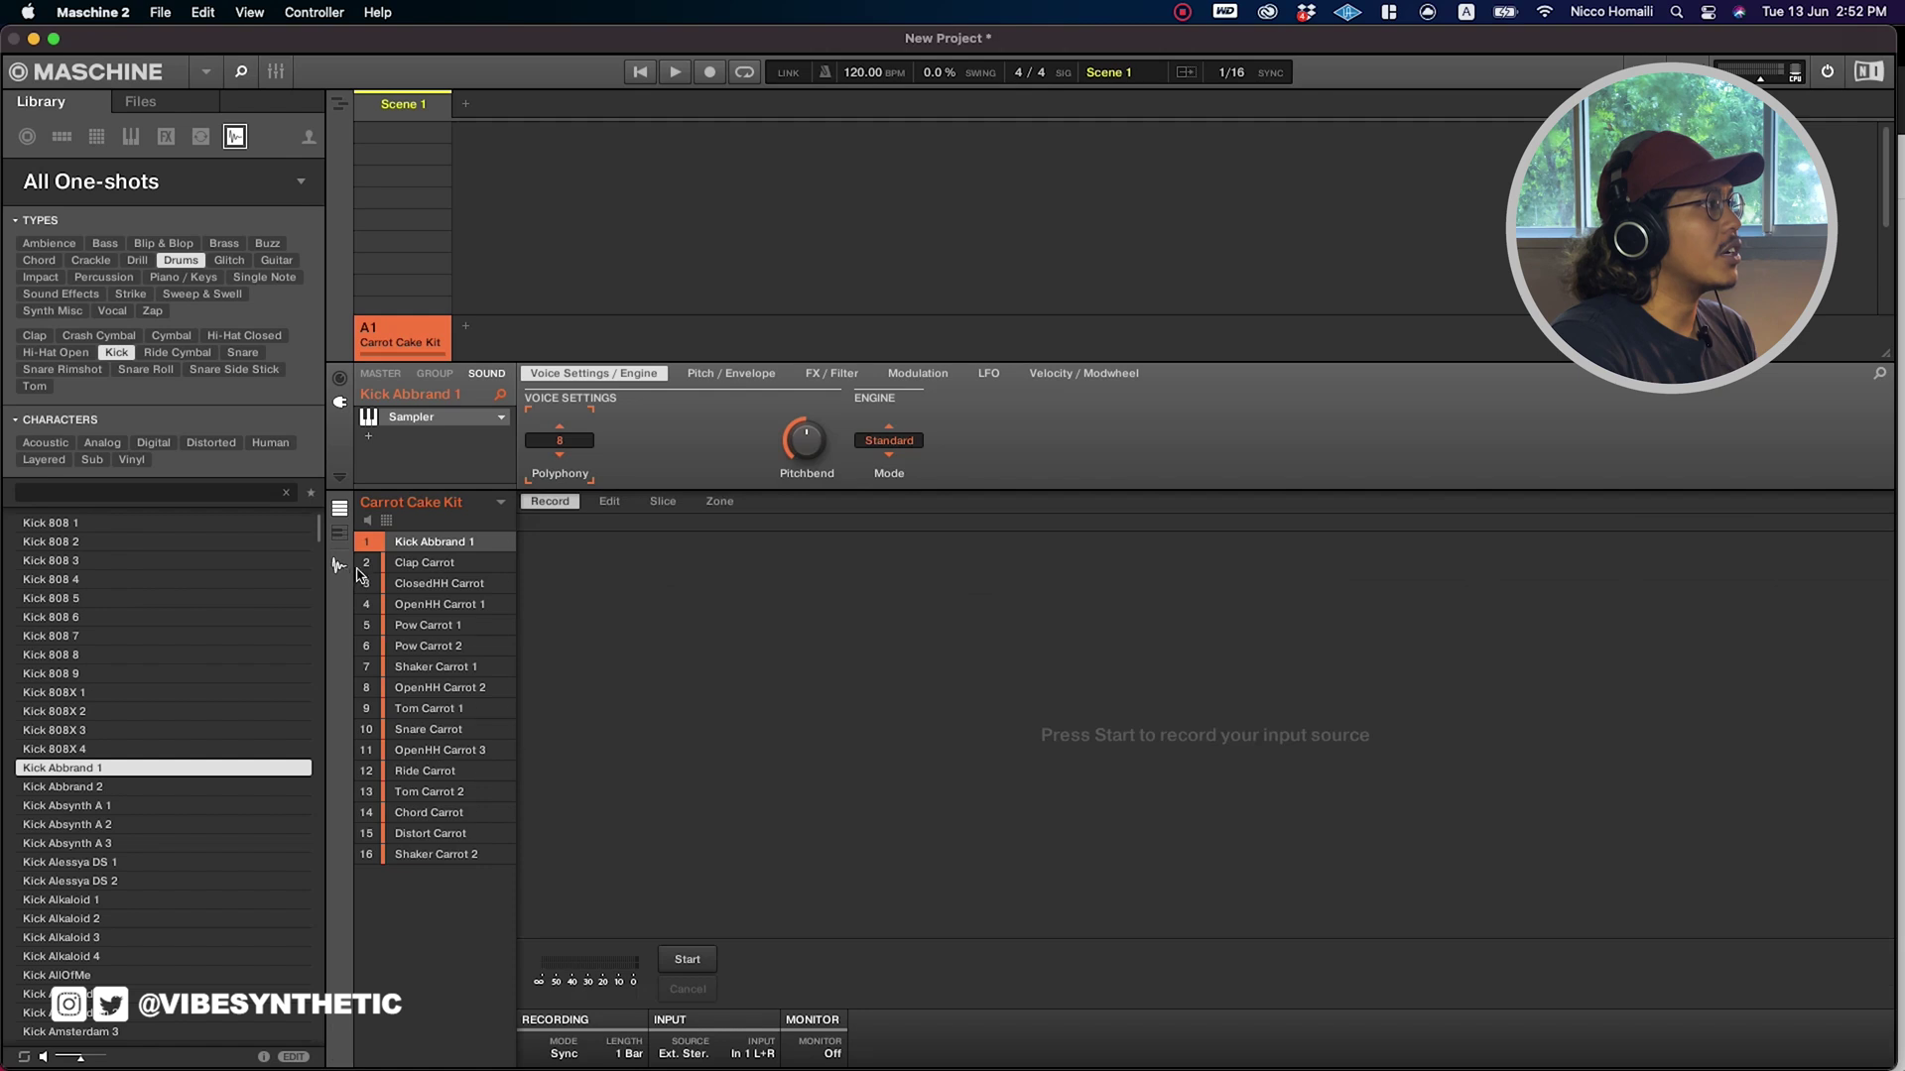
pyautogui.click(610, 502)
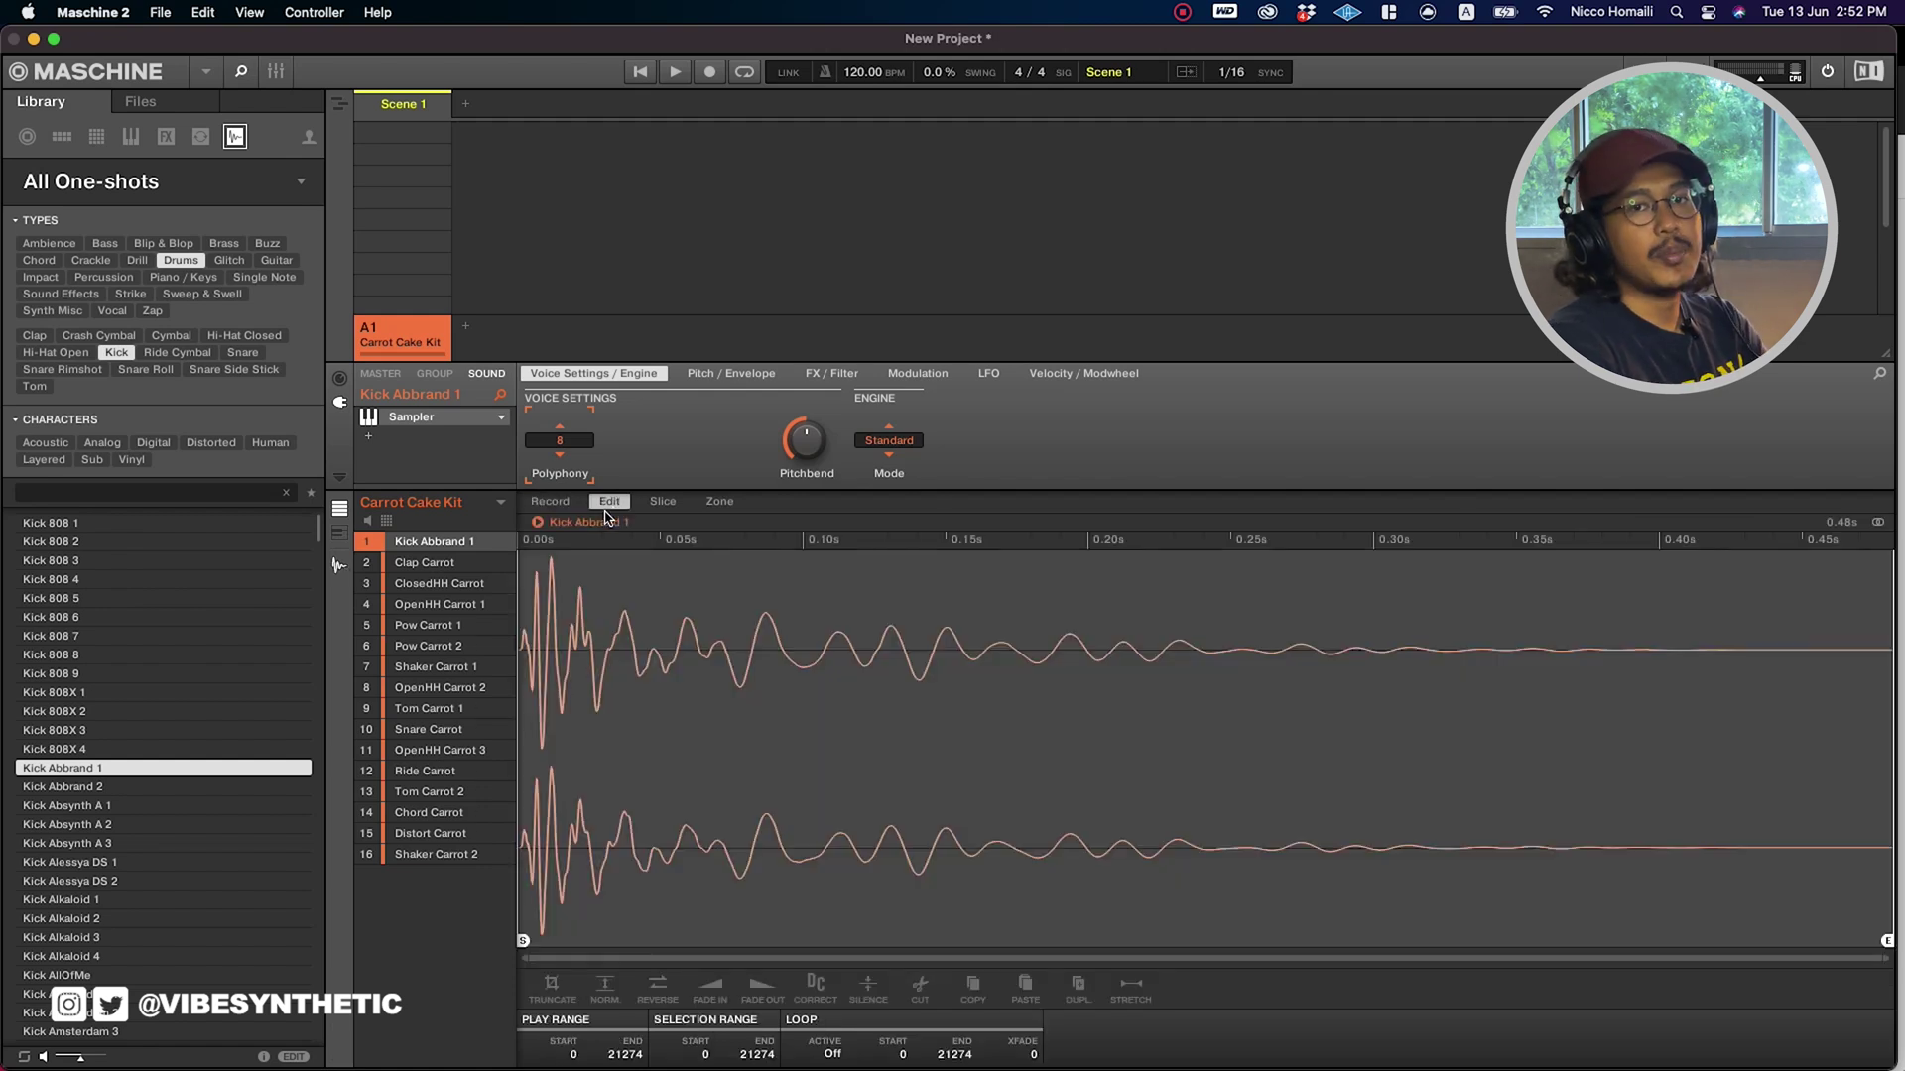
pyautogui.moveTo(1883, 943); pyautogui.dragTo(1309, 942)
pyautogui.moveTo(524, 940)
pyautogui.mouseDown()
pyautogui.moveTo(799, 939)
pyautogui.moveTo(469, 923)
pyautogui.mouseUp()
pyautogui.moveTo(1311, 942)
pyautogui.mouseDown()
pyautogui.moveTo(982, 940)
pyautogui.moveTo(827, 909)
pyautogui.mouseUp()
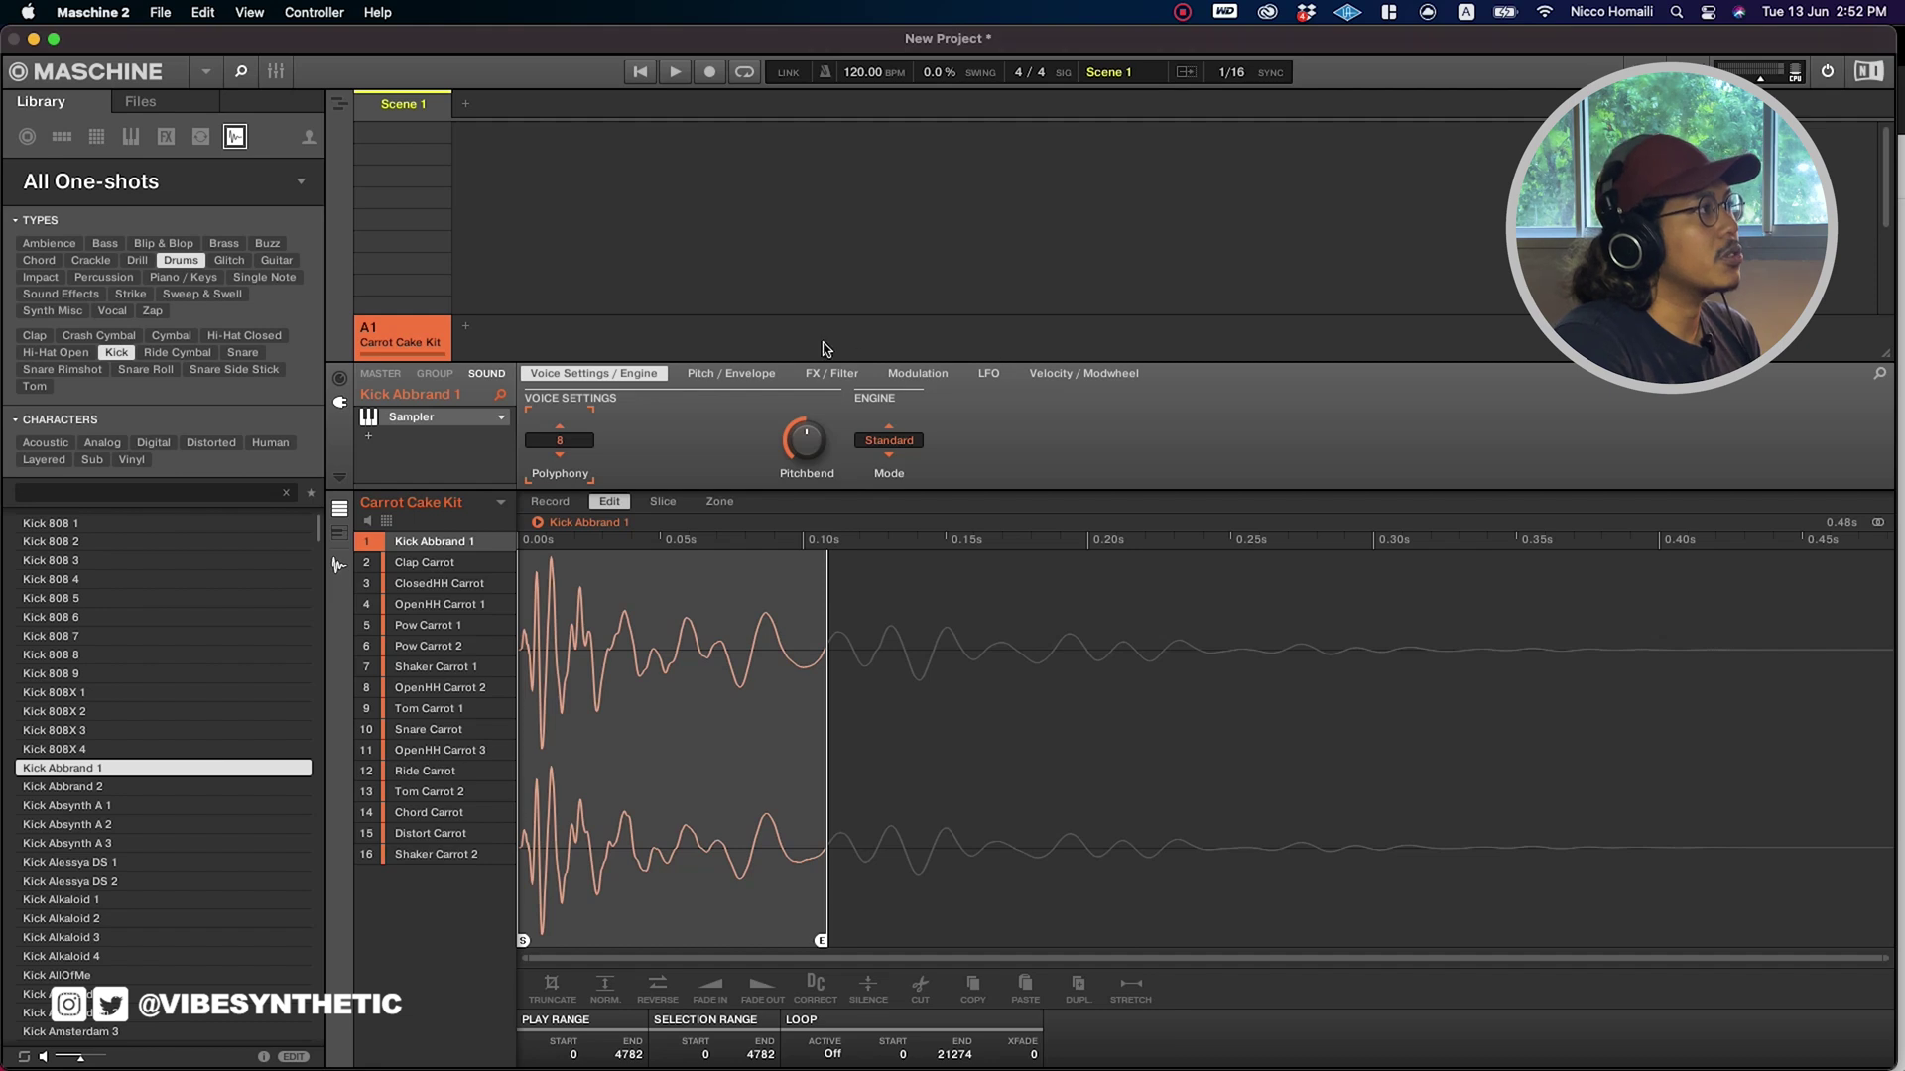
# Browse the sound's pitch/envelope, filter/effect and modulation settings, then return to voice settings.
pyautogui.click(760, 377)
pyautogui.click(843, 377)
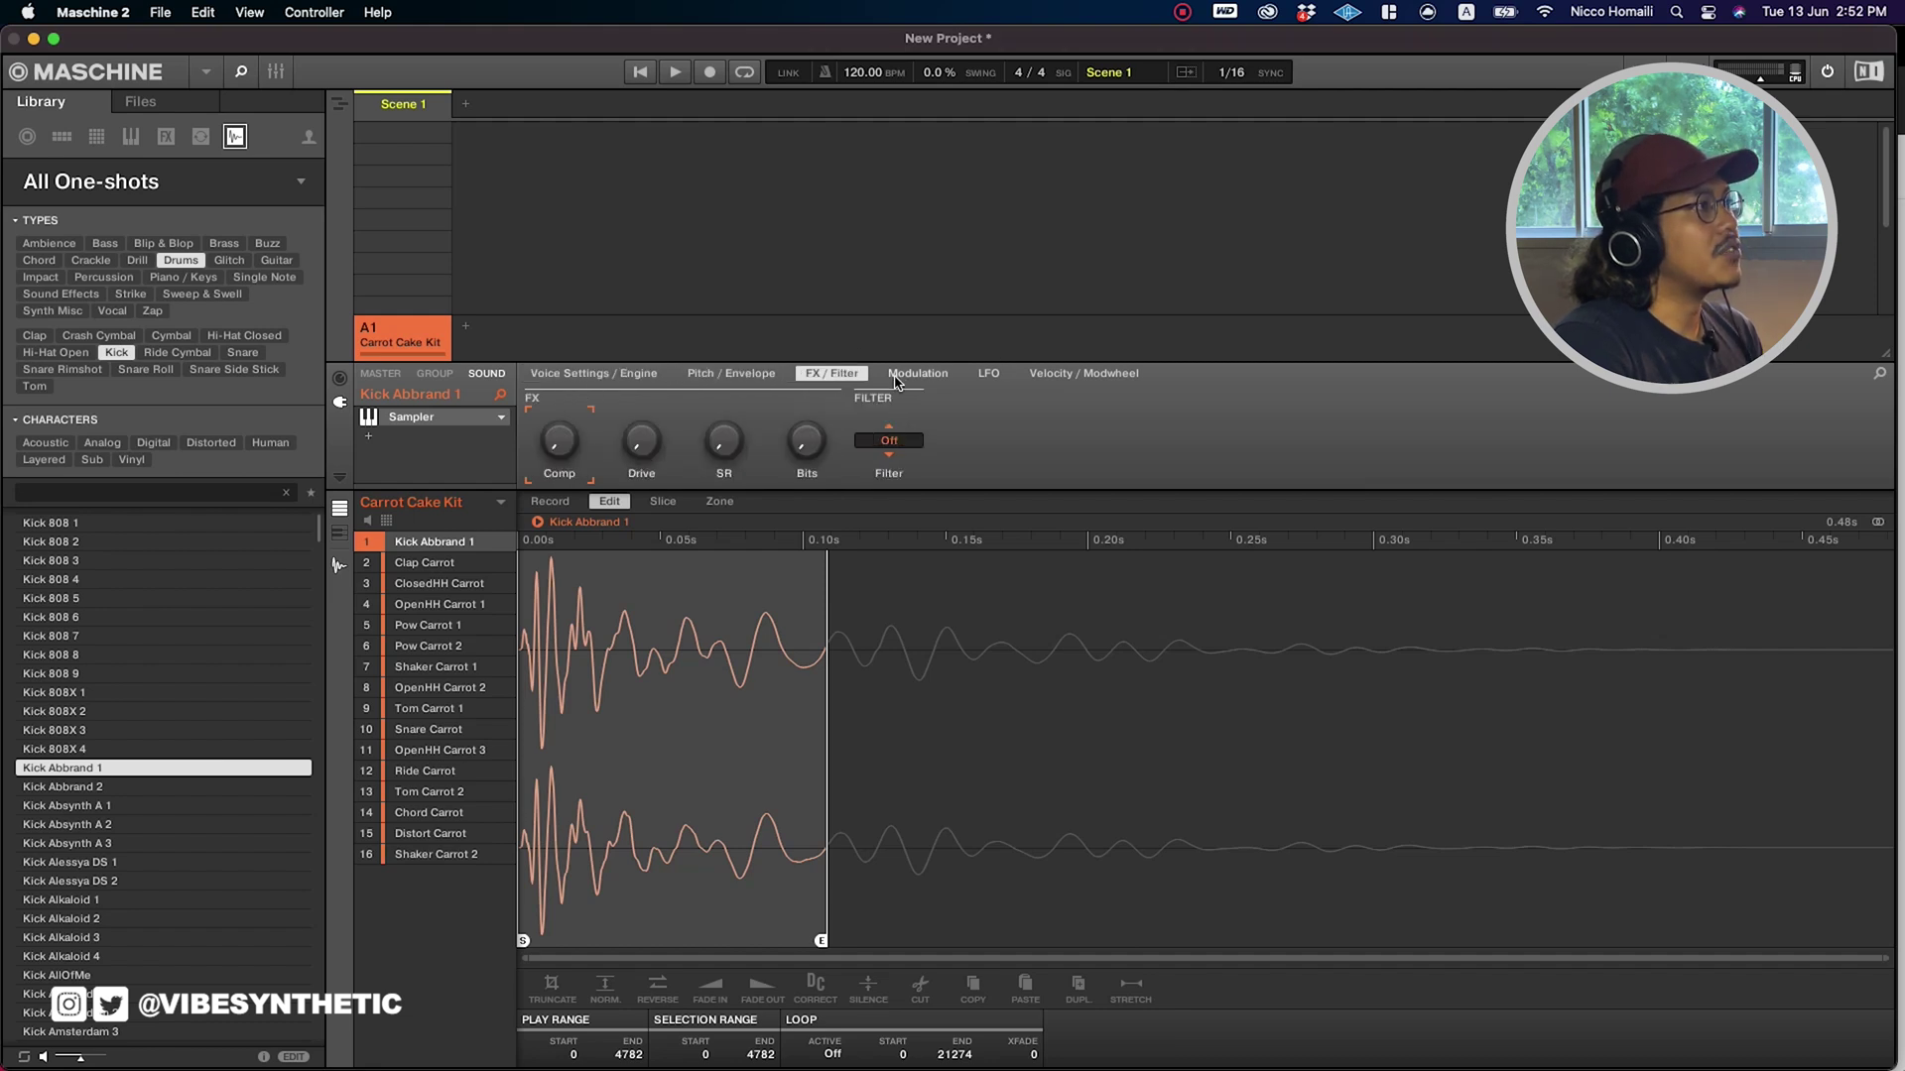
pyautogui.click(897, 377)
pyautogui.click(585, 377)
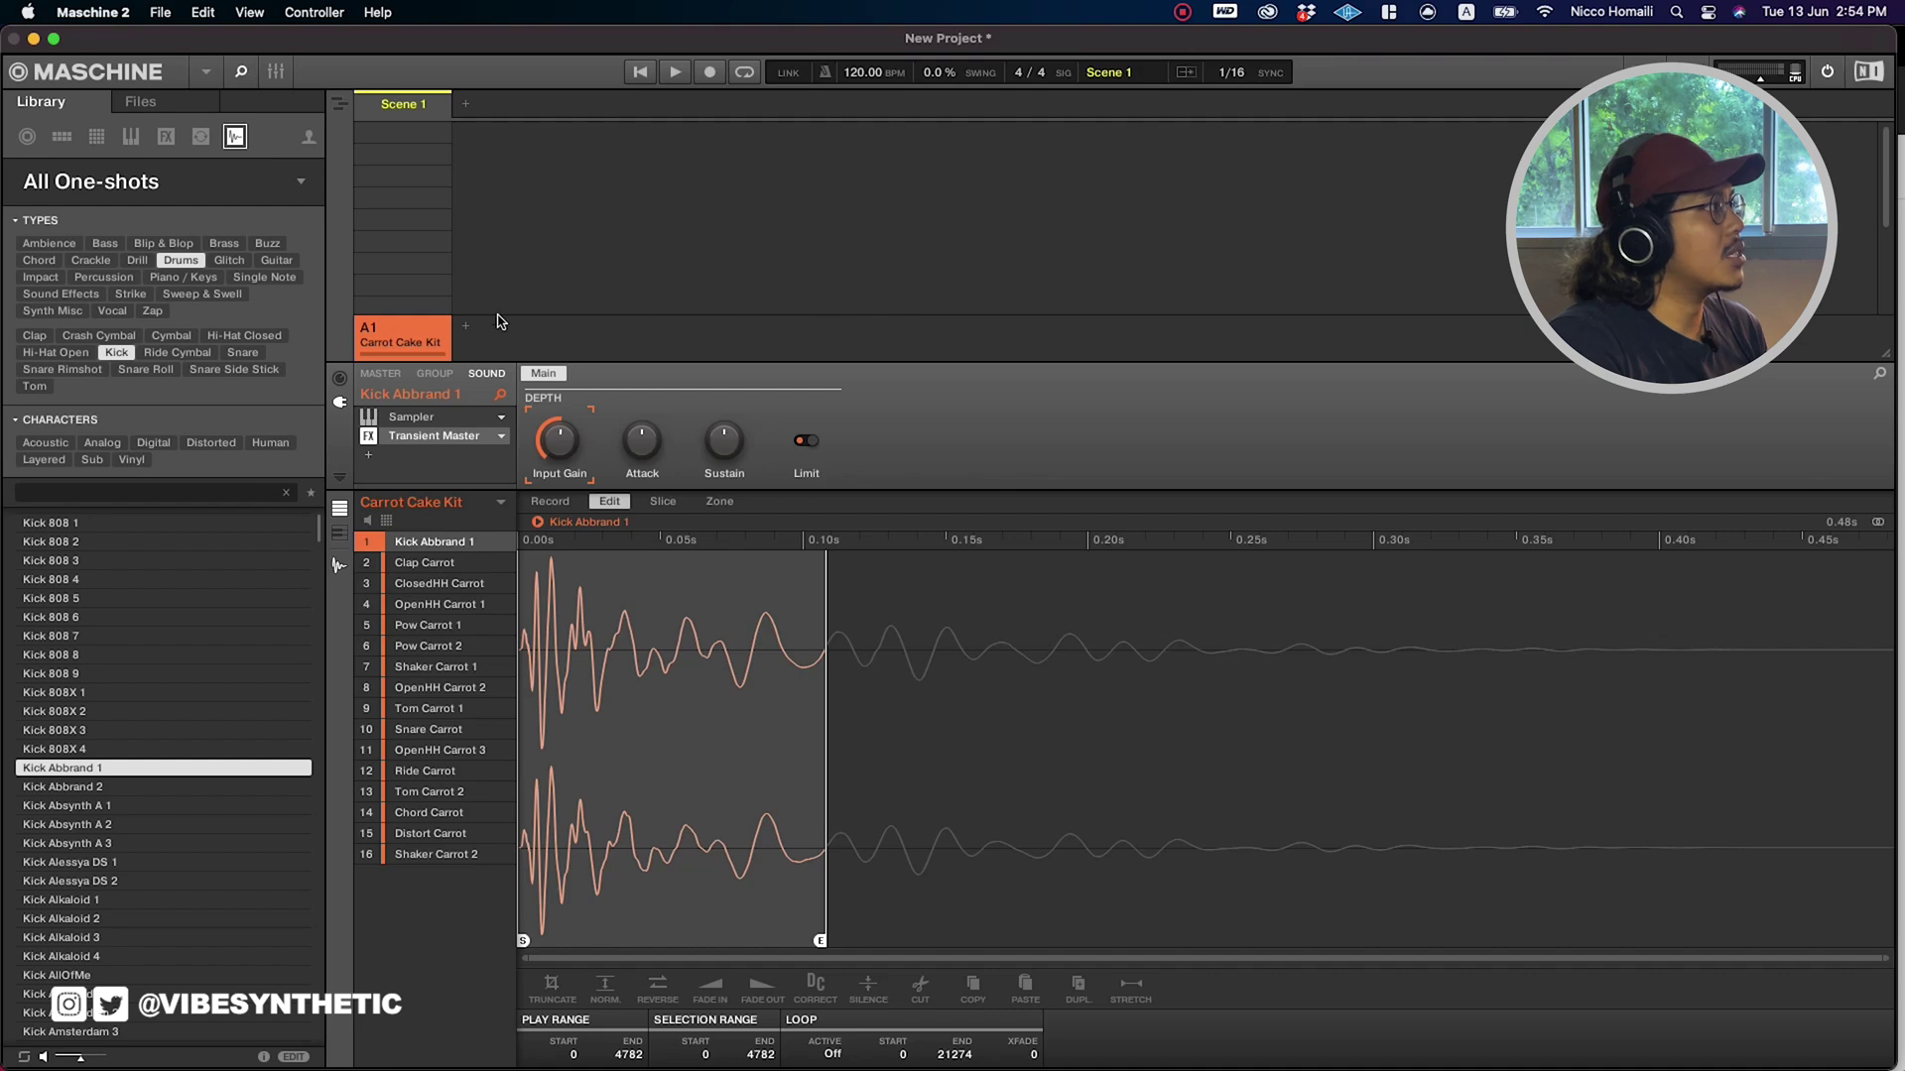
# Add Group B1 and drag Chime Texture from the Instruments sounds onto its slot 1.
pyautogui.click(464, 332)
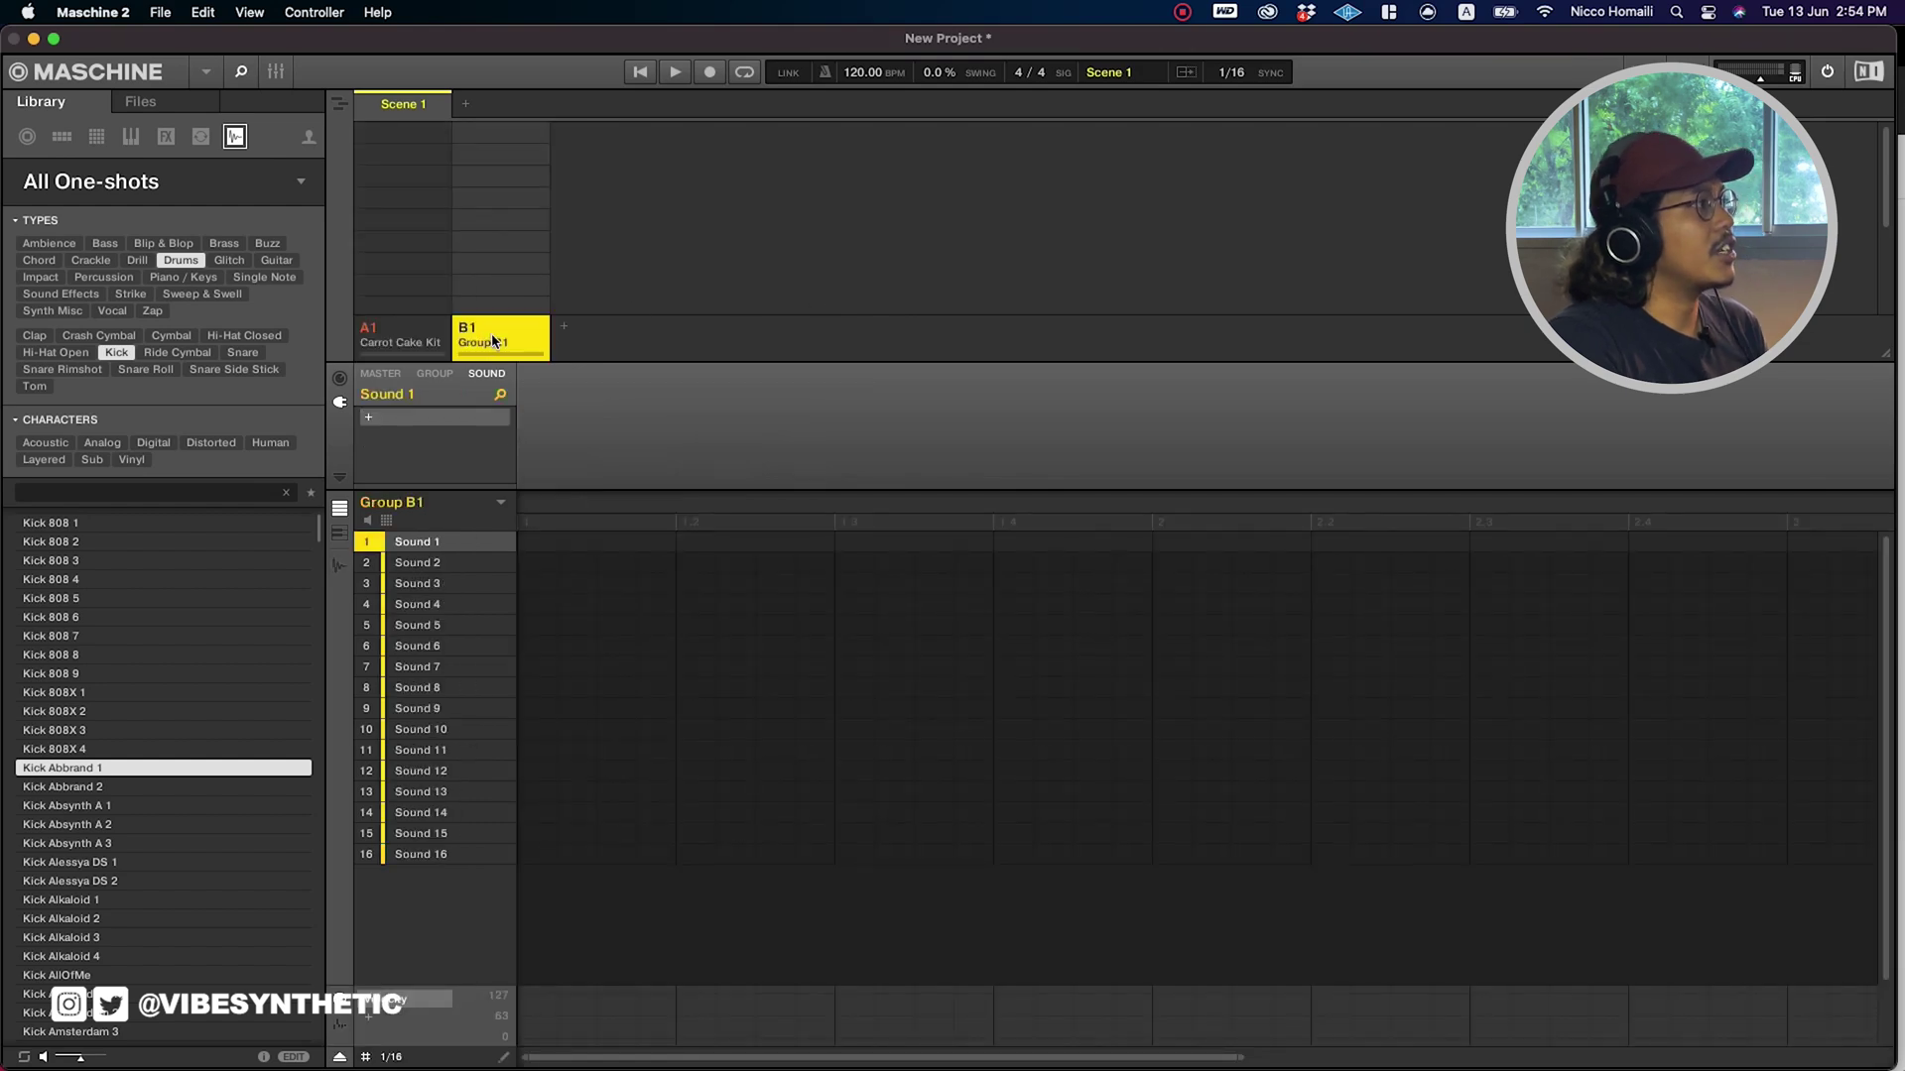
pyautogui.click(97, 139)
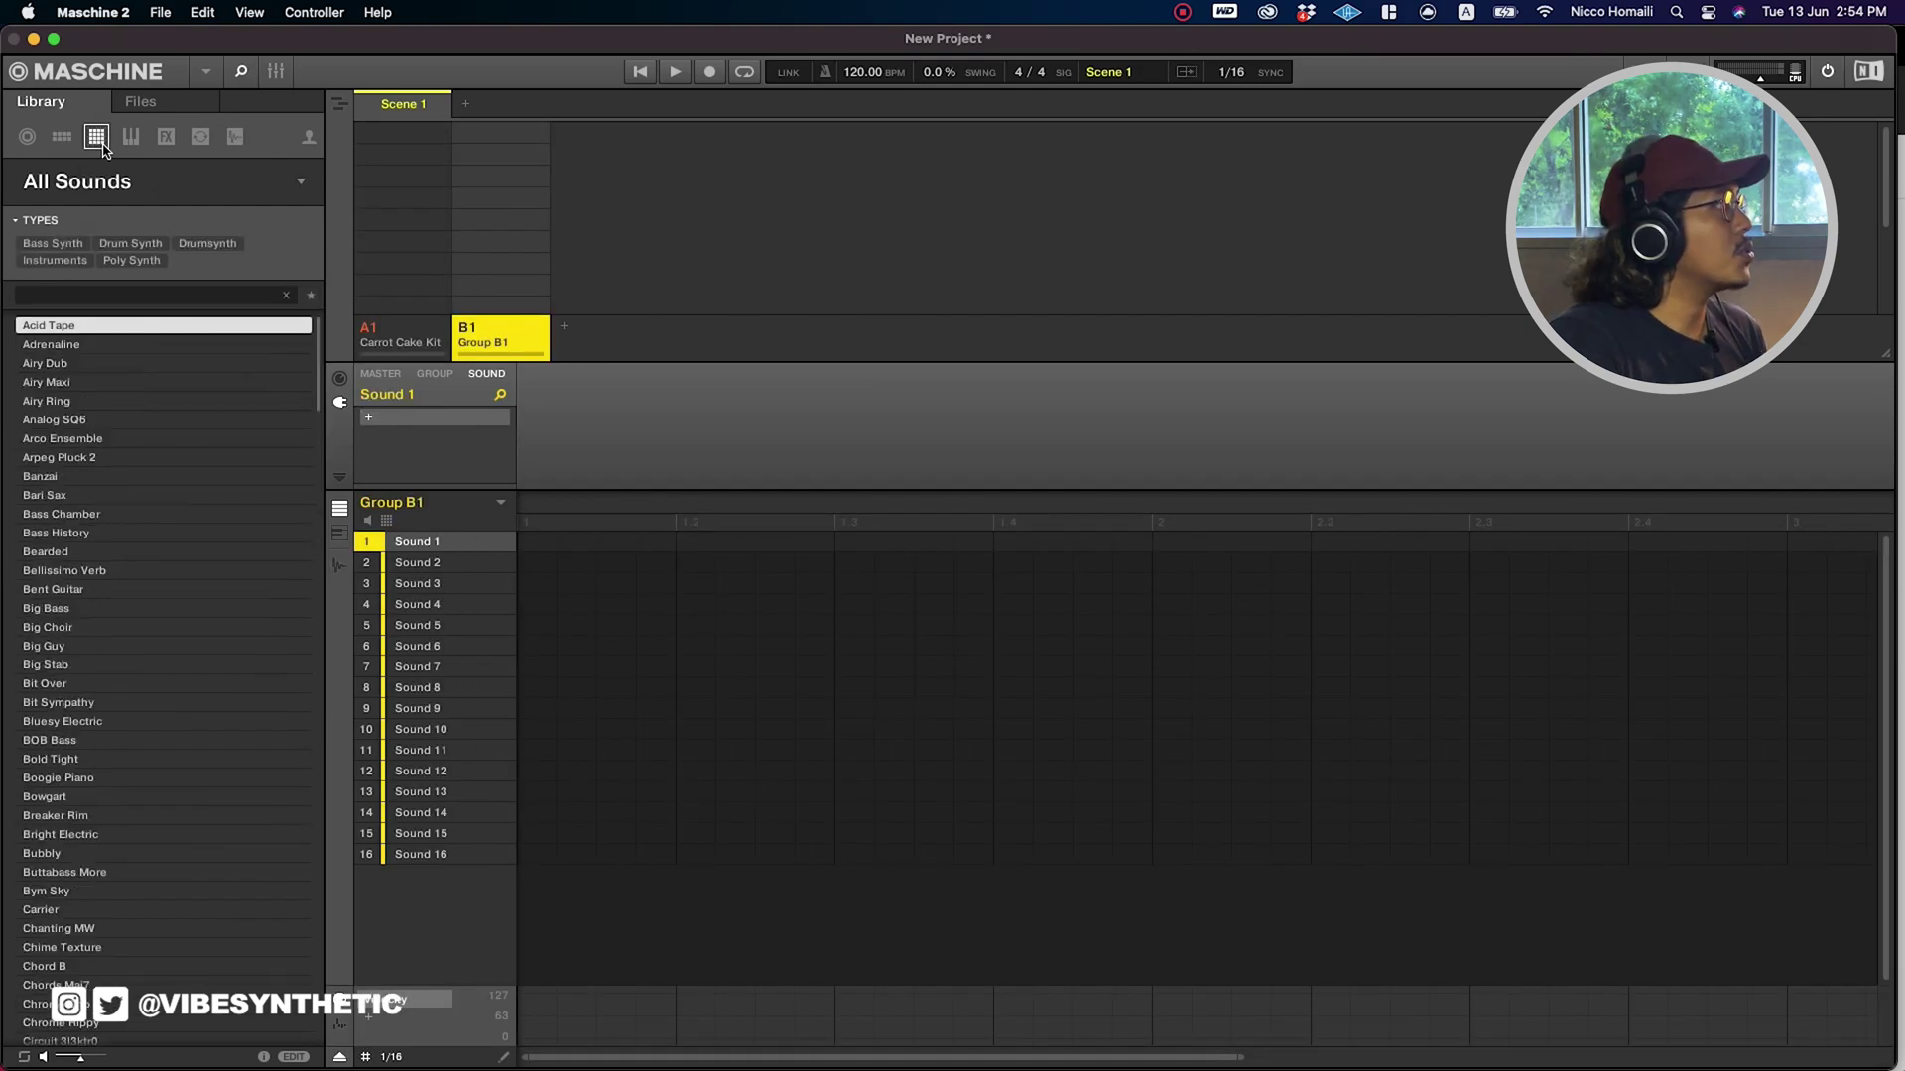
pyautogui.click(76, 245)
pyautogui.click(83, 261)
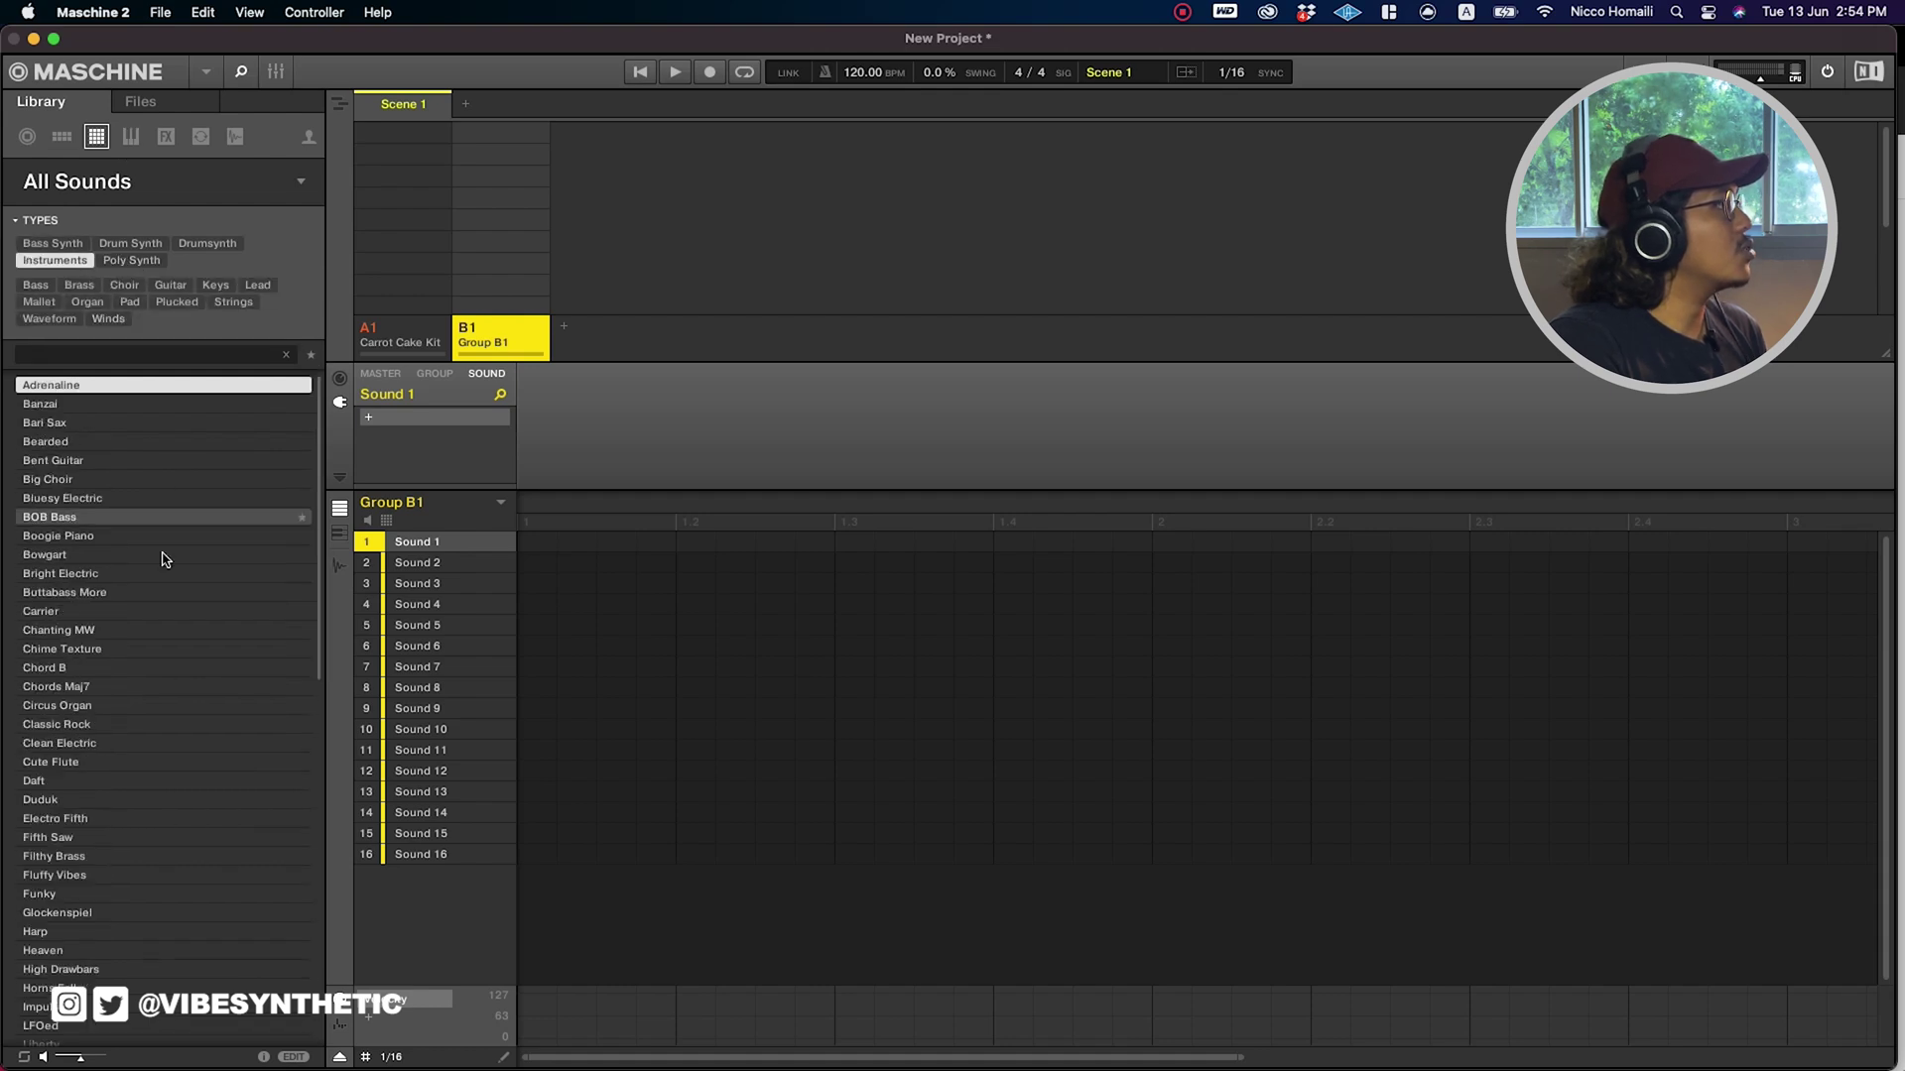
pyautogui.moveTo(171, 649); pyautogui.dragTo(455, 551)
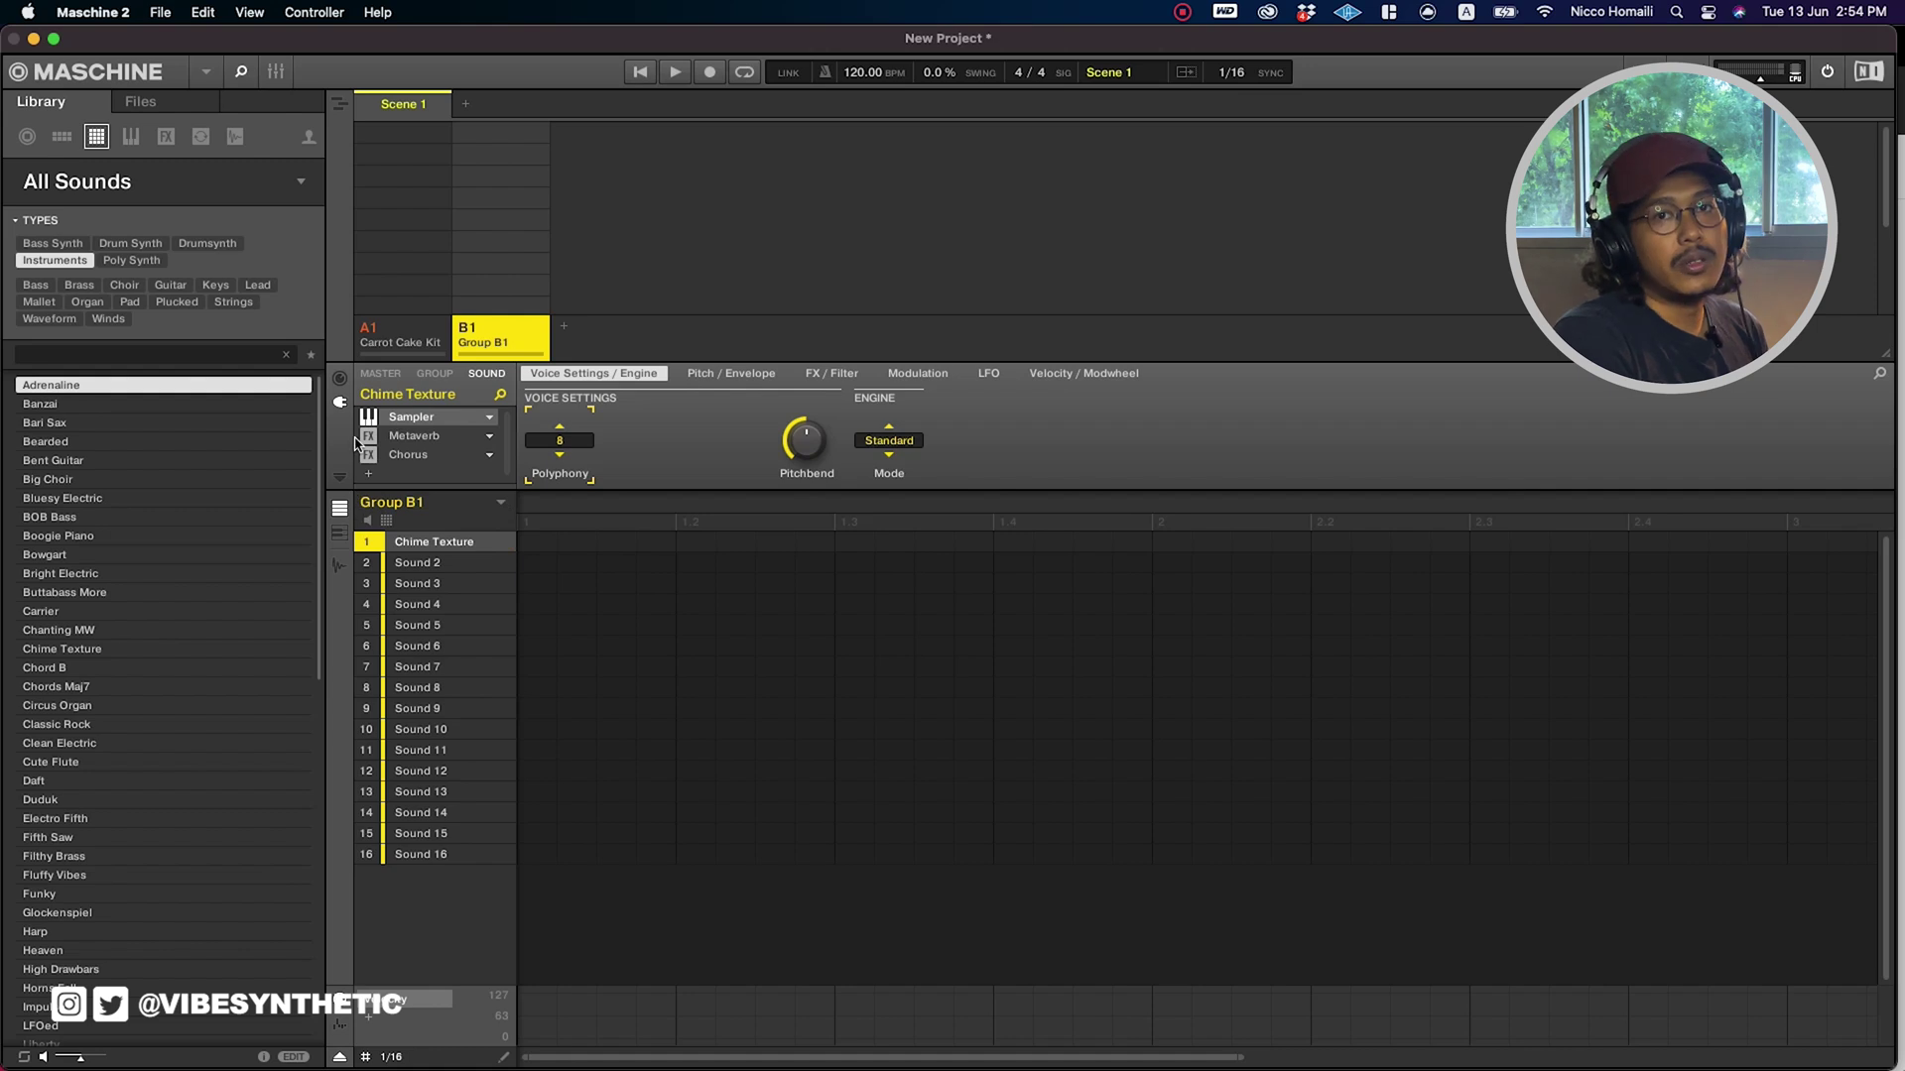
# Show the pattern as piano-roll keys and audition Chime Texture at several pitches.
pyautogui.click(339, 533)
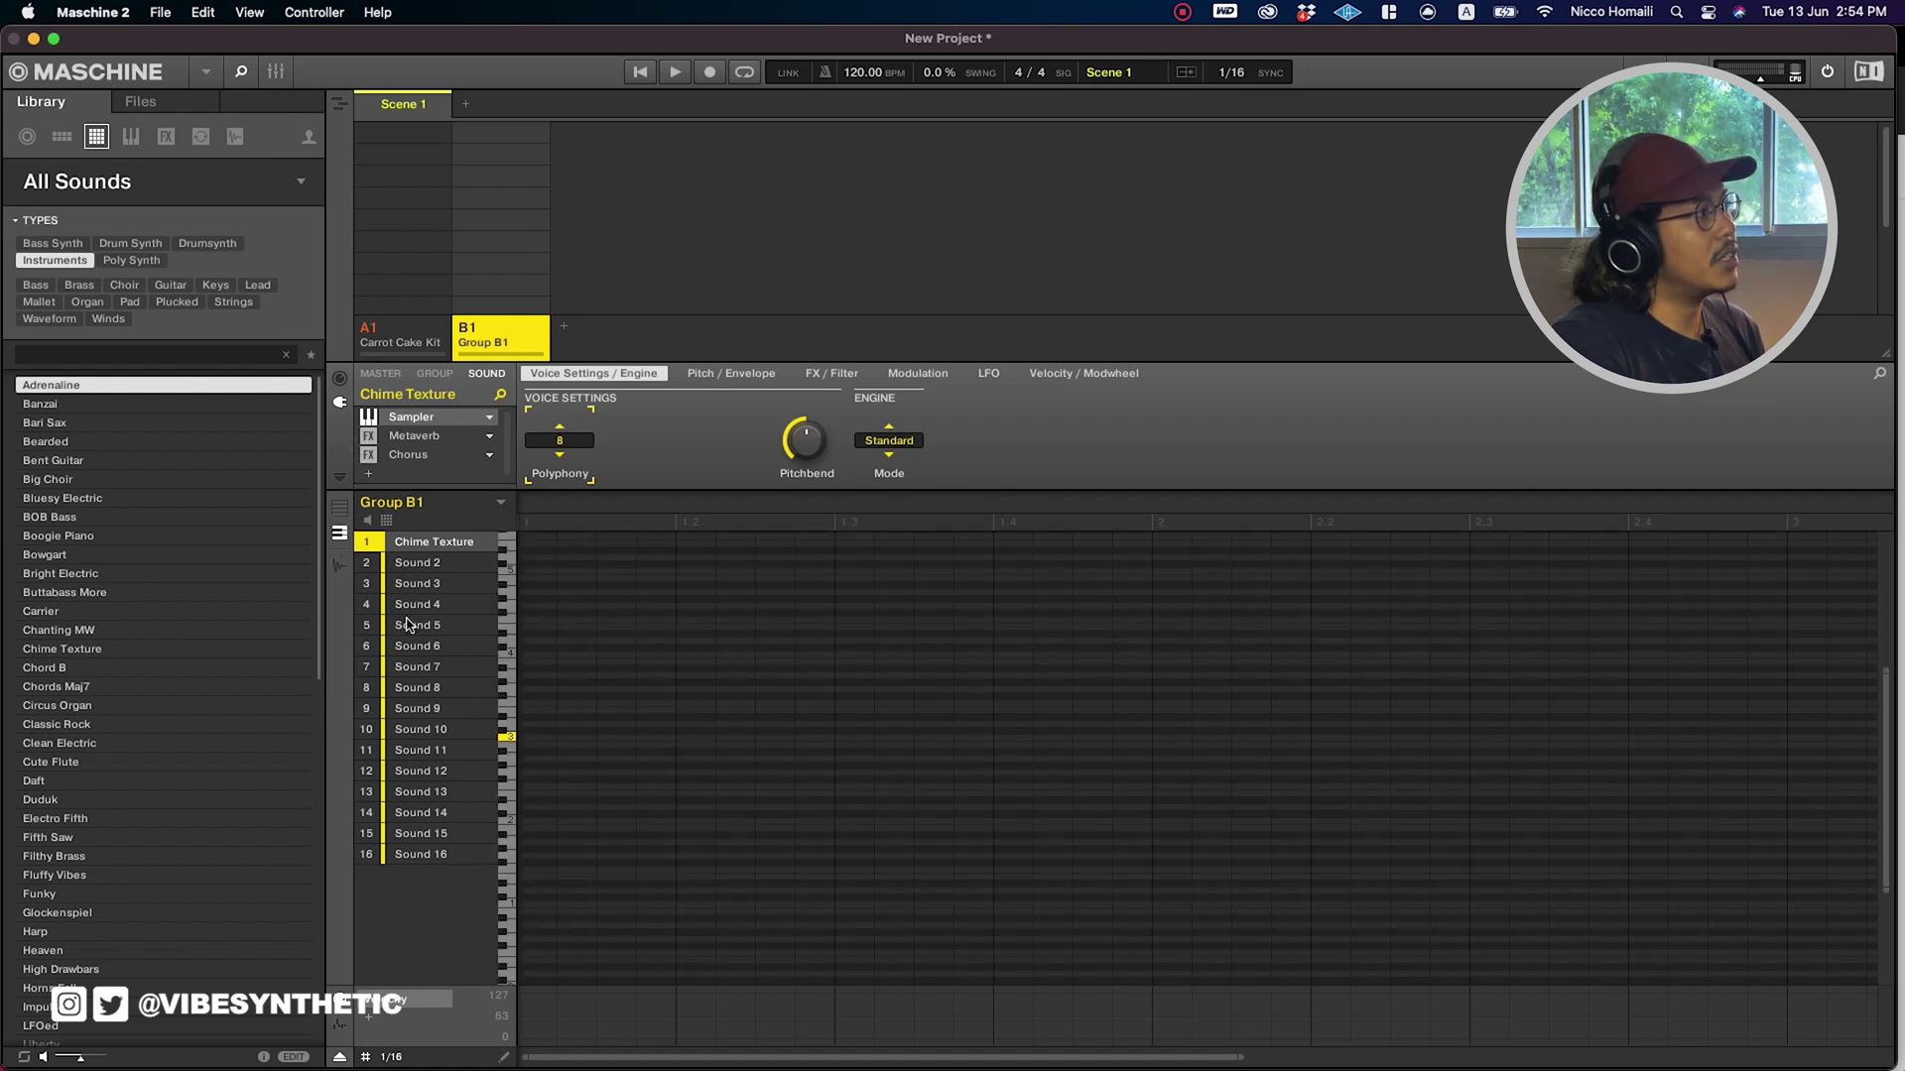
pyautogui.click(508, 689)
pyautogui.click(508, 604)
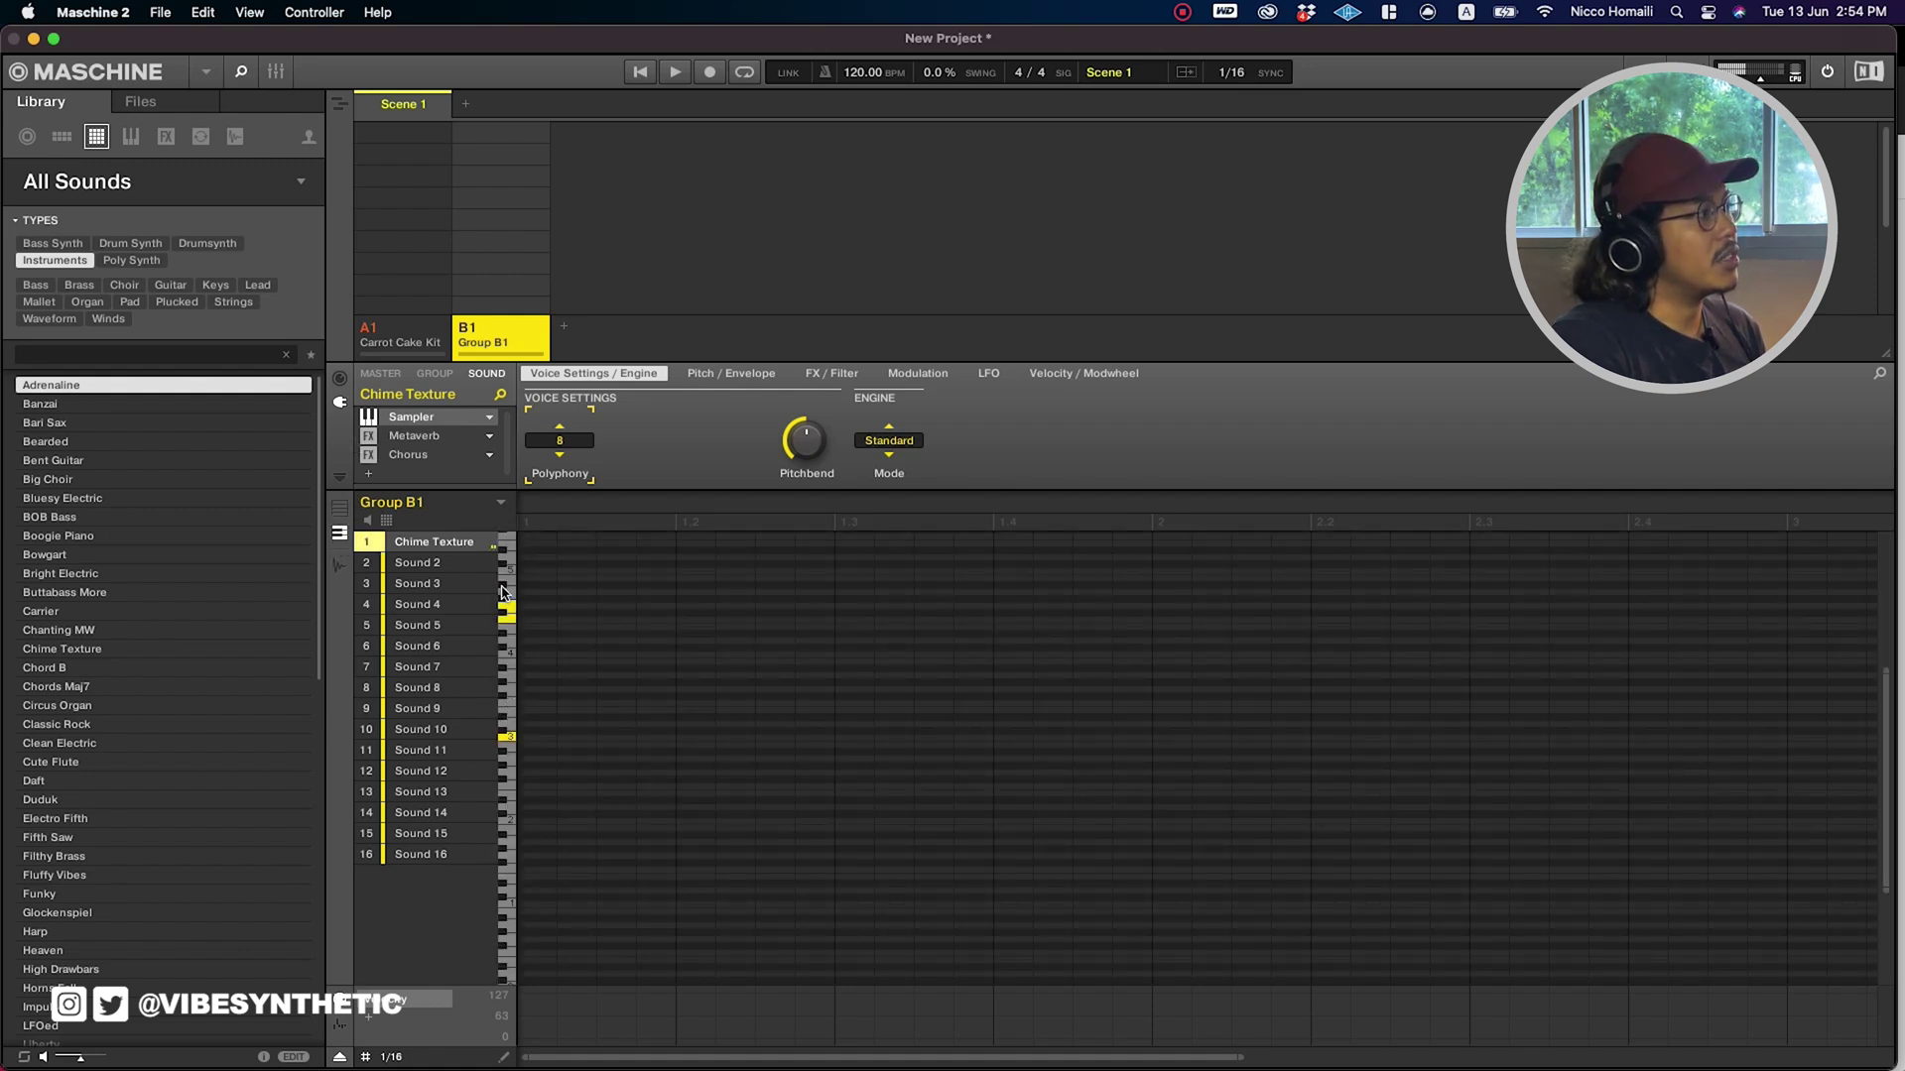
pyautogui.click(508, 807)
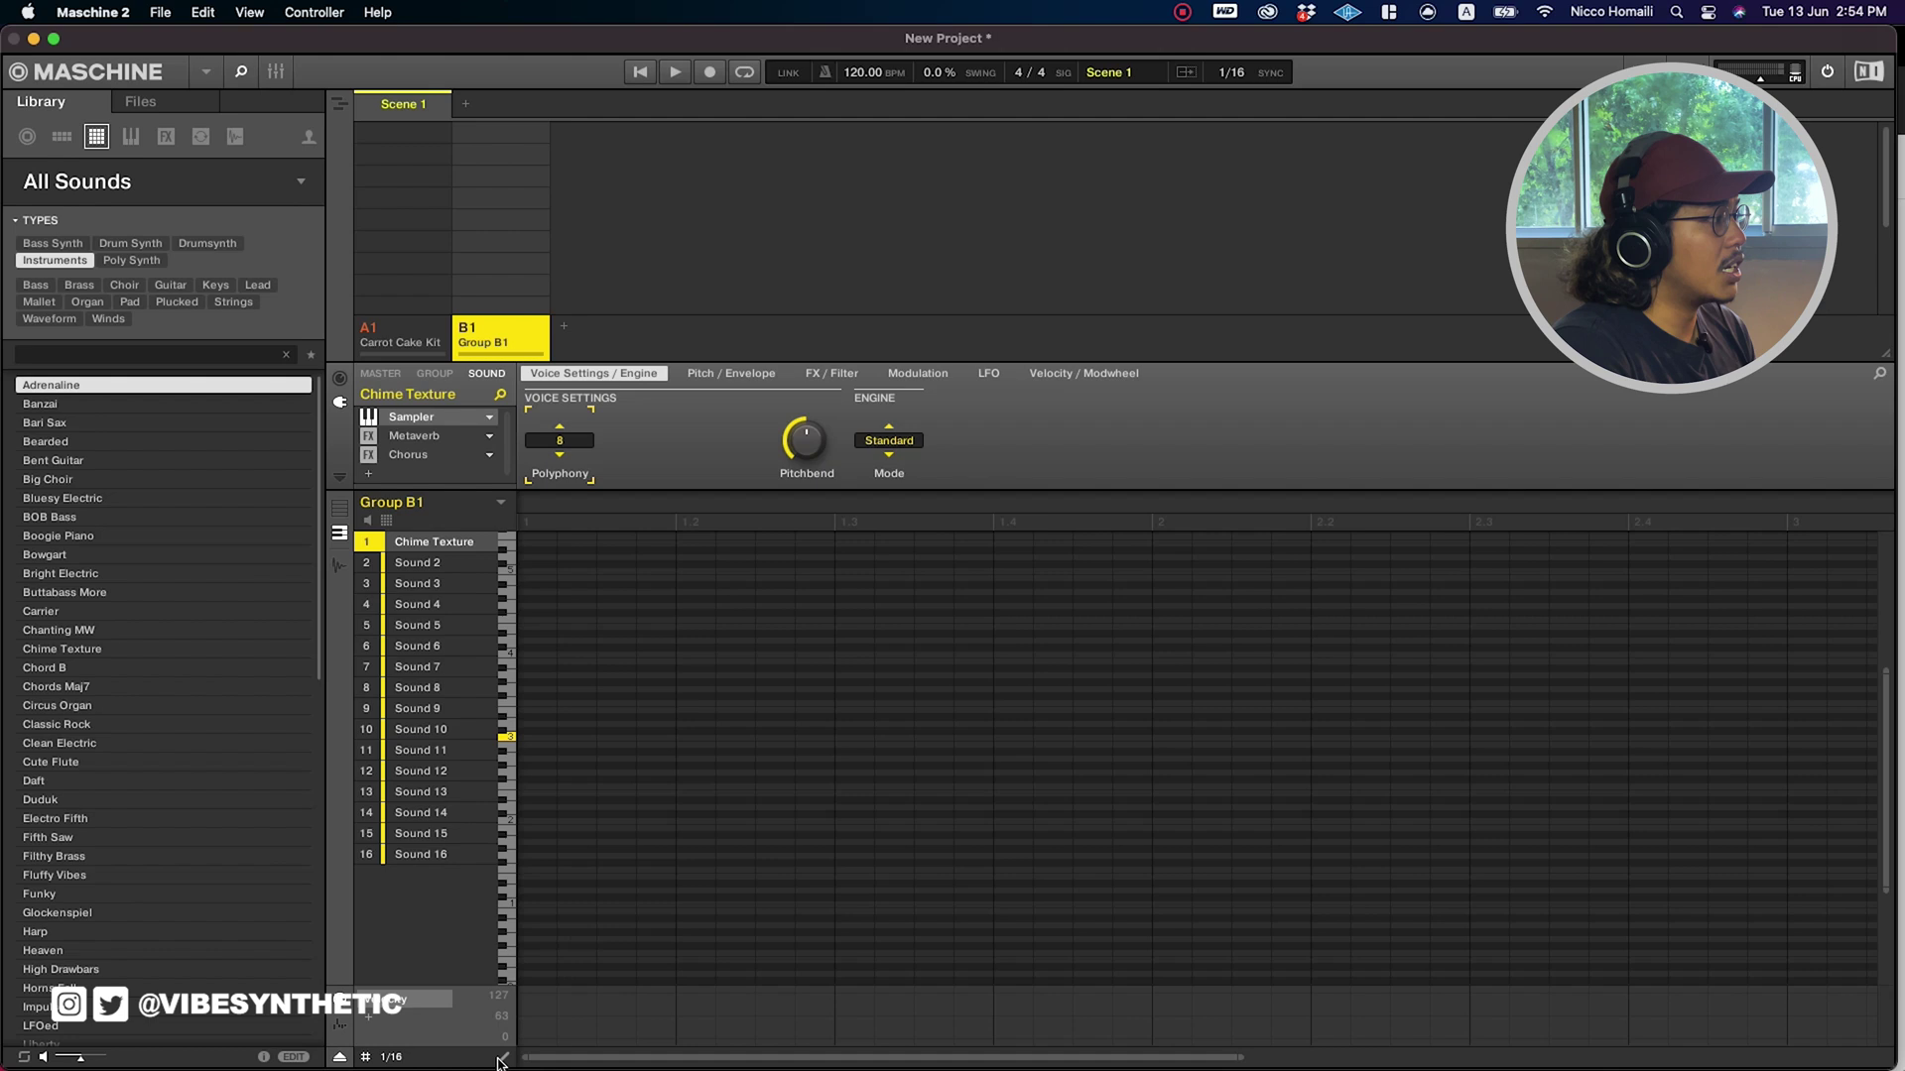
# Draw three rising Chime Texture notes, creating Pattern 1, the last just after beat 1.2.
pyautogui.click(529, 720)
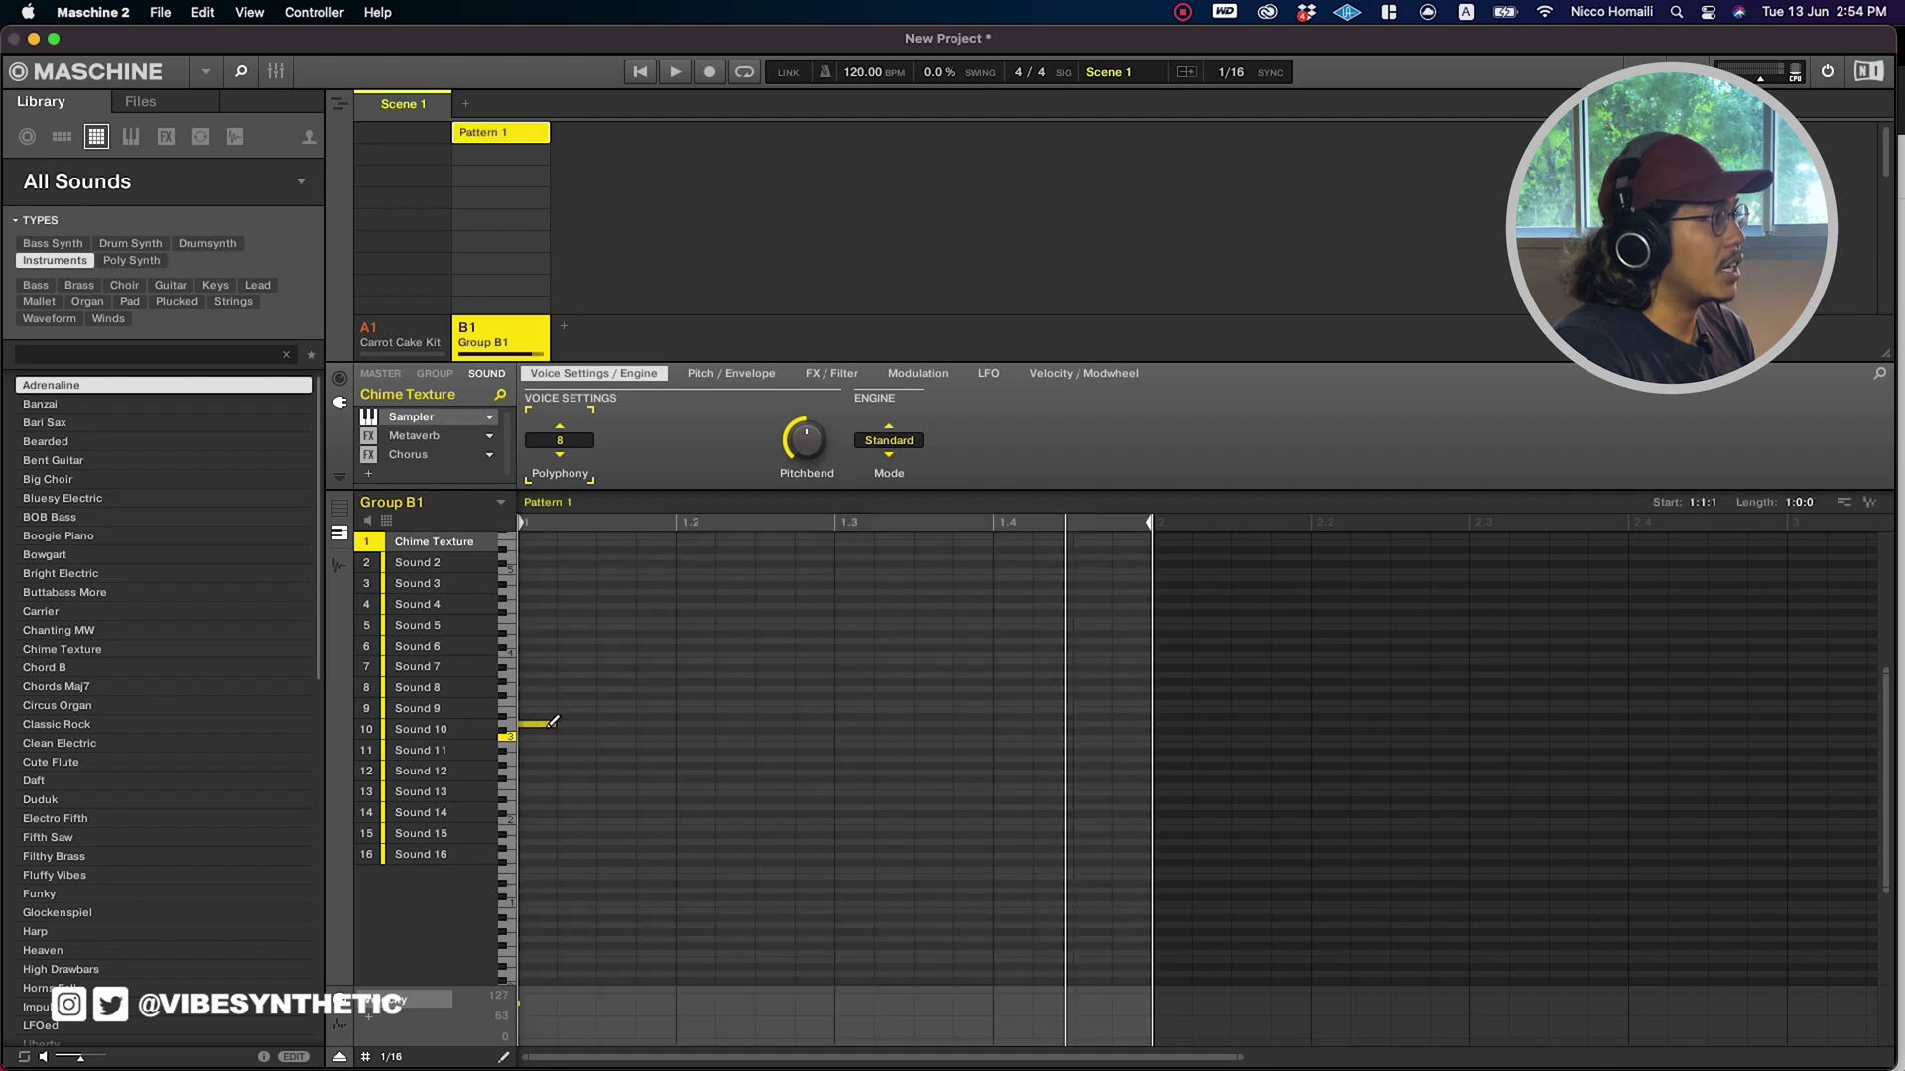
pyautogui.click(600, 696)
pyautogui.click(680, 683)
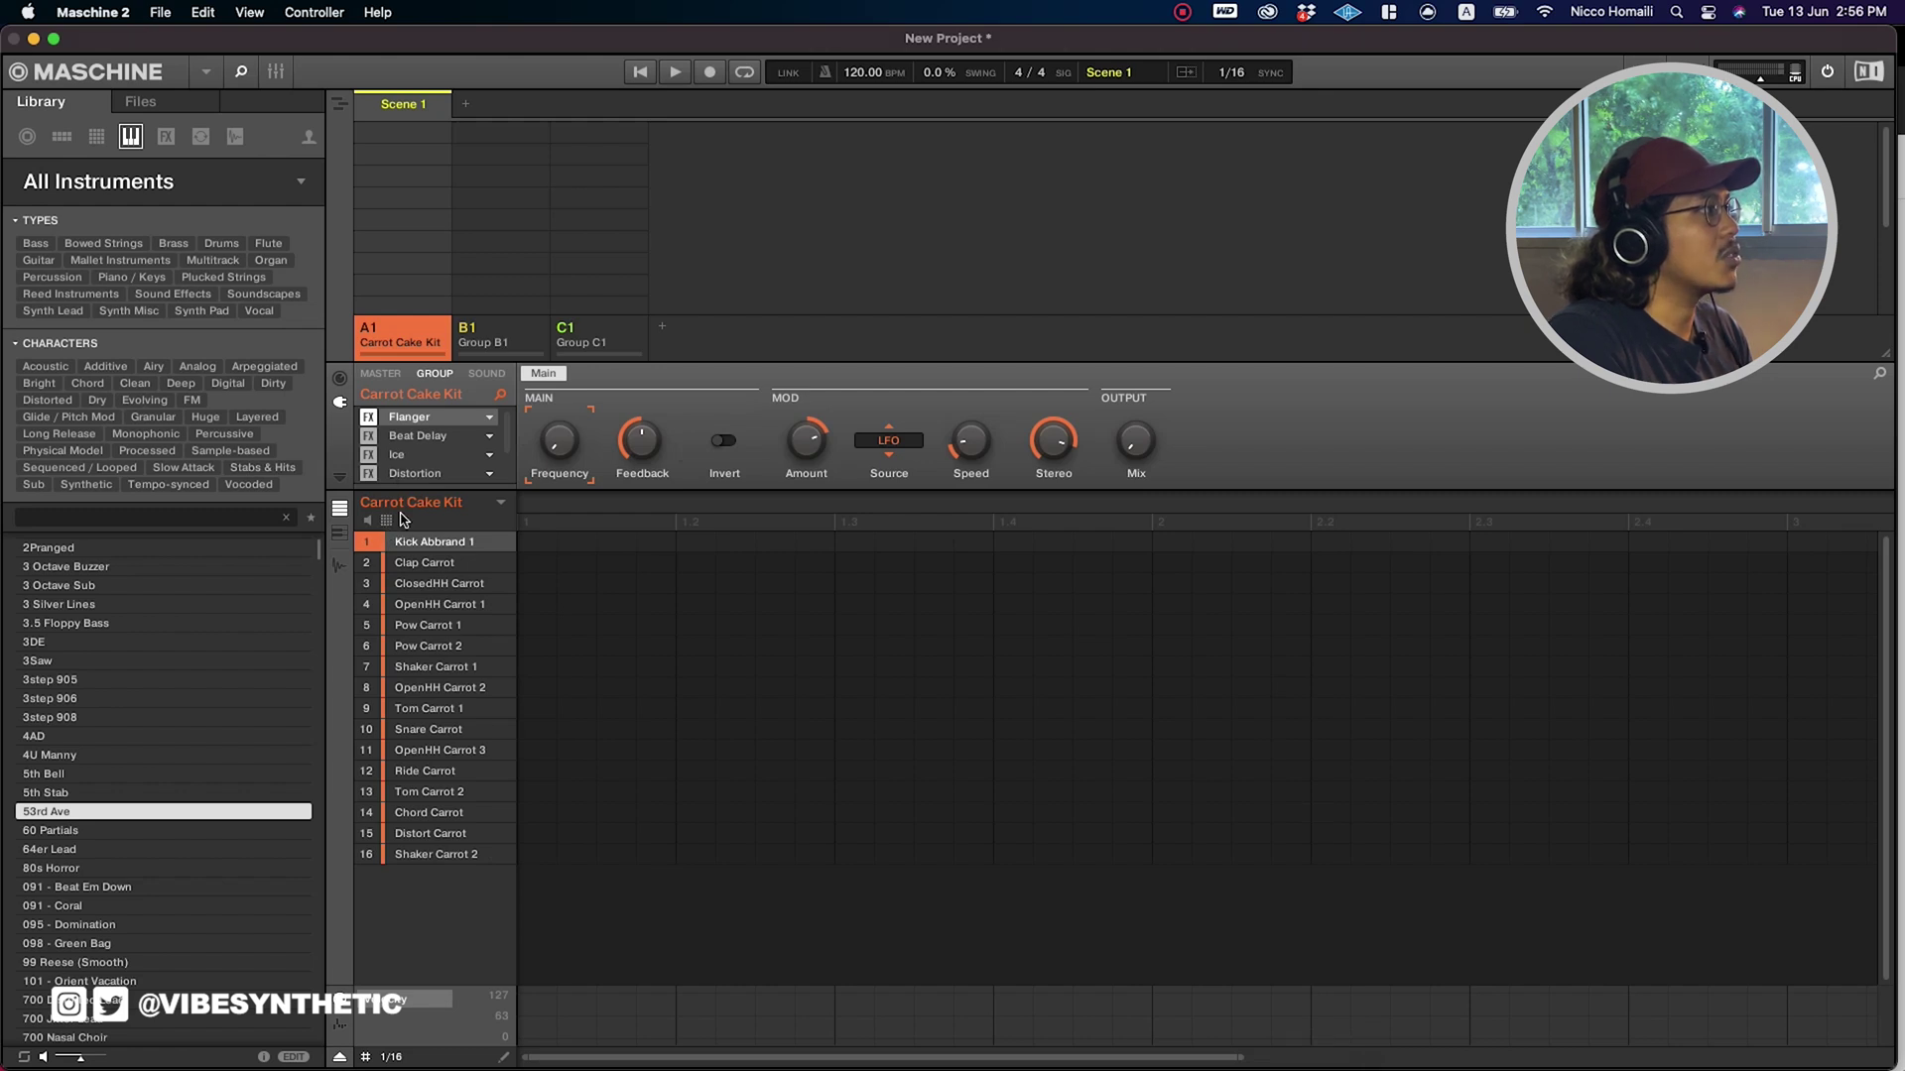
# Show Carrot Cake Kit A1 as a pad grid and create its empty Pattern 1.
pyautogui.click(385, 522)
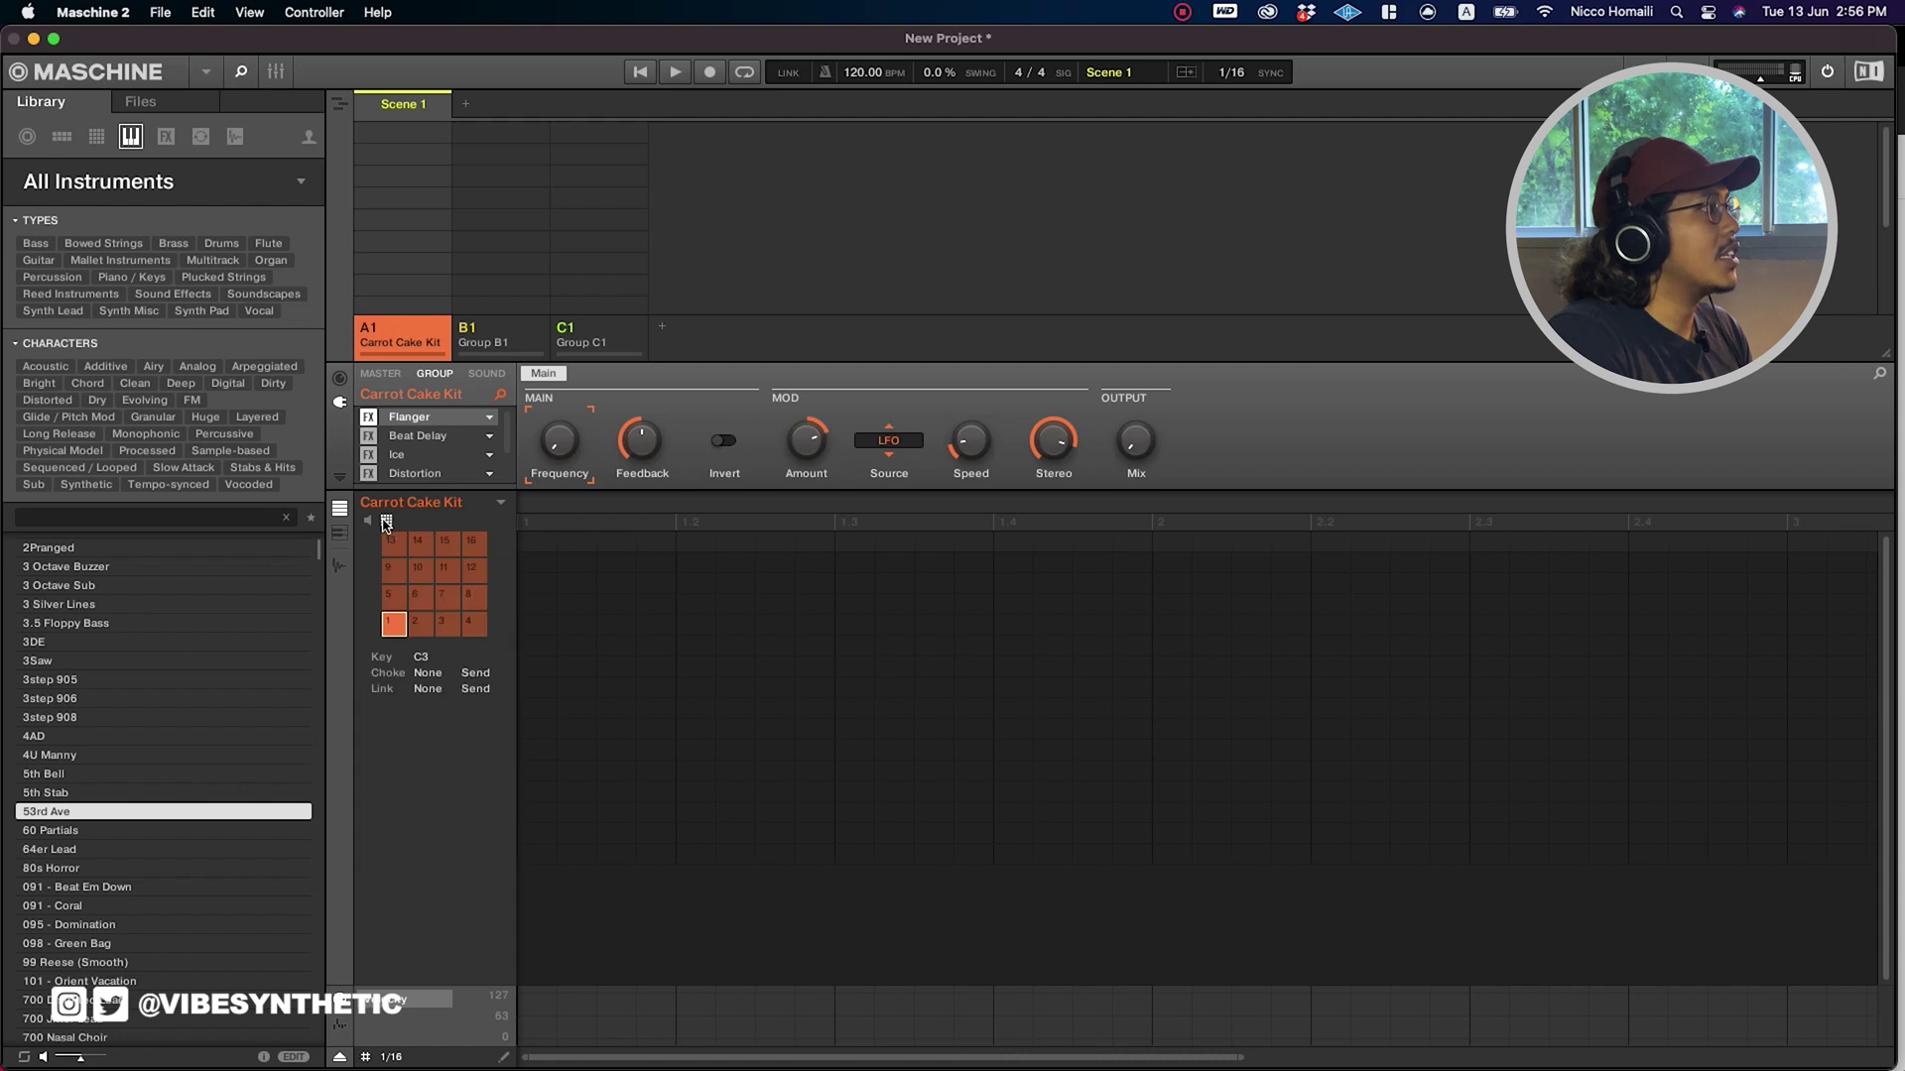
pyautogui.click(578, 634)
pyautogui.moveTo(1240, 1053); pyautogui.dragTo(1866, 1039)
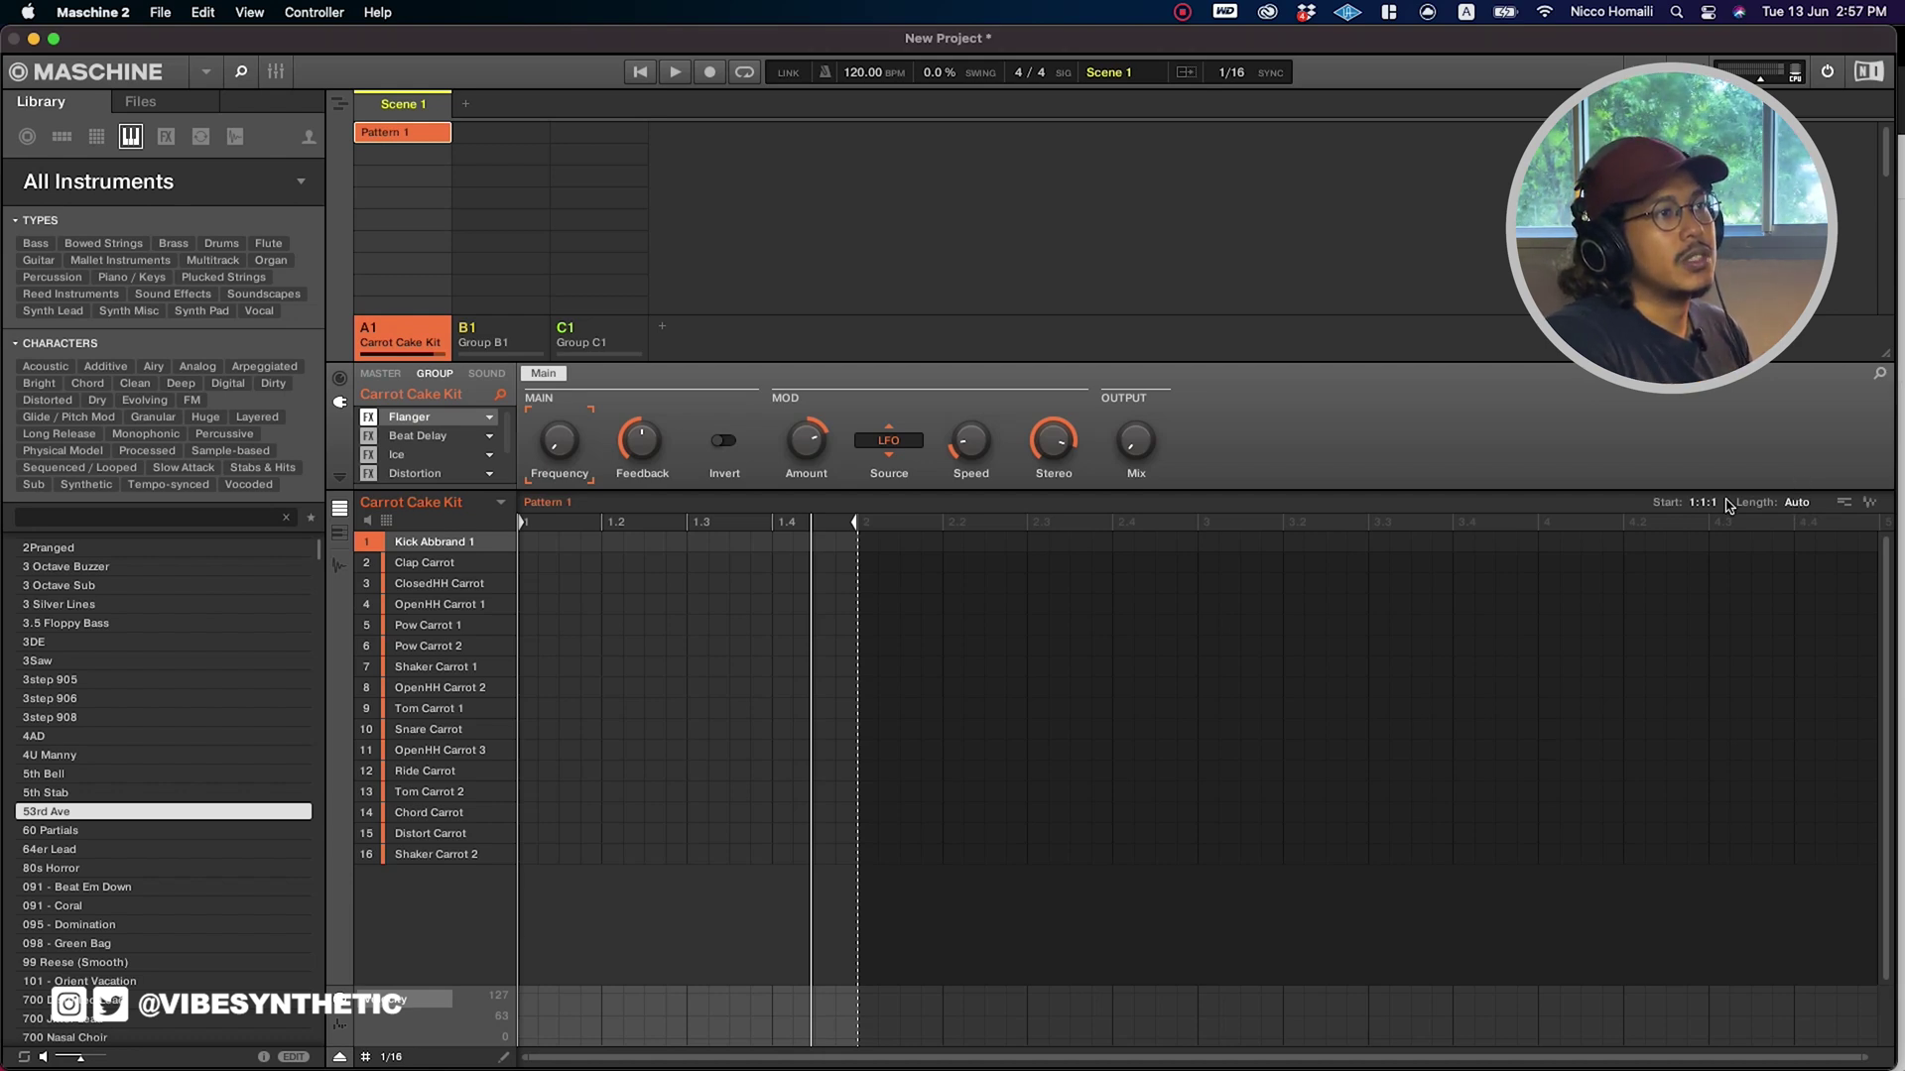
# Set Pattern 1's length to 4 bars.
pyautogui.moveTo(1728, 511); pyautogui.dragTo(1728, 501)
pyautogui.doubleClick(1798, 503)
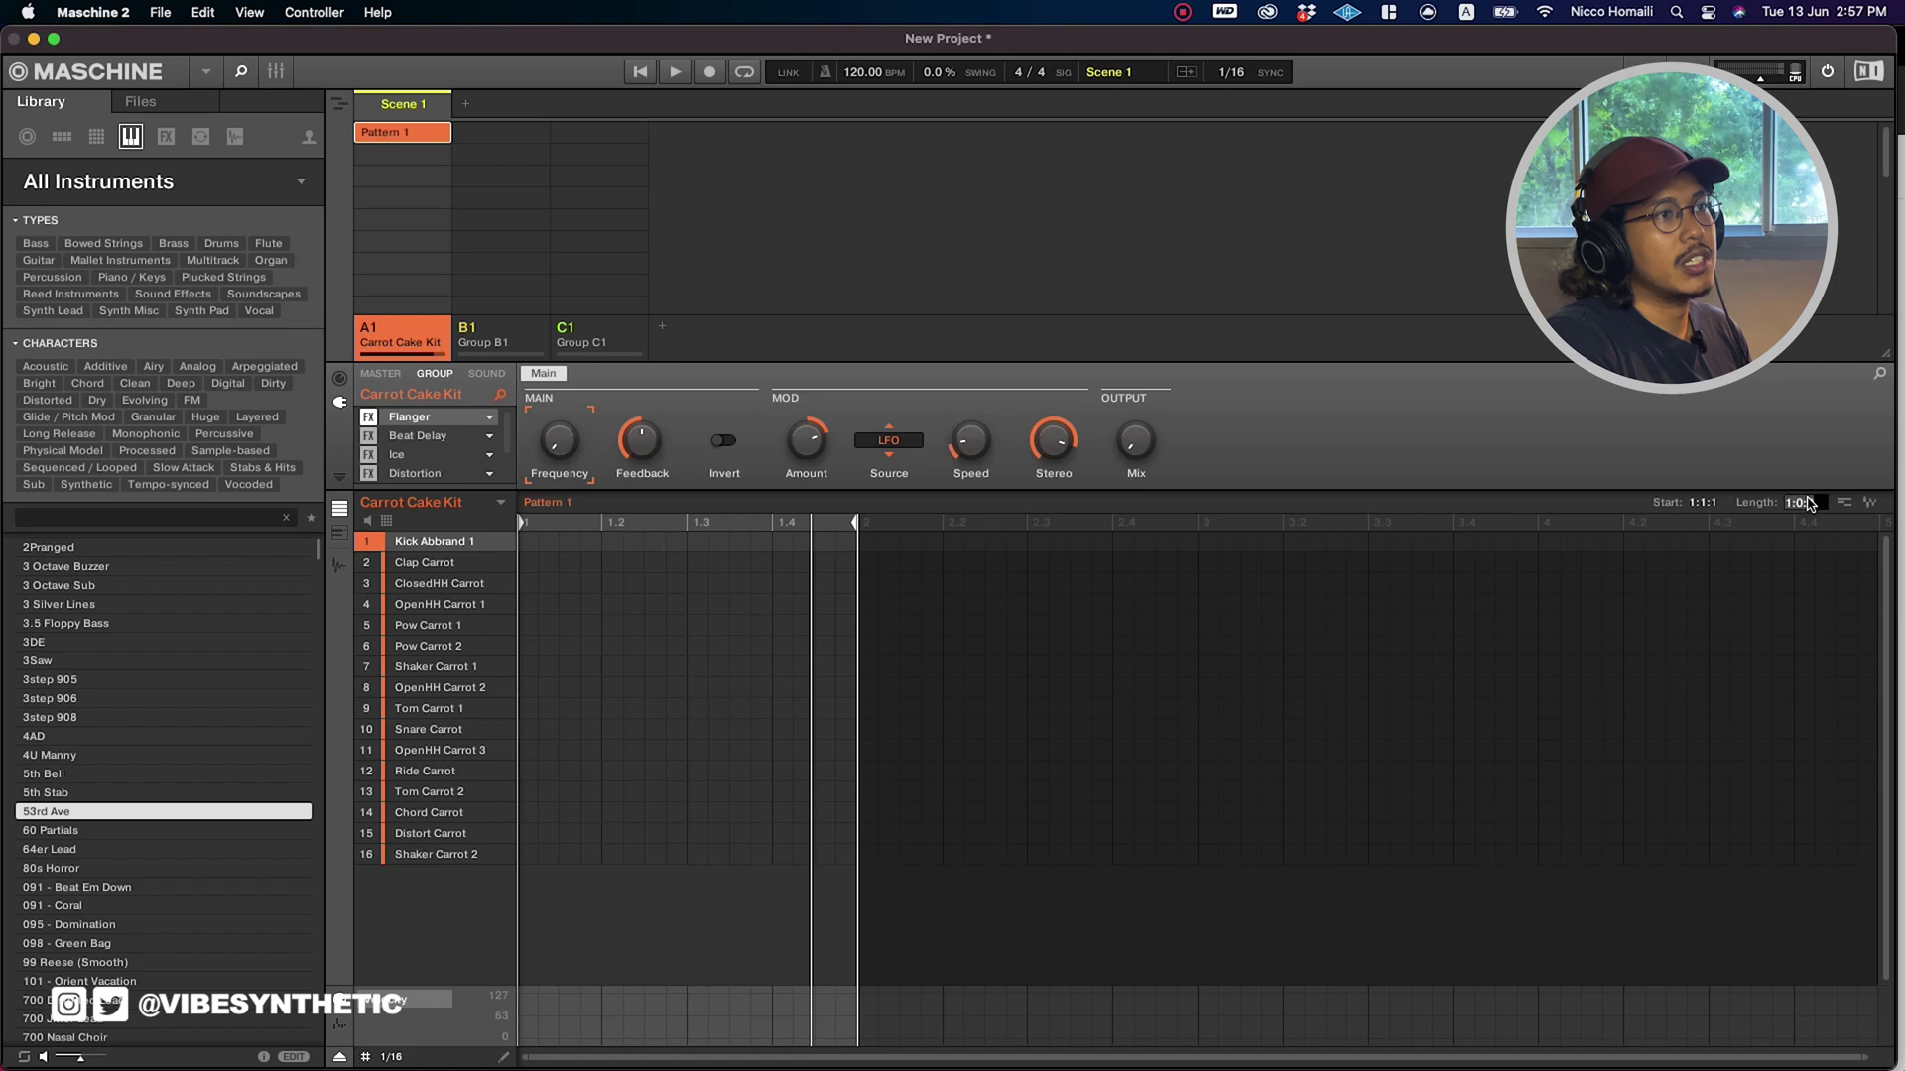
pyautogui.write('4')
pyautogui.press('Return')
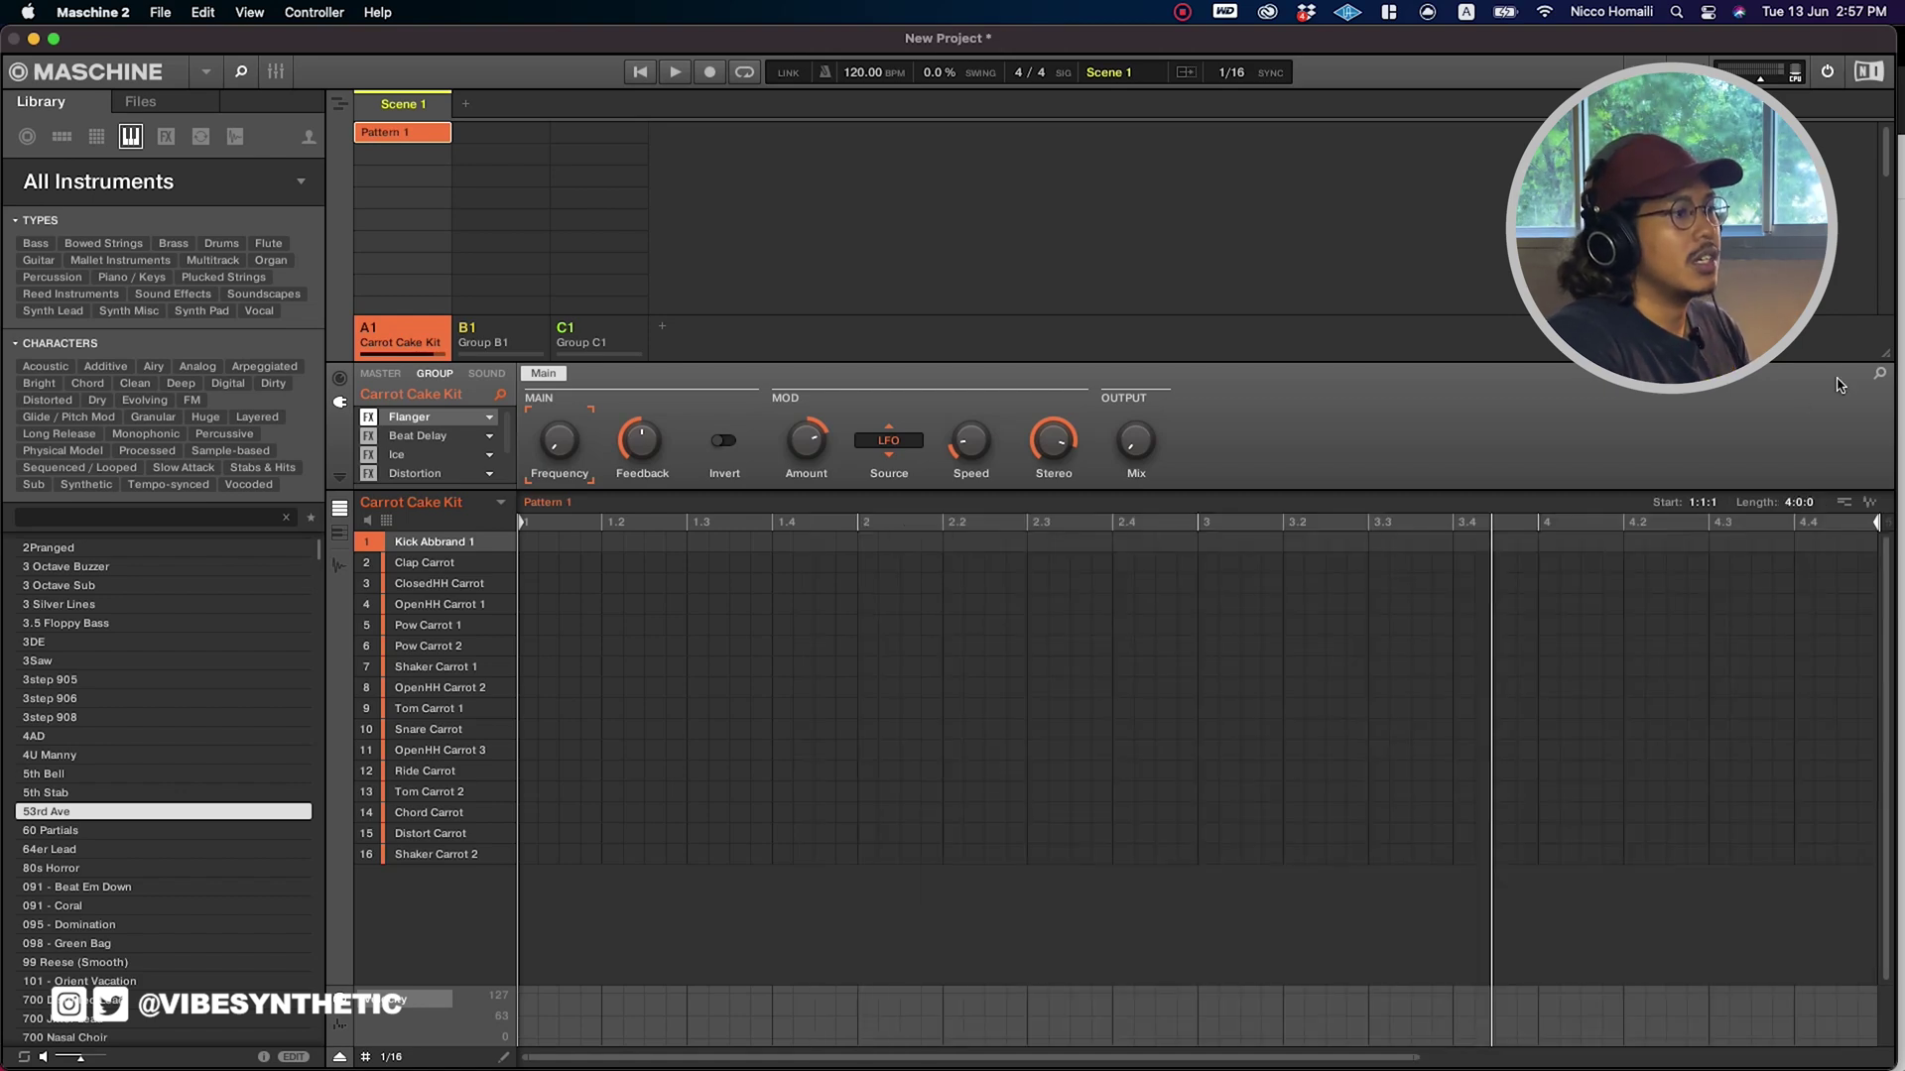
# Add Kick Abbrand 1 hits at 1.3, 2.3, bar 3 and bar 4.
pyautogui.moveTo(1415, 1057); pyautogui.dragTo(1570, 1058)
pyautogui.click(638, 541)
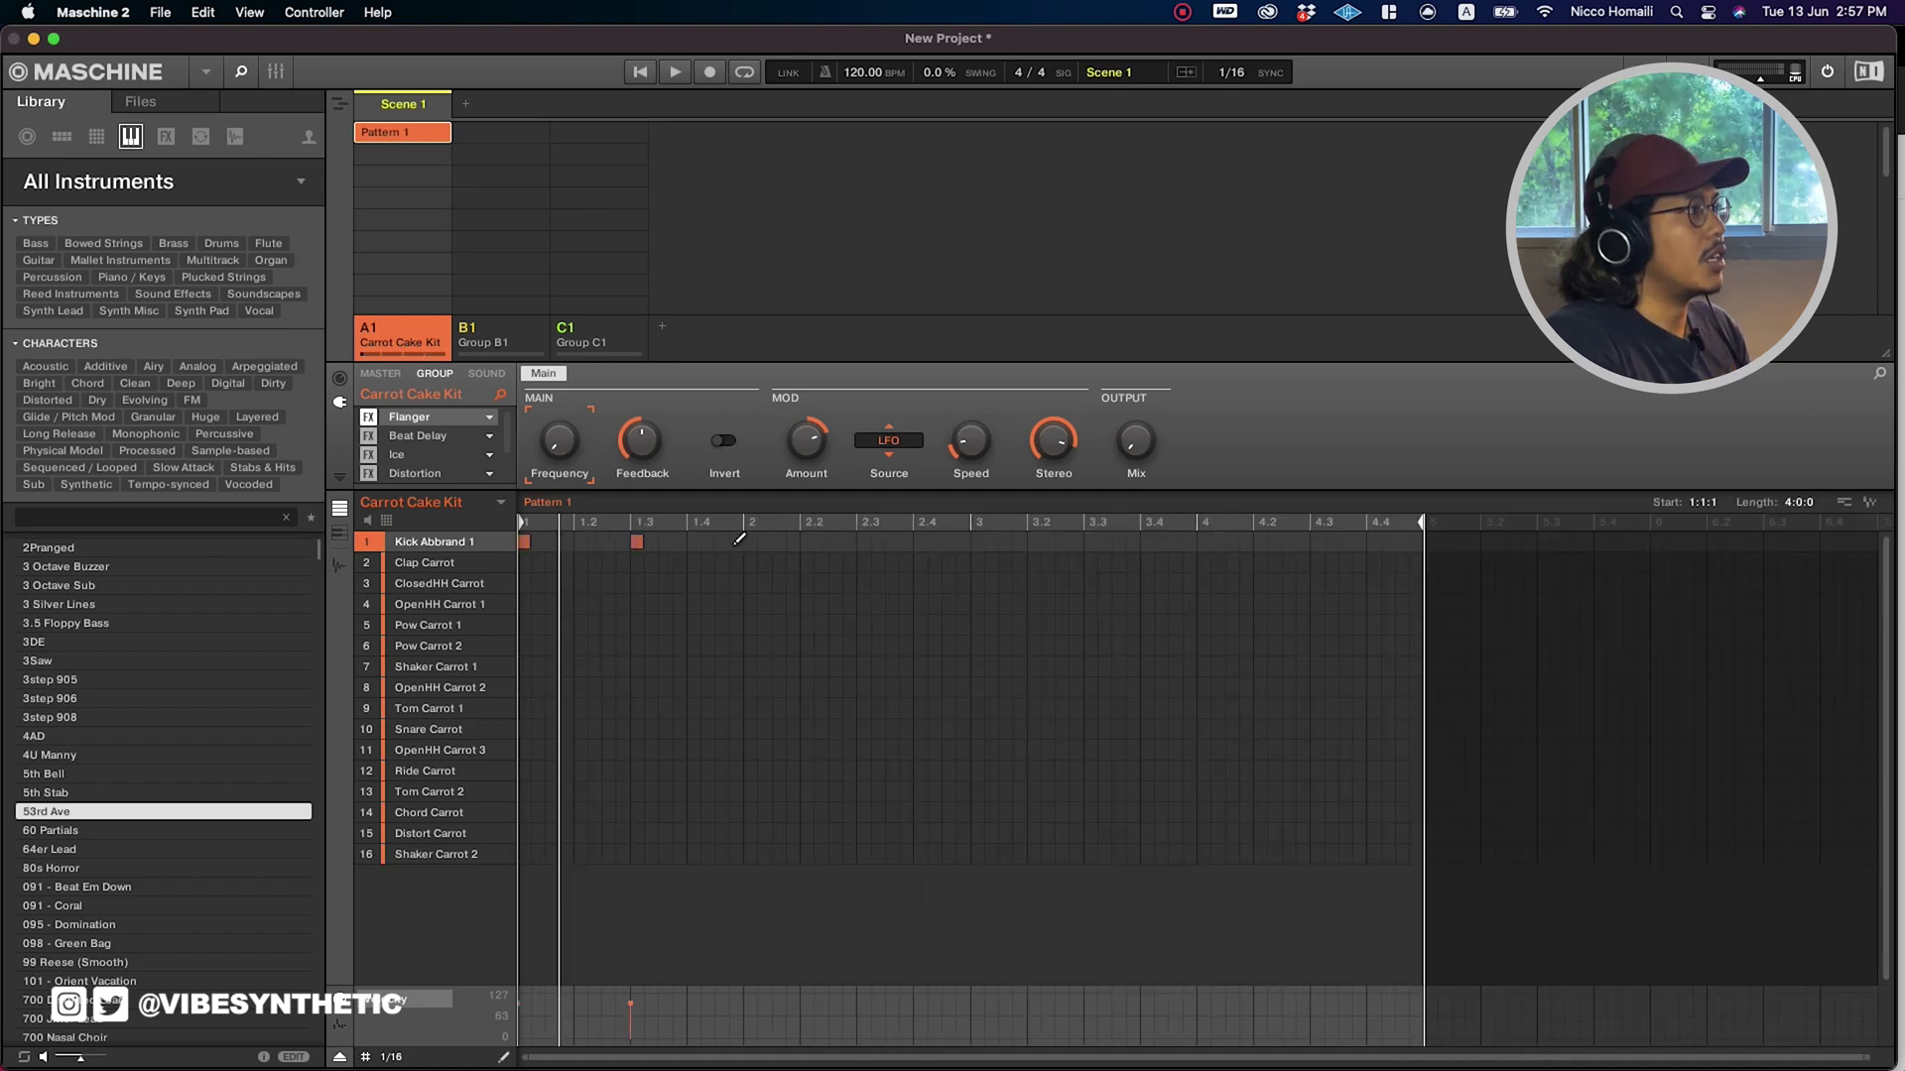
pyautogui.click(864, 542)
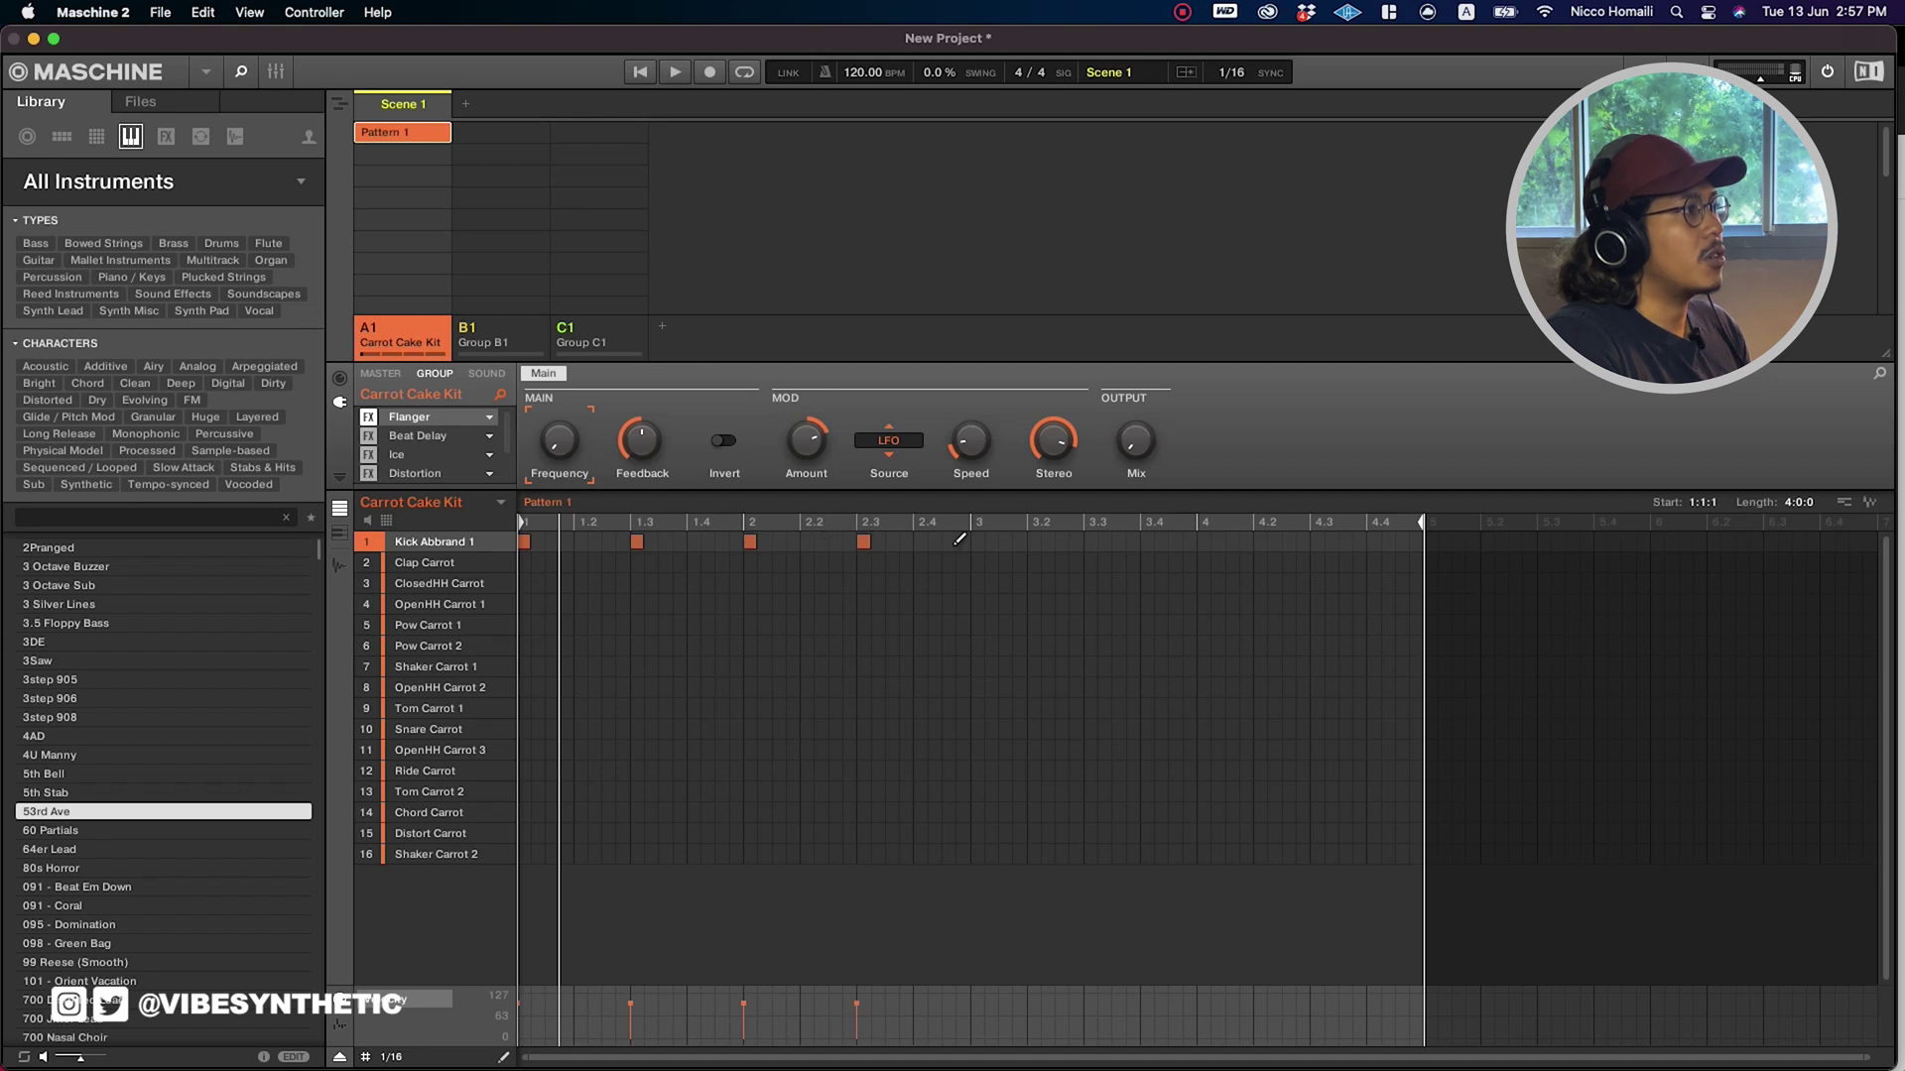
pyautogui.click(978, 541)
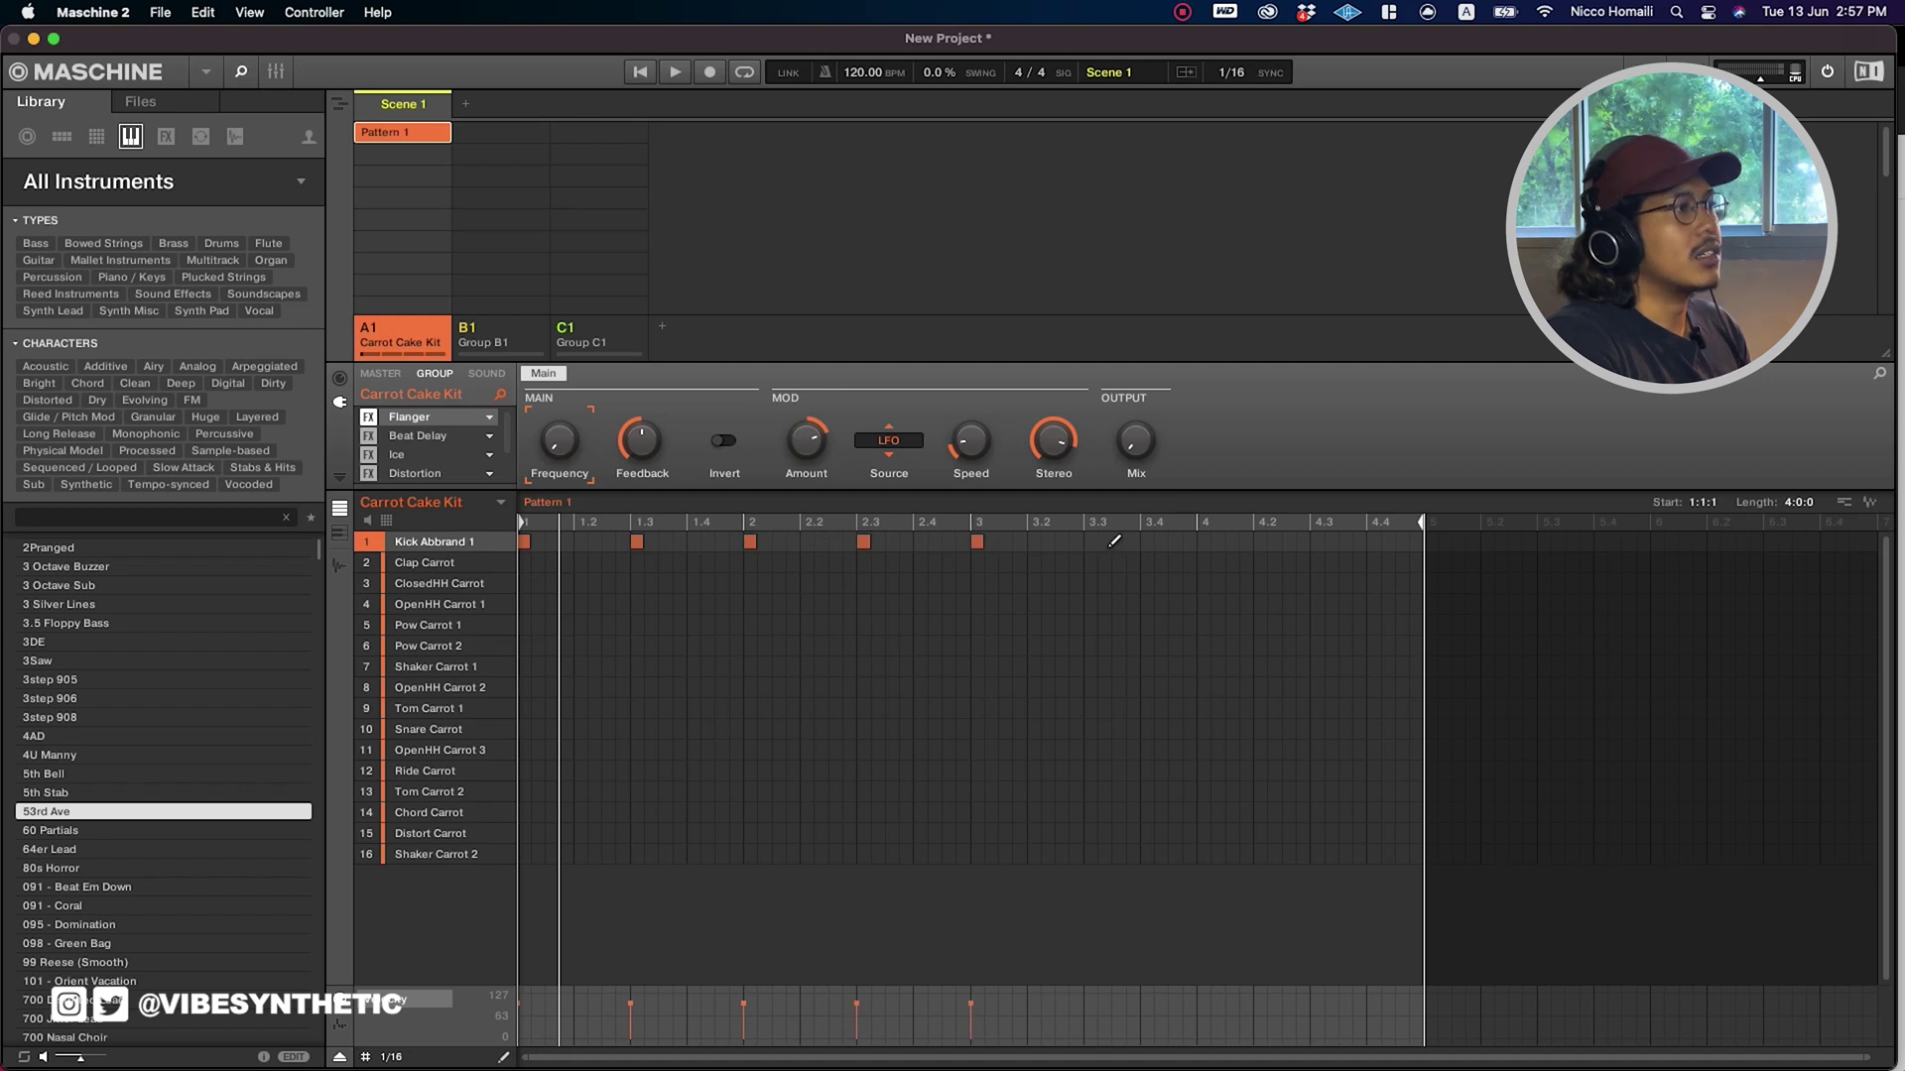
pyautogui.click(1205, 542)
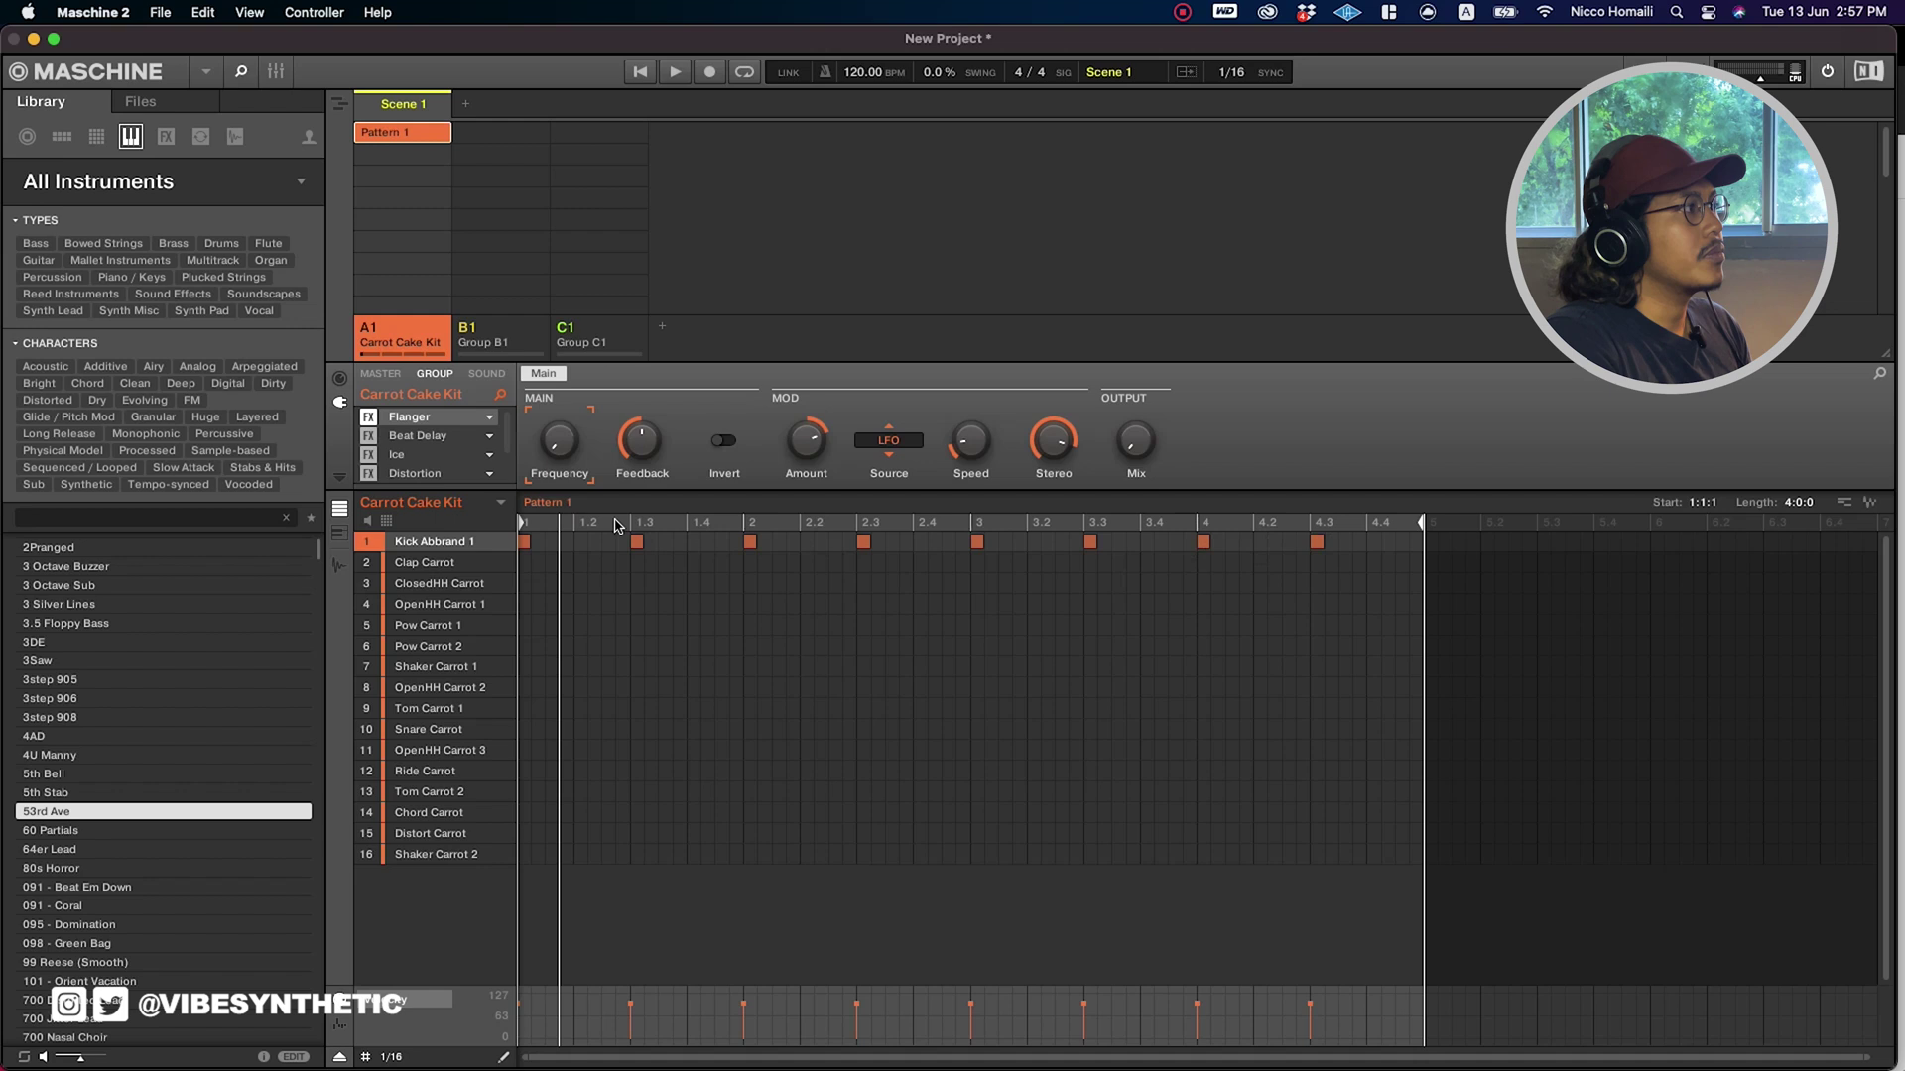
# Add Clap Carrot hits at 1.4, 3.2 and 4.2 while the pattern plays, then stop playback.
pyautogui.click(693, 563)
pyautogui.press('space')
pyautogui.click(1034, 563)
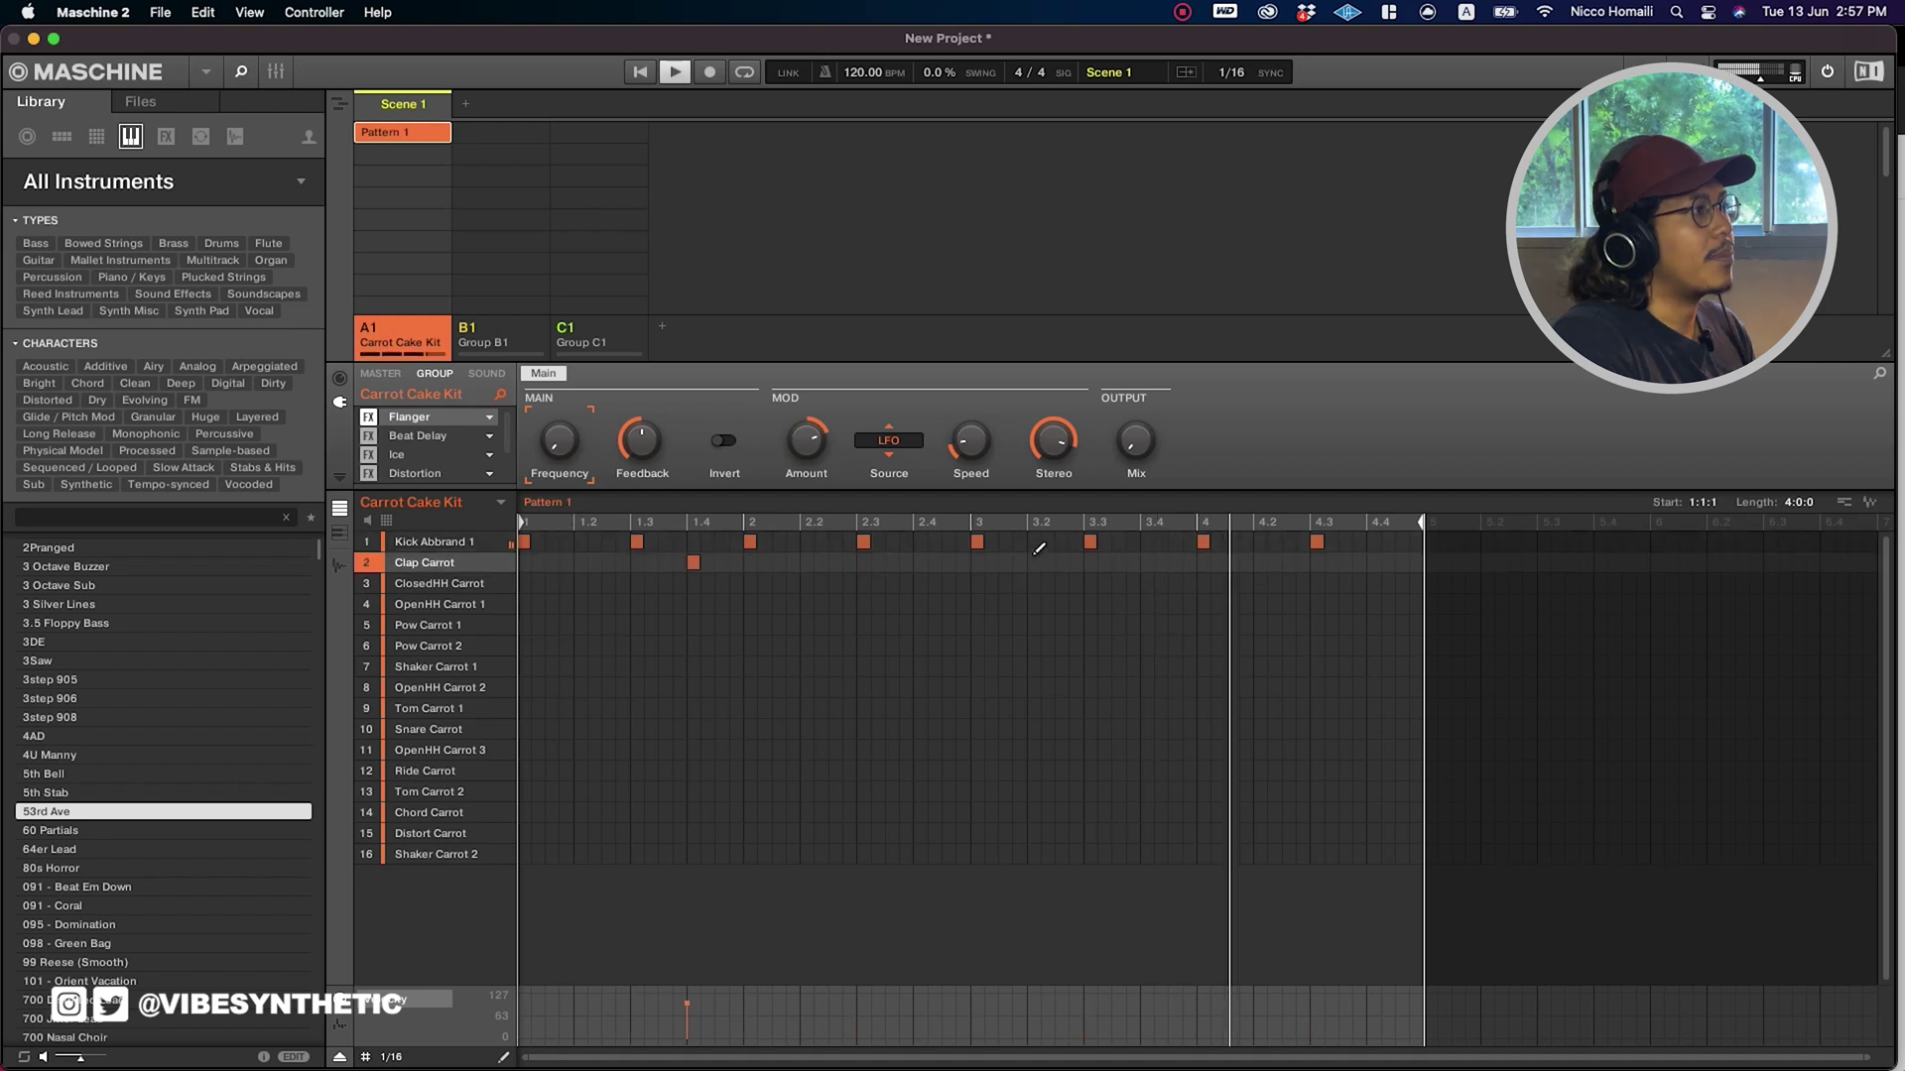
pyautogui.click(1260, 563)
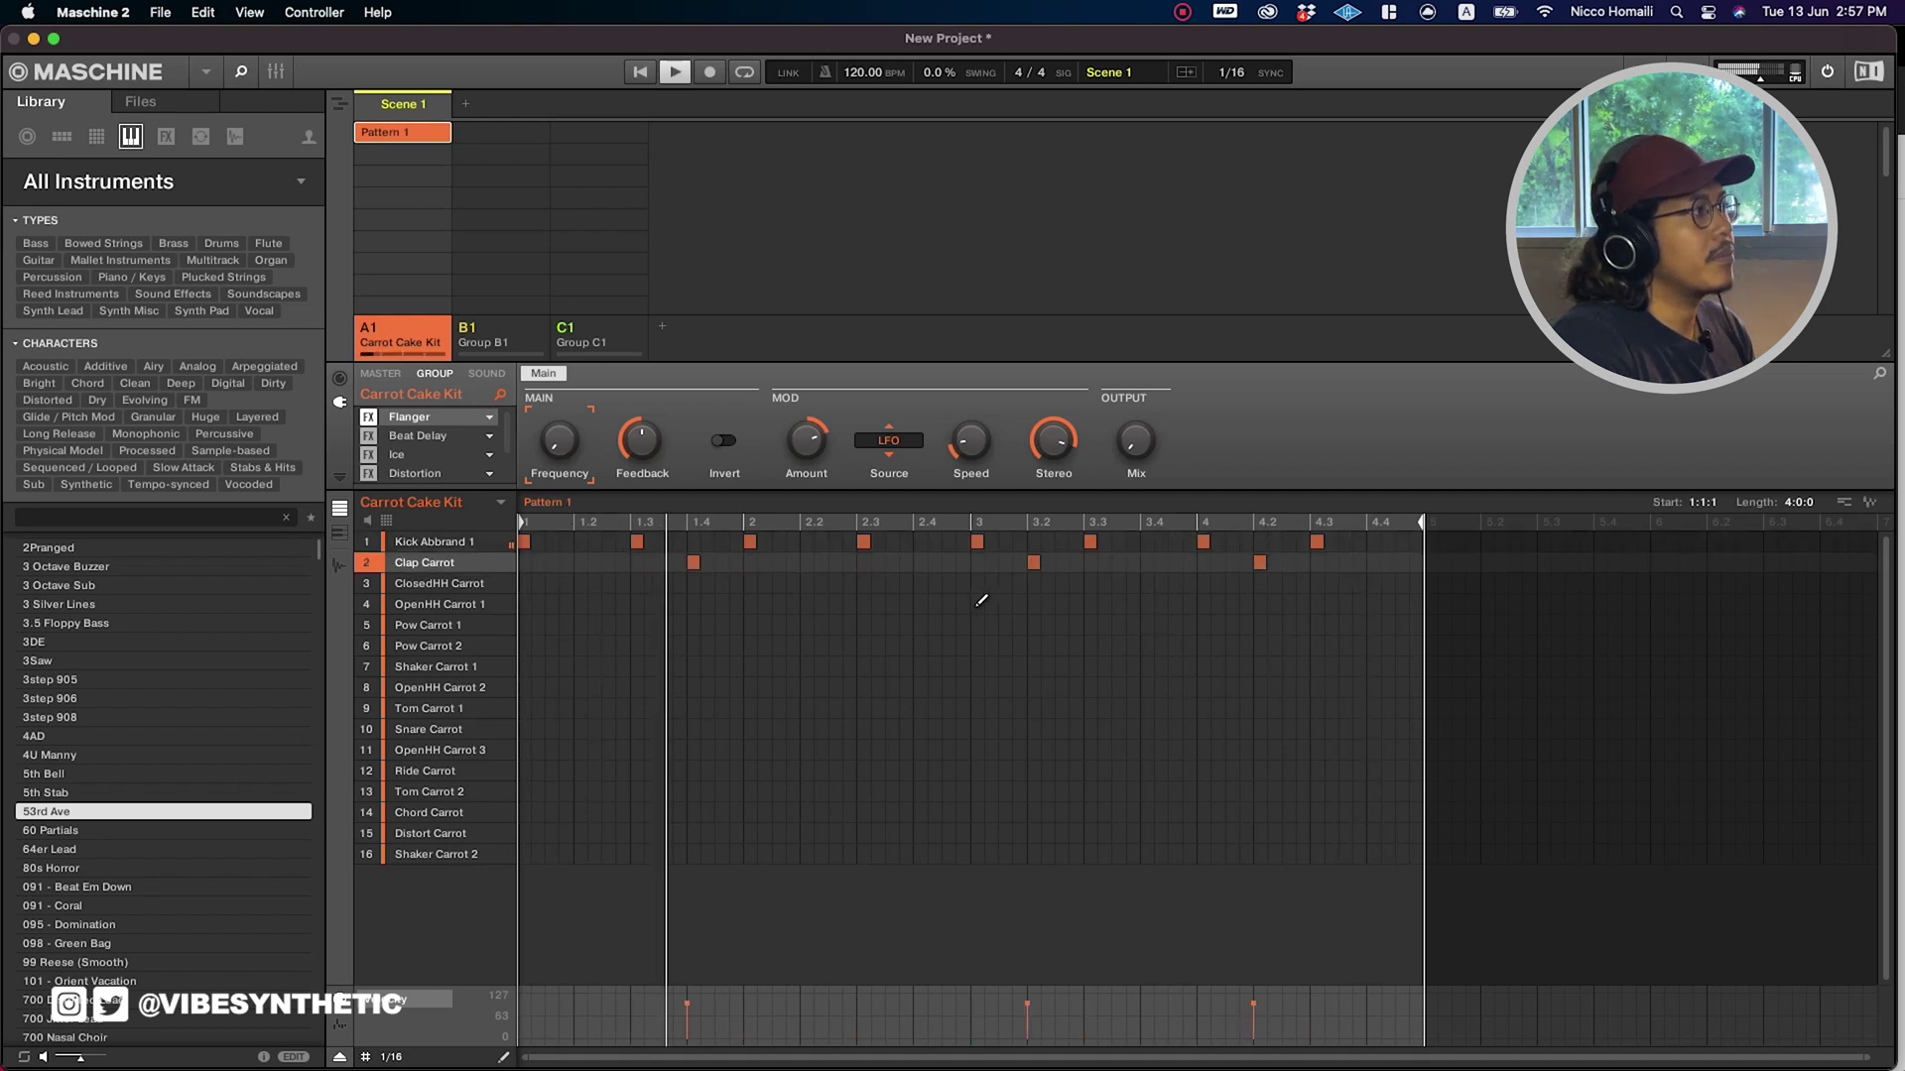
pyautogui.moveTo(472, 632)
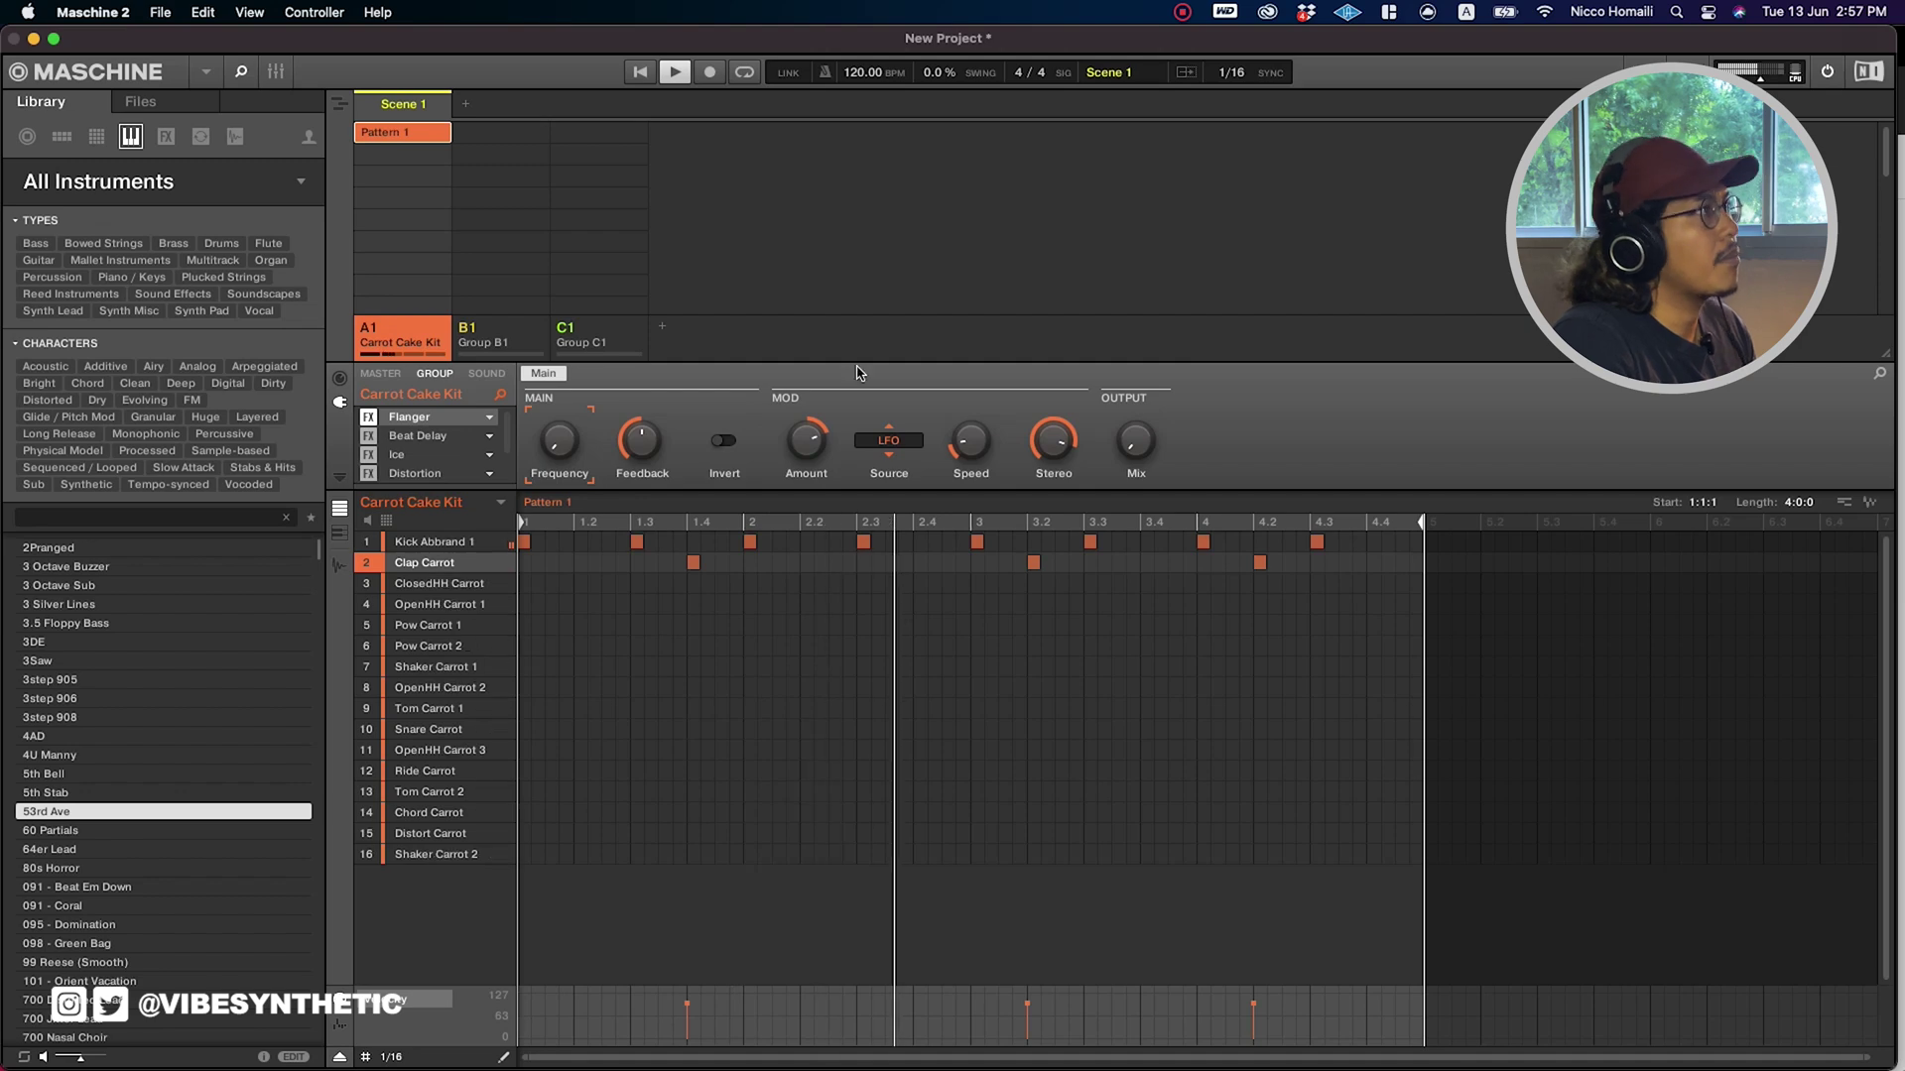
pyautogui.press('space')
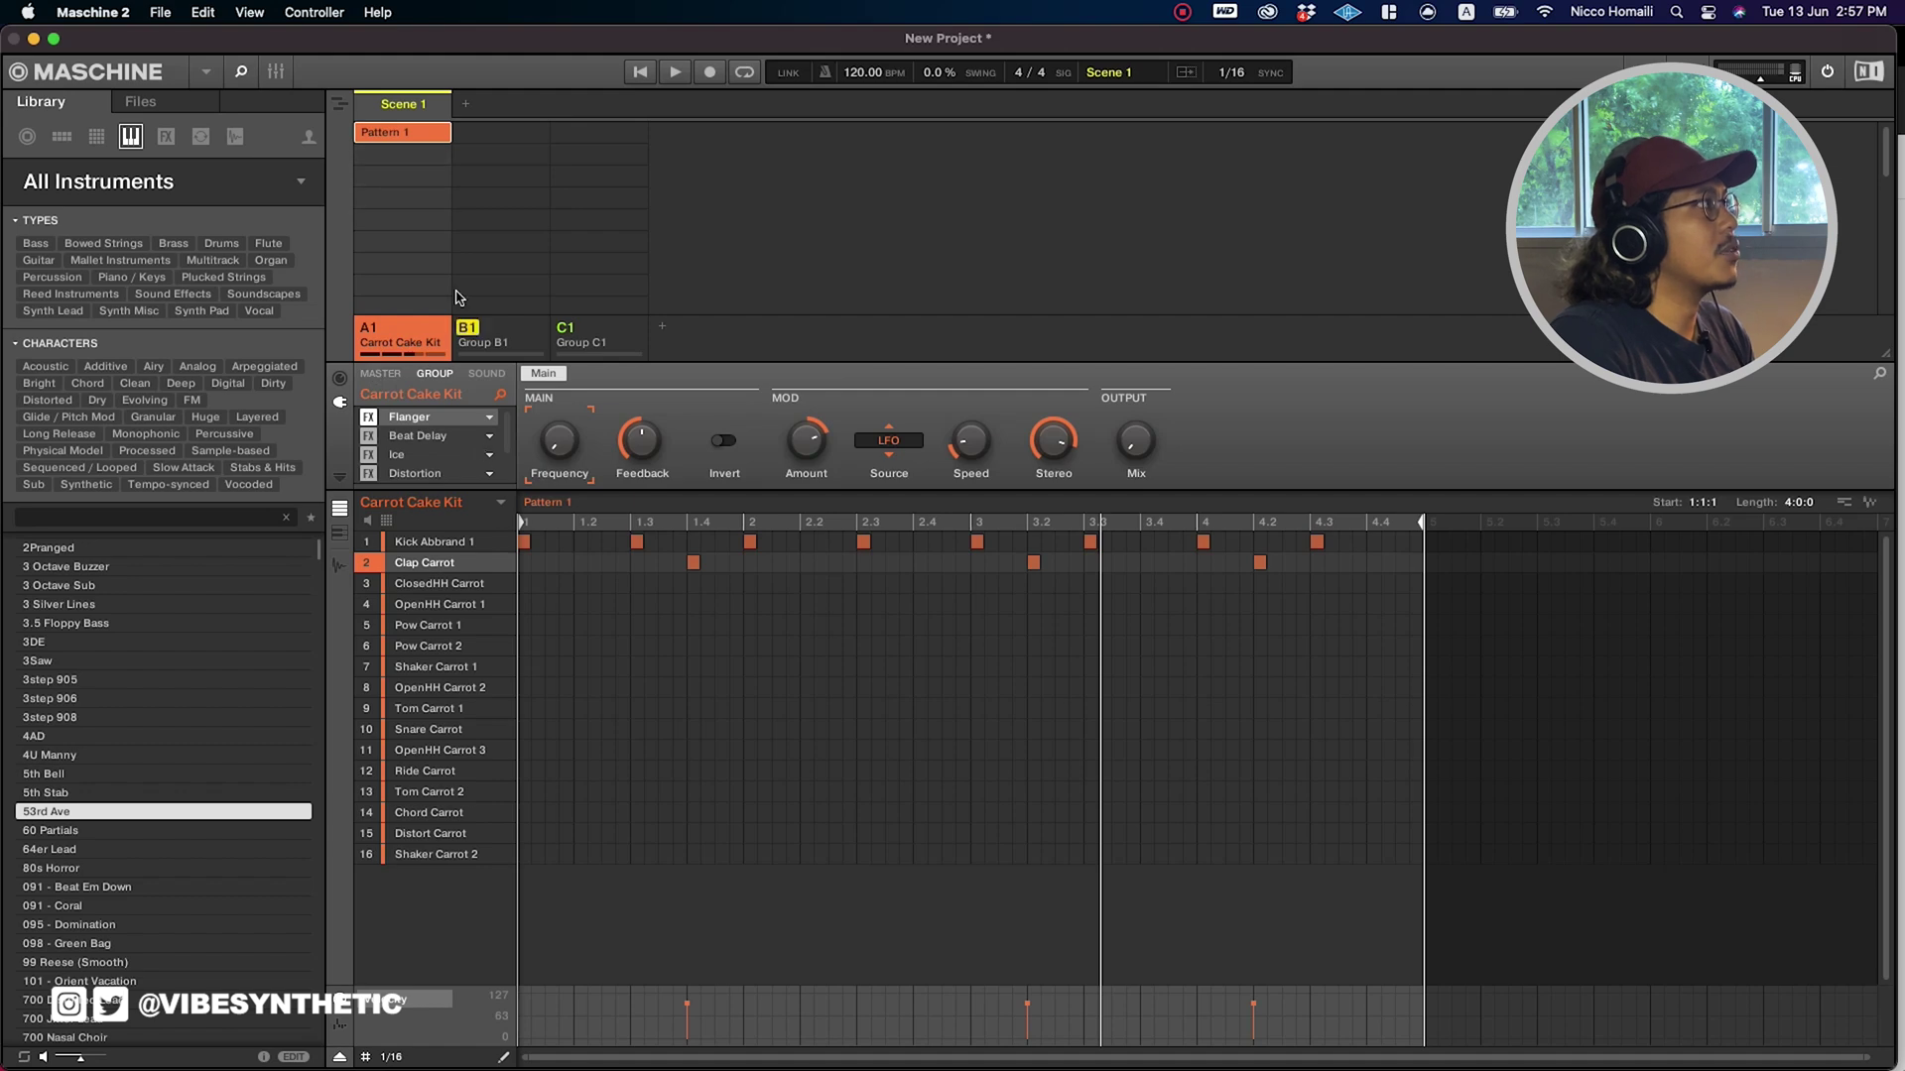
# Create a four-bar Pattern 2 with kick notes at 1.2, around 1.3–1.4 and in bar 2.
pyautogui.click(415, 162)
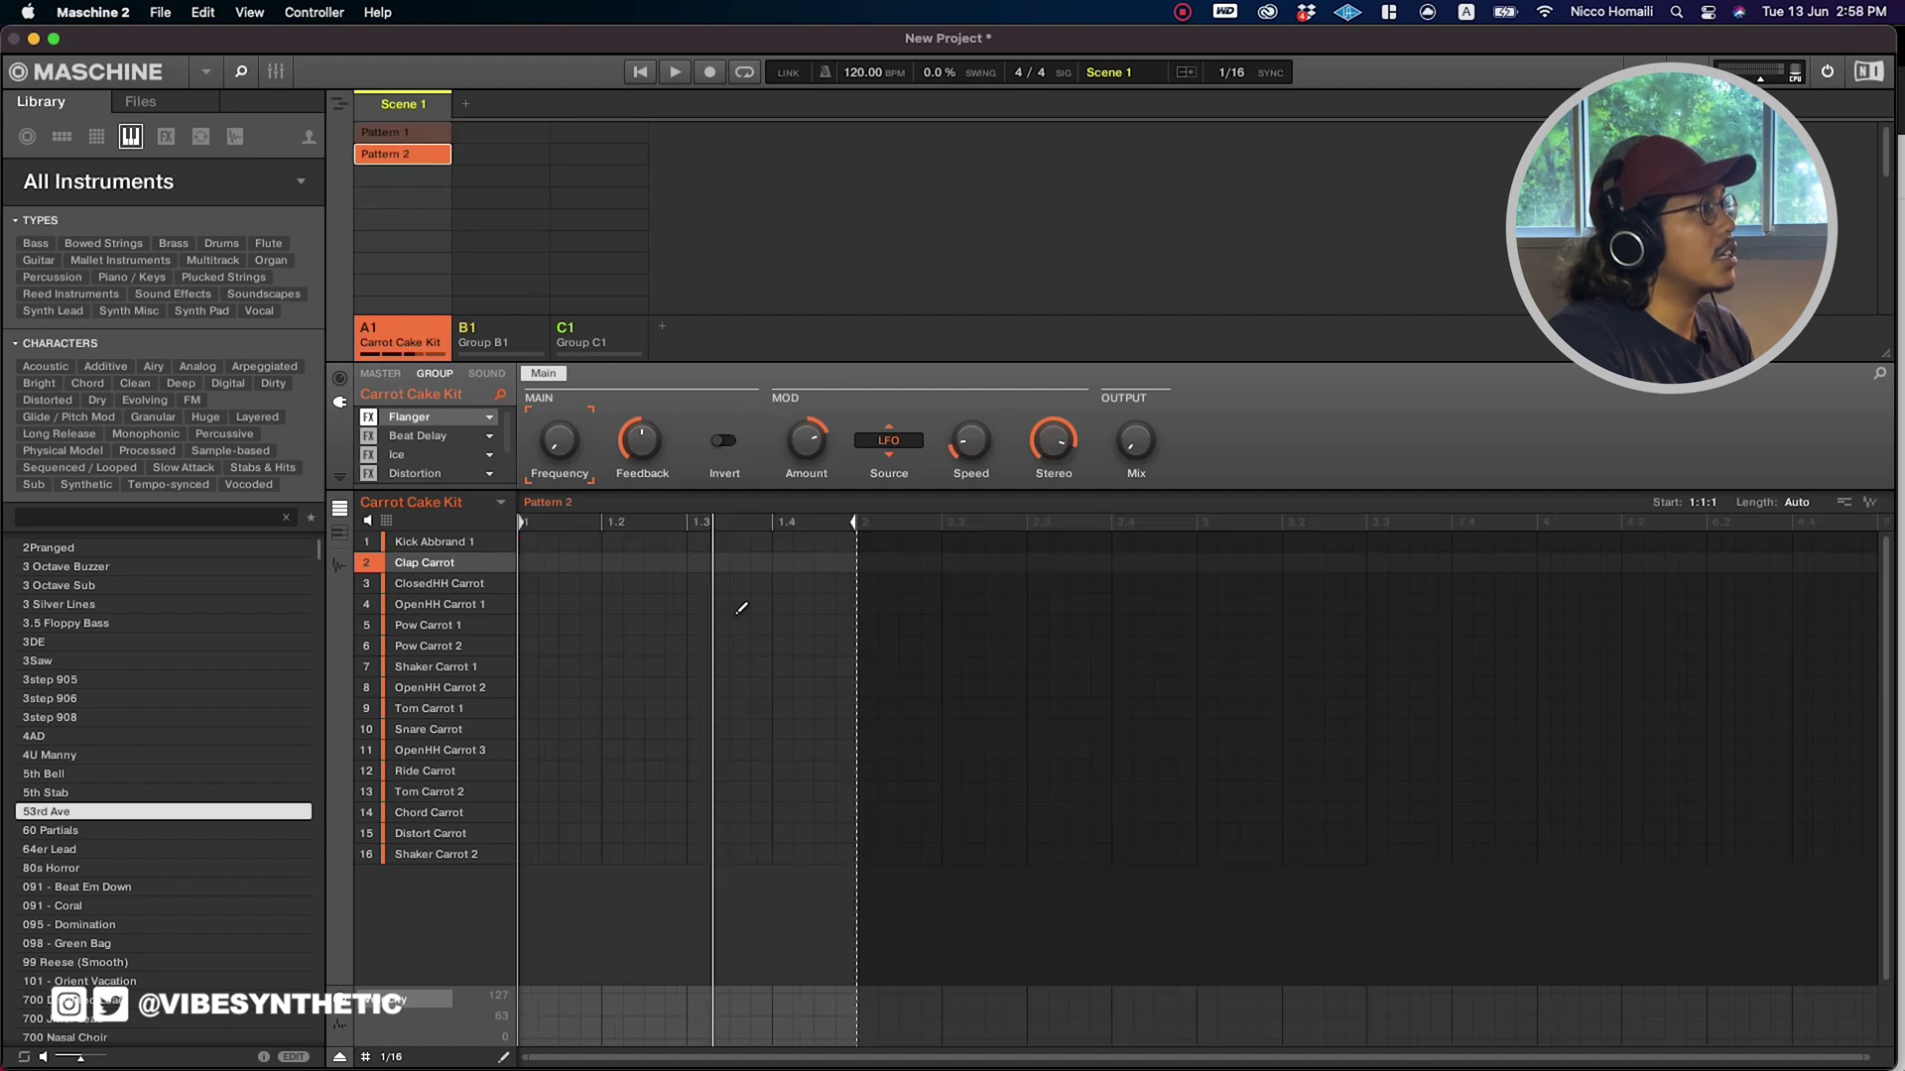
pyautogui.click(530, 541)
pyautogui.click(612, 542)
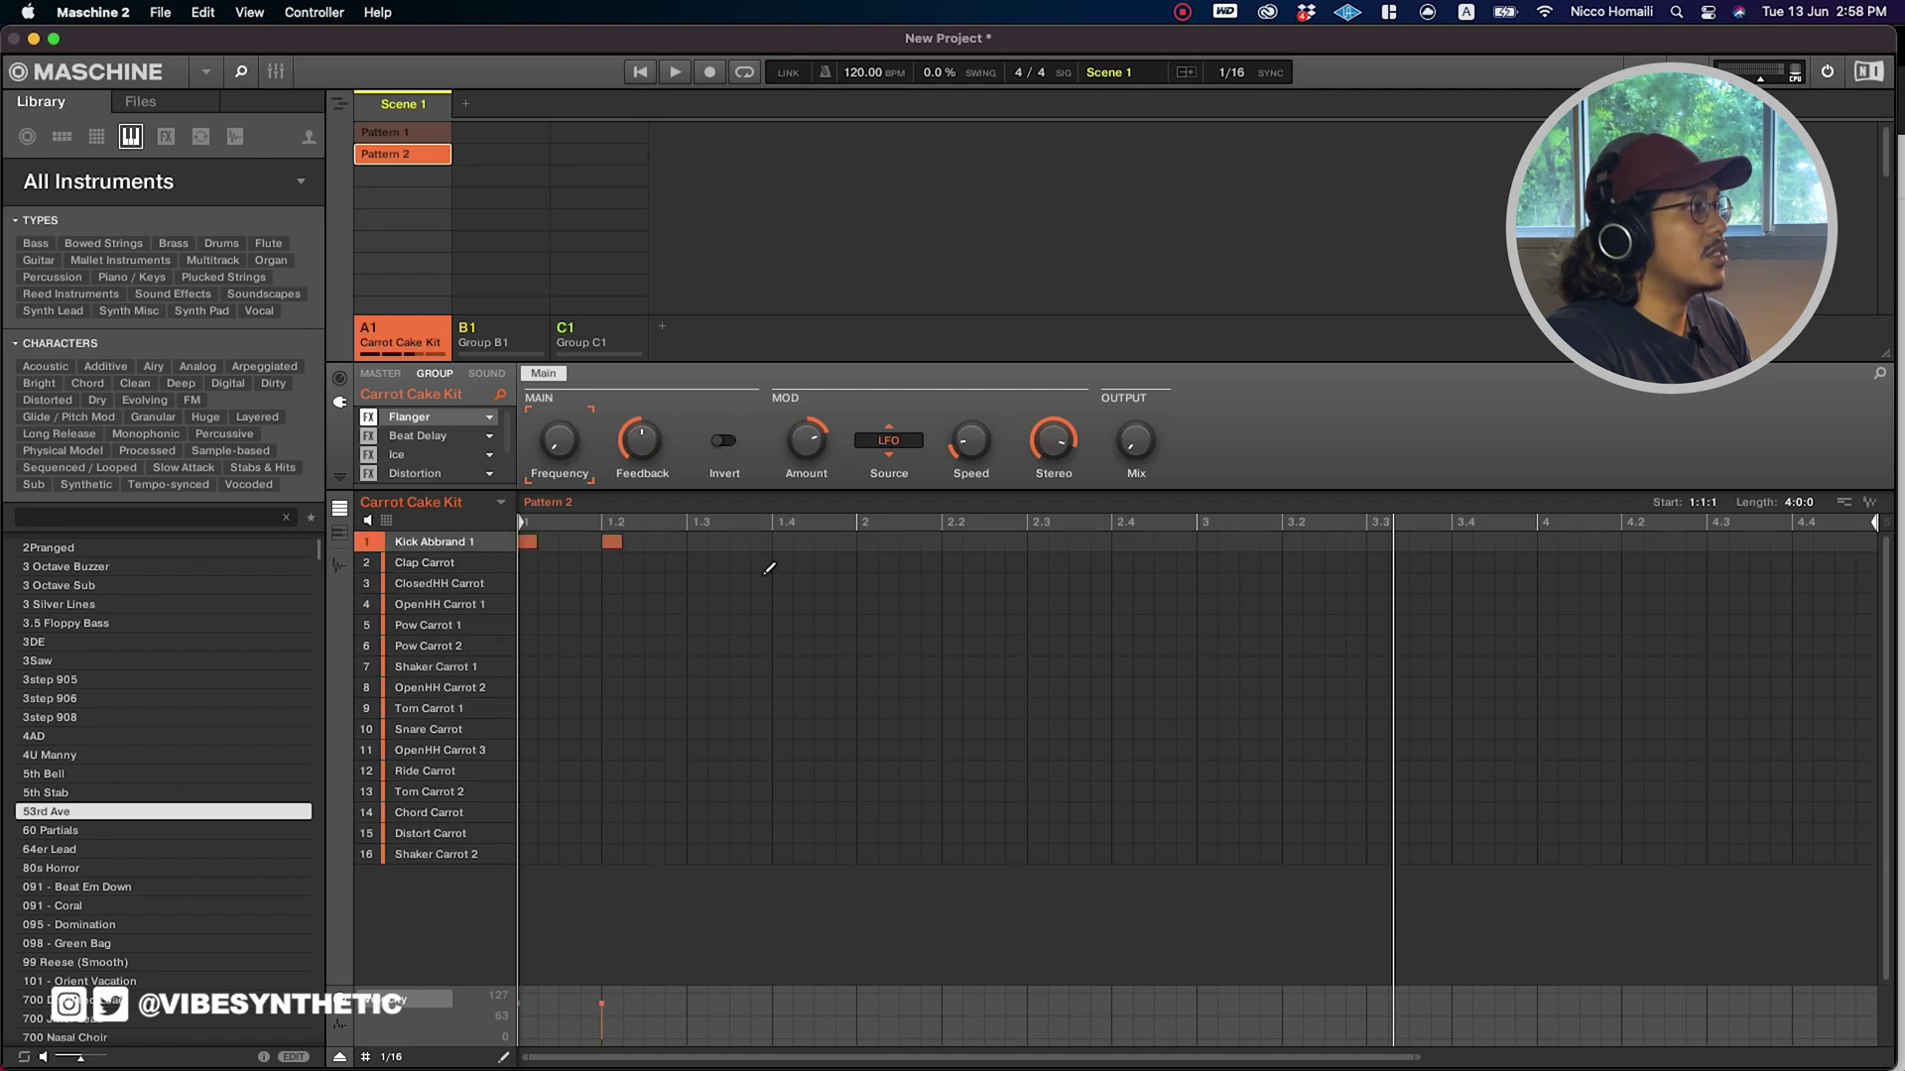
pyautogui.click(717, 542)
pyautogui.click(696, 542)
pyautogui.click(804, 541)
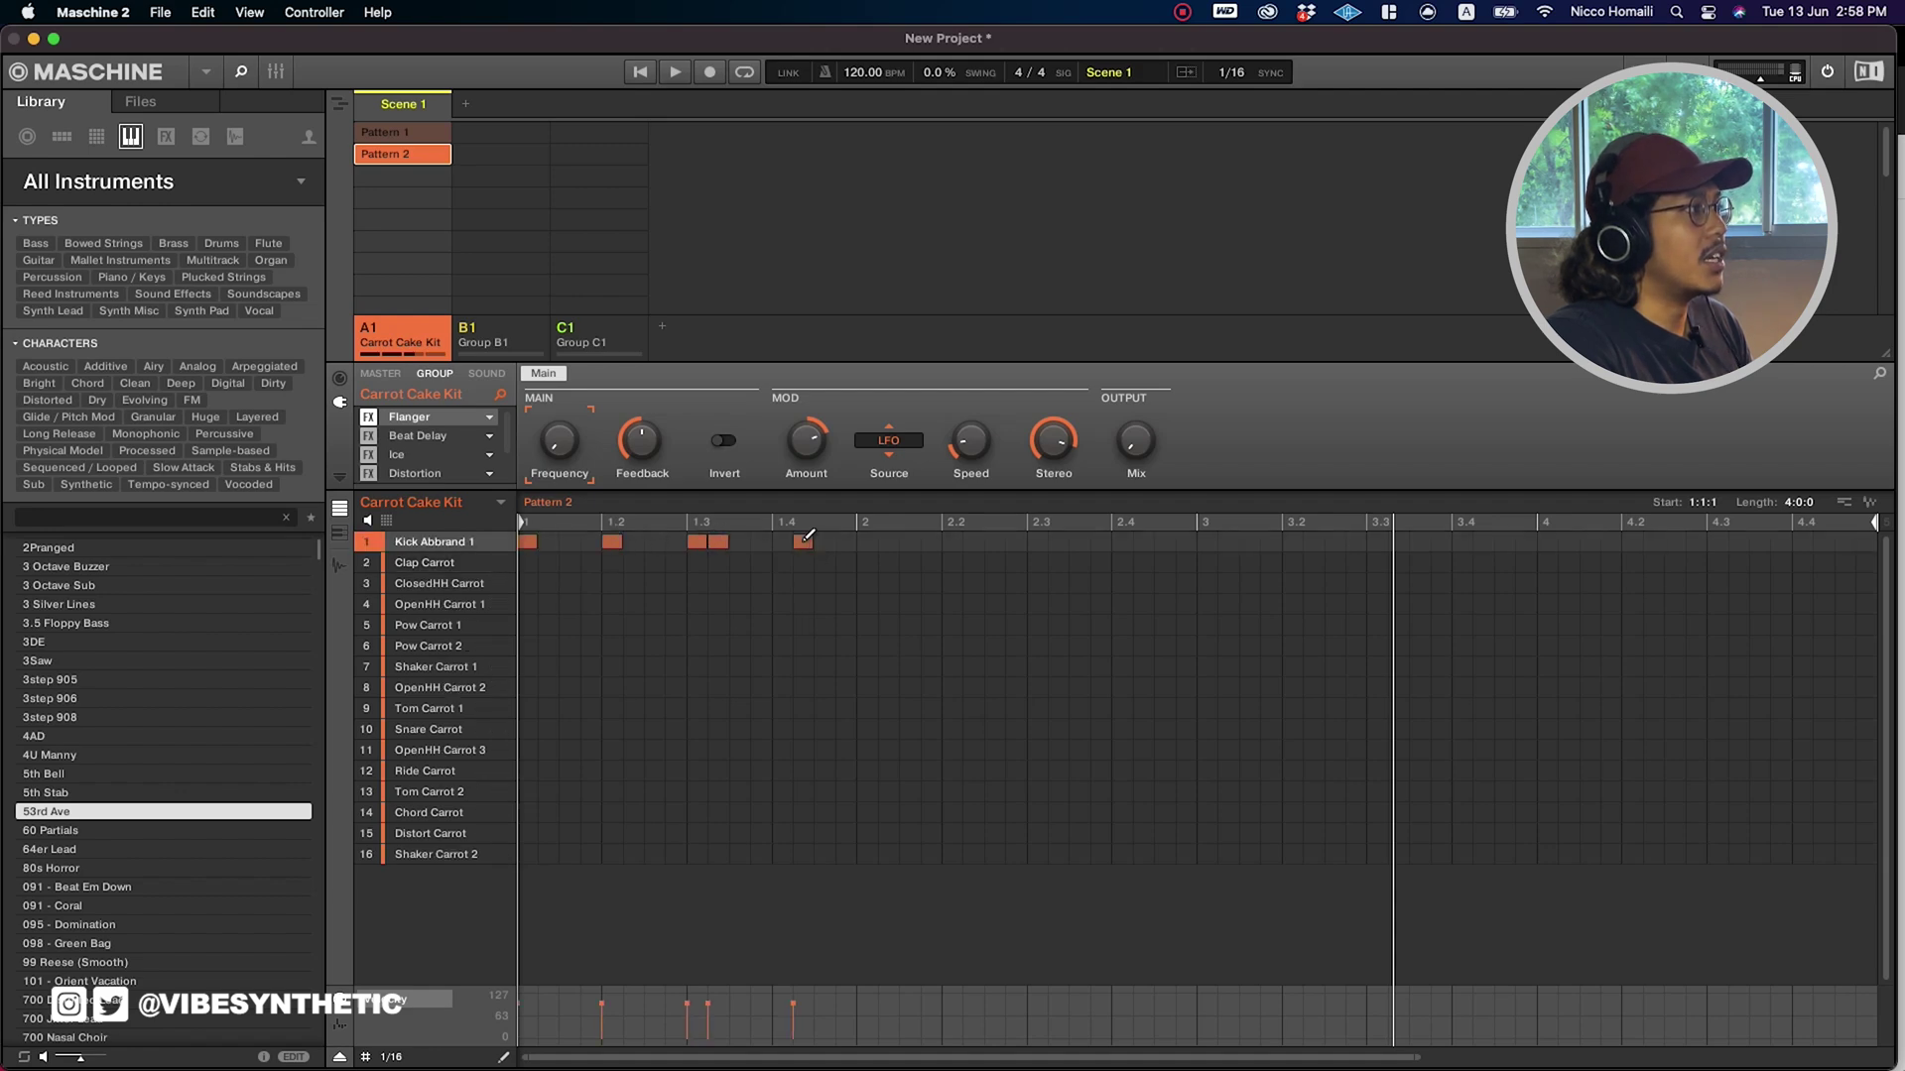
pyautogui.click(929, 542)
pyautogui.click(1037, 542)
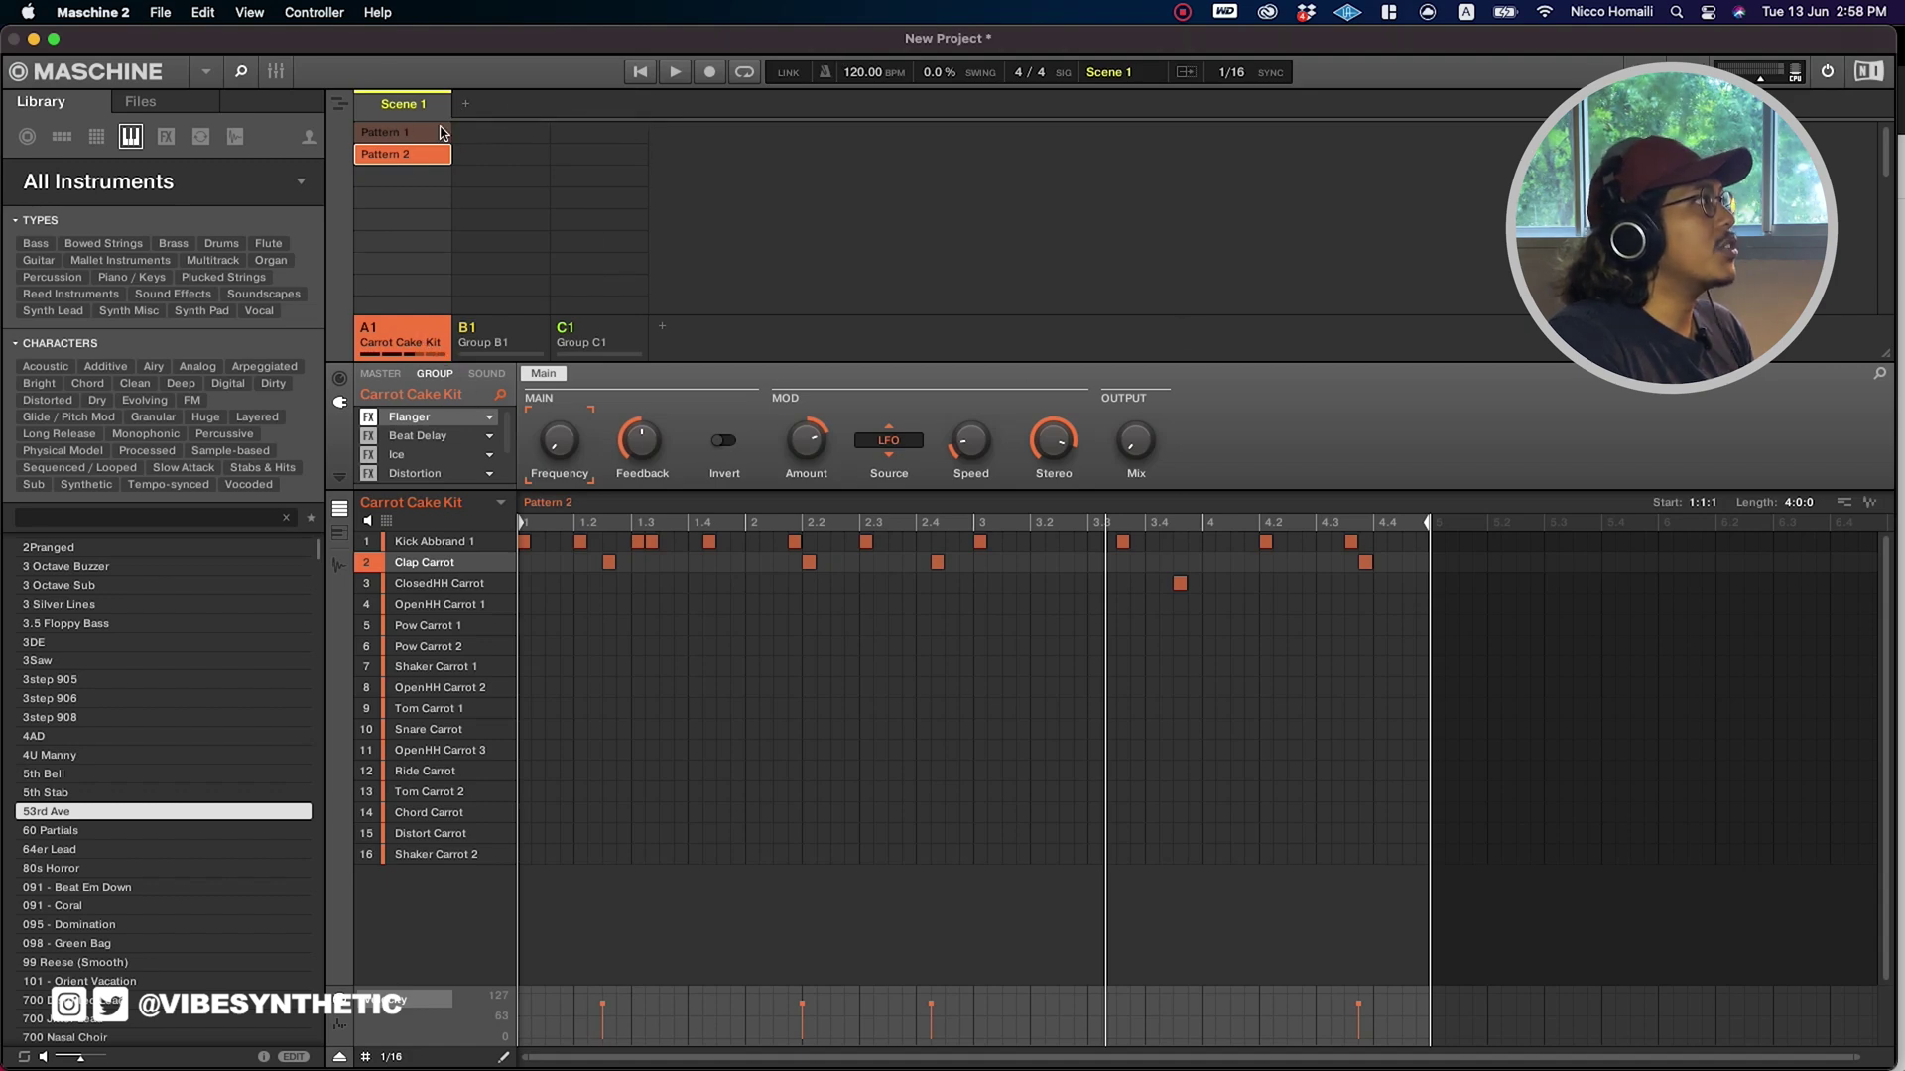
# Load the Chord BangerLoc 4 one-shot from the Chord tag into Group B1's Sound 1.
pyautogui.rightClick(526, 335)
pyautogui.click(235, 136)
pyautogui.click(96, 136)
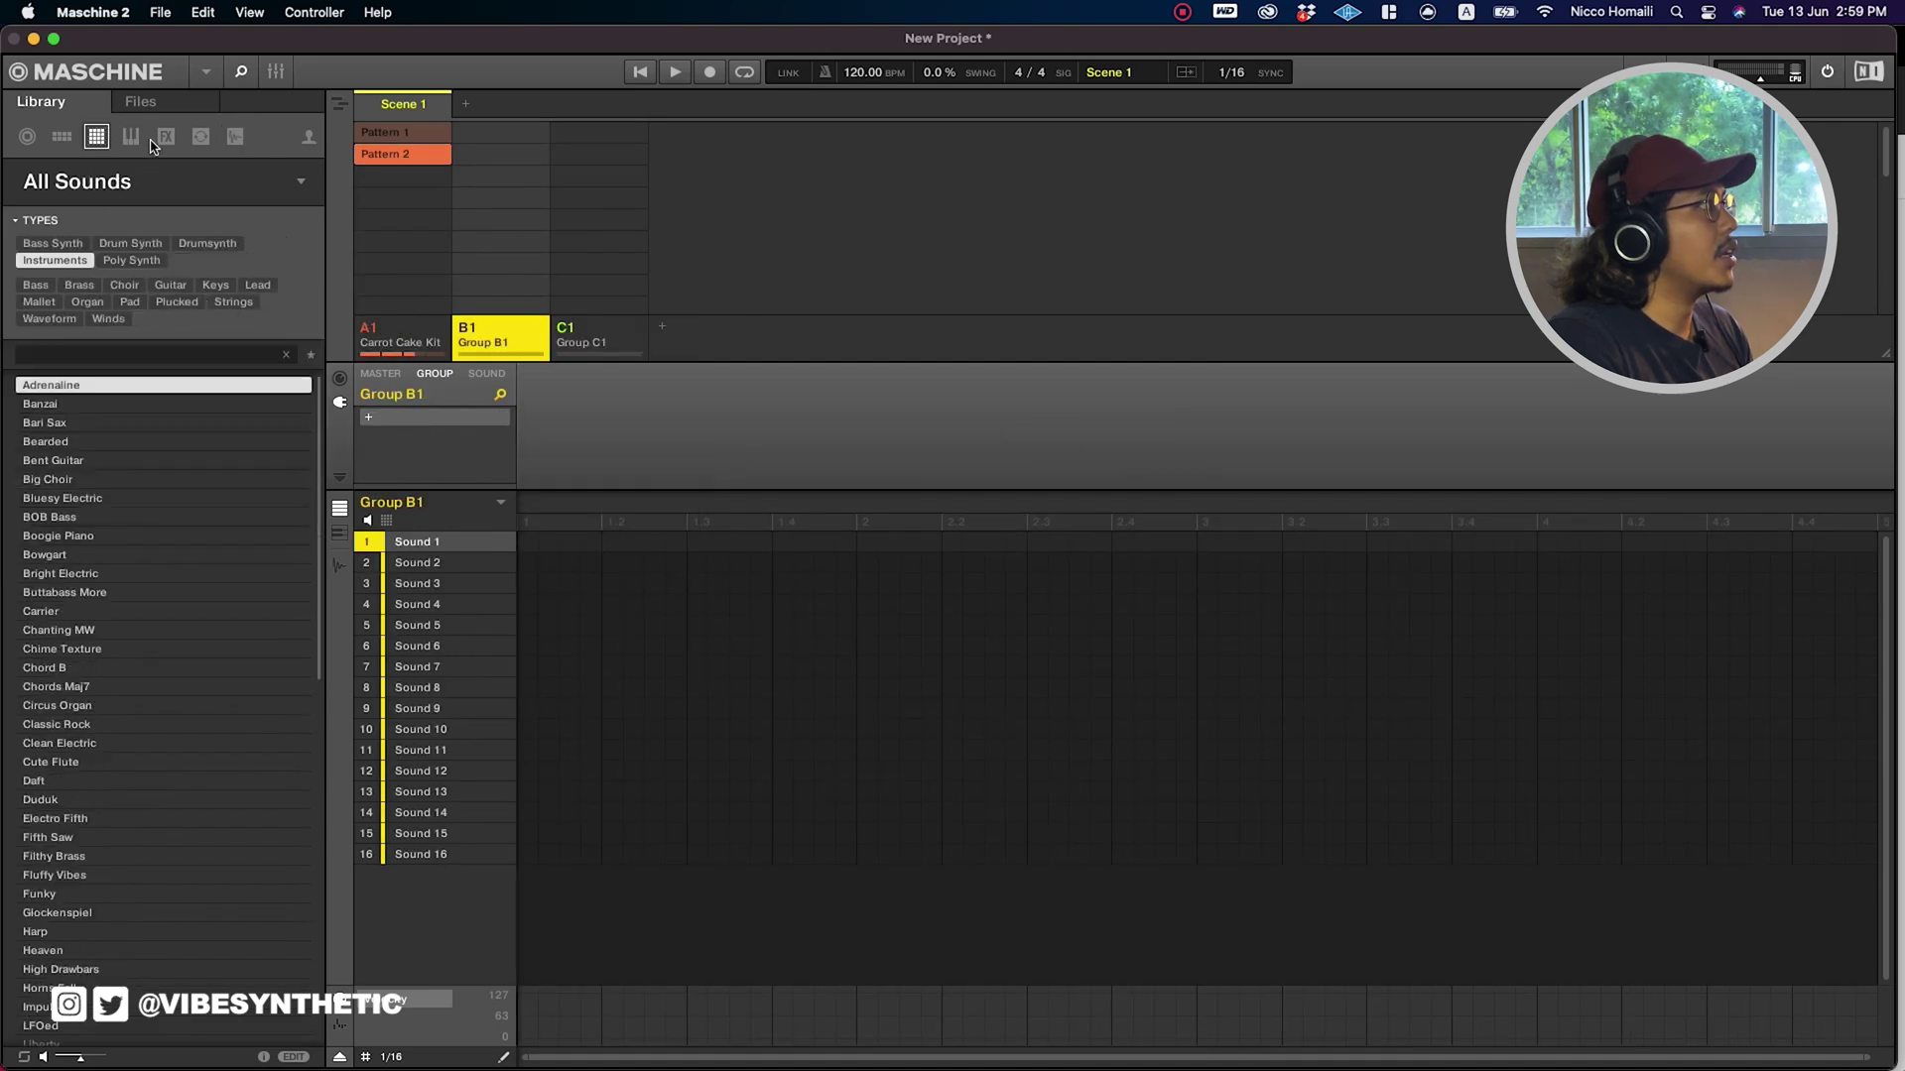
pyautogui.click(236, 138)
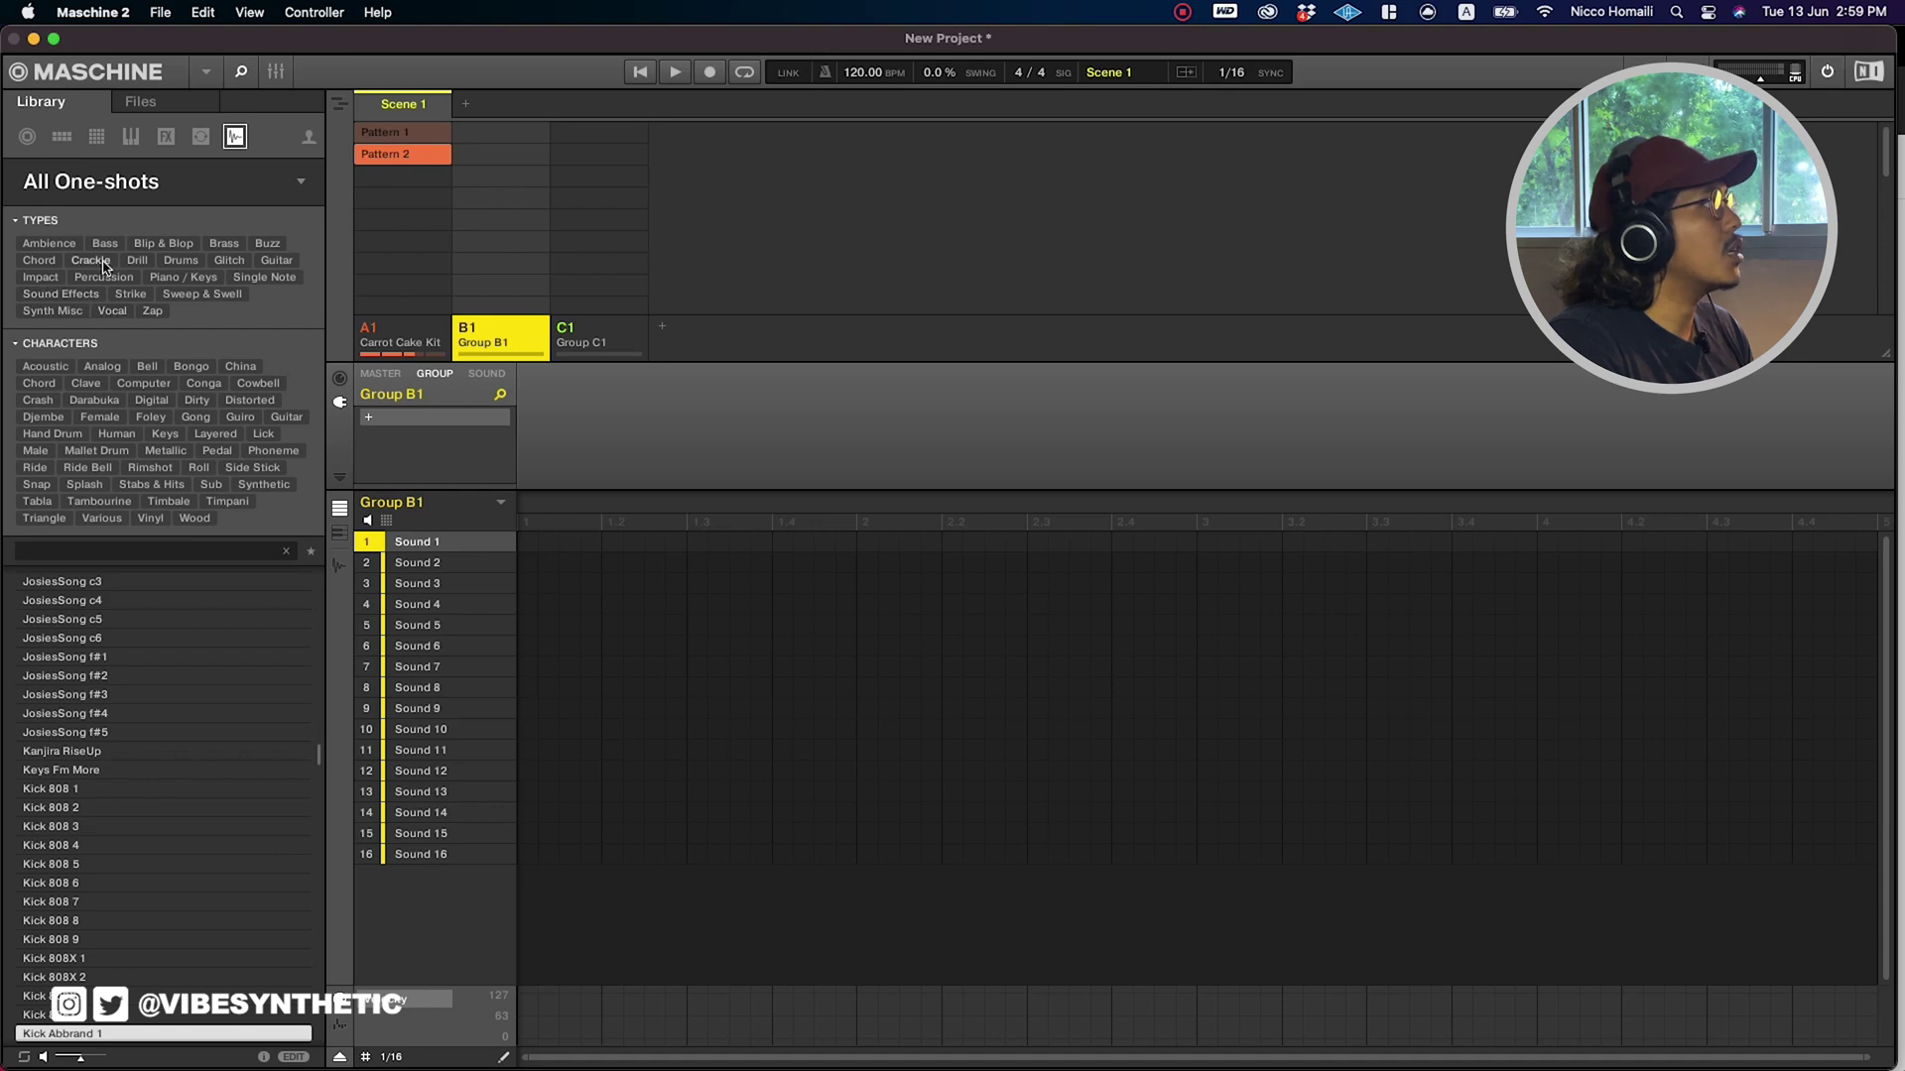
pyautogui.click(37, 260)
pyautogui.click(141, 503)
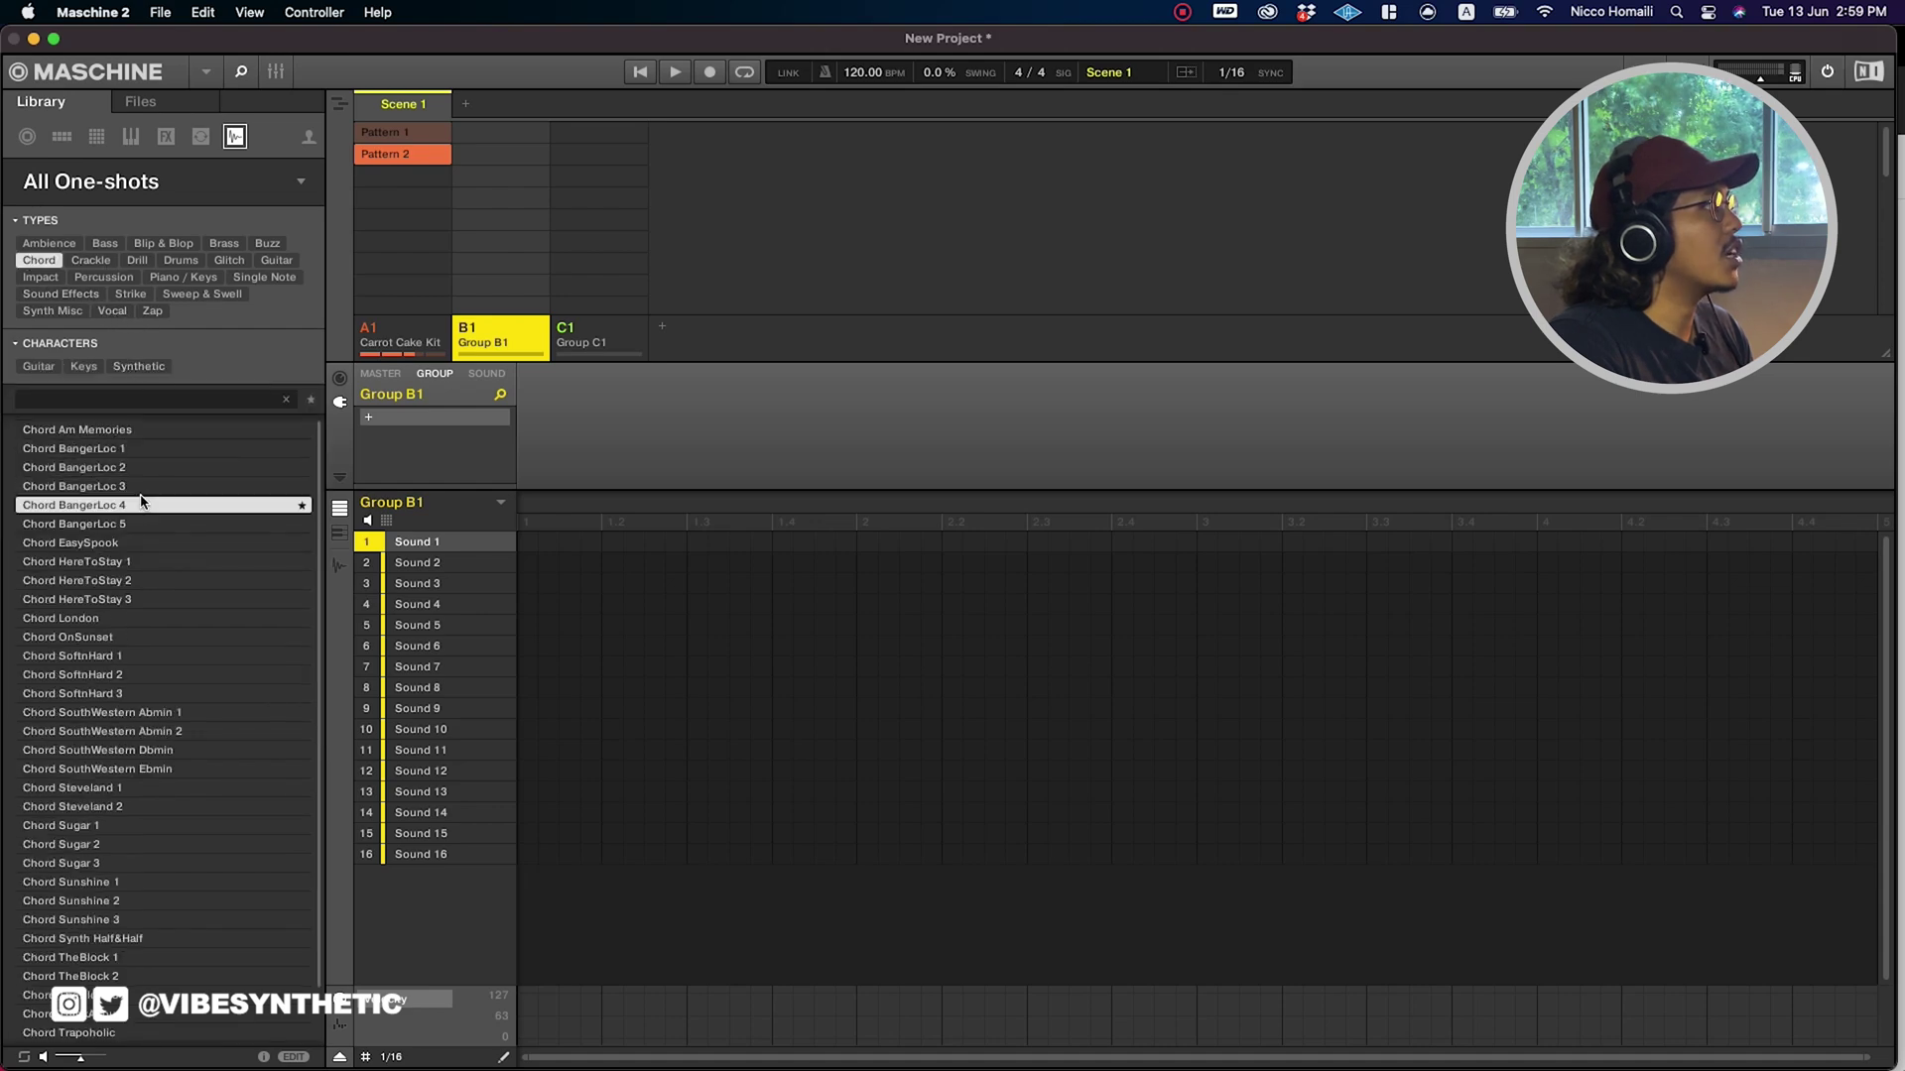
pyautogui.moveTo(101, 511); pyautogui.dragTo(406, 543)
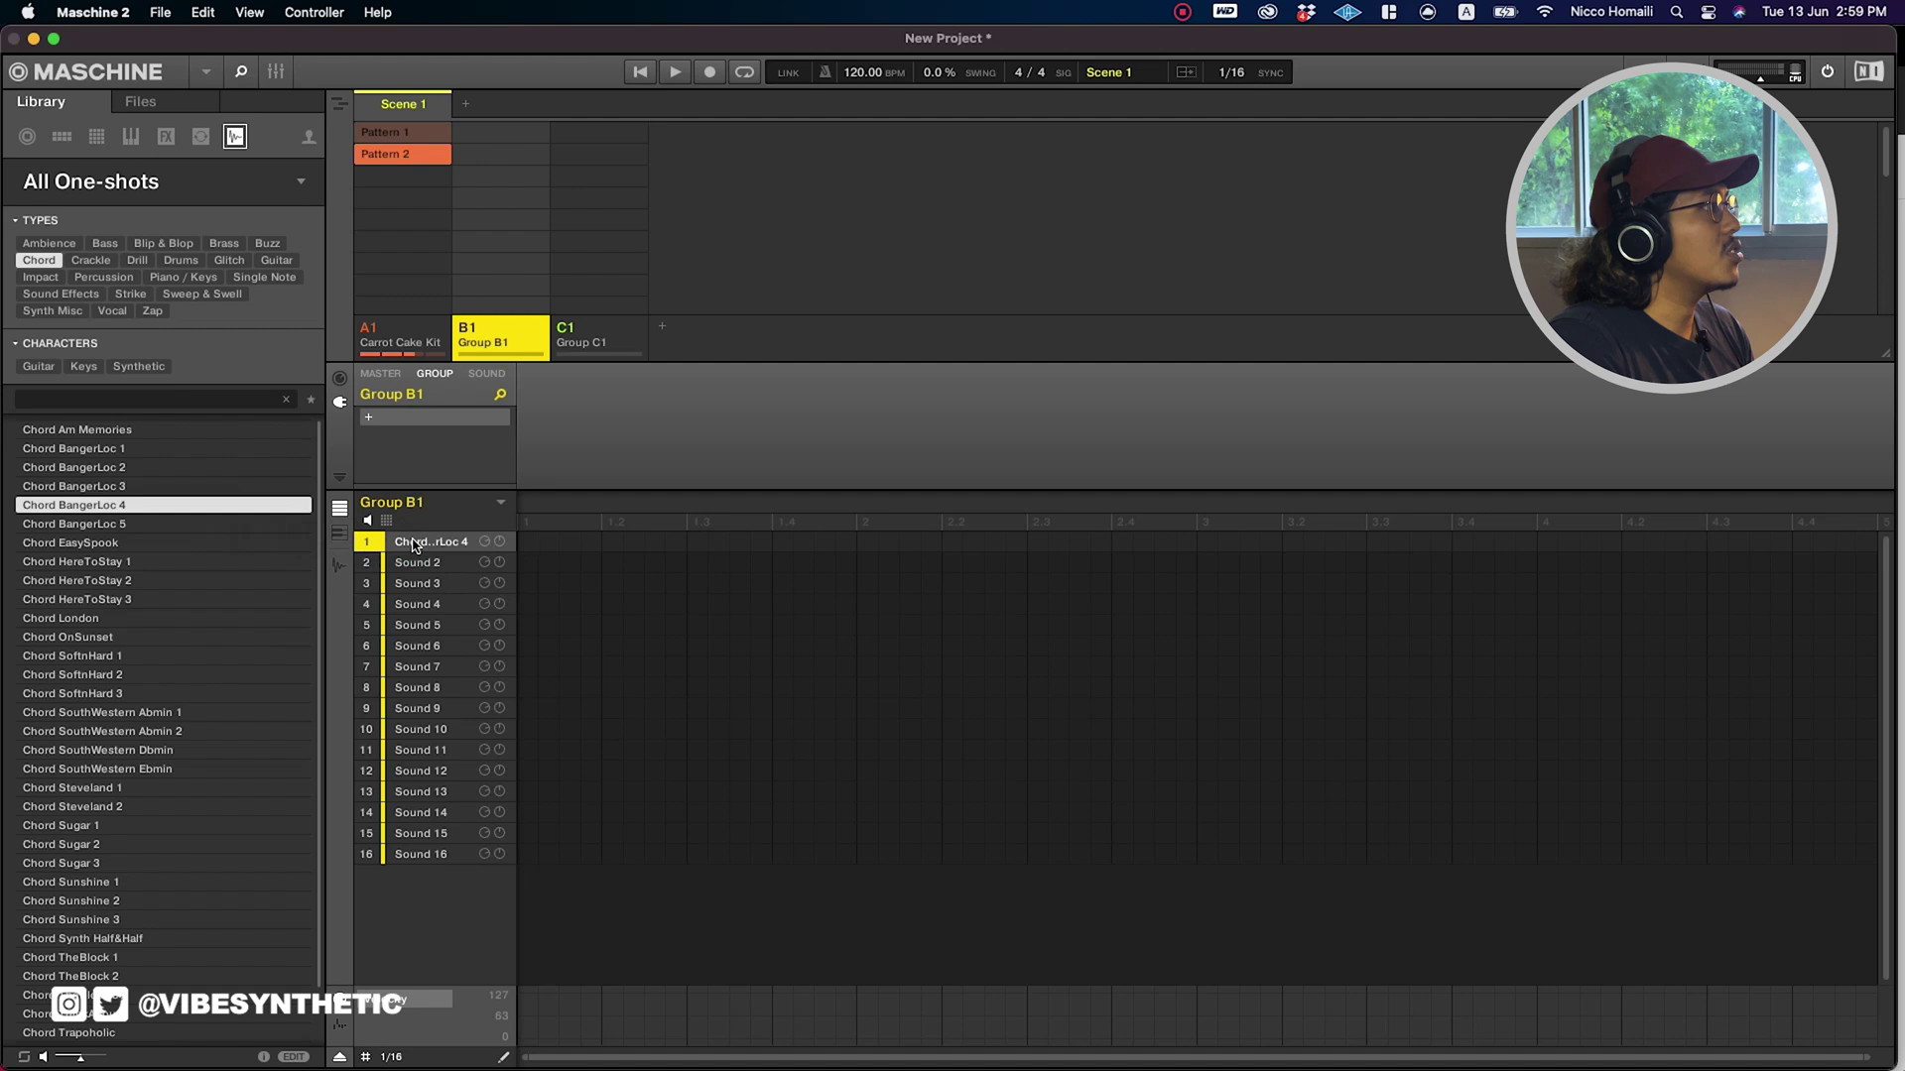
# Draw a chord note on the first step and stretch it across the whole first bar.
pyautogui.click(527, 542)
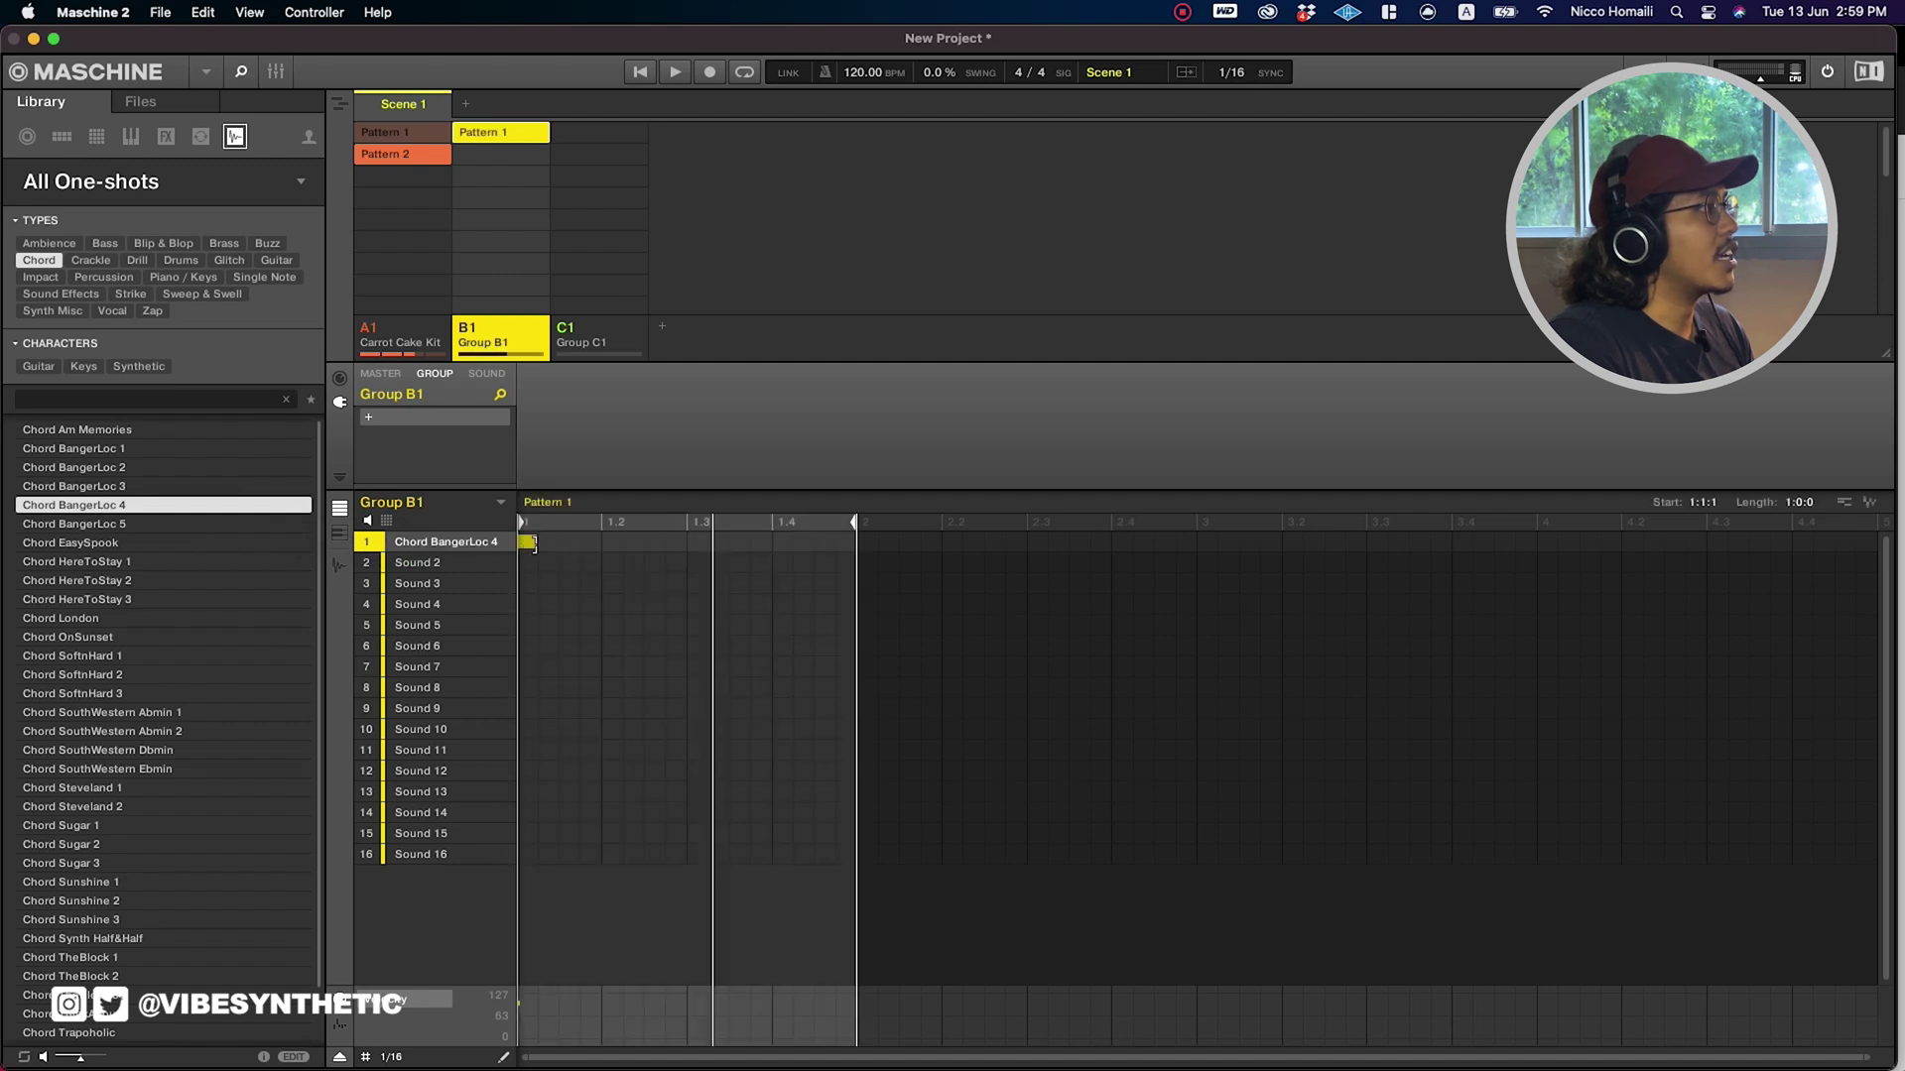
pyautogui.moveTo(533, 544)
pyautogui.mouseDown()
pyautogui.moveTo(822, 576)
pyautogui.moveTo(893, 492)
pyautogui.moveTo(870, 534)
pyautogui.moveTo(1535, 519)
pyautogui.moveTo(1760, 549)
pyautogui.mouseUp()
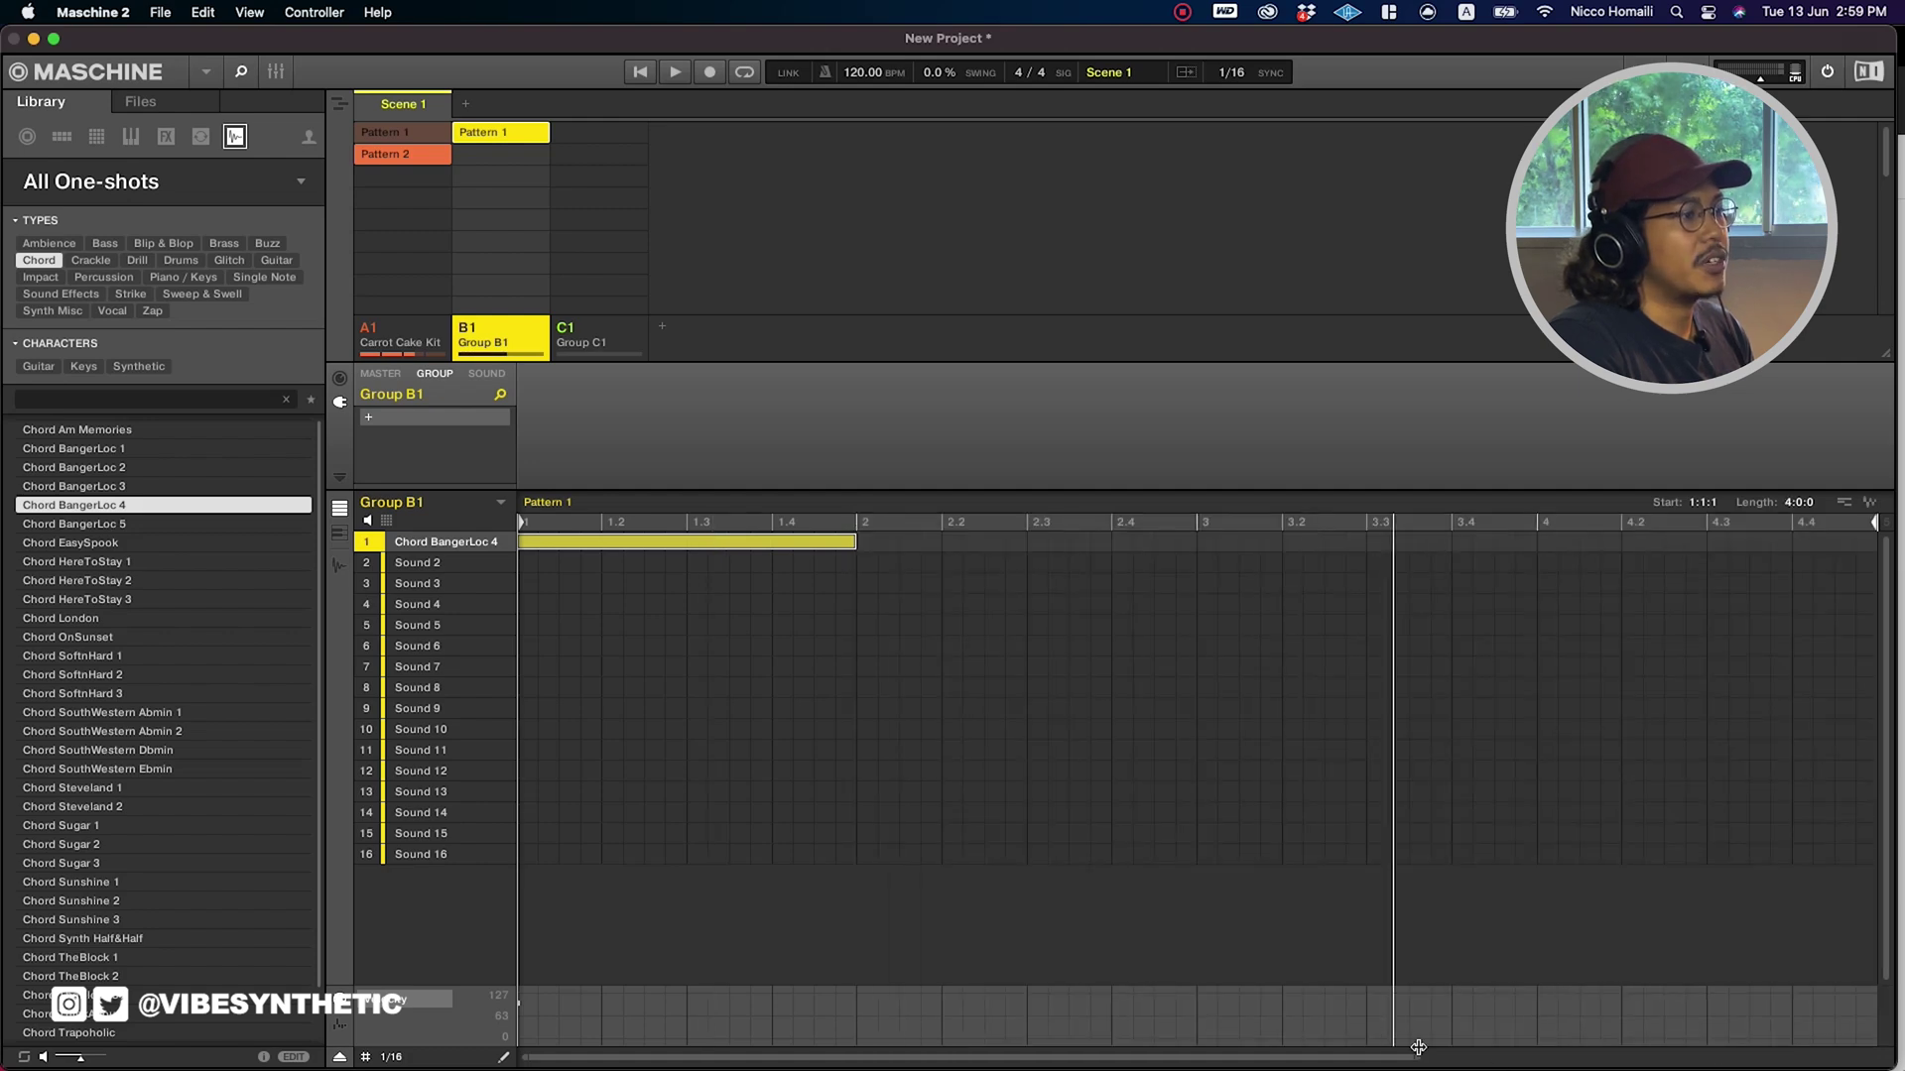
pyautogui.moveTo(1419, 1048); pyautogui.dragTo(1870, 1052)
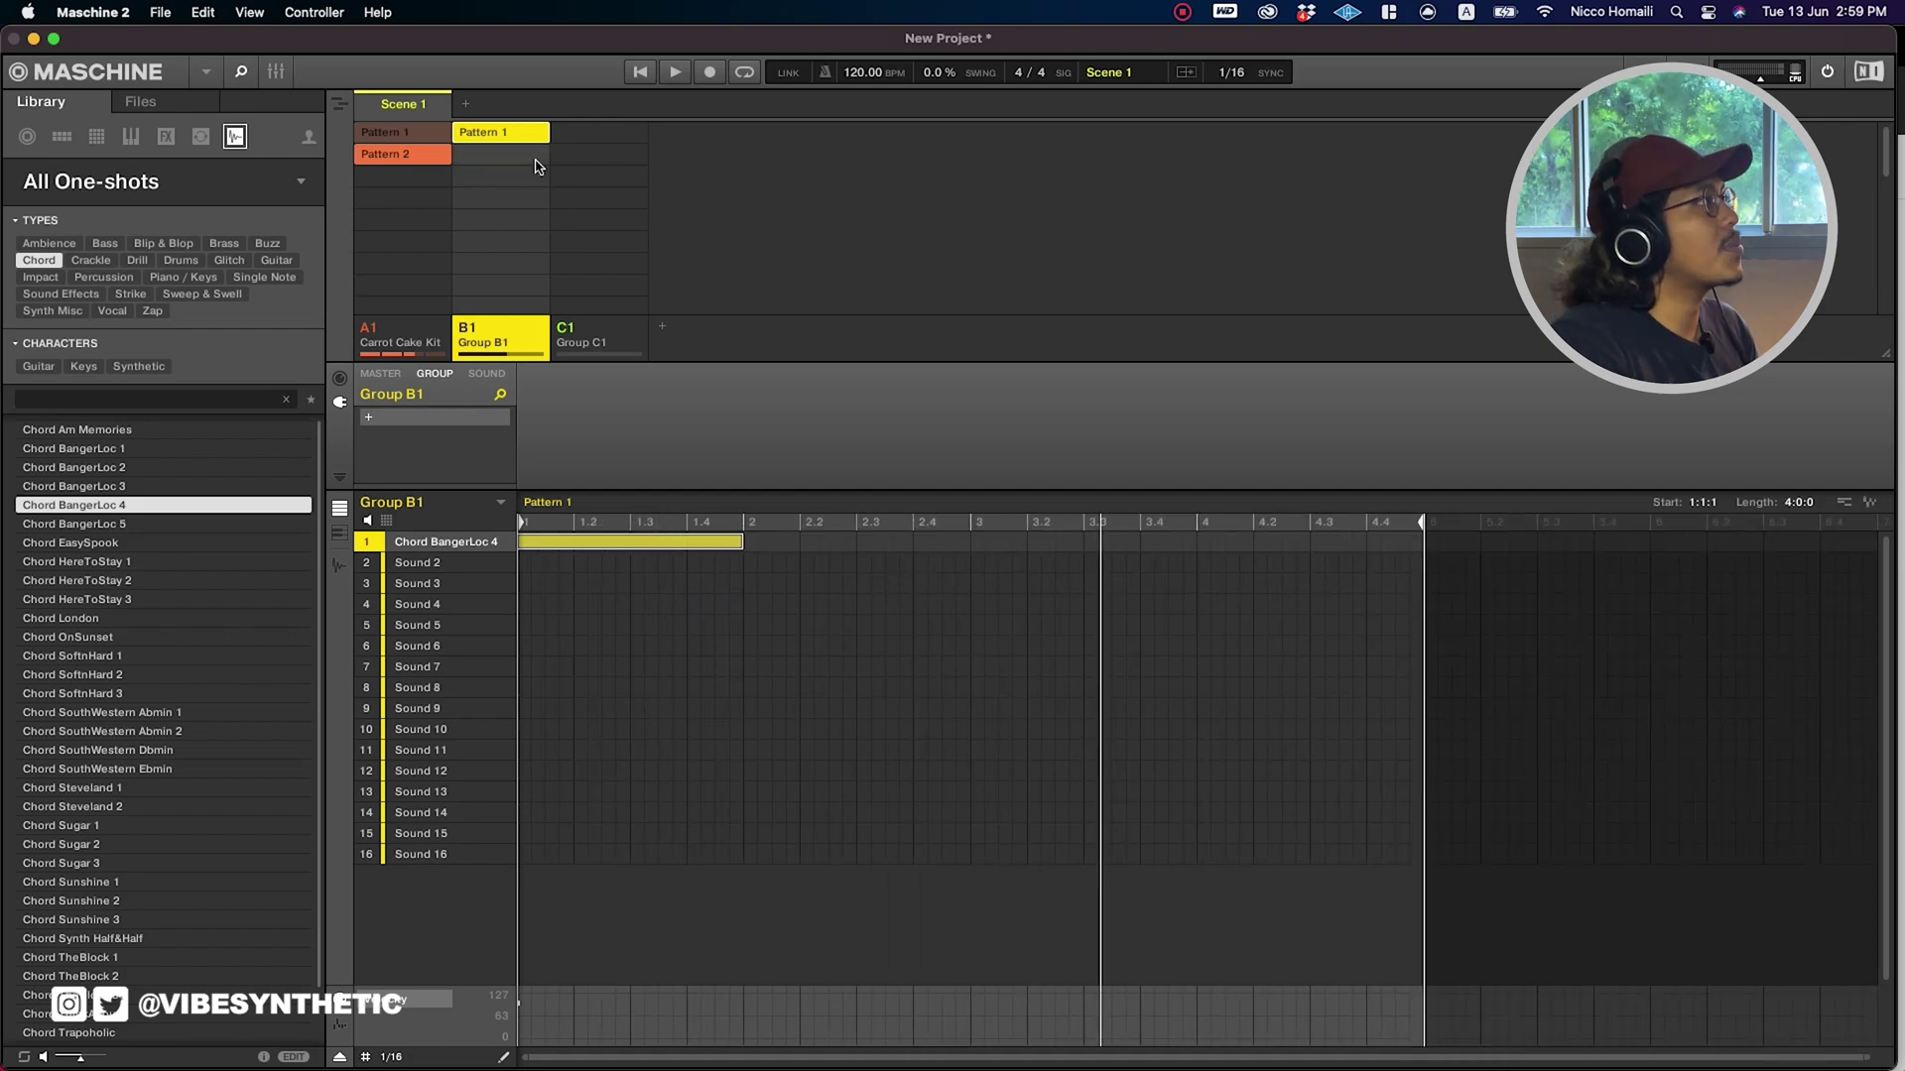
# Show the Carrot Cake Kit's busier four-bar Pattern 2 drums in the A1 column.
pyautogui.click(429, 155)
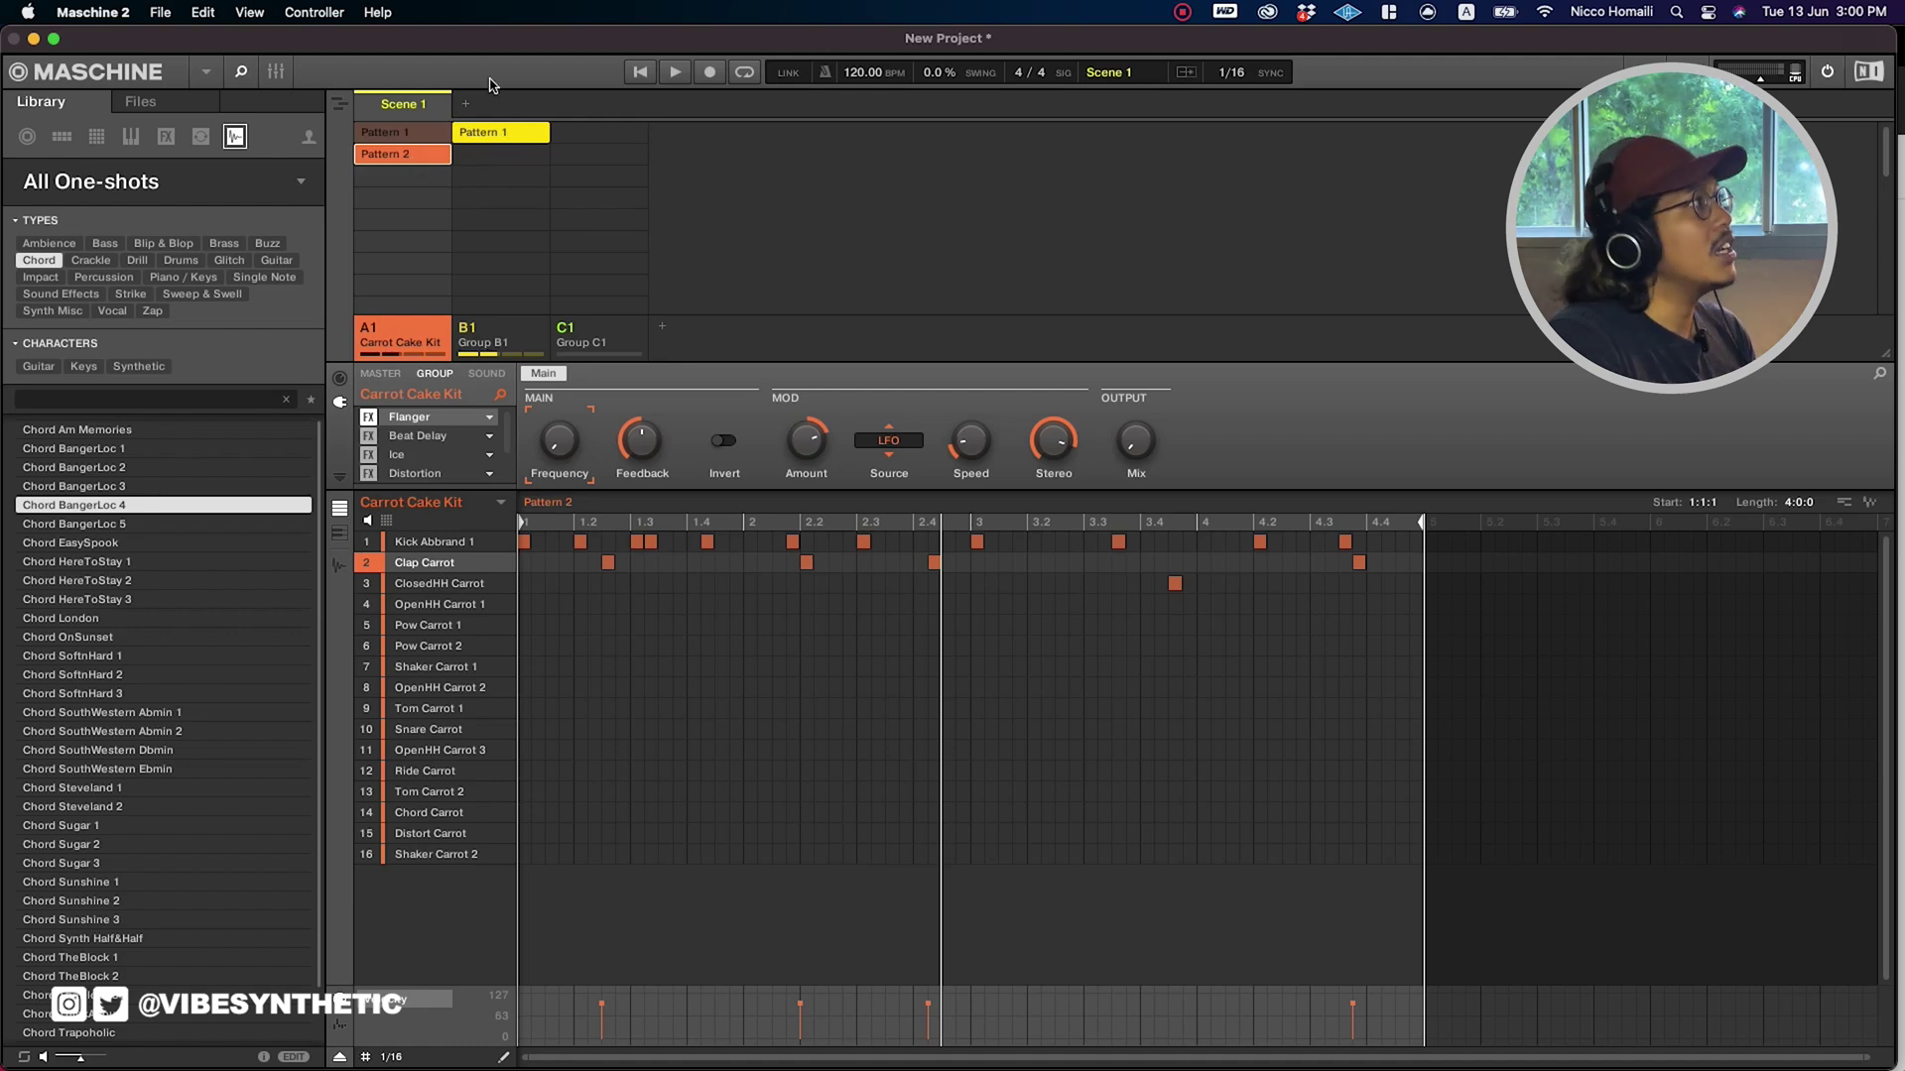
# Create Scene 2 with drum Pattern 1 and Group B1's chord Pattern 1, comparing it against Scene 1.
pyautogui.click(466, 103)
pyautogui.click(442, 133)
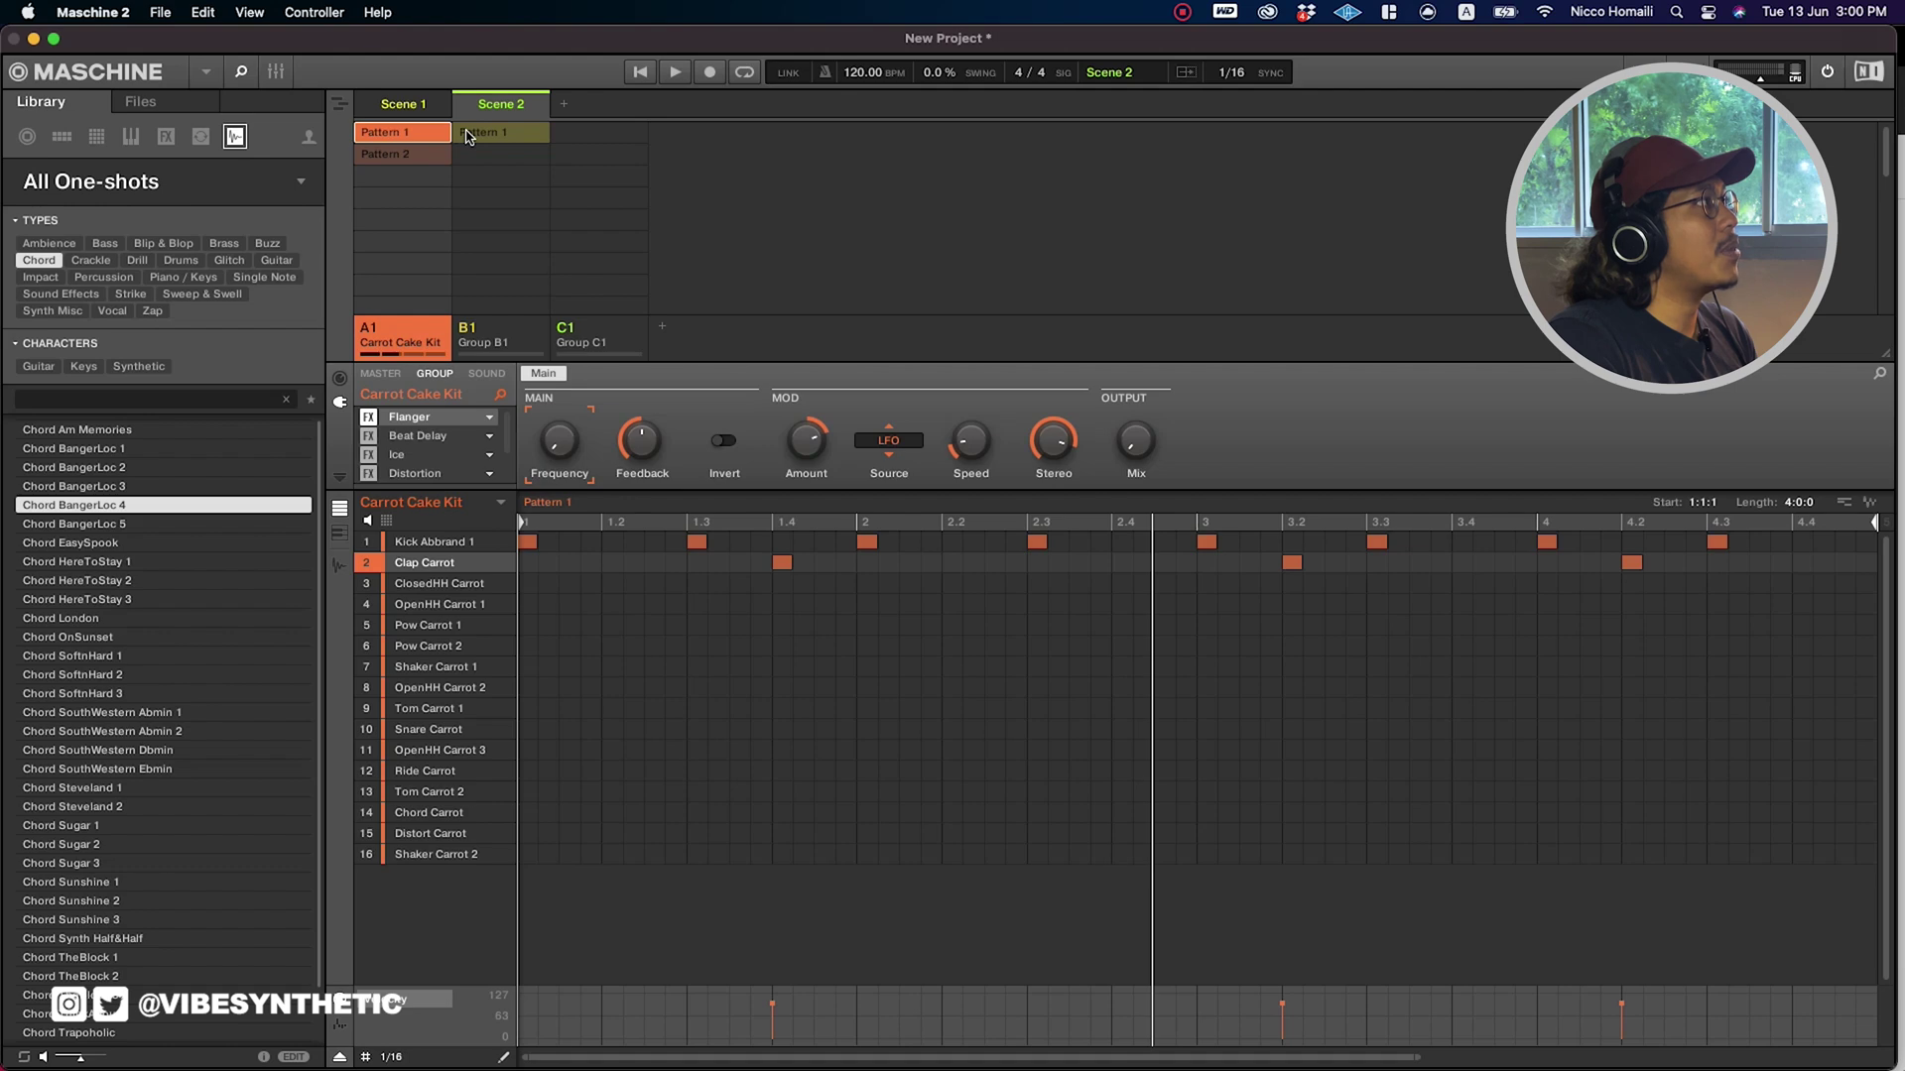
pyautogui.click(479, 133)
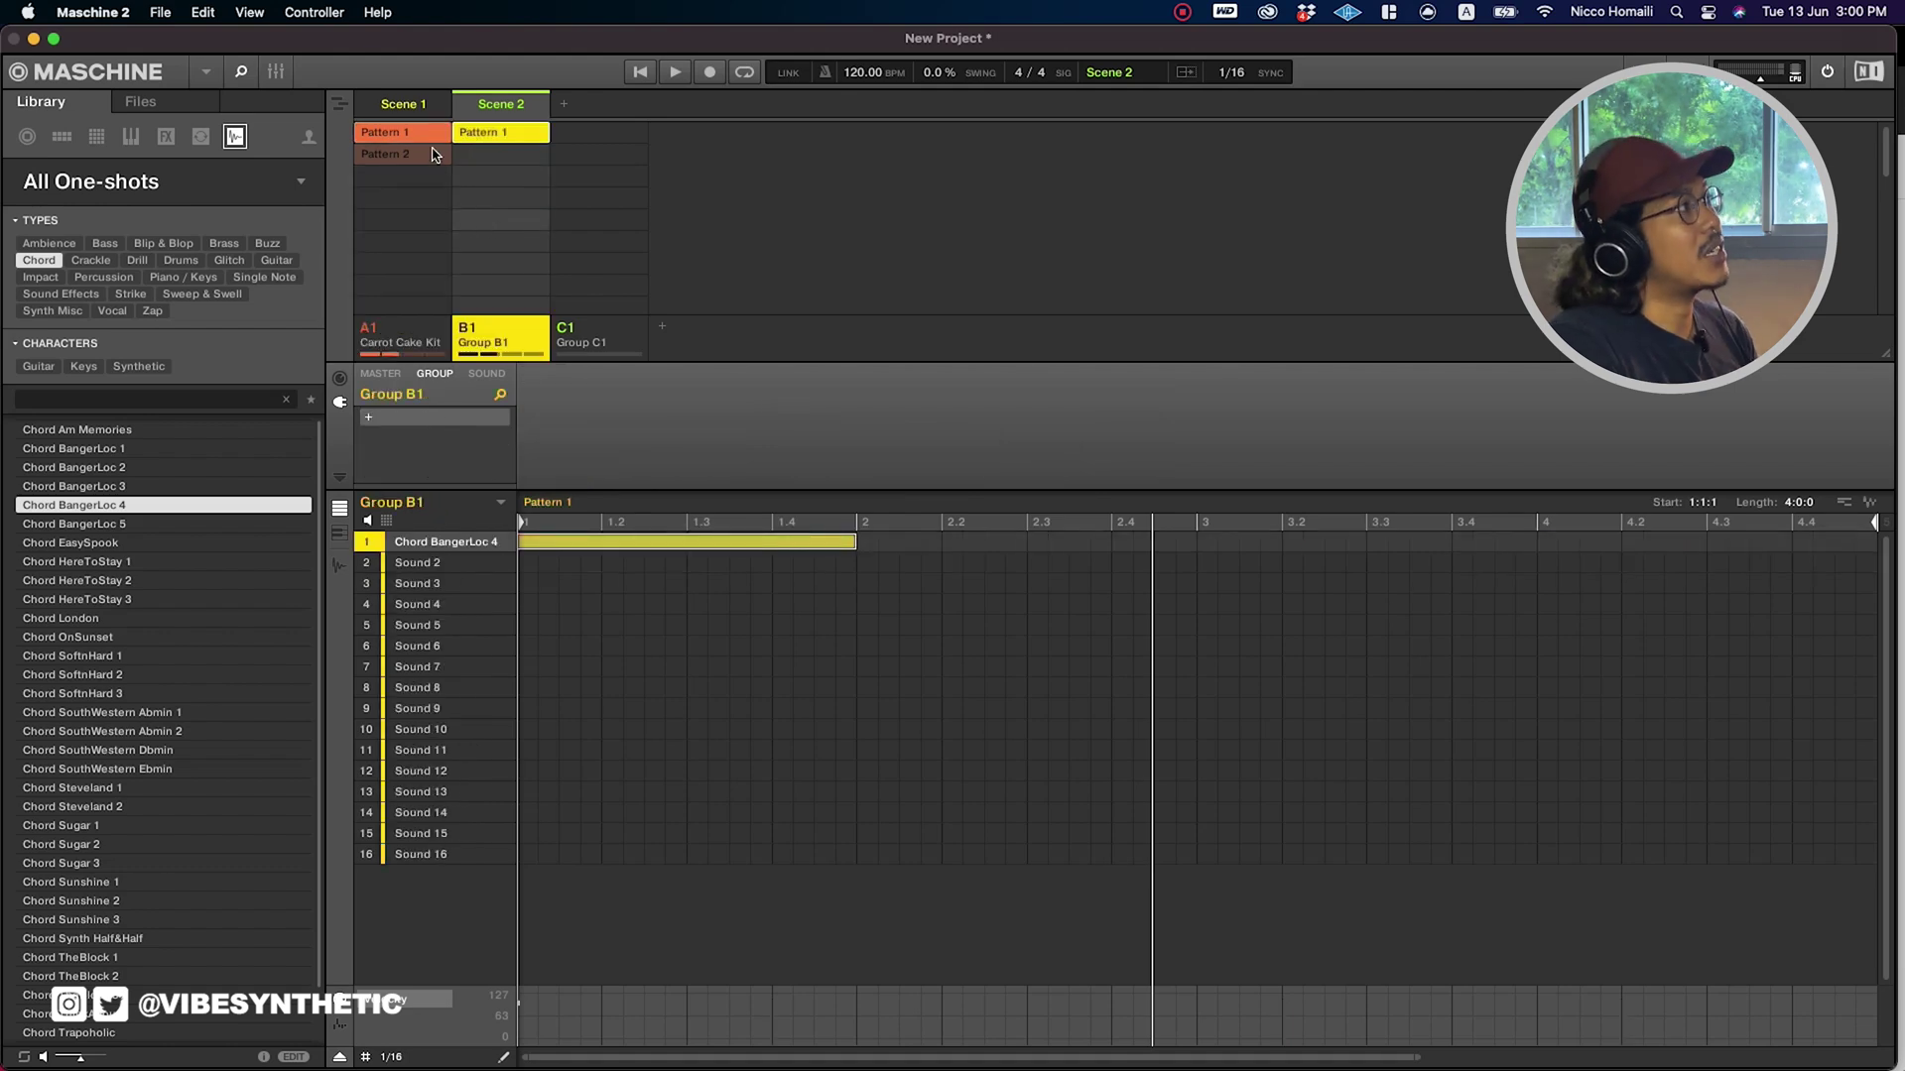
pyautogui.click(412, 105)
pyautogui.click(486, 105)
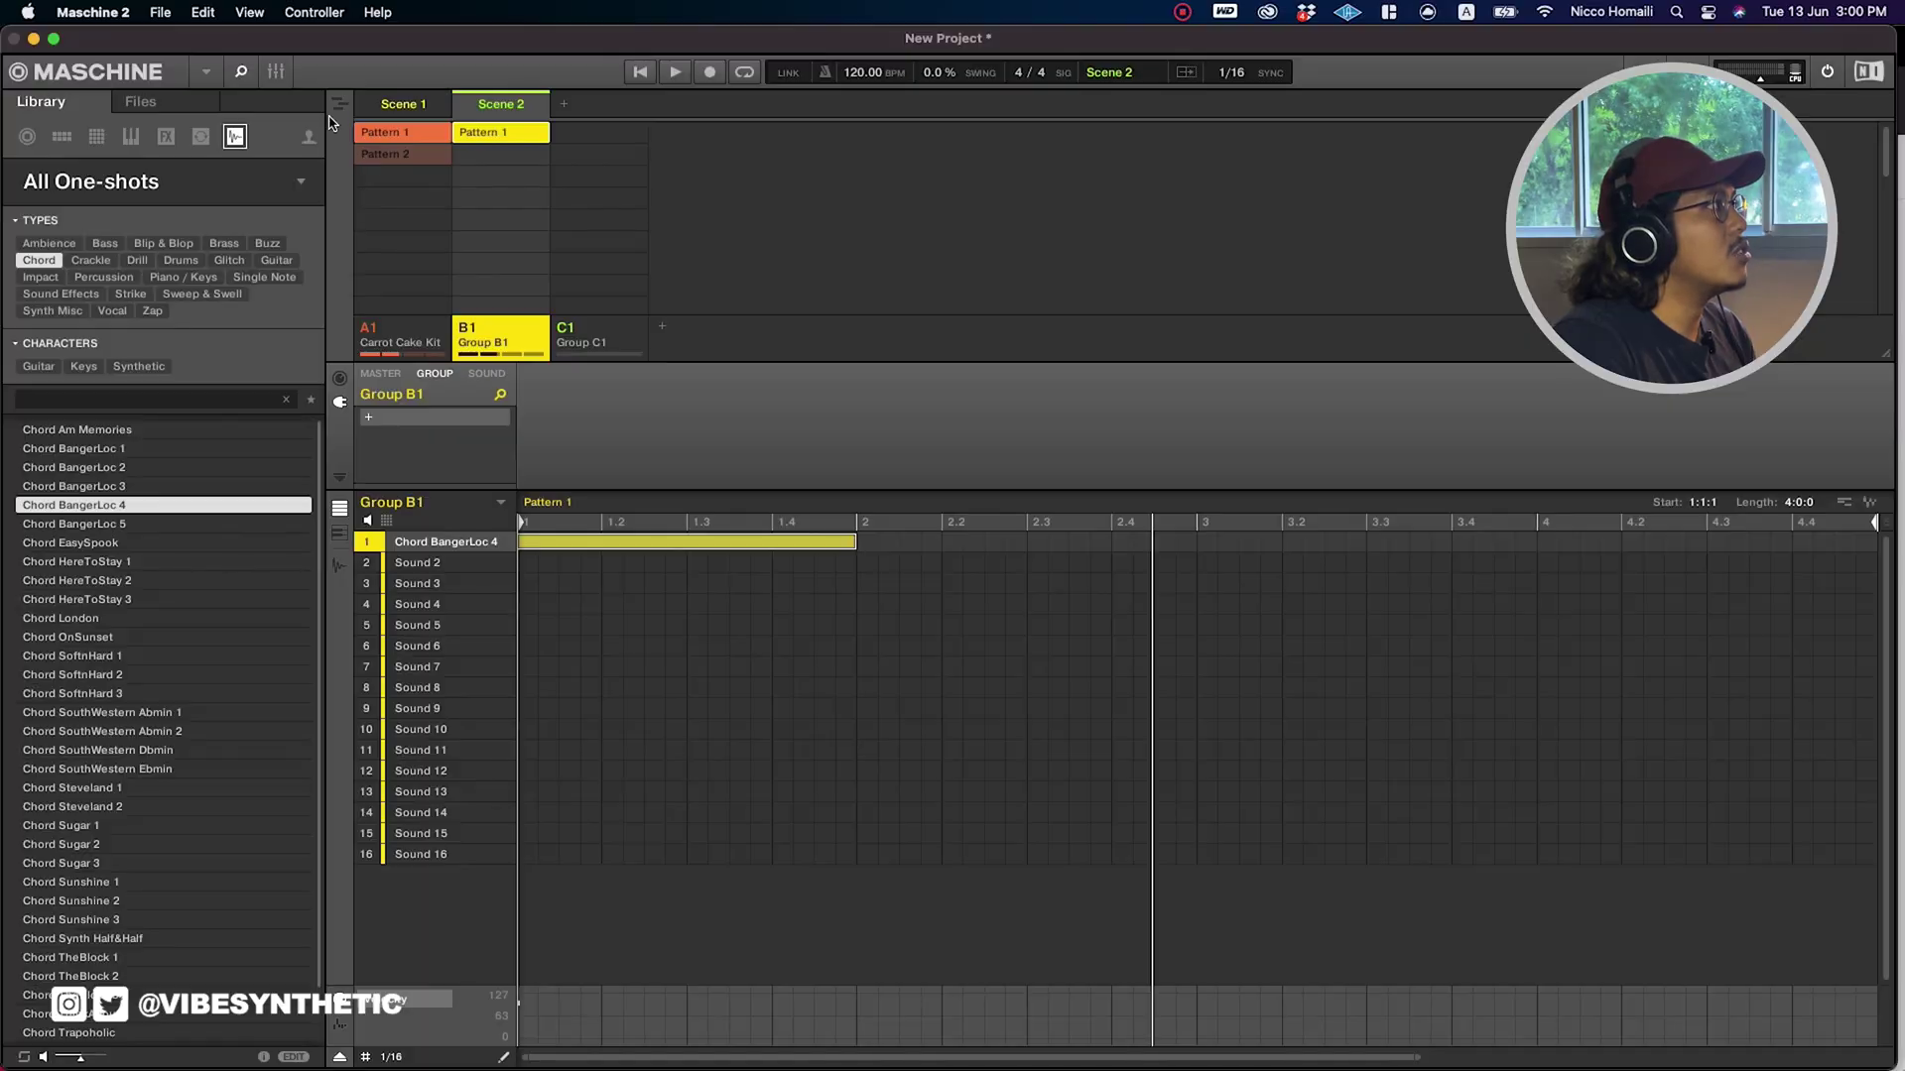
# In Song view, rename groups A1, B1 and C1 to DRUMS, PIANO and MISC.
pyautogui.click(336, 109)
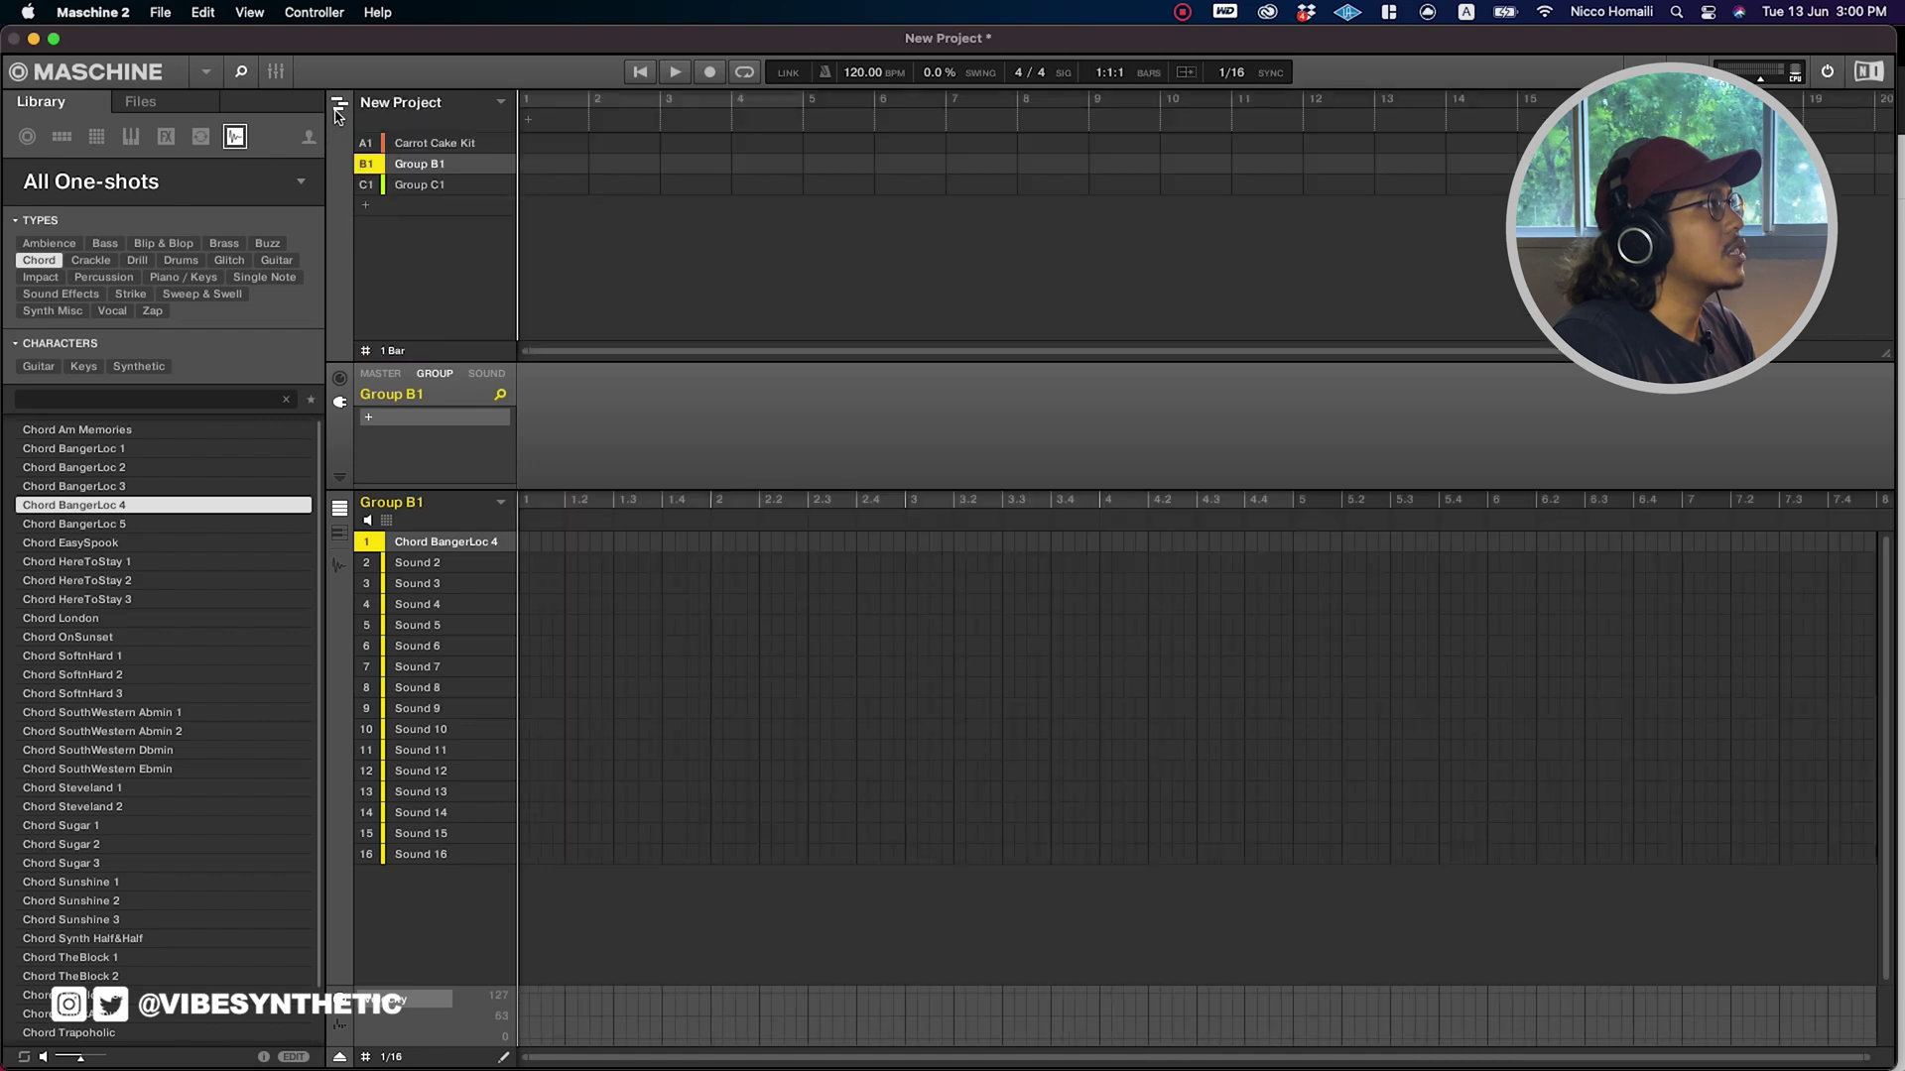
pyautogui.doubleClick(434, 143)
pyautogui.write('DRU')
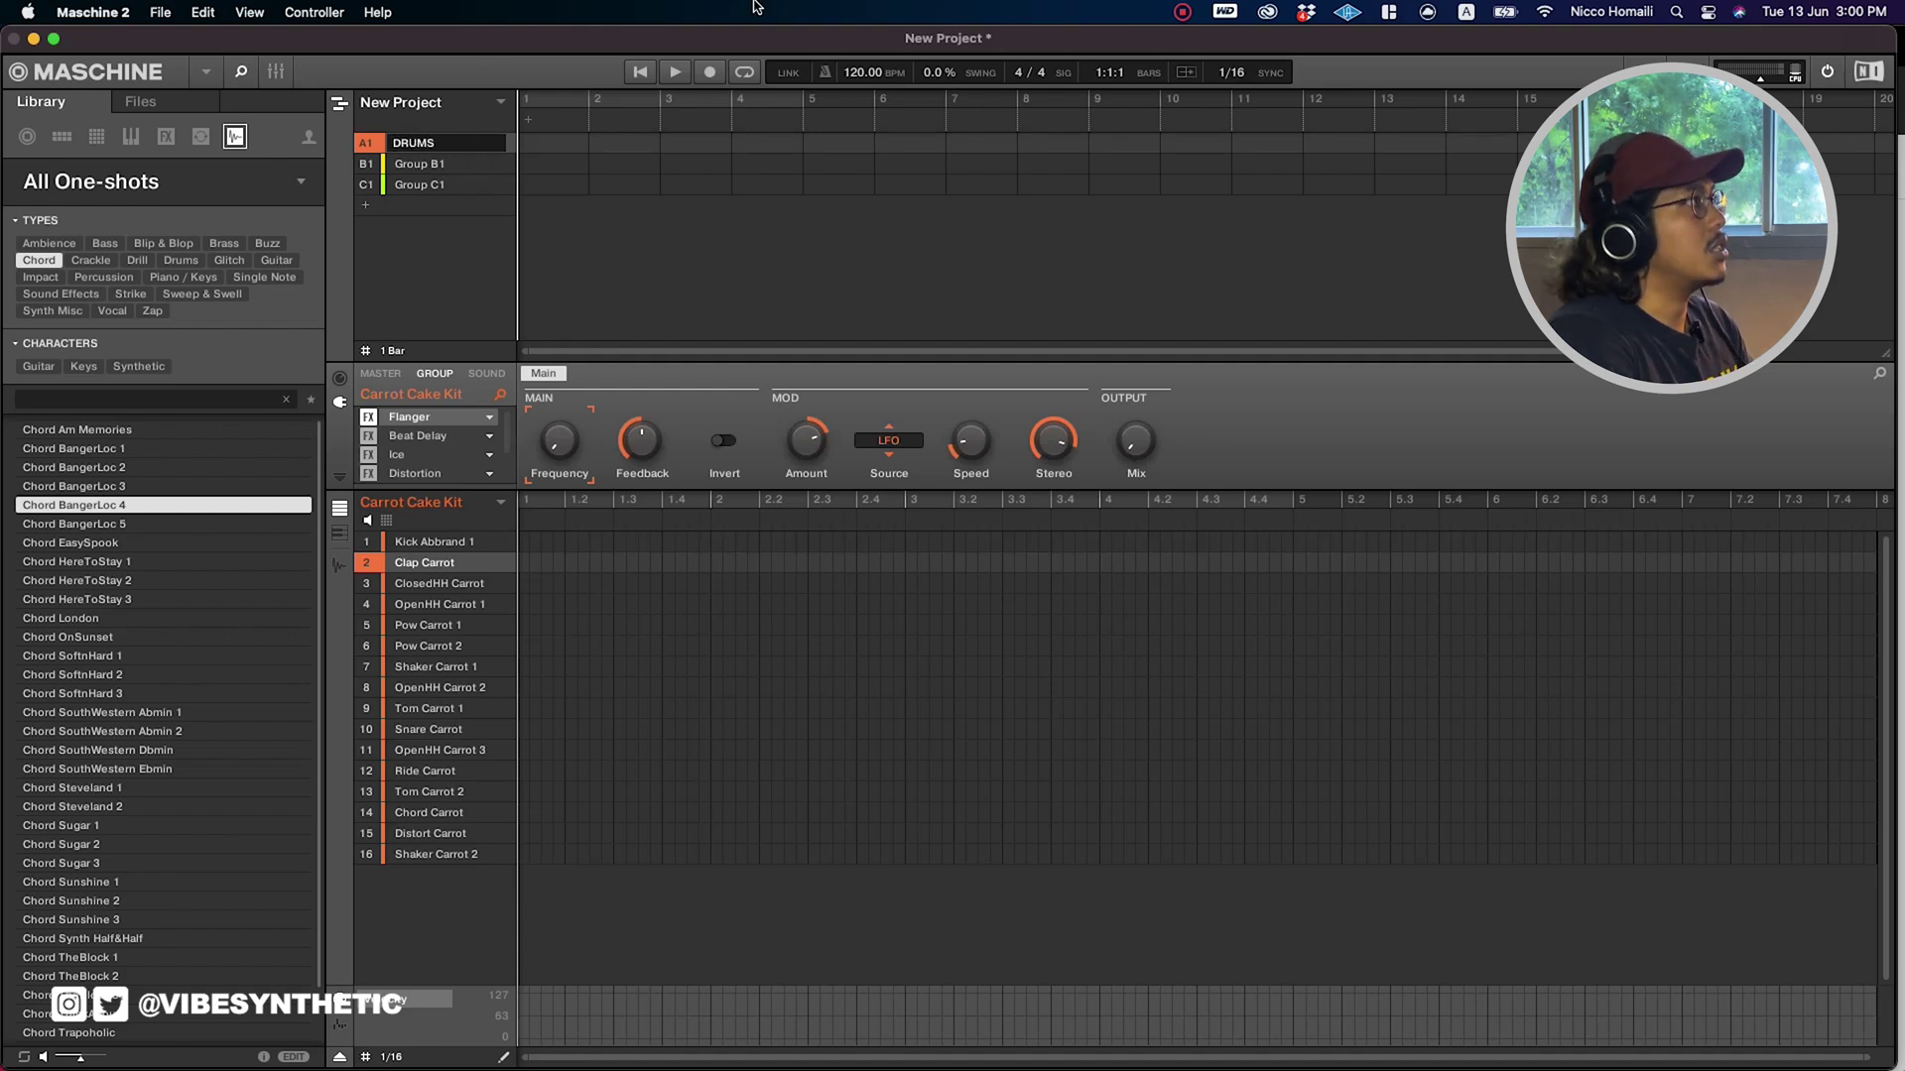
pyautogui.write('MS')
pyautogui.press('Return')
pyautogui.doubleClick(402, 163)
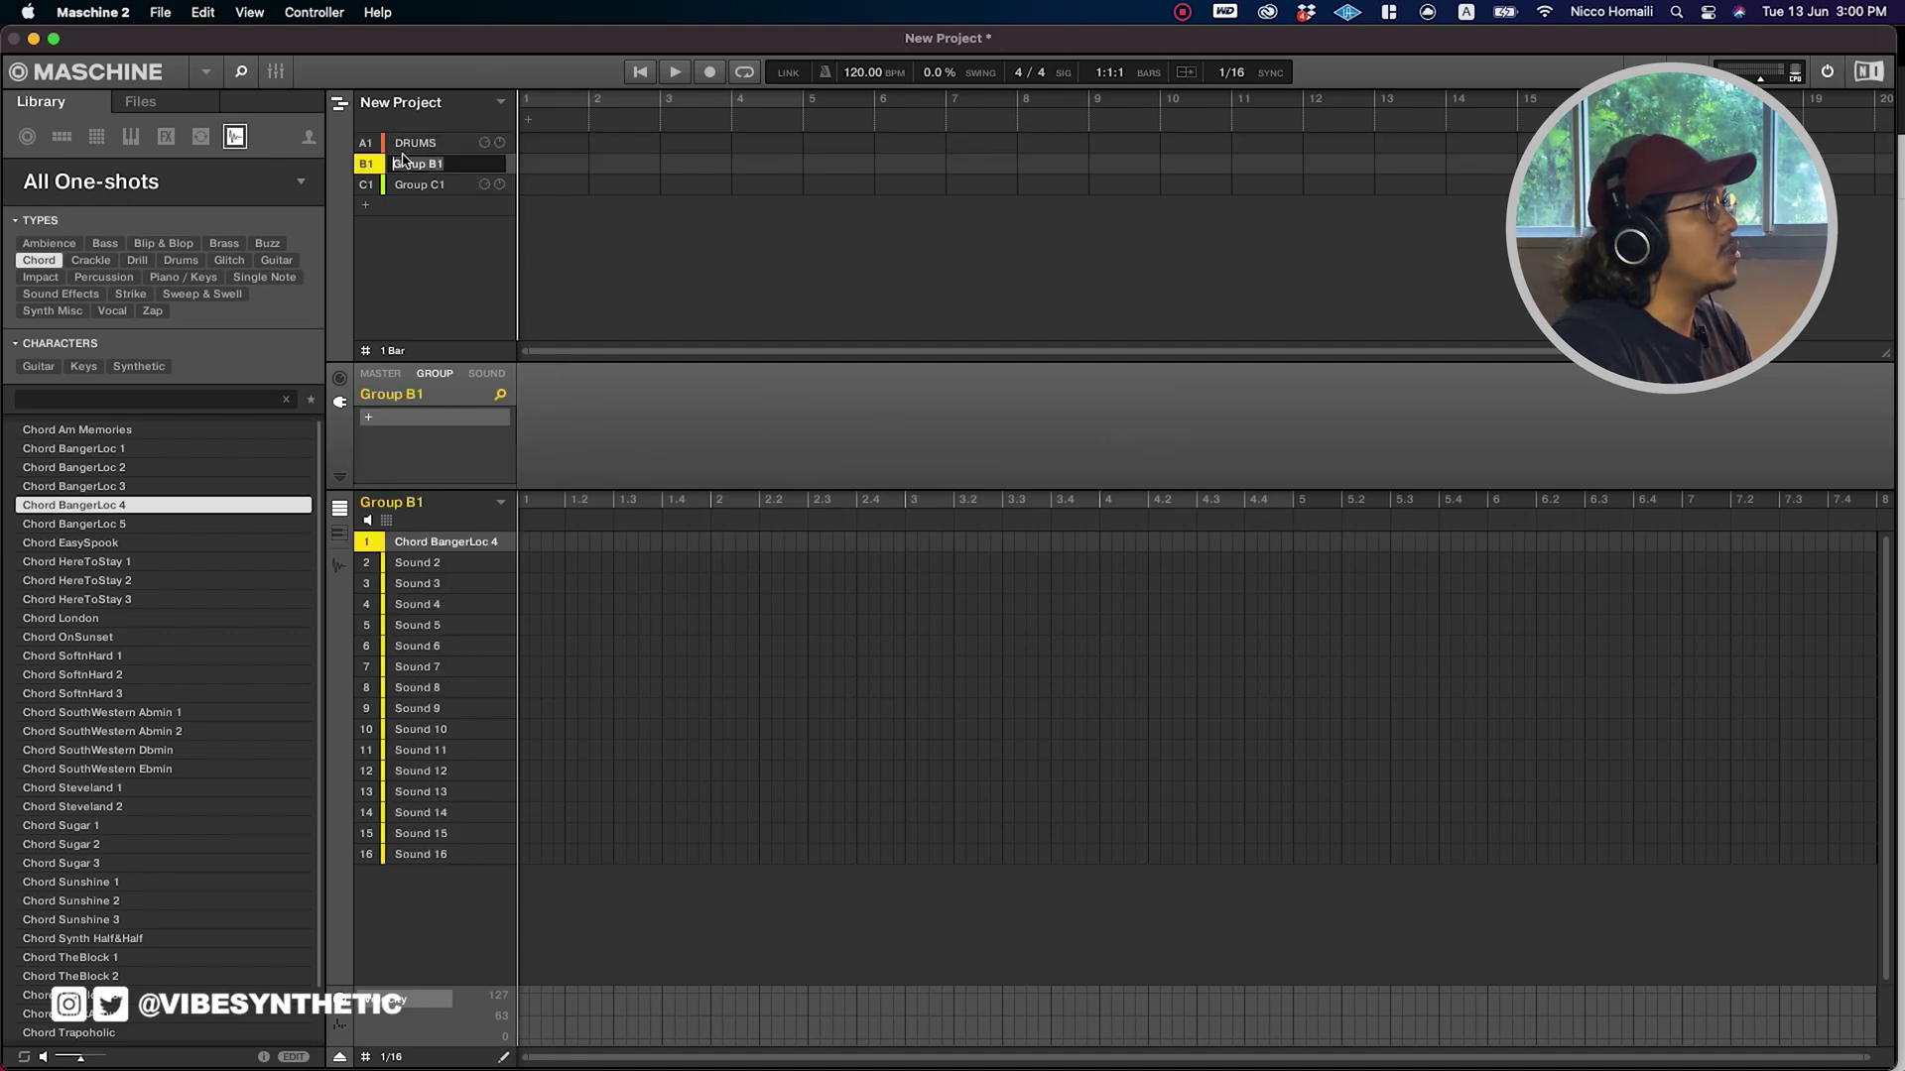
pyautogui.write('PIANO')
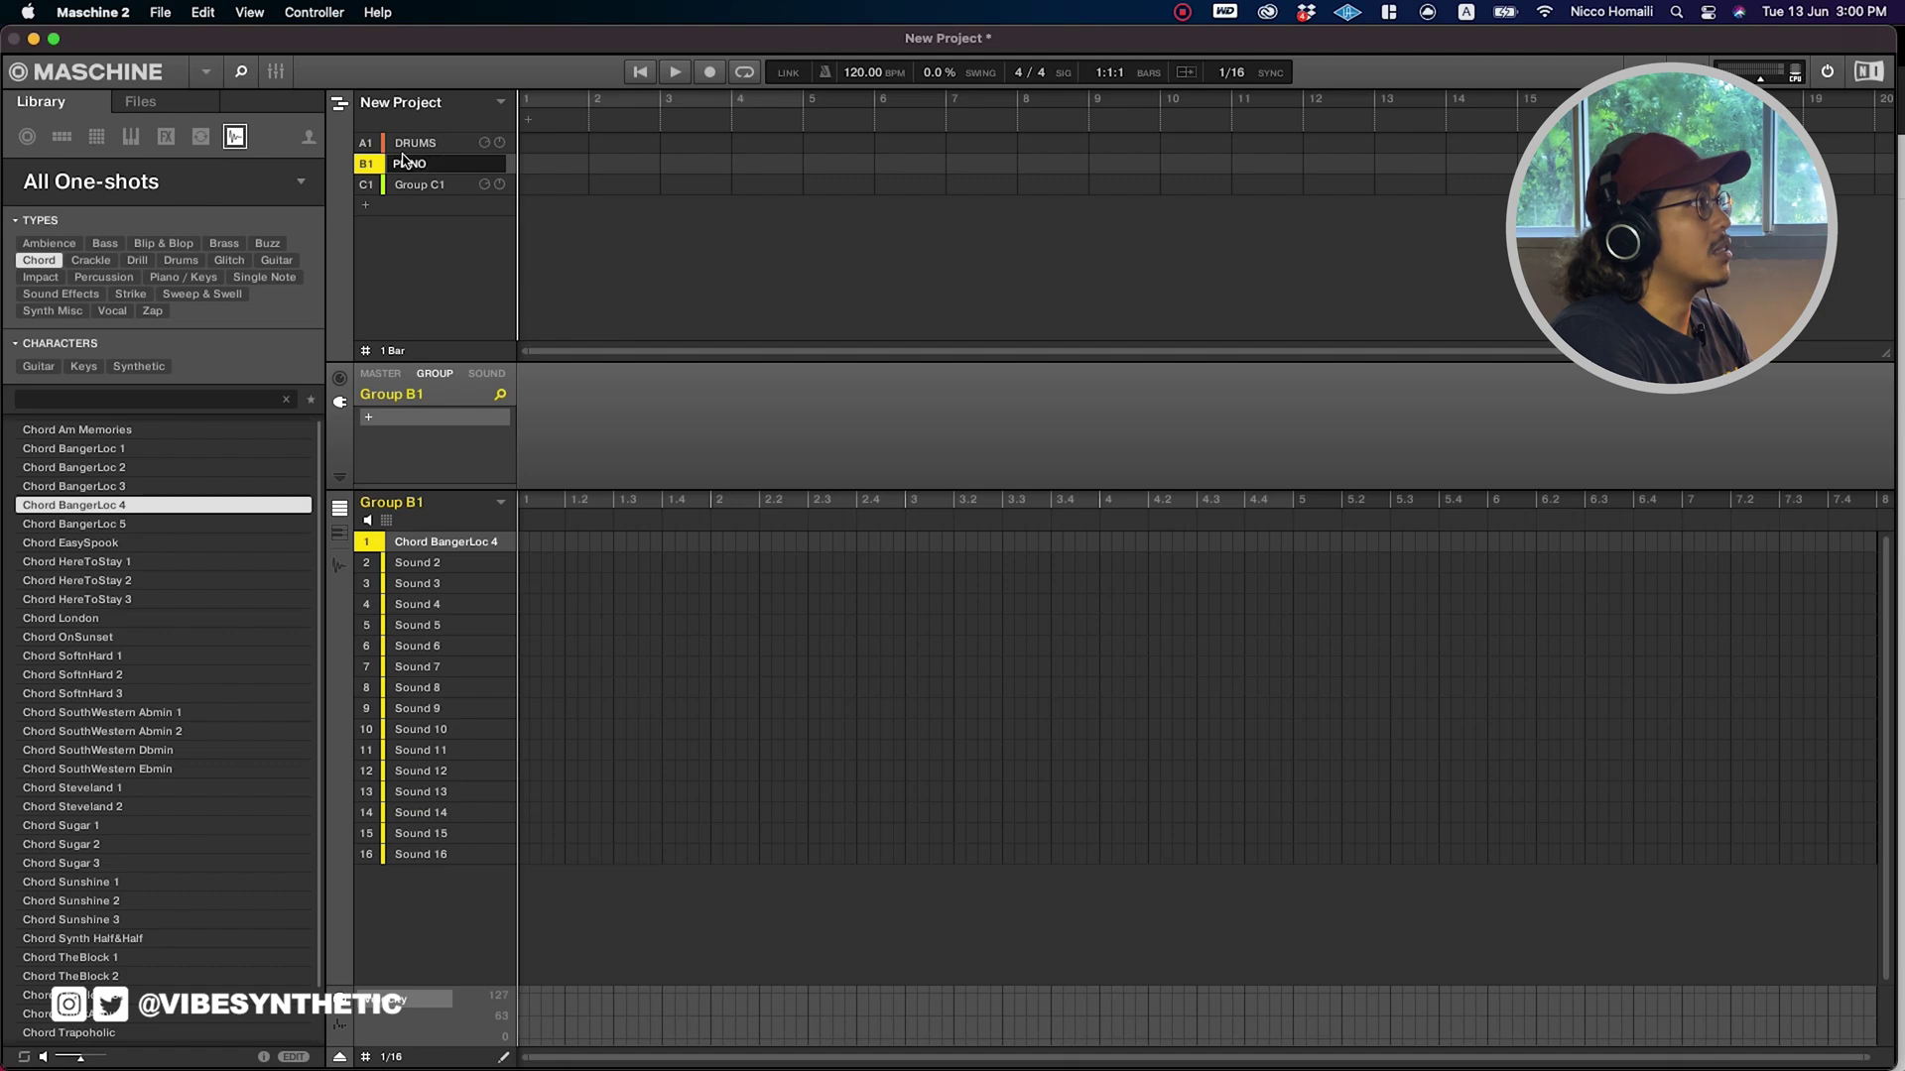
pyautogui.press('Return')
pyautogui.doubleClick(407, 184)
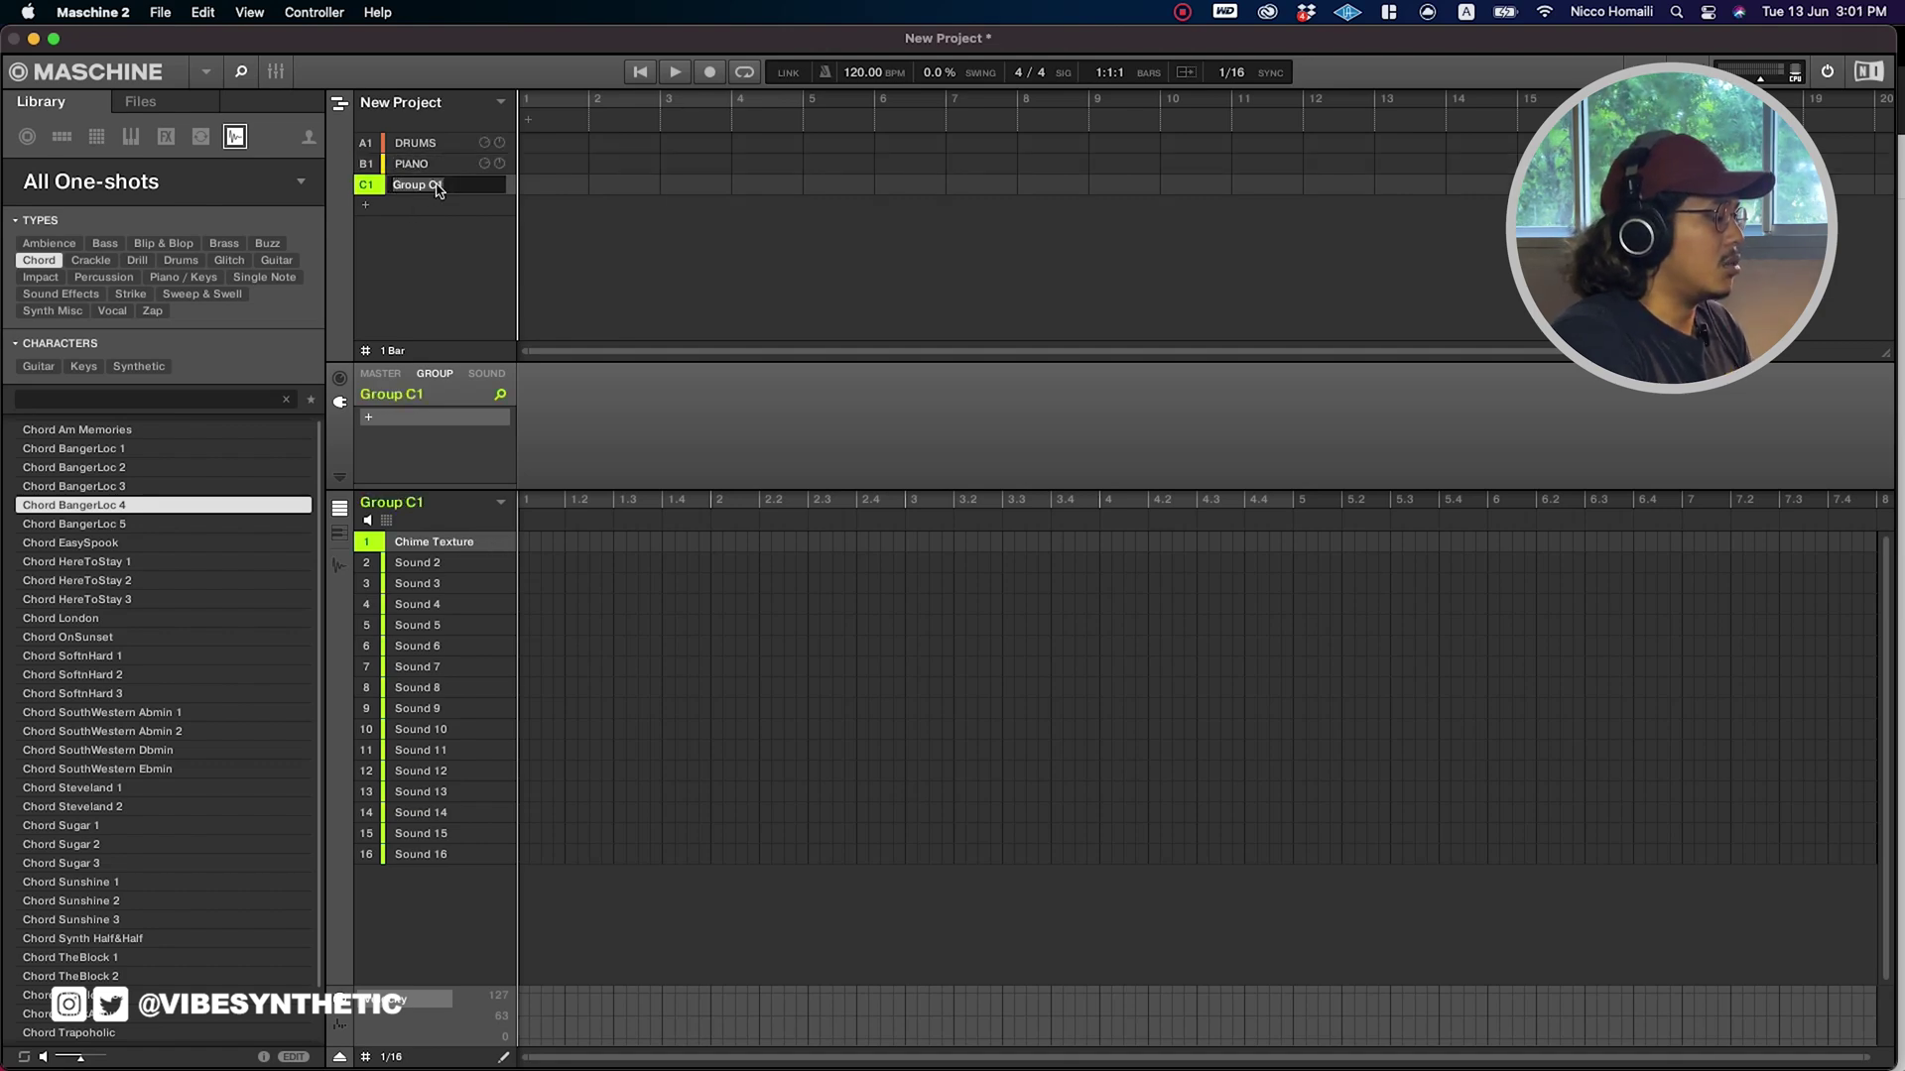
pyautogui.write('MISC')
pyautogui.press('Return')
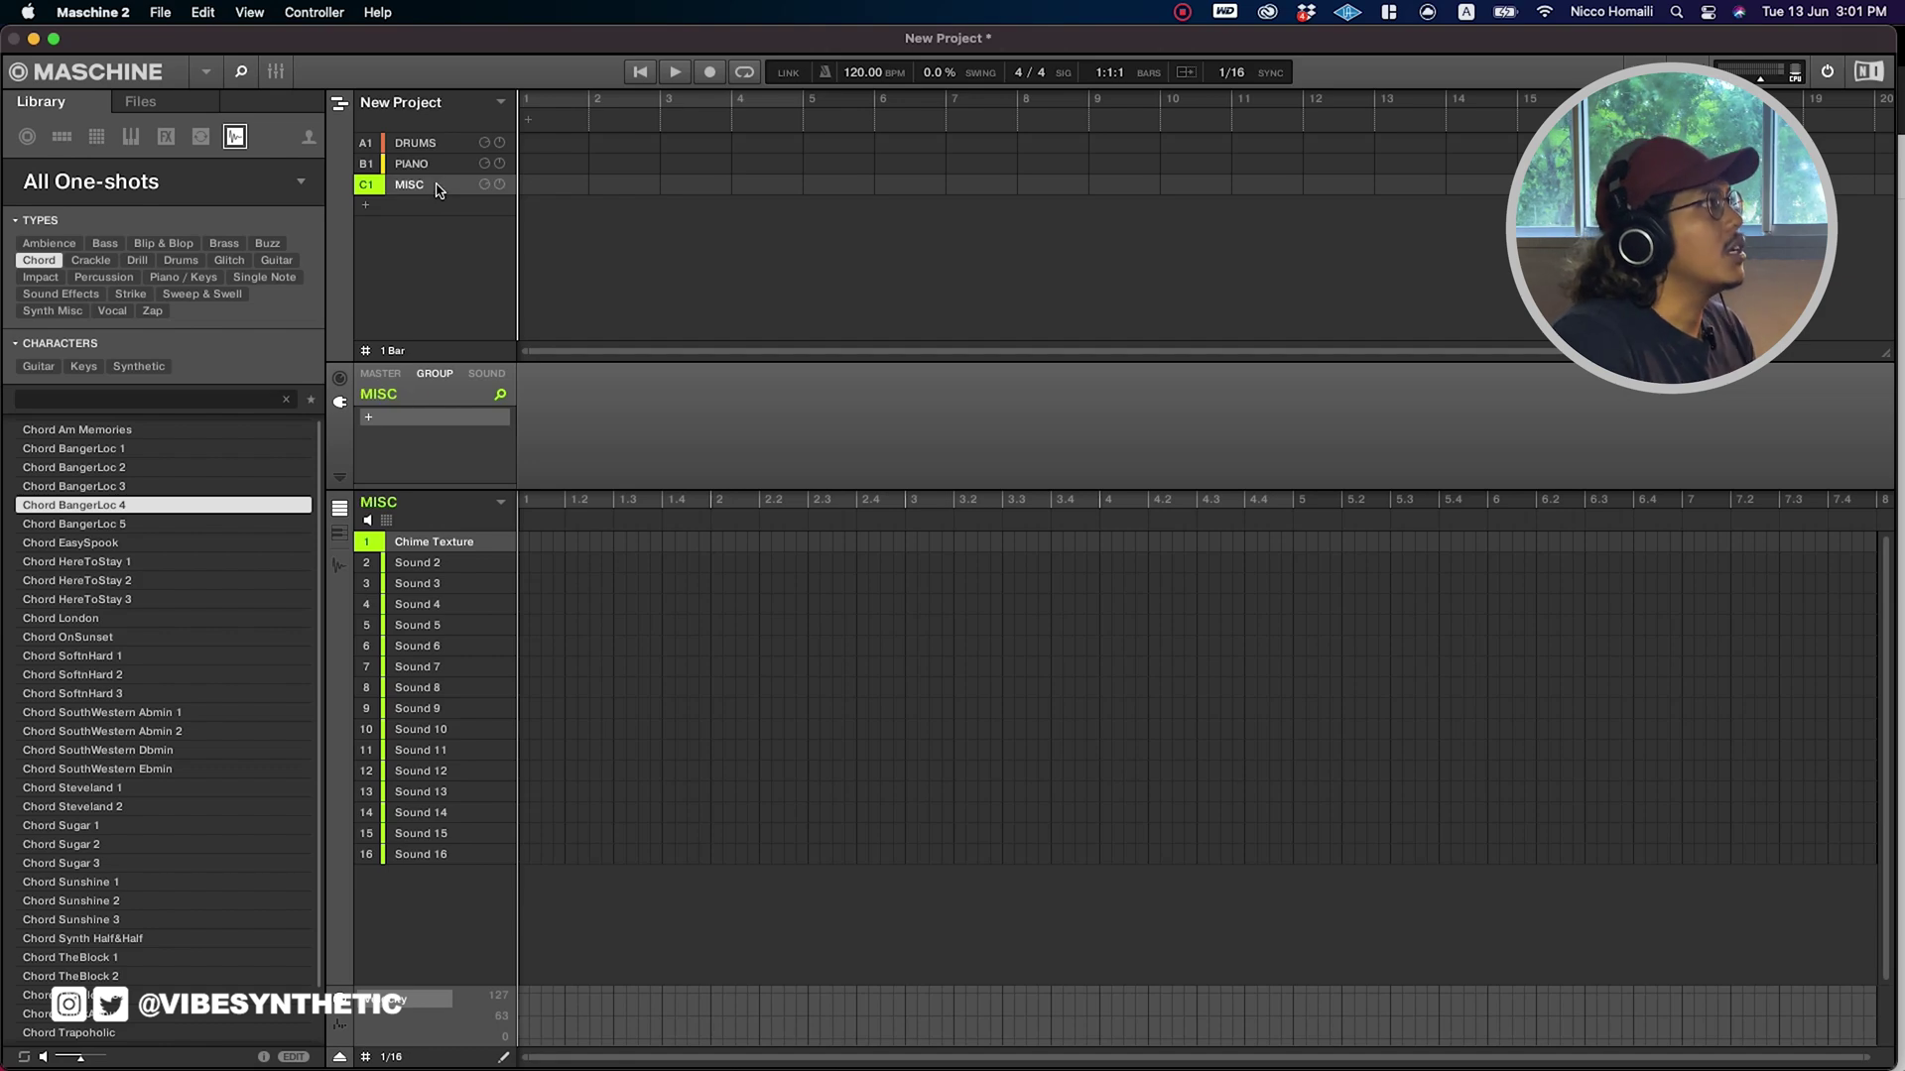
# Create arranger sections with Scene 1 at bar 1 and Scene 2 at bar 5.
pyautogui.rightClick(543, 148)
pyautogui.click(582, 161)
pyautogui.rightClick(551, 119)
pyautogui.moveTo(625, 152)
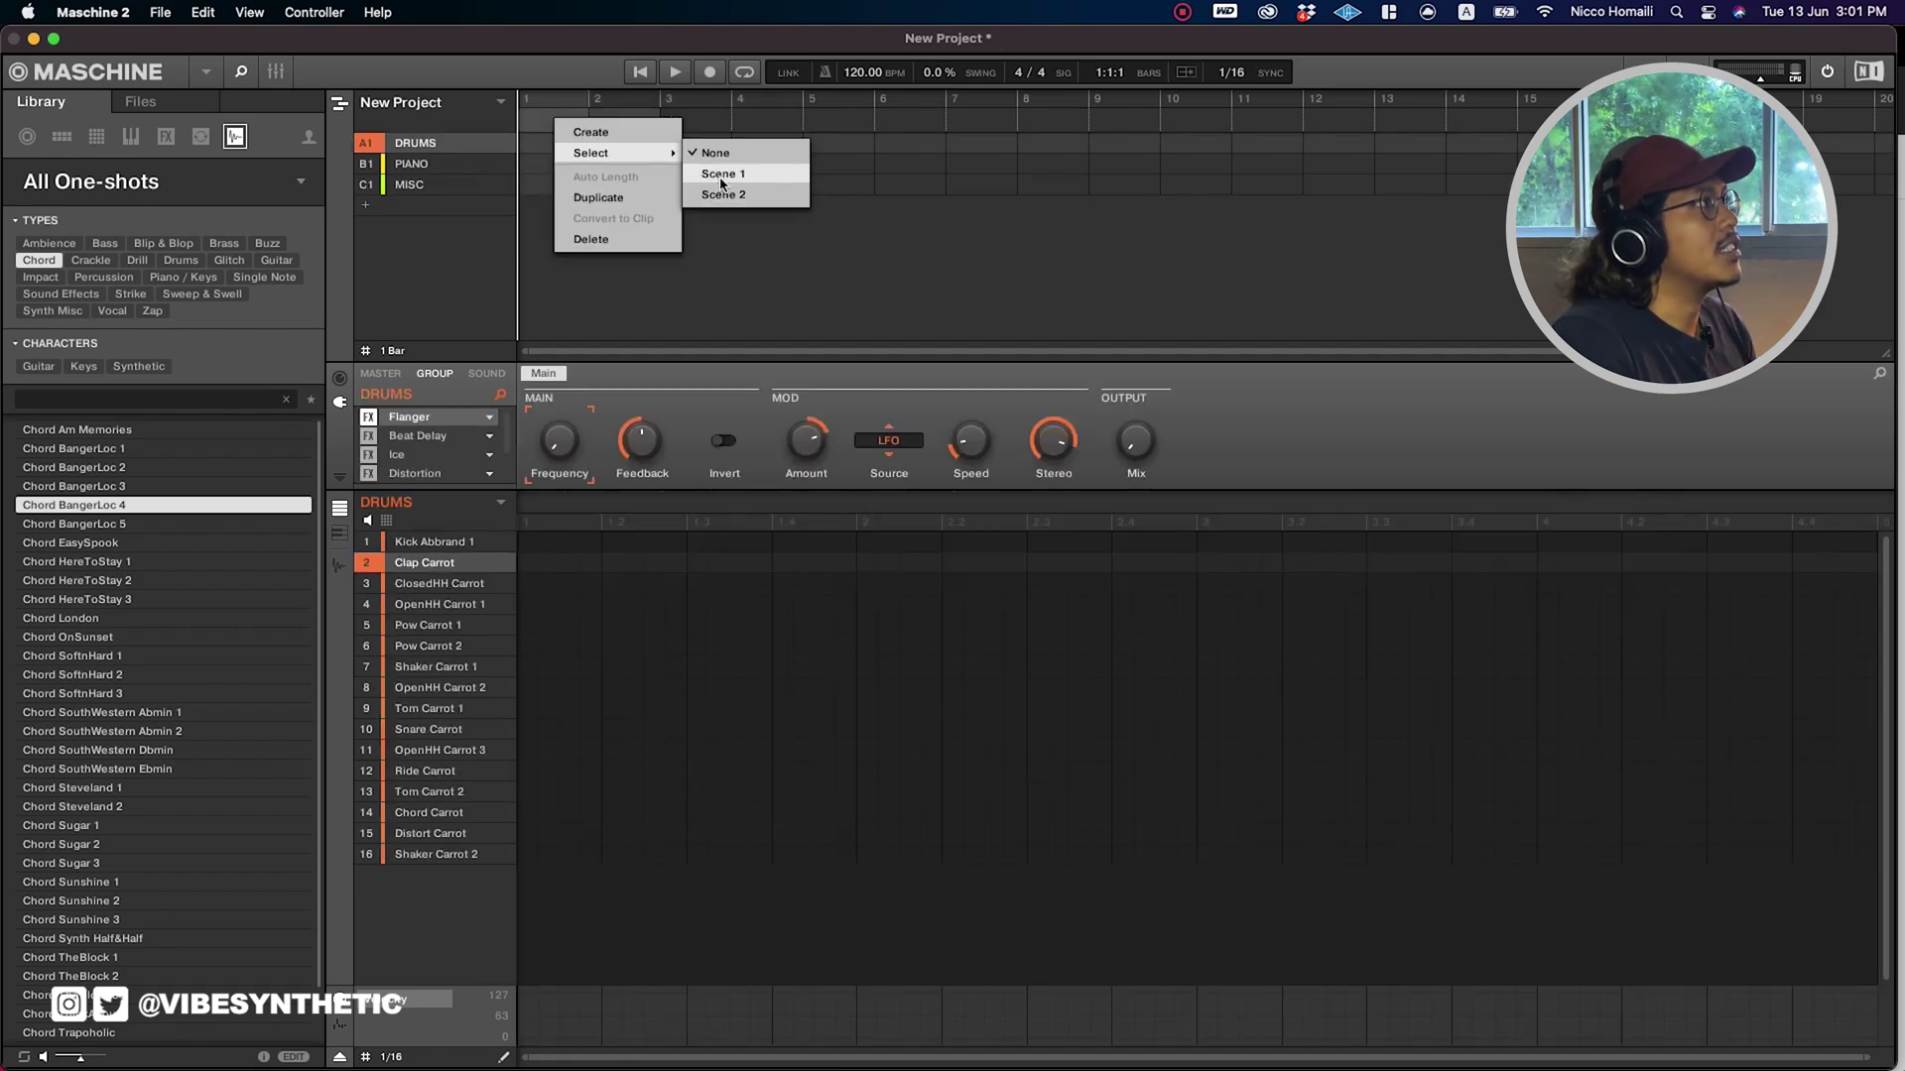
pyautogui.click(721, 175)
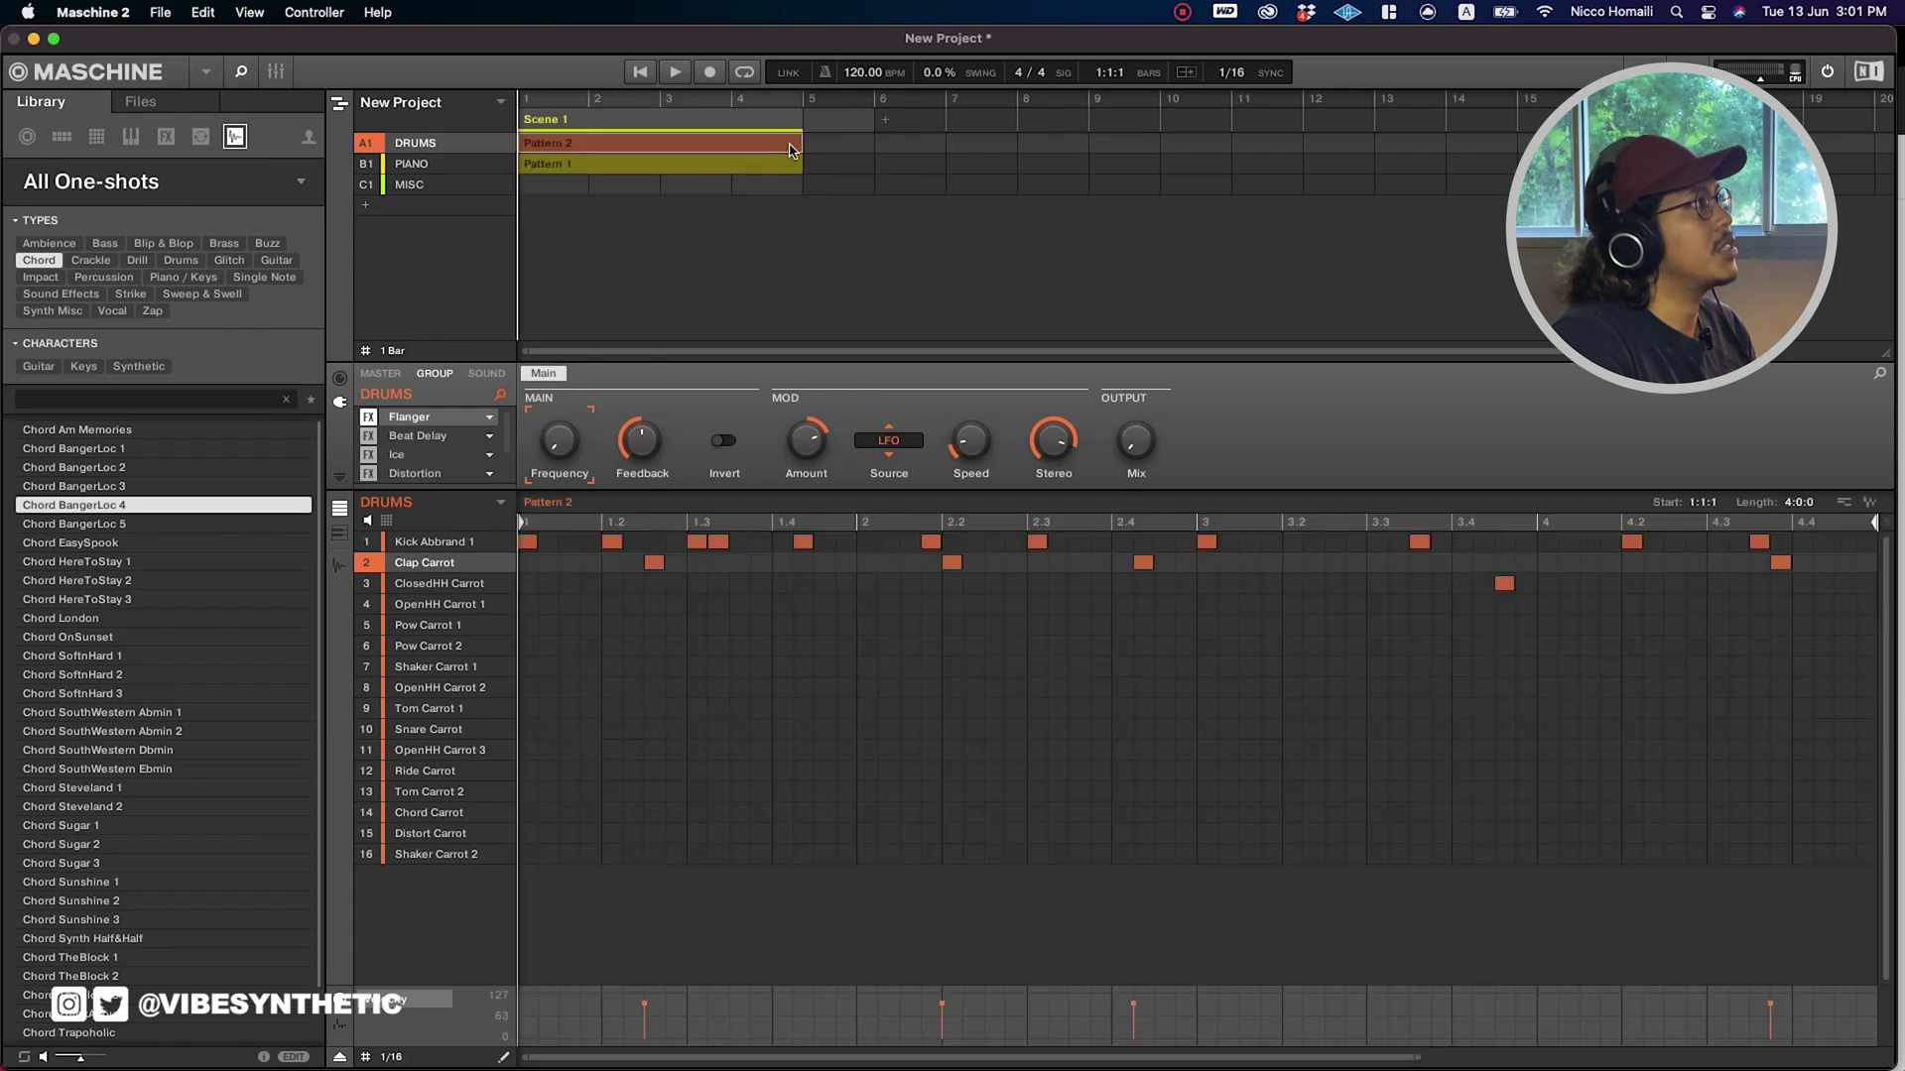
pyautogui.rightClick(834, 133)
pyautogui.moveTo(885, 164)
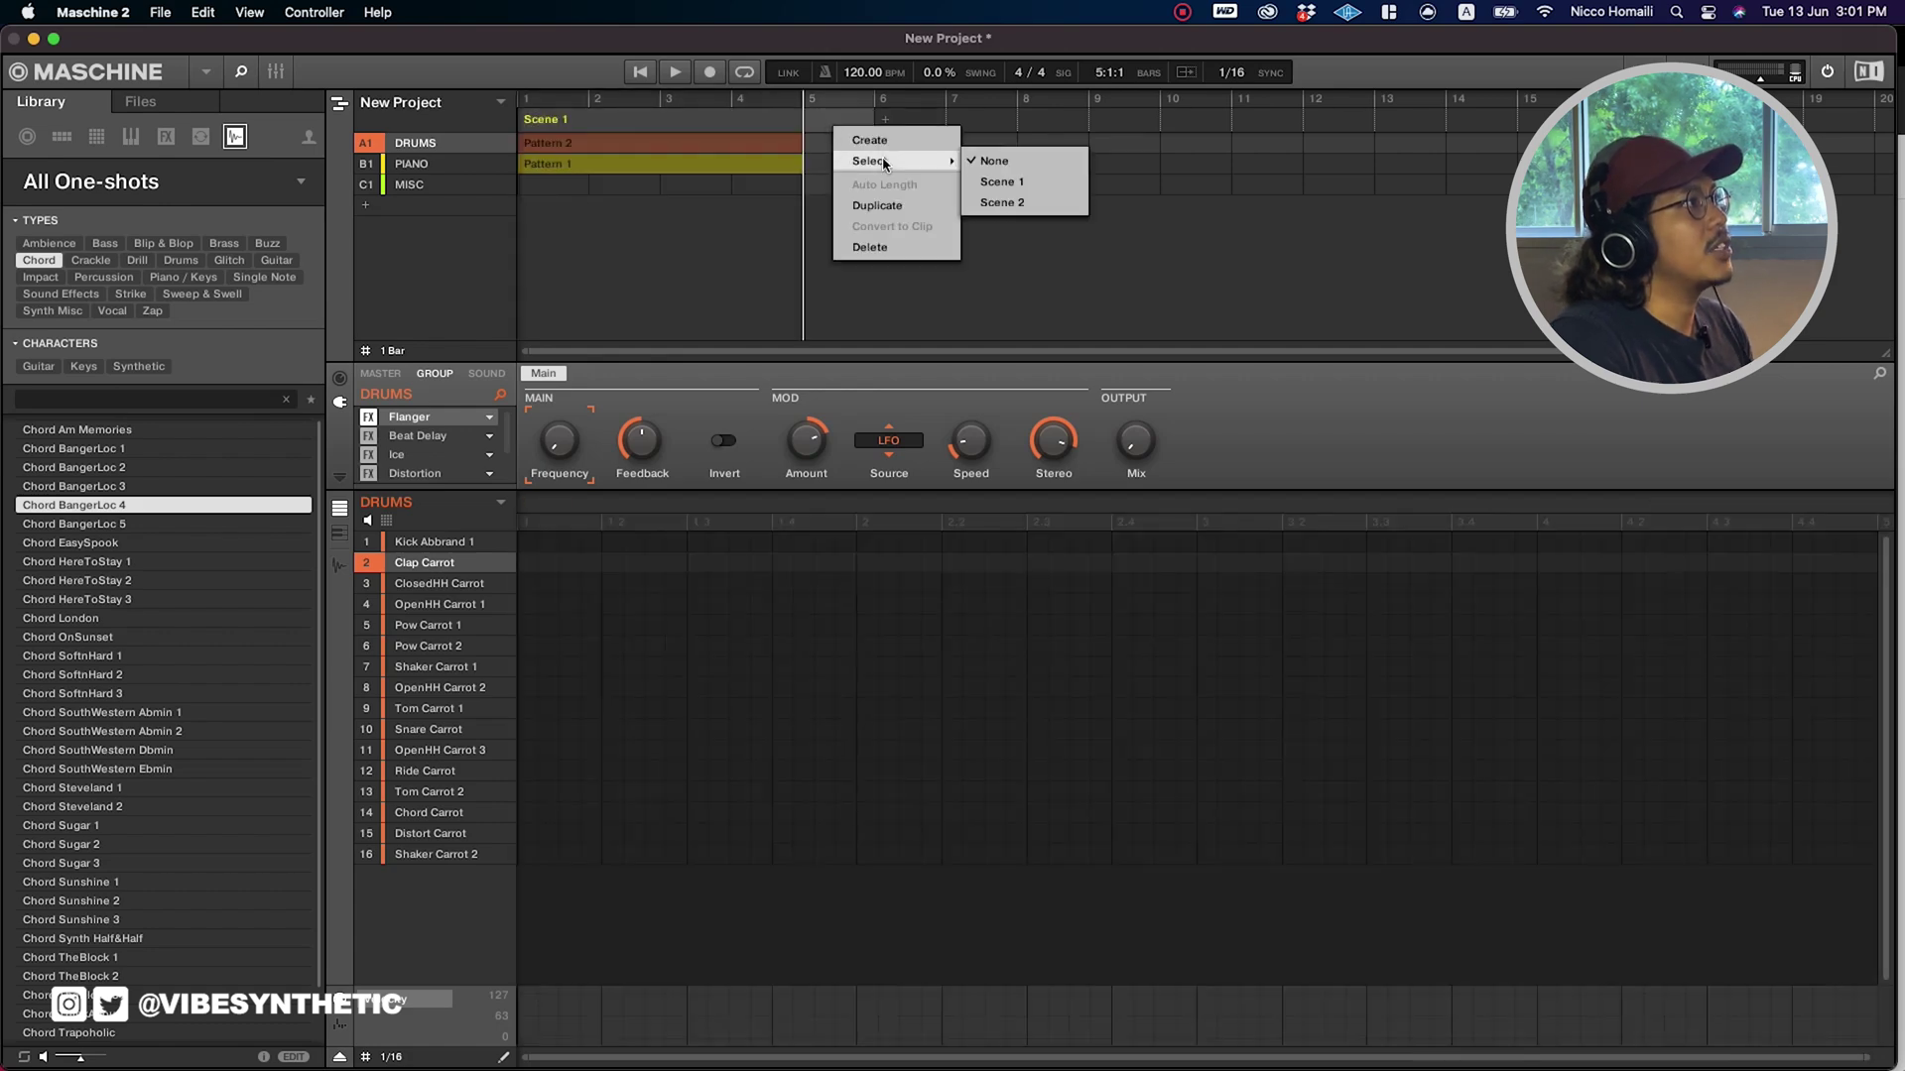
pyautogui.click(1008, 205)
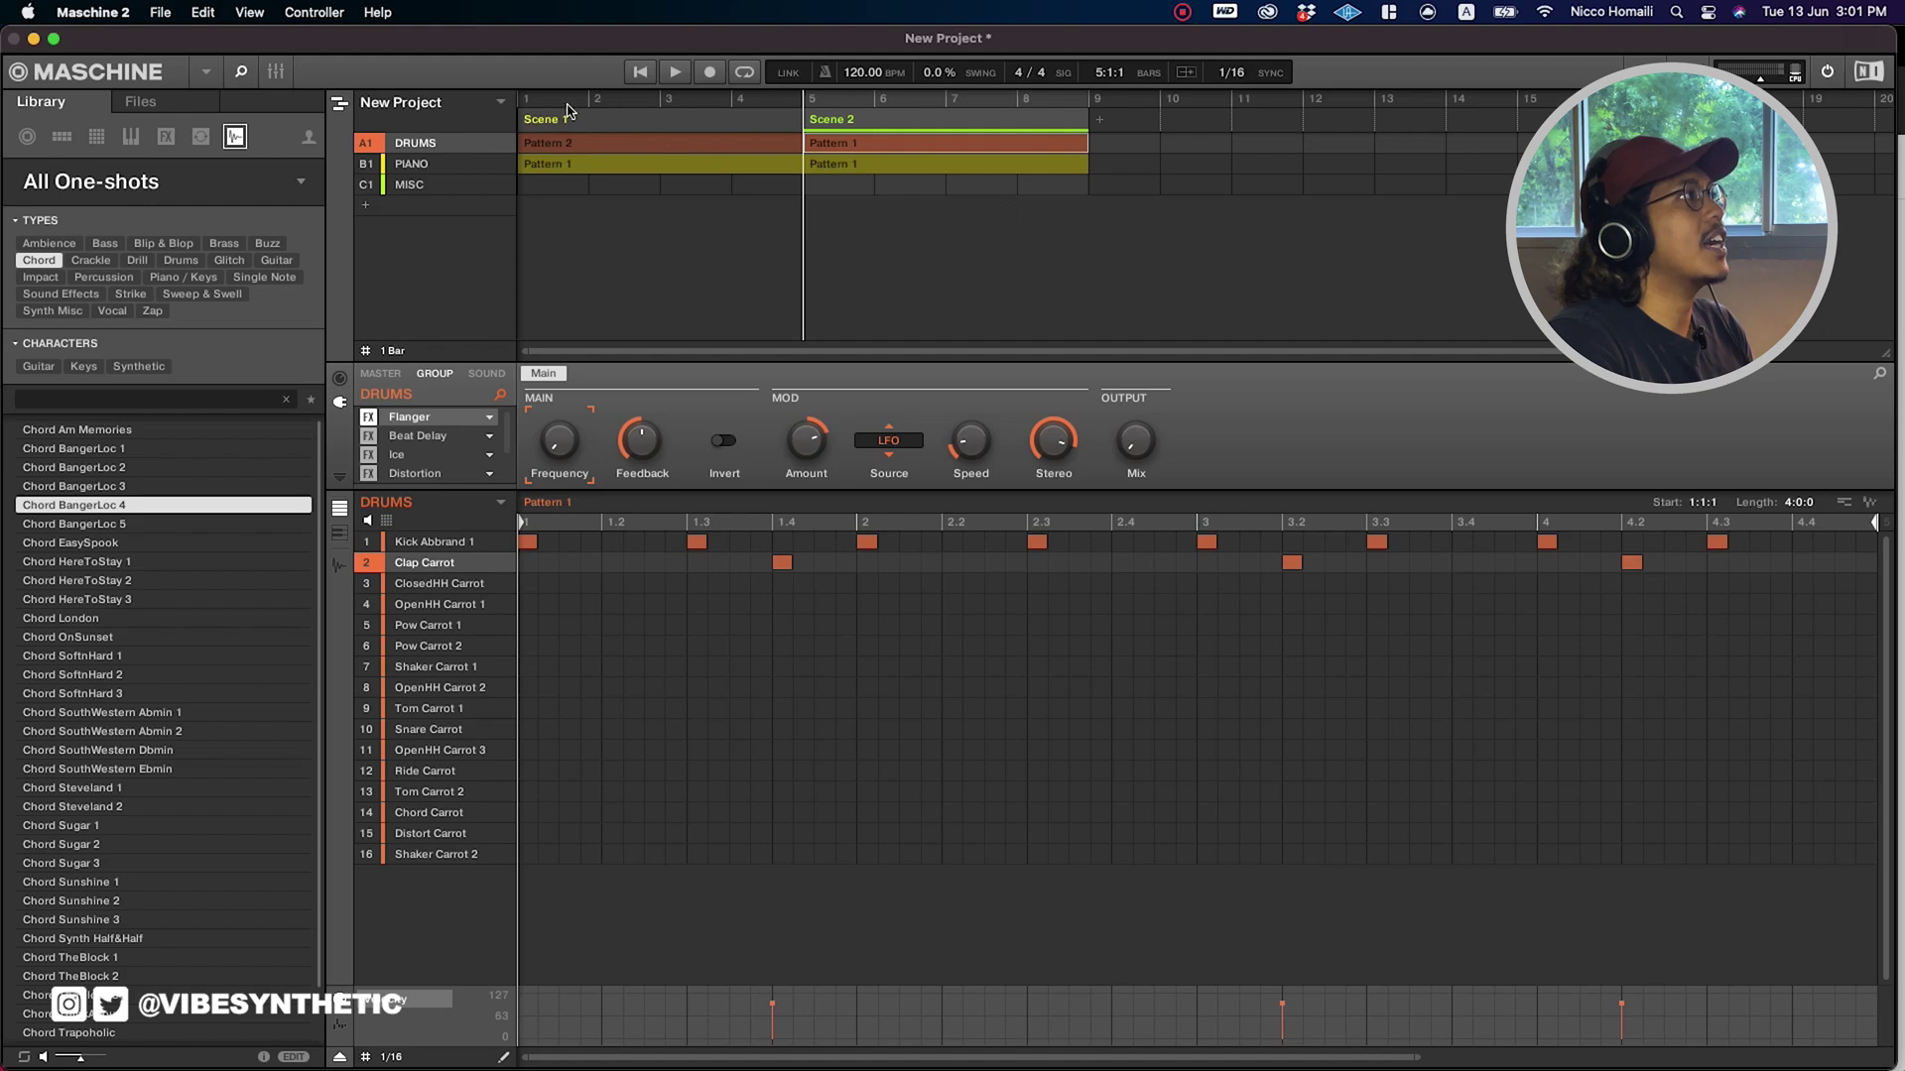
# Duplicate both sections to start at bar 9 and loop playback around bar 13.
pyautogui.press('super+i')
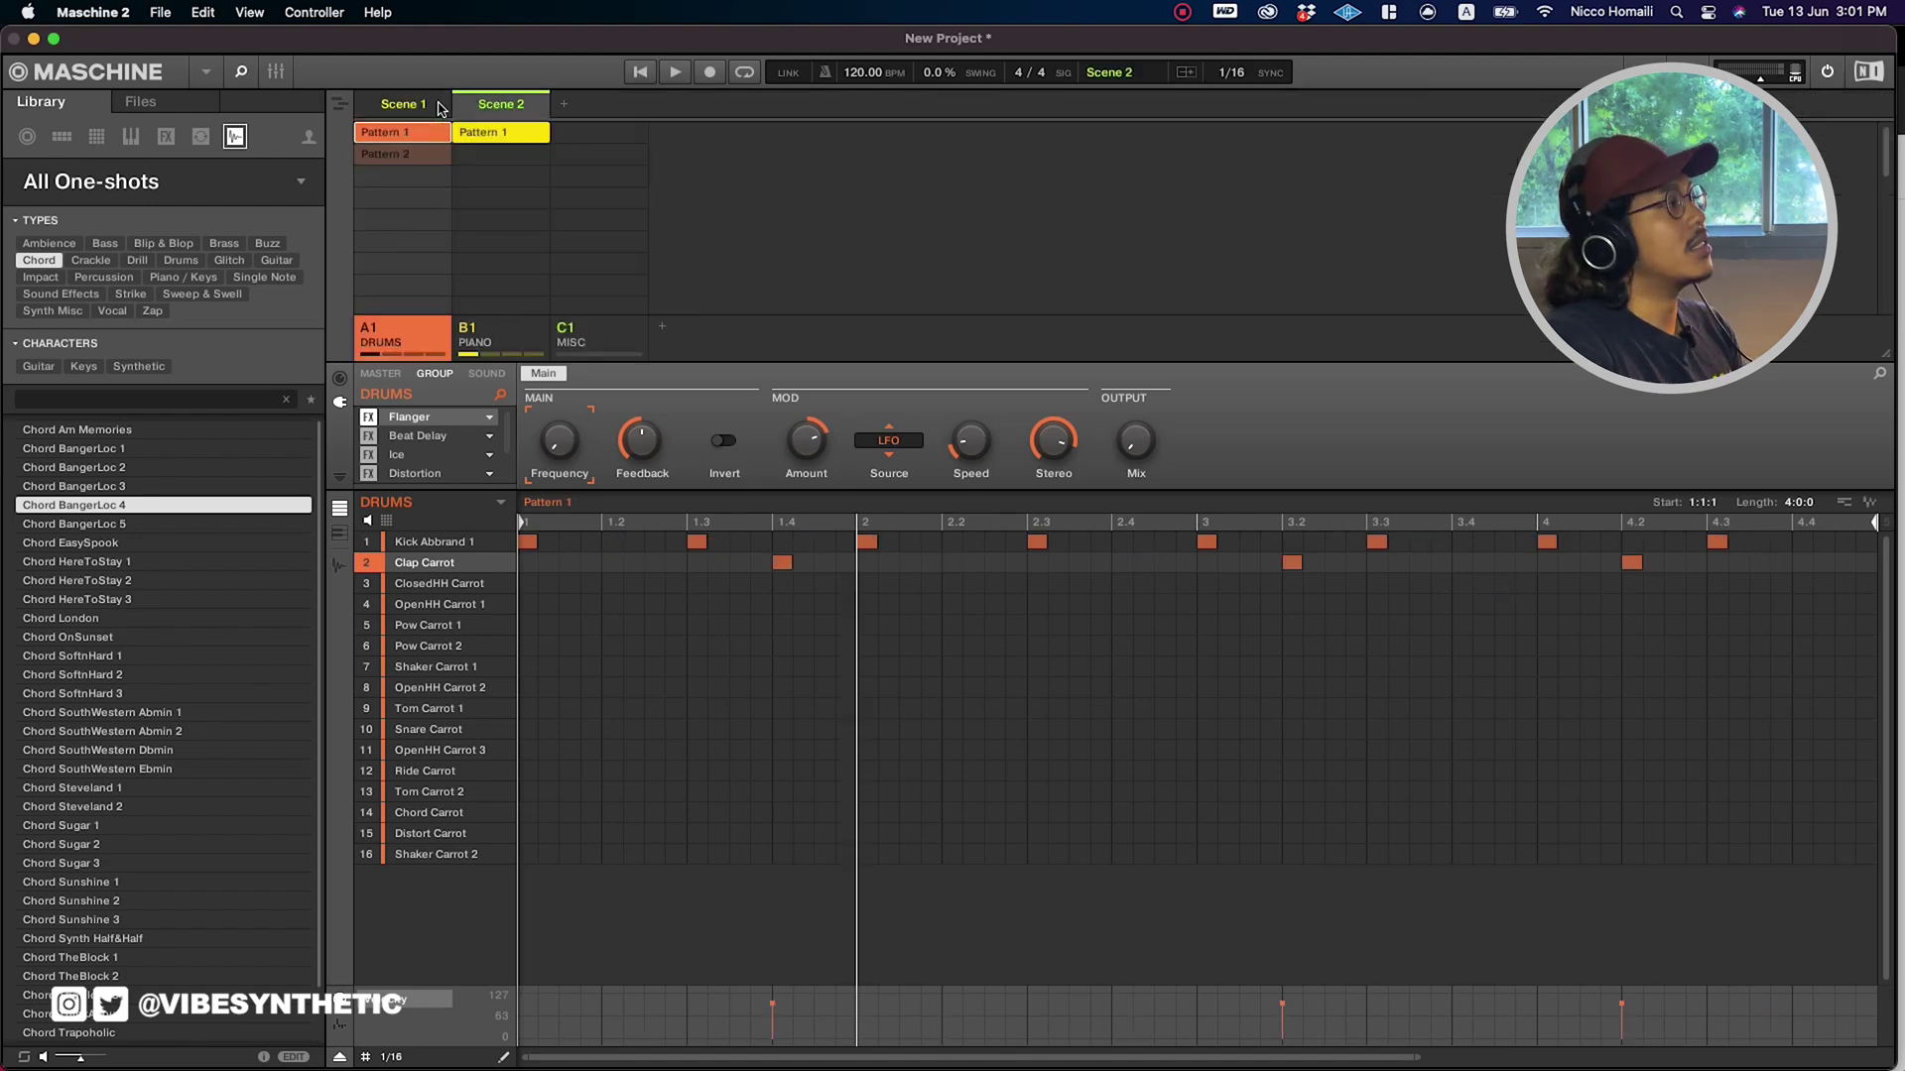
pyautogui.click(338, 103)
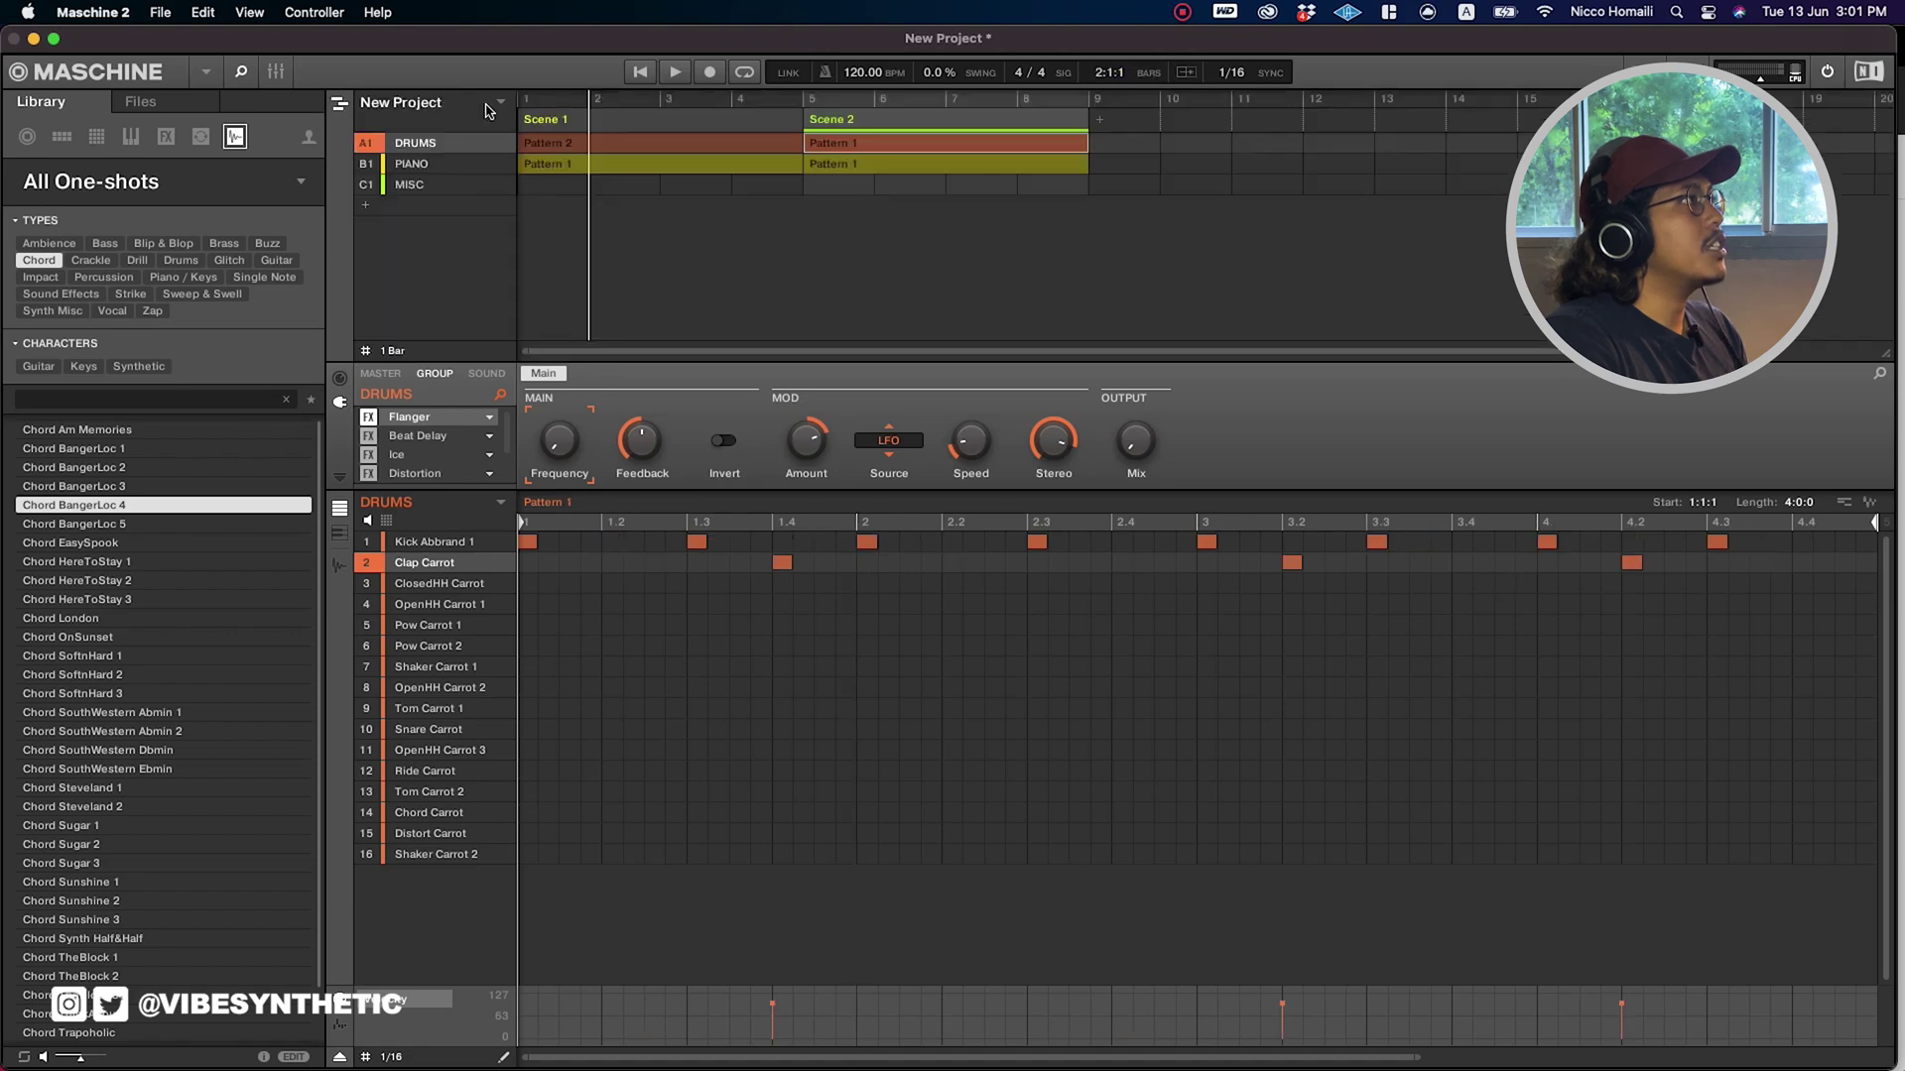
pyautogui.keyDown('shift'); pyautogui.click(595, 117); pyautogui.keyUp('shift')
pyautogui.press('super+d')
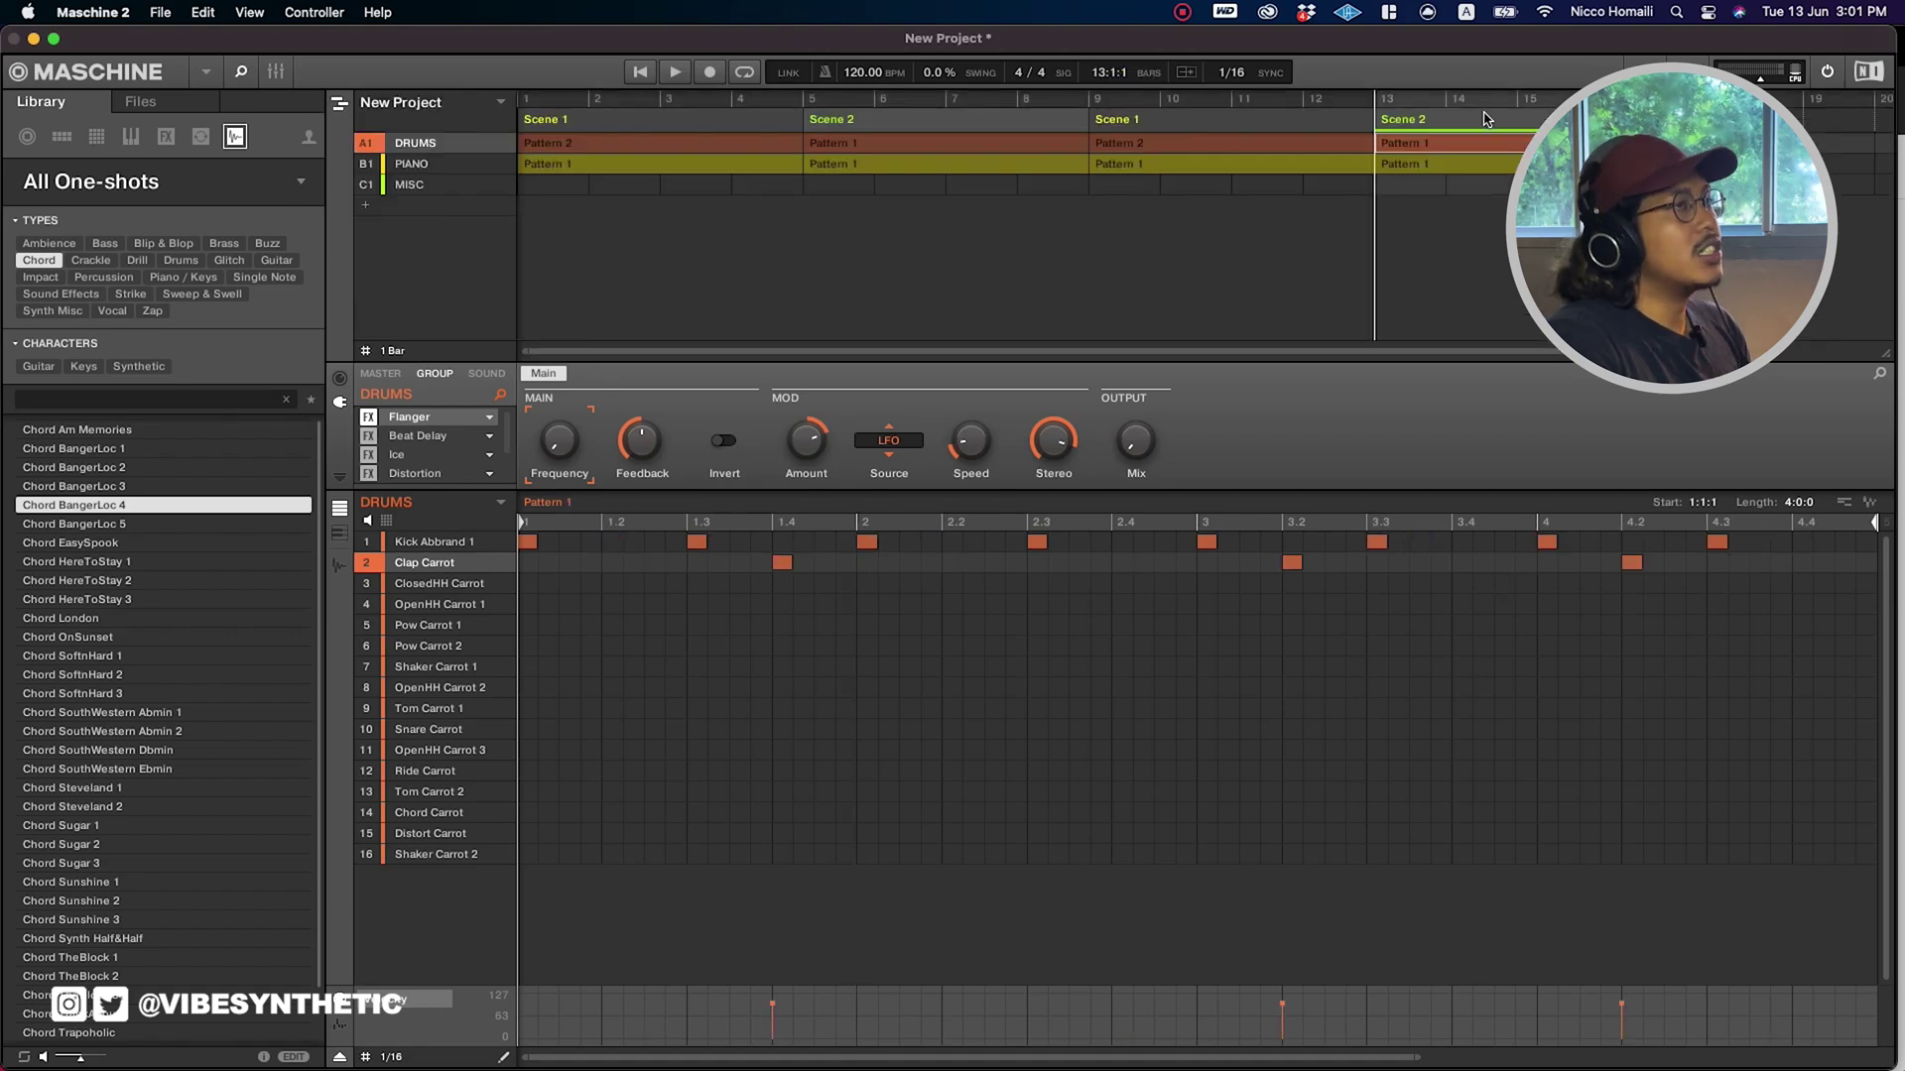
pyautogui.click(1381, 99)
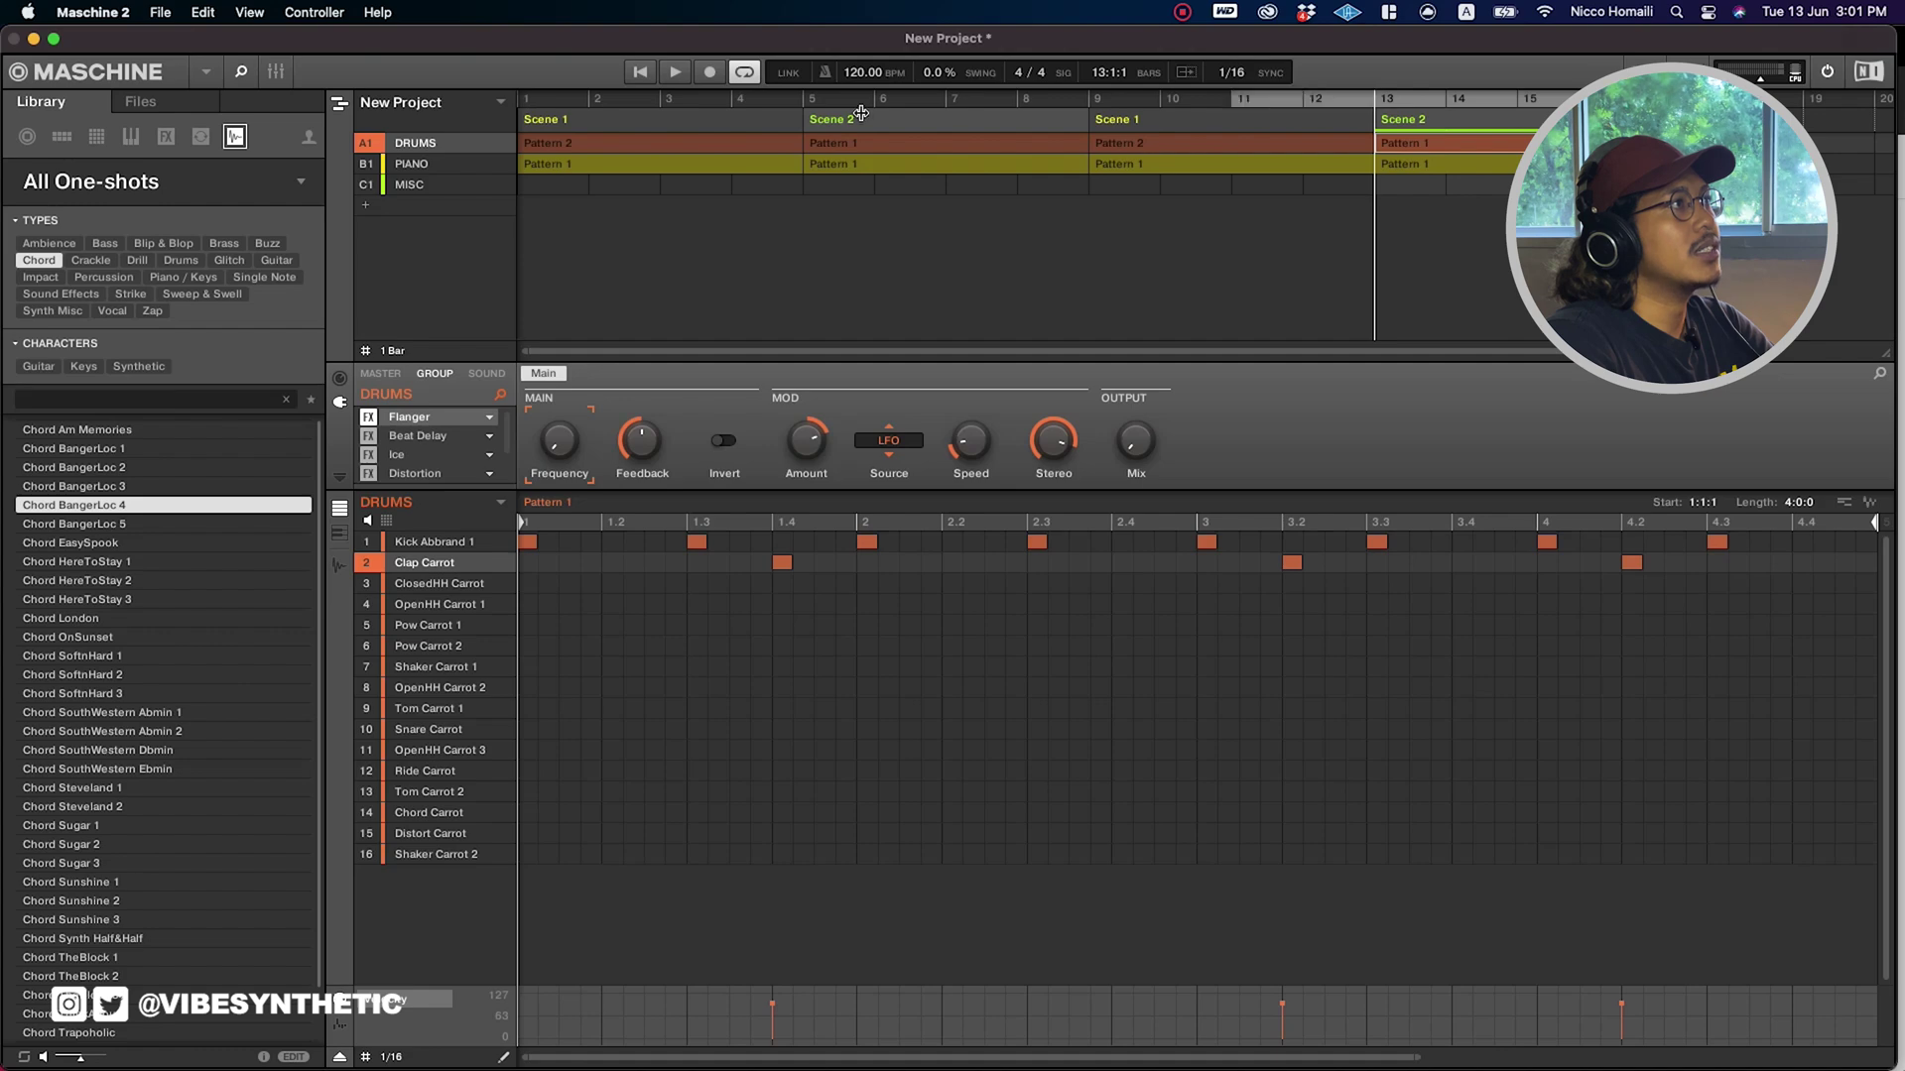
# Play the arrangement from bar 1 through the alternating scenes, then stop it.
pyautogui.click(651, 70)
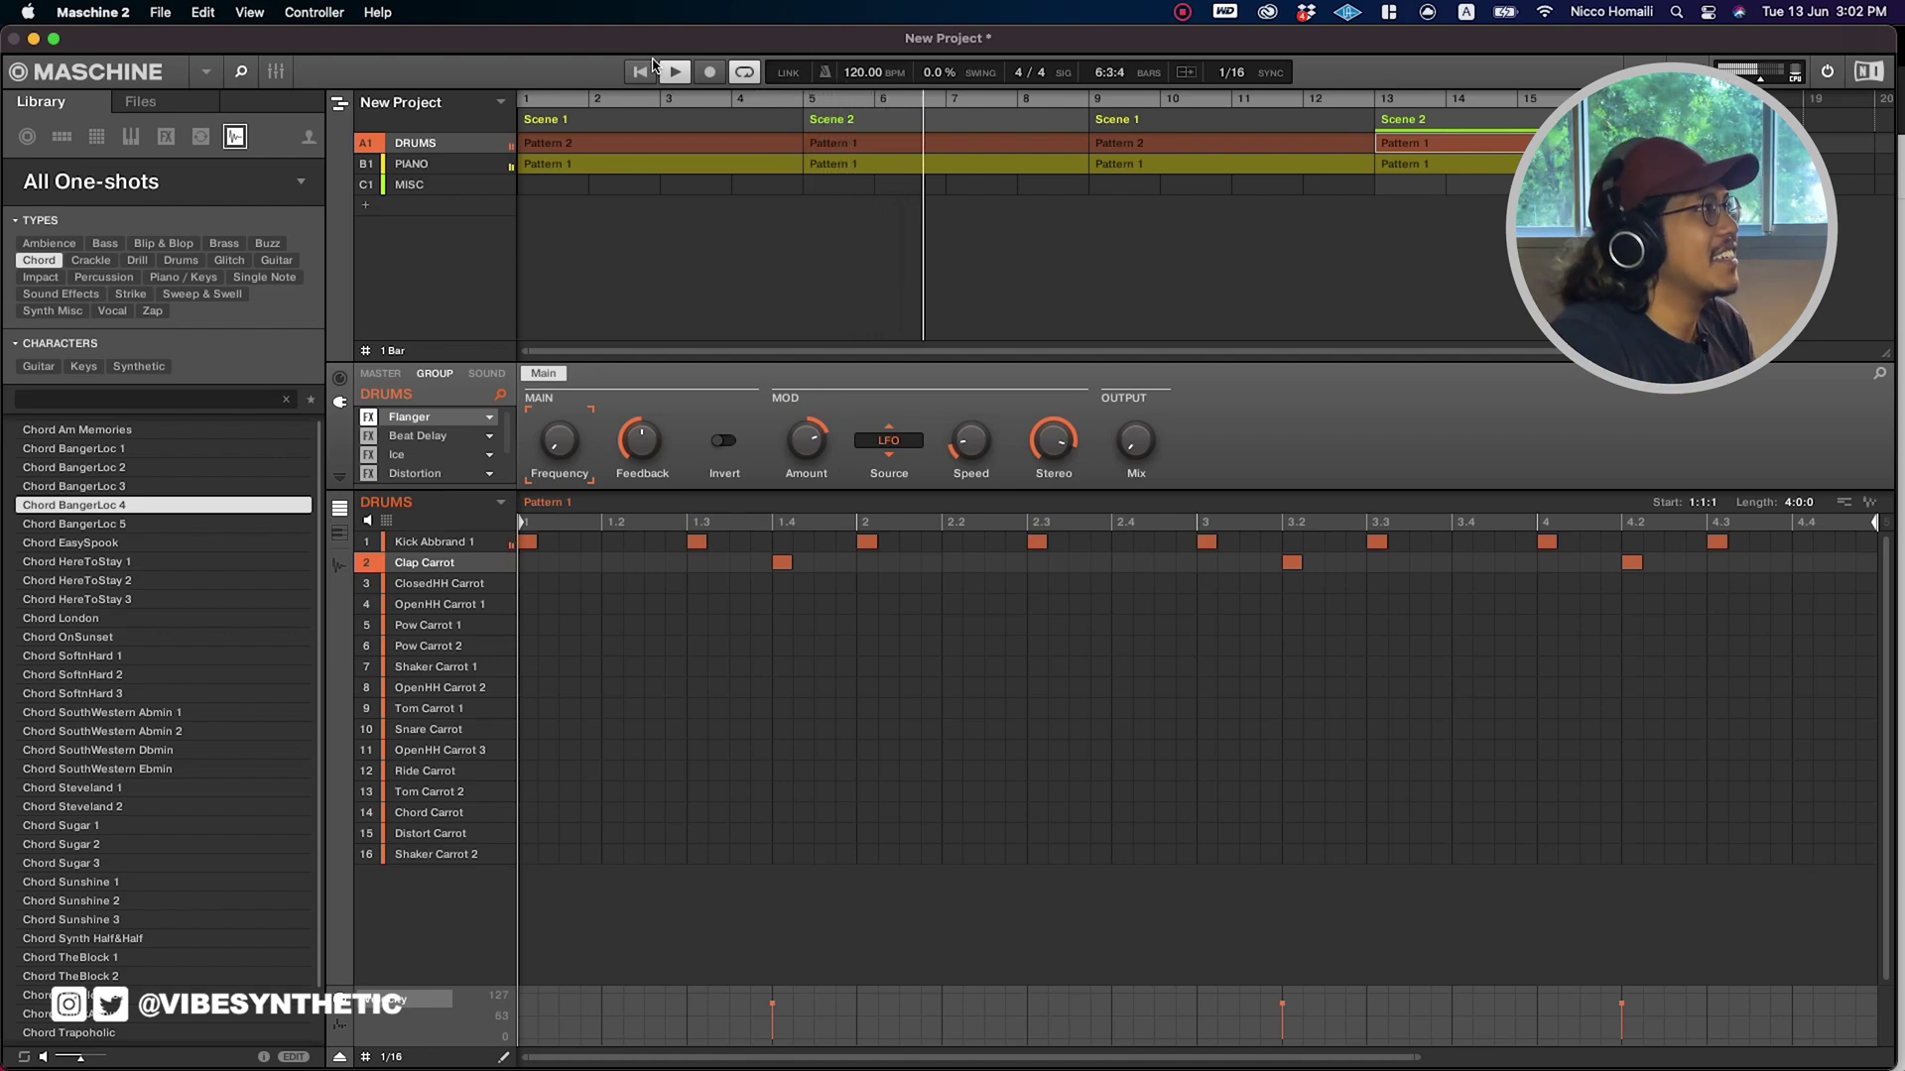
pyautogui.click(679, 70)
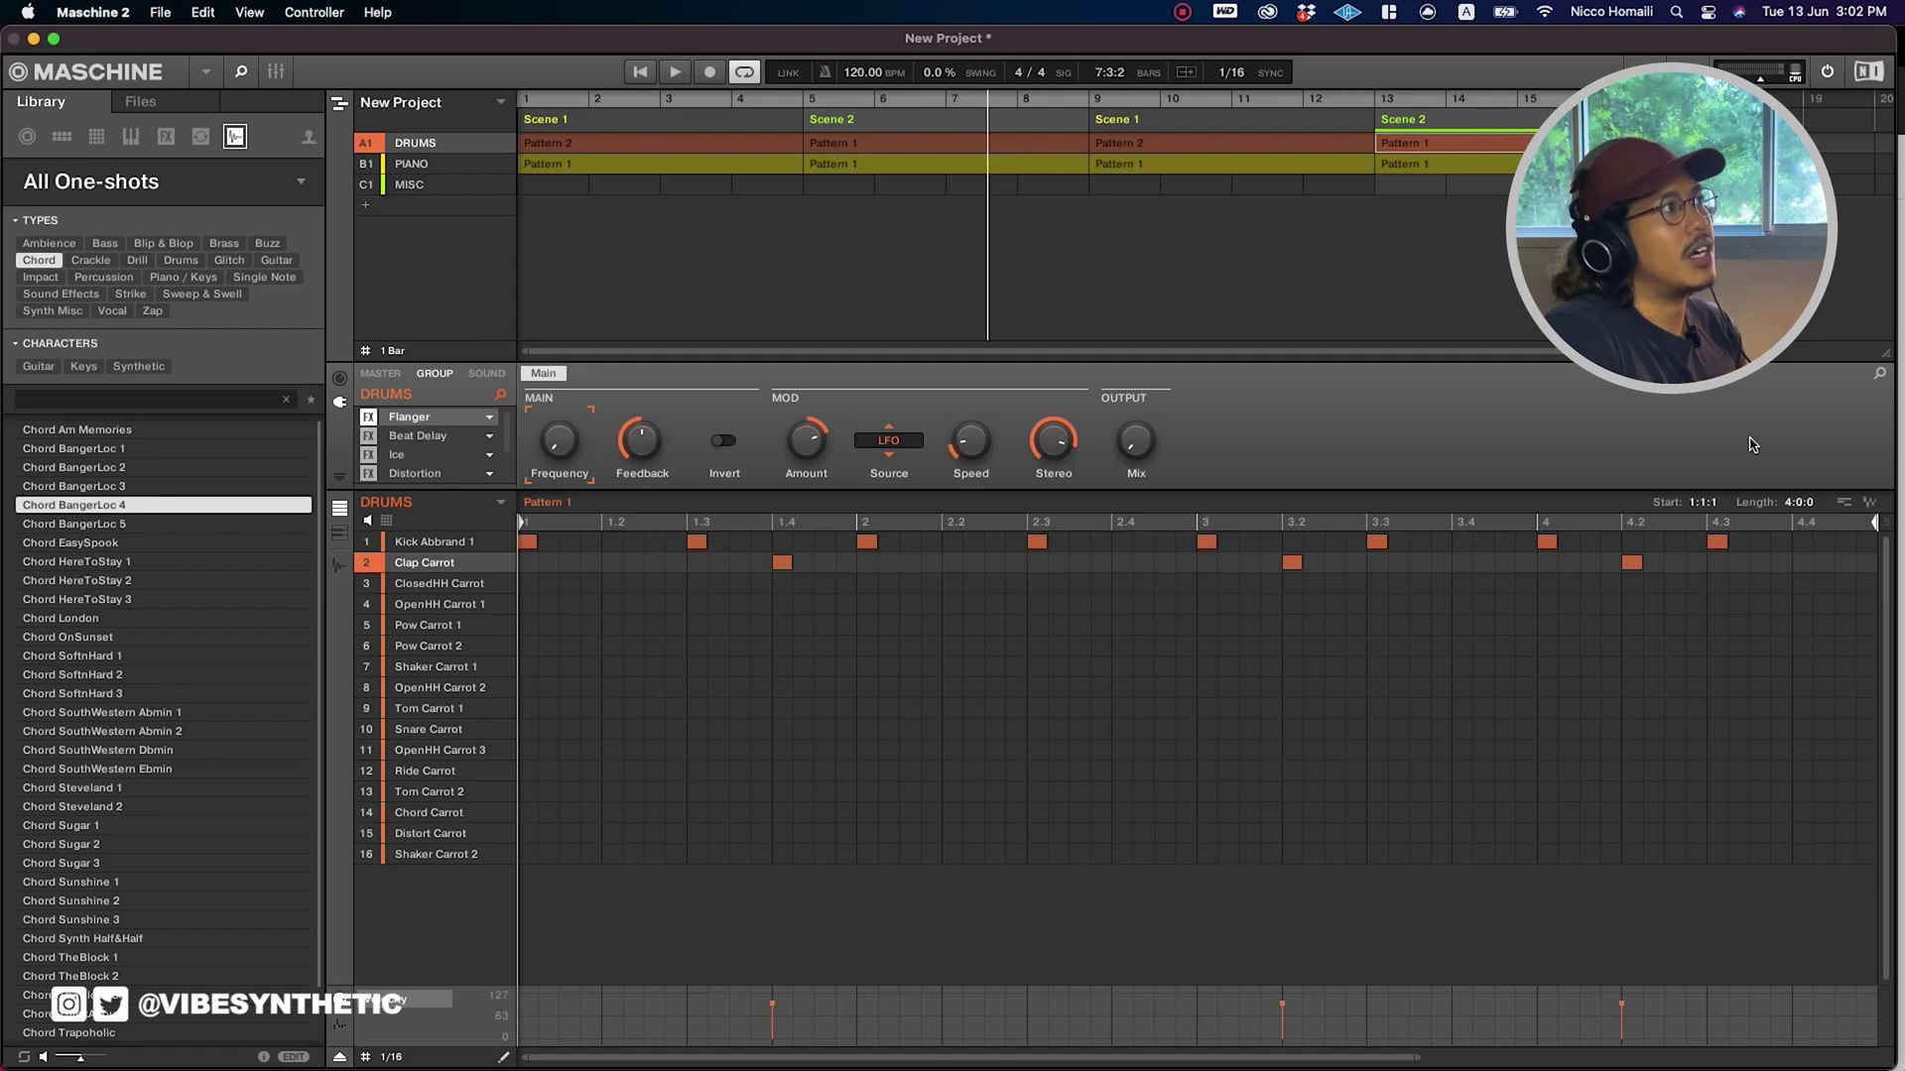
# Undo back to Scene 1 only, convert that section to clips, then show the Ideas overview.
pyautogui.press('super+z')
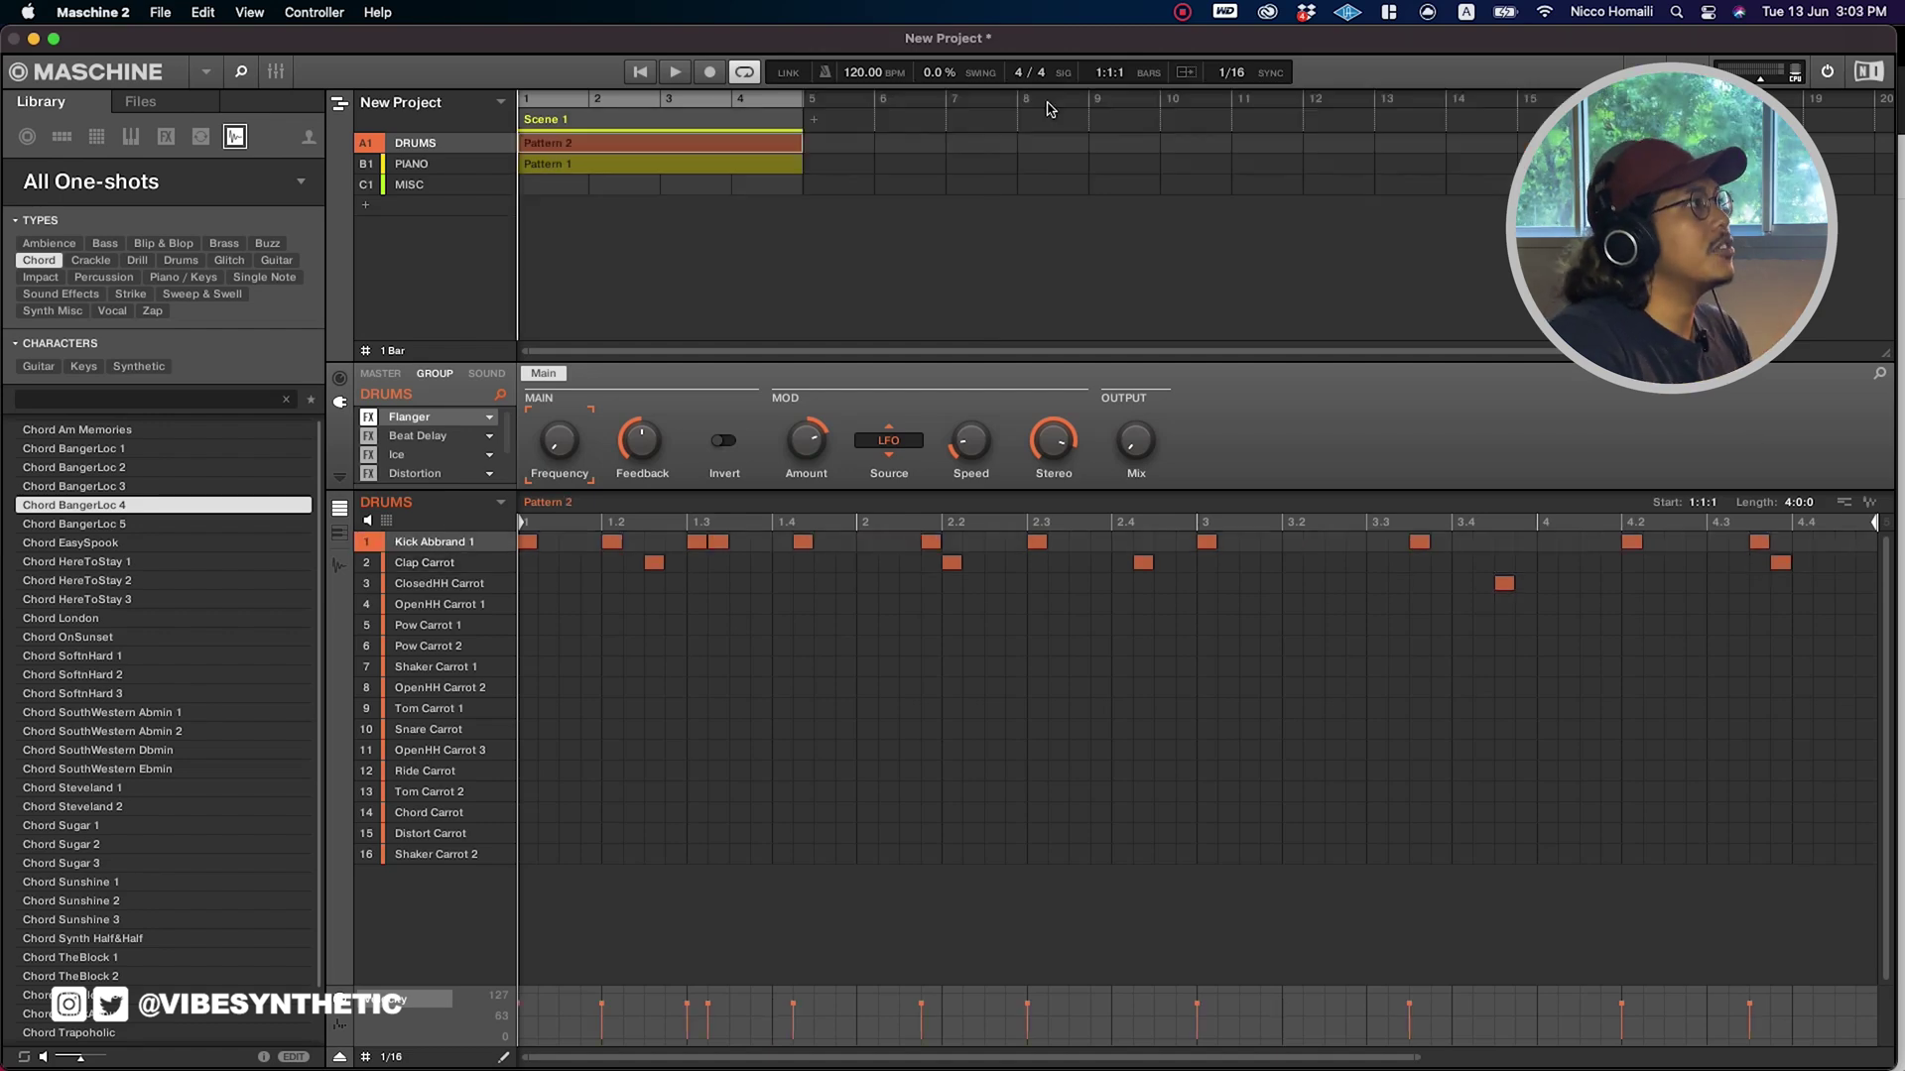
pyautogui.rightClick(656, 126)
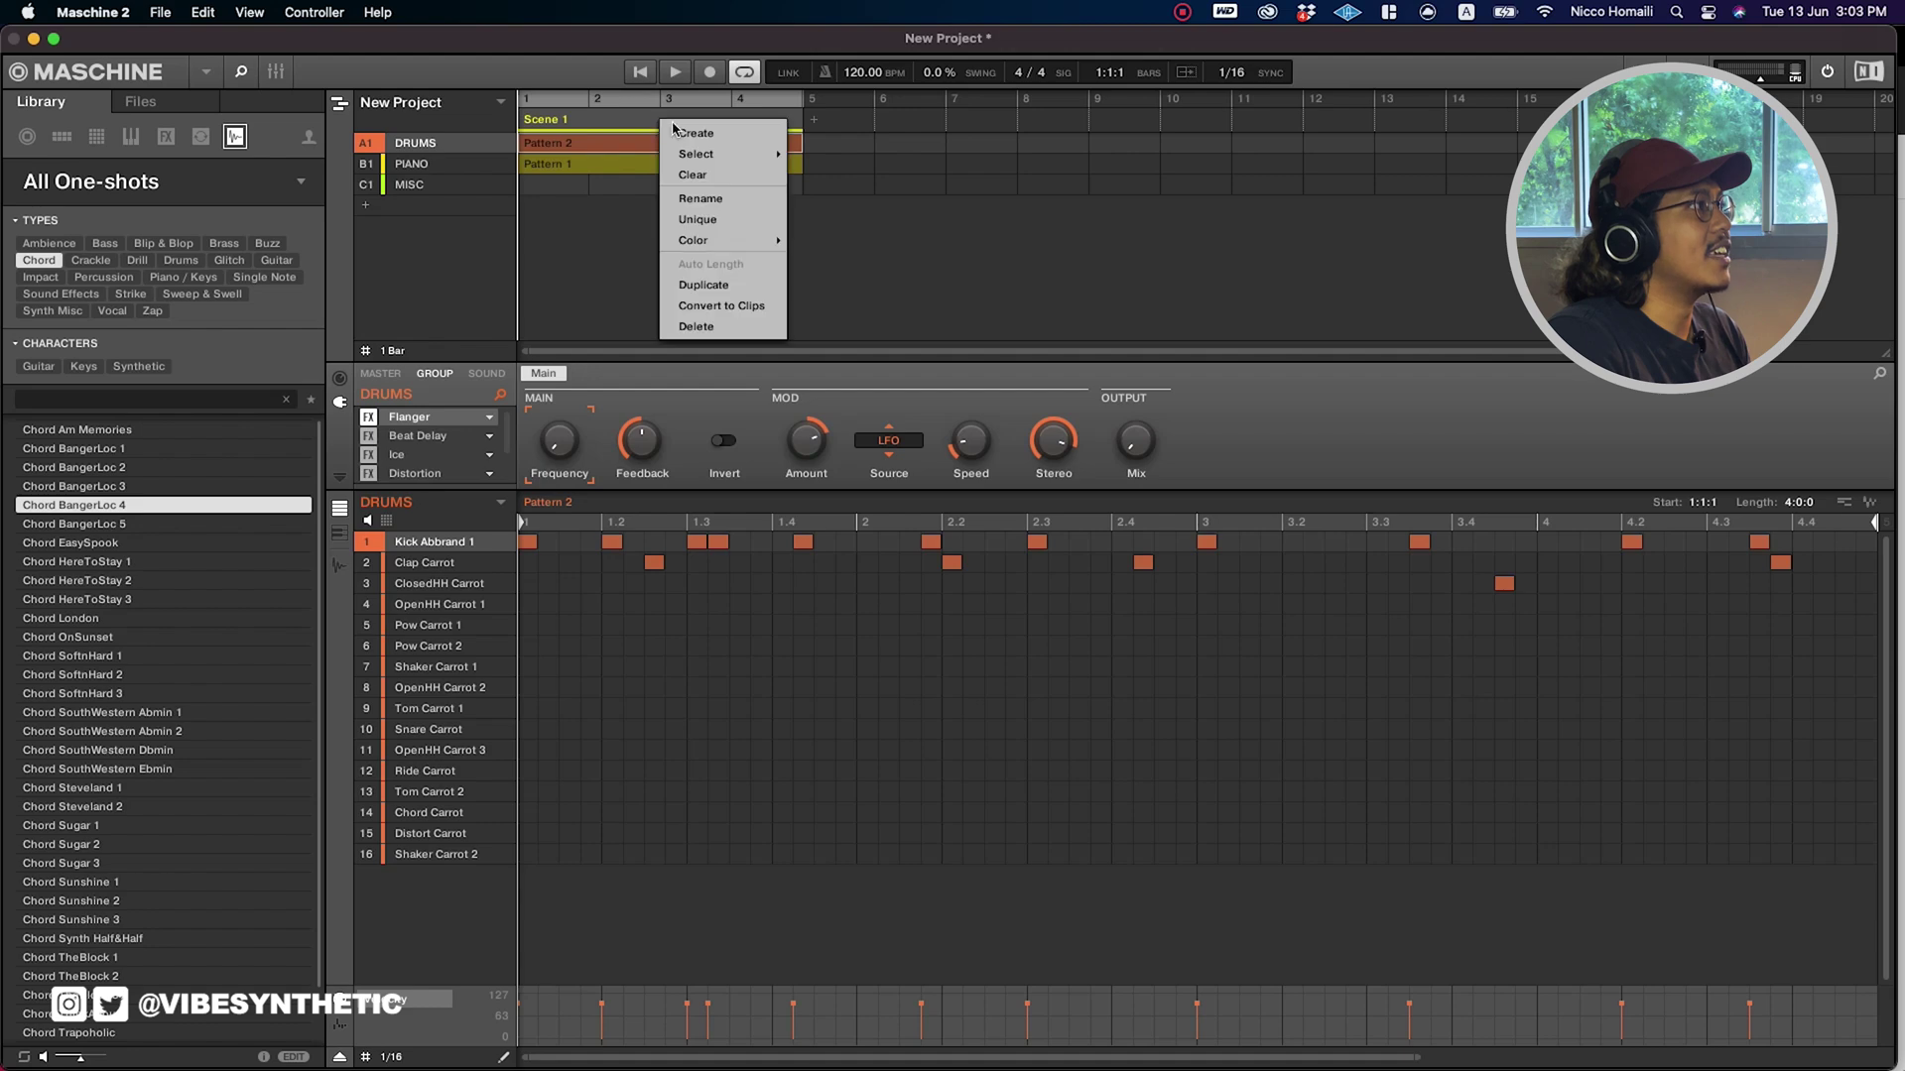
pyautogui.click(638, 121)
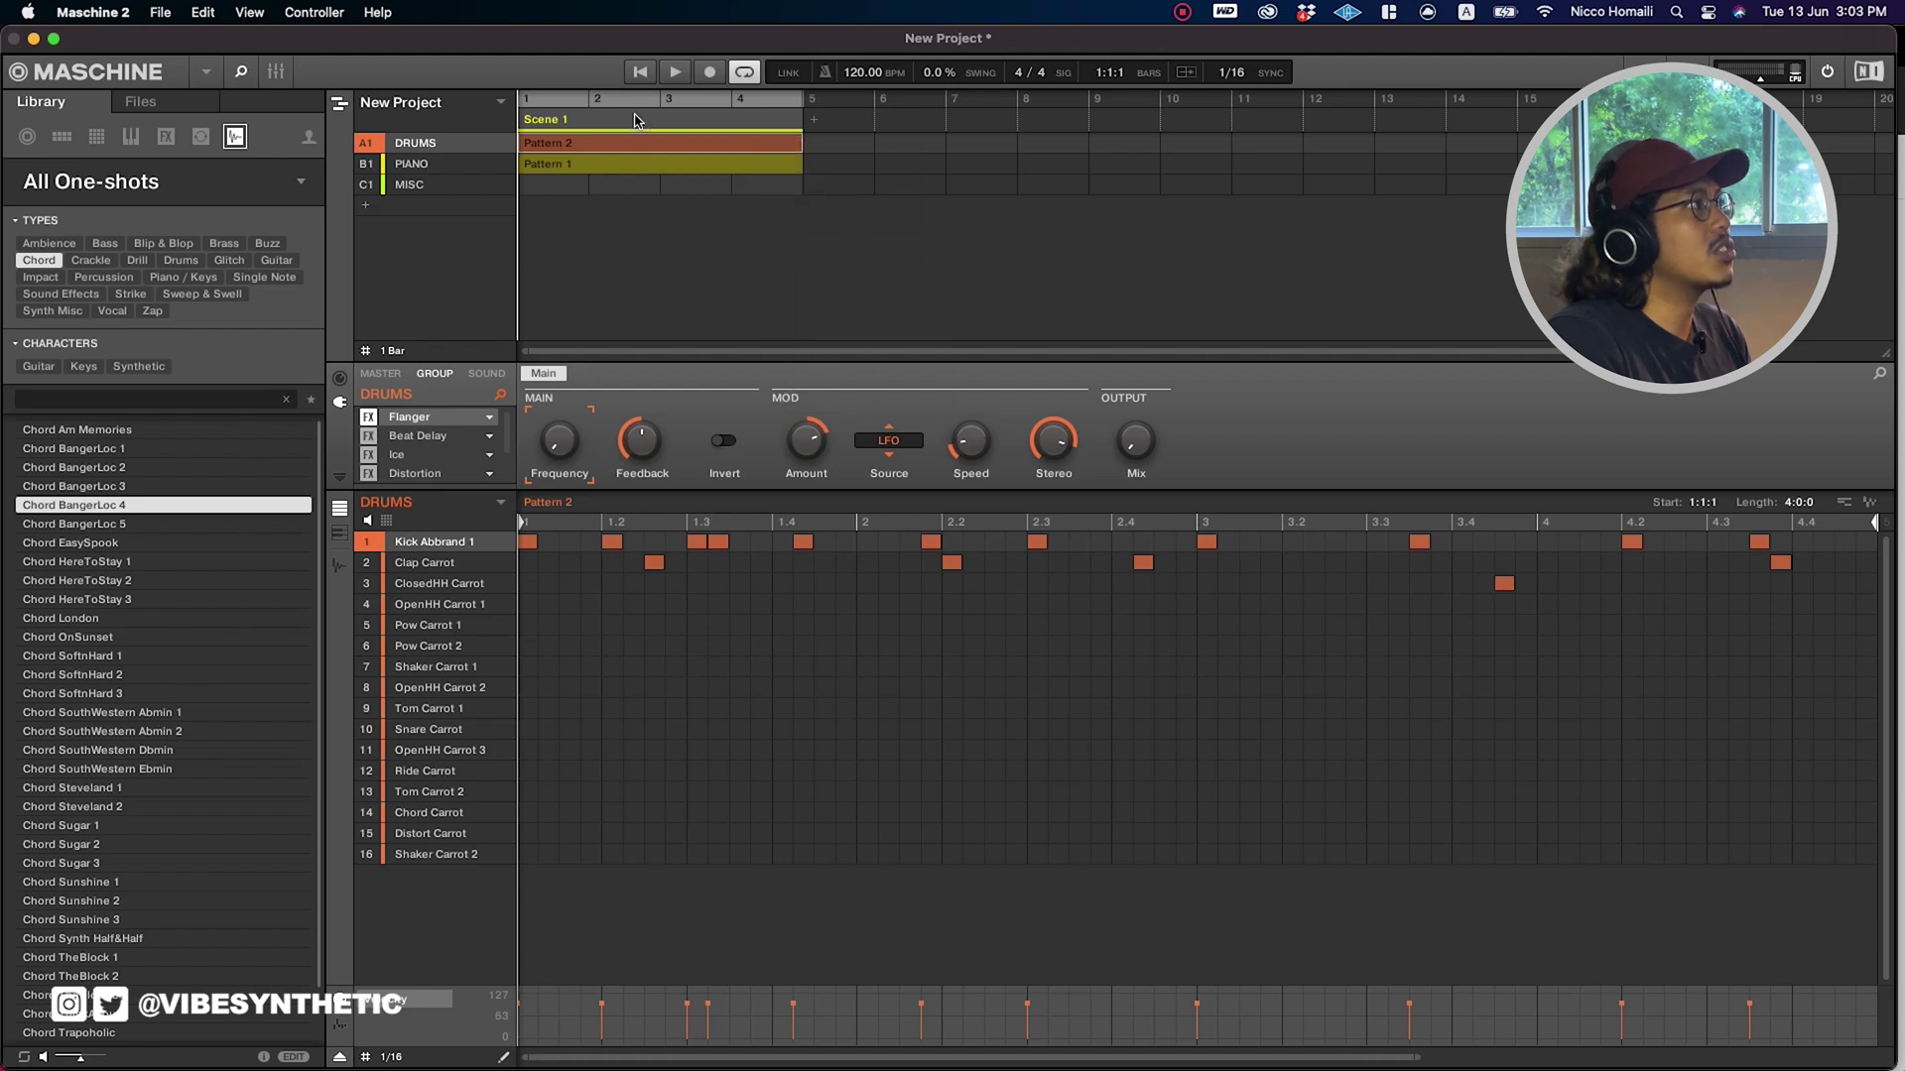
pyautogui.rightClick(656, 120)
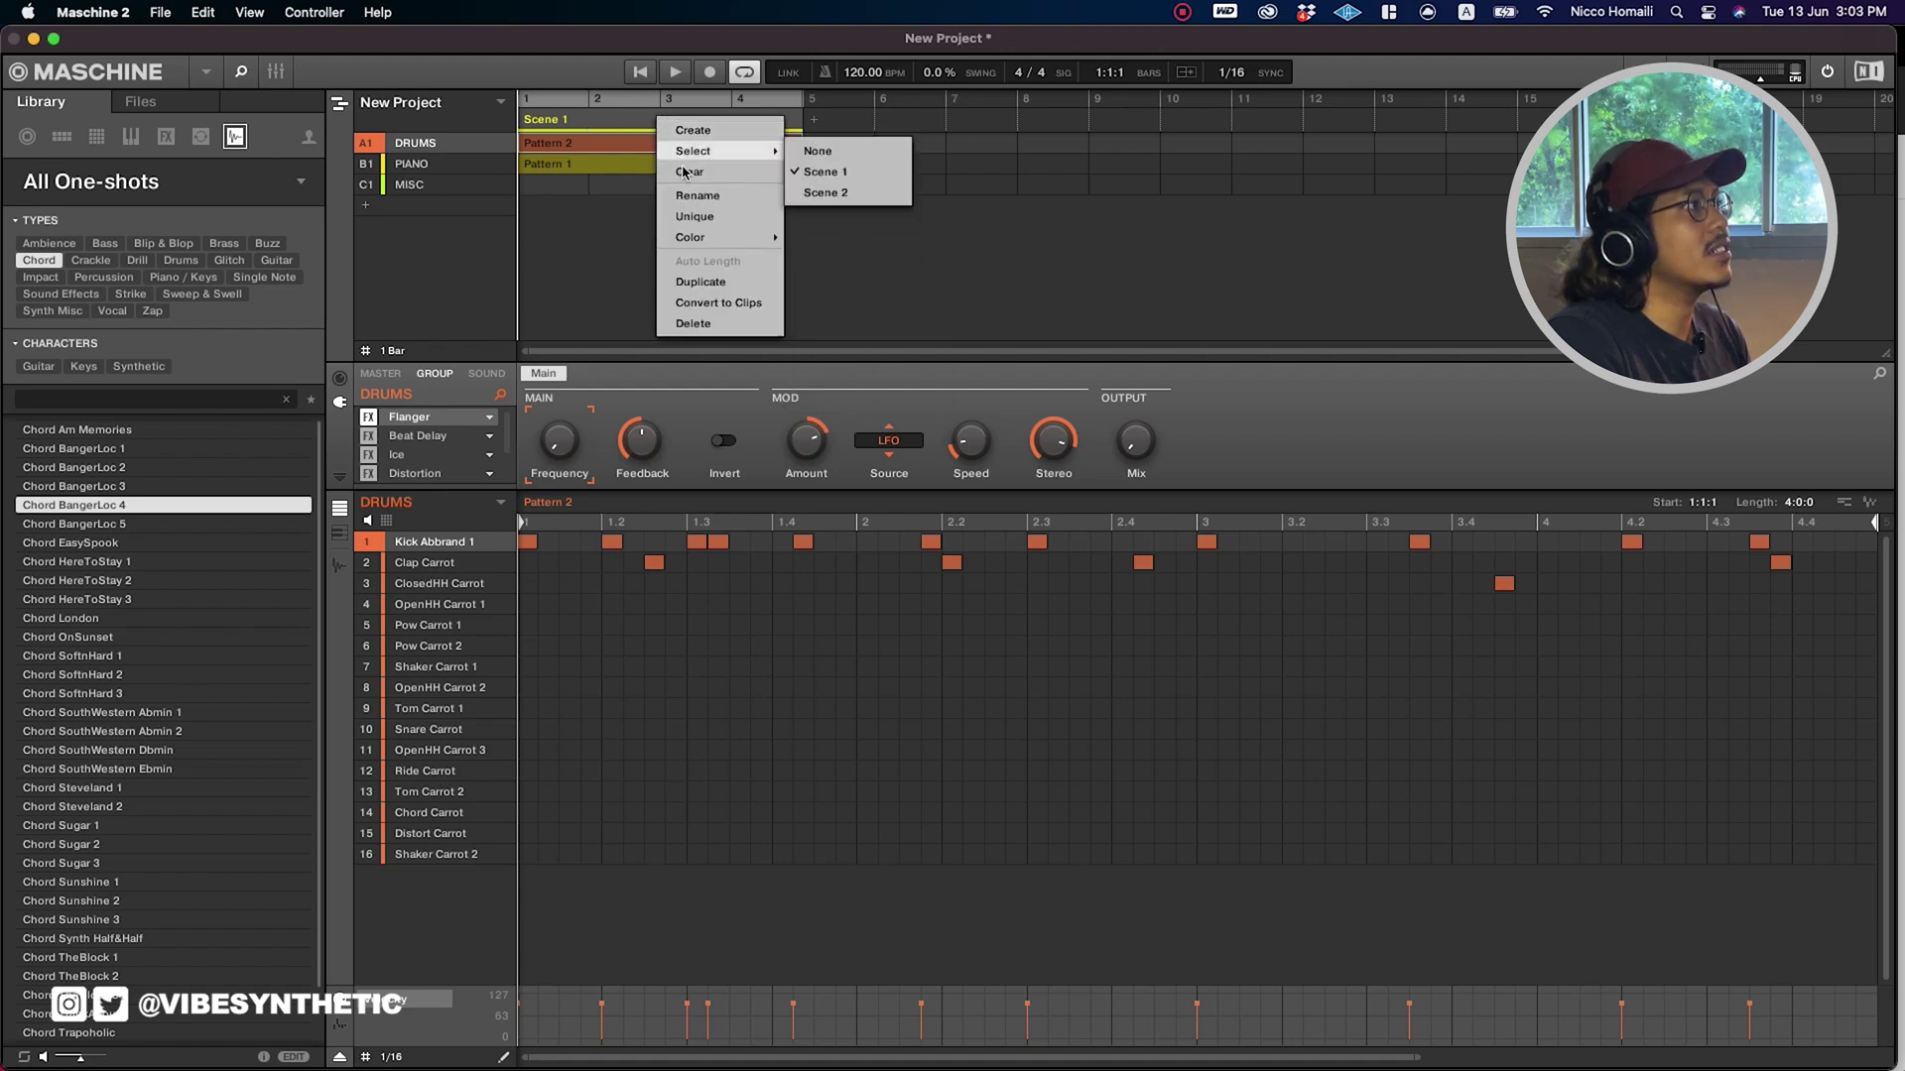
pyautogui.click(738, 303)
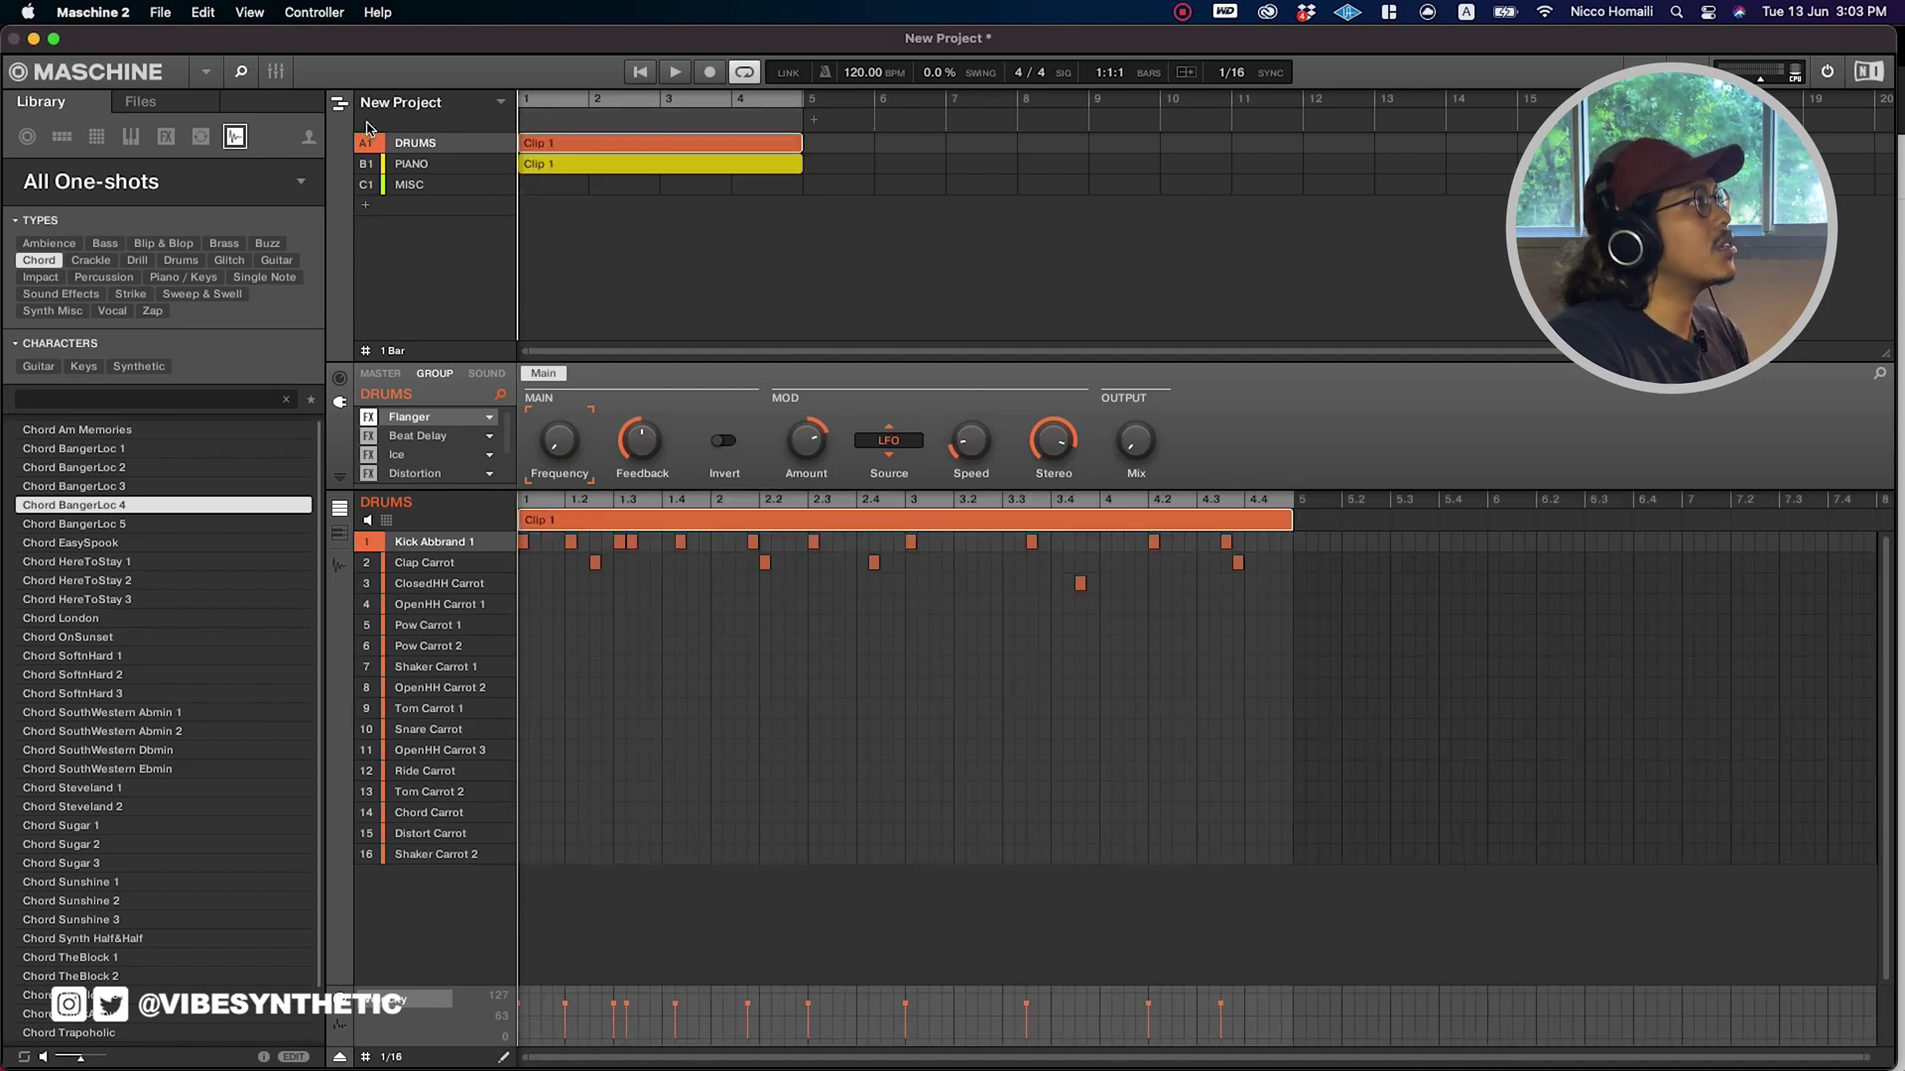
pyautogui.click(340, 107)
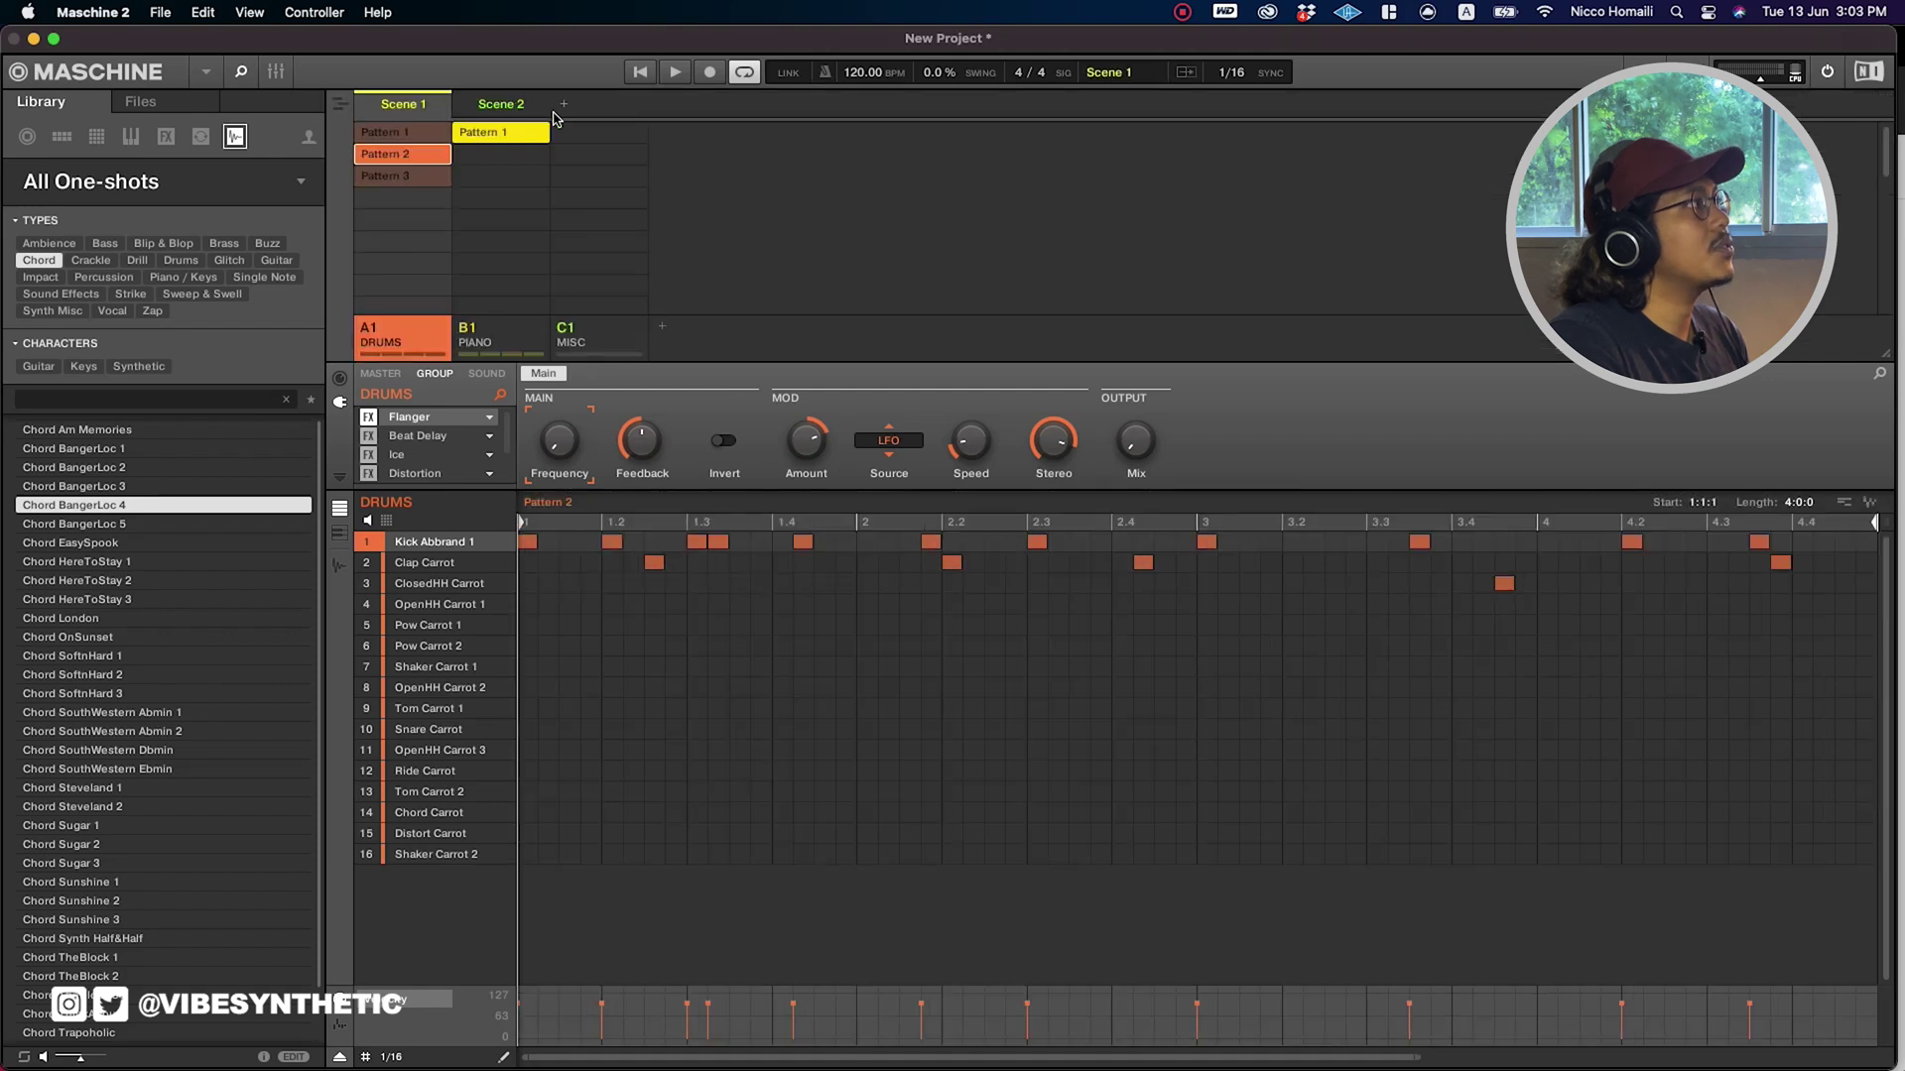
# Flip between Scene 2 and Scene 1, then return to the timeline showing the four-bar Clip 1s.
pyautogui.click(485, 112)
pyautogui.click(414, 107)
pyautogui.click(477, 107)
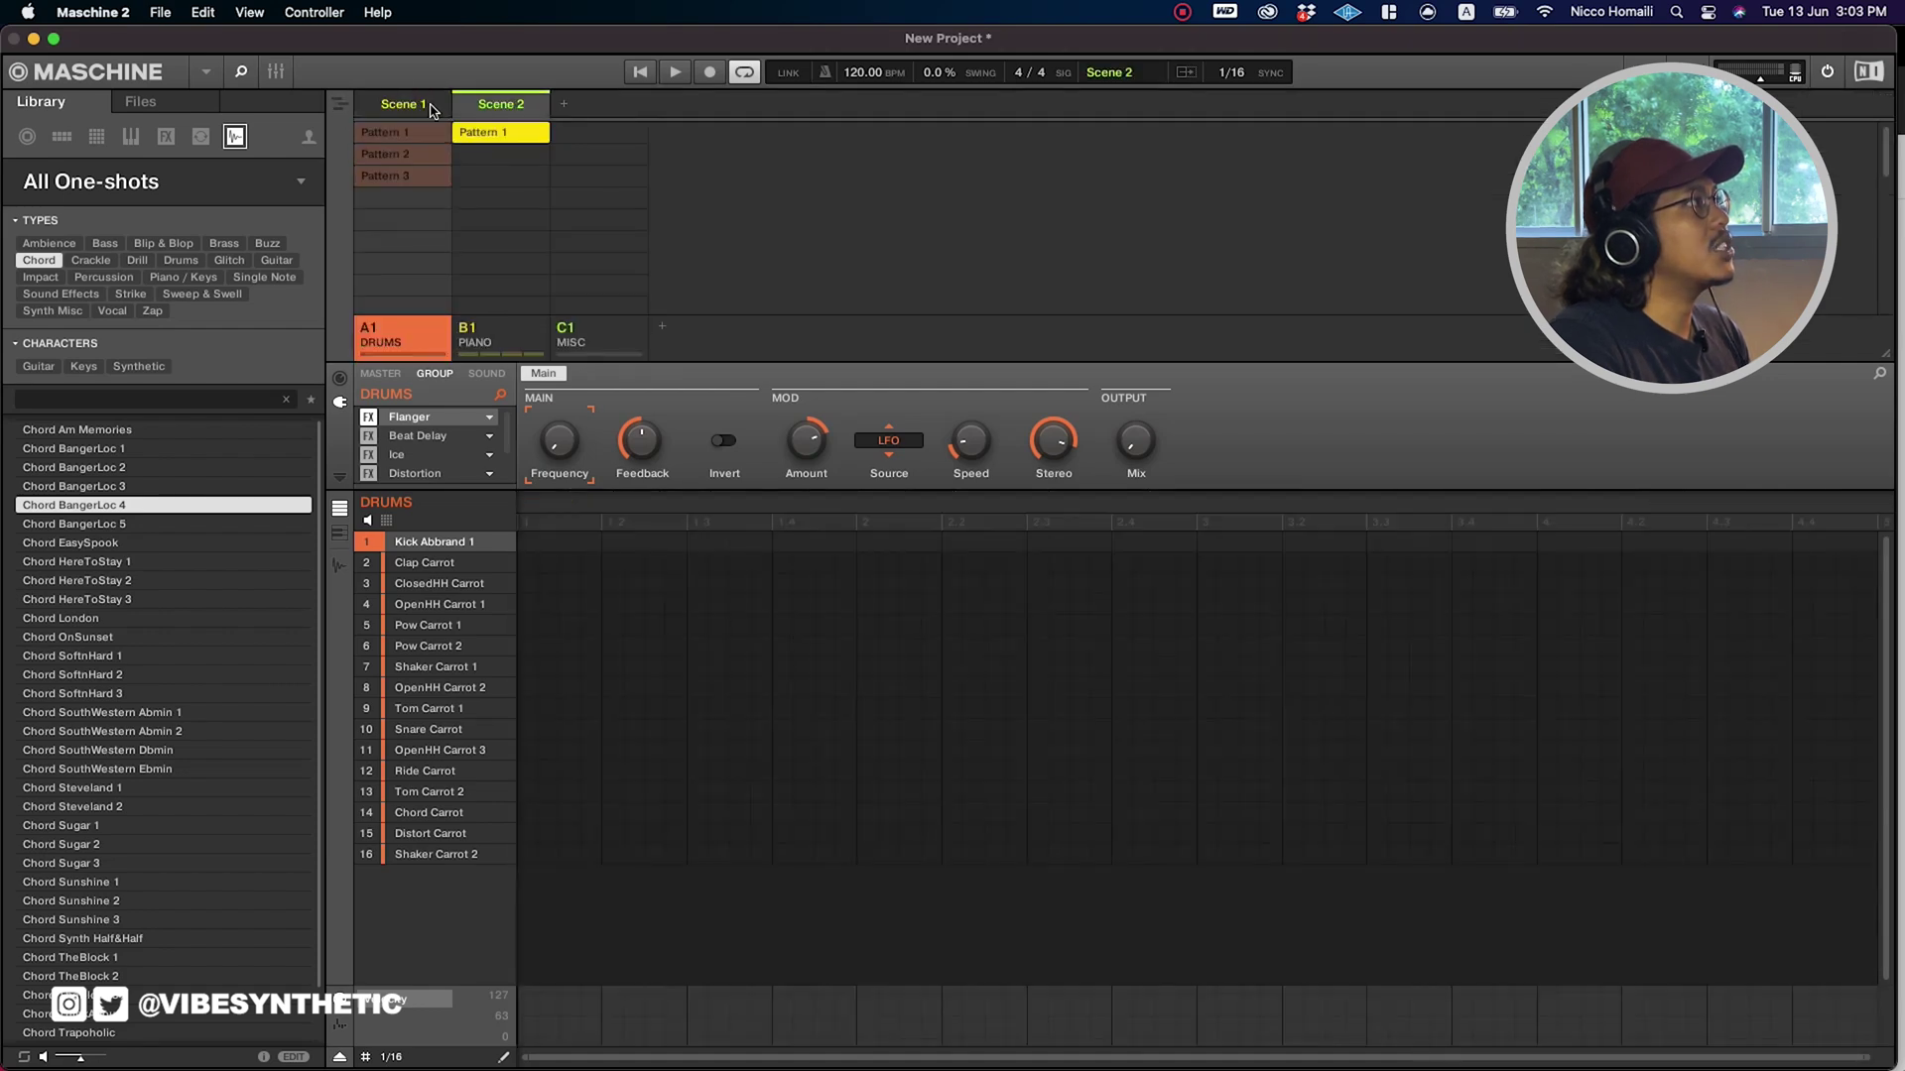
pyautogui.click(417, 107)
pyautogui.click(338, 105)
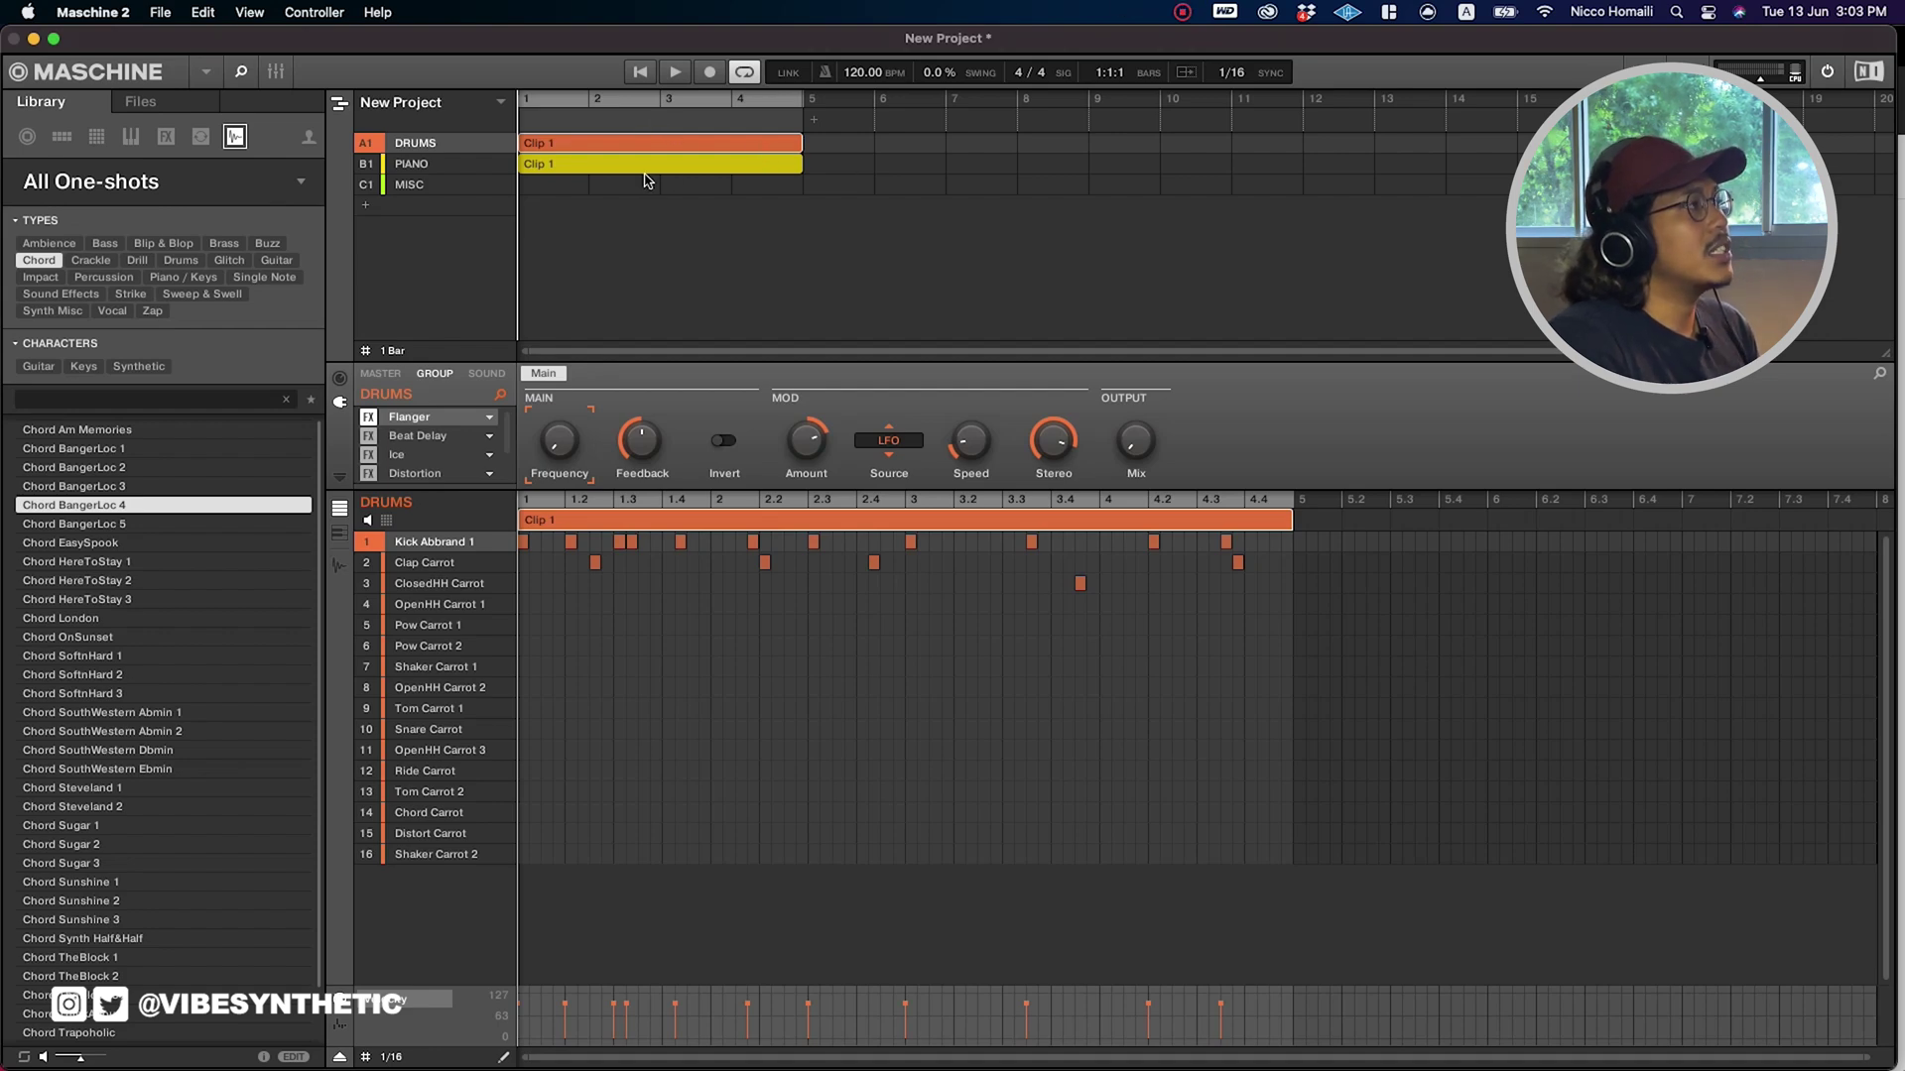
# Draw extra Pow Carrot 1, ClosedHH, Shaker and OpenHH hits into Clip 1.
pyautogui.click(619, 625)
pyautogui.click(716, 625)
pyautogui.click(826, 583)
pyautogui.click(983, 625)
pyautogui.click(1153, 667)
pyautogui.click(1226, 604)
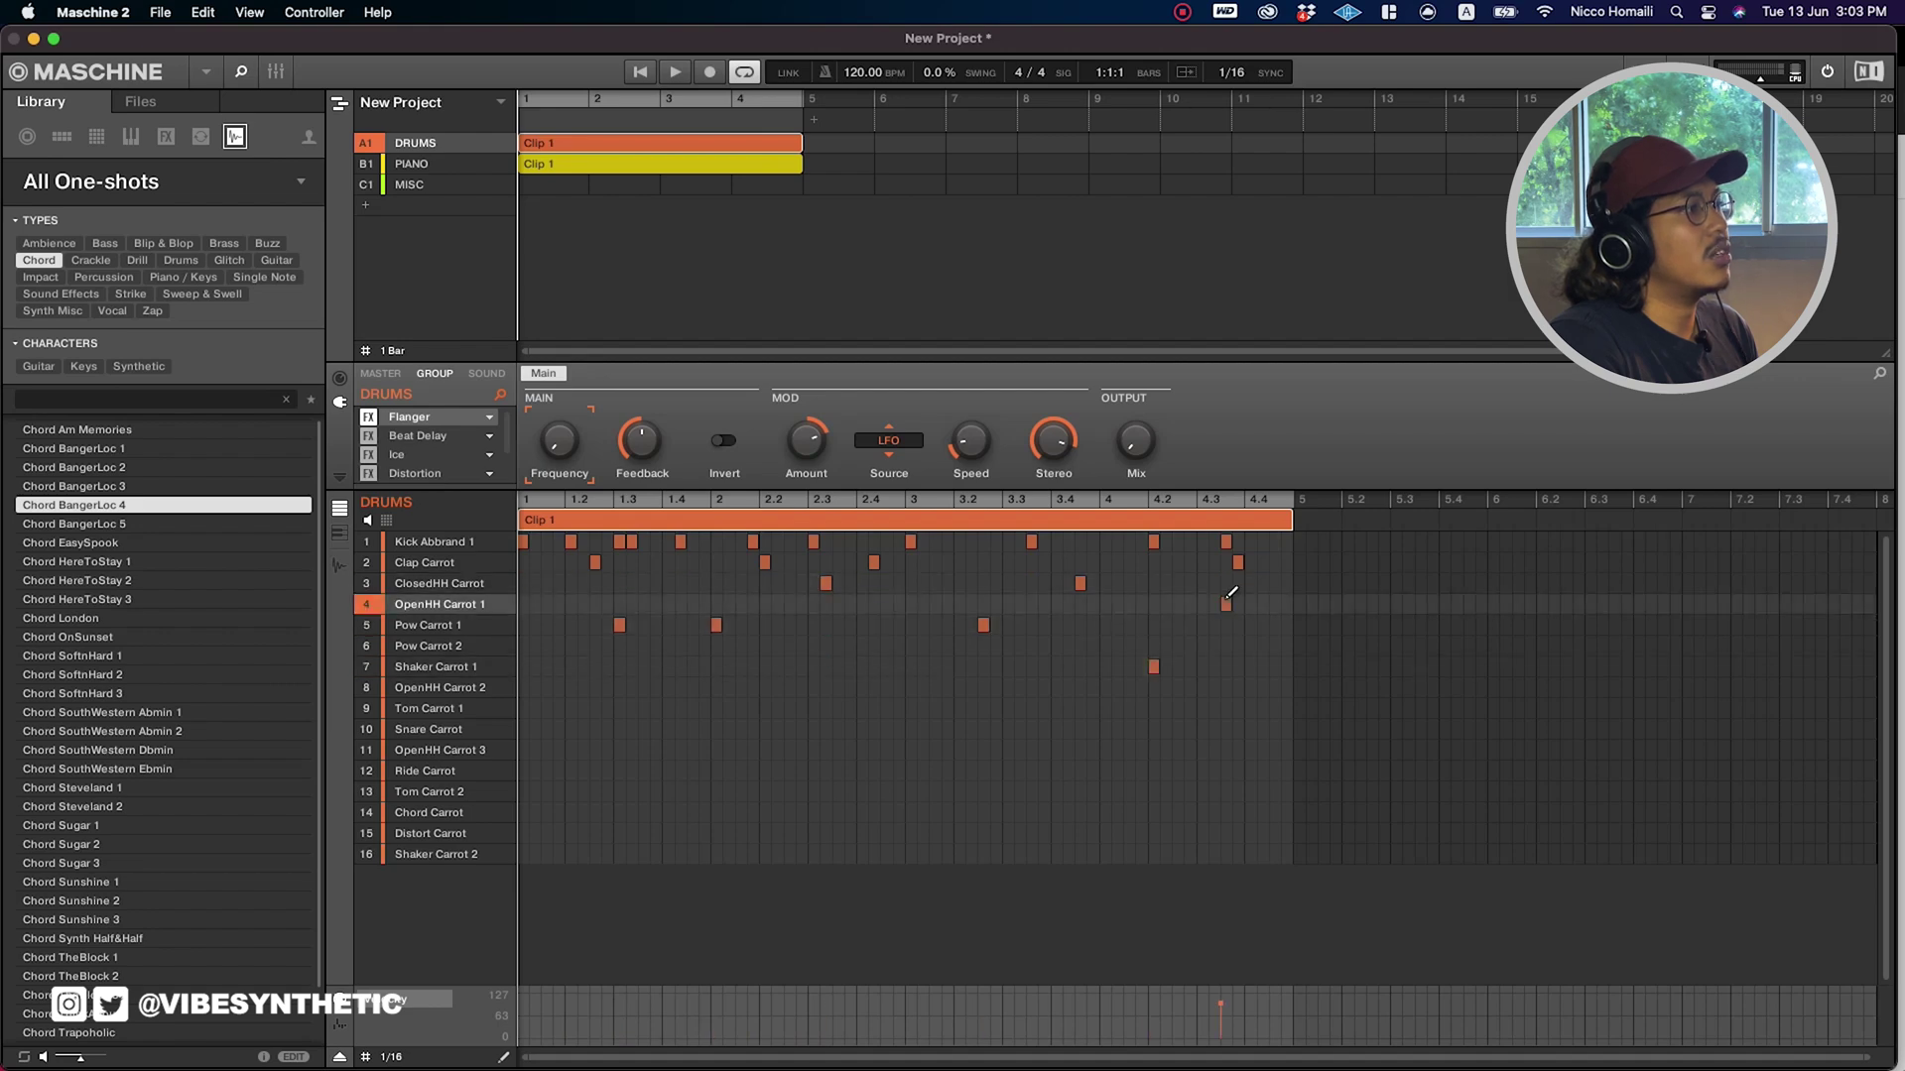
pyautogui.click(1178, 603)
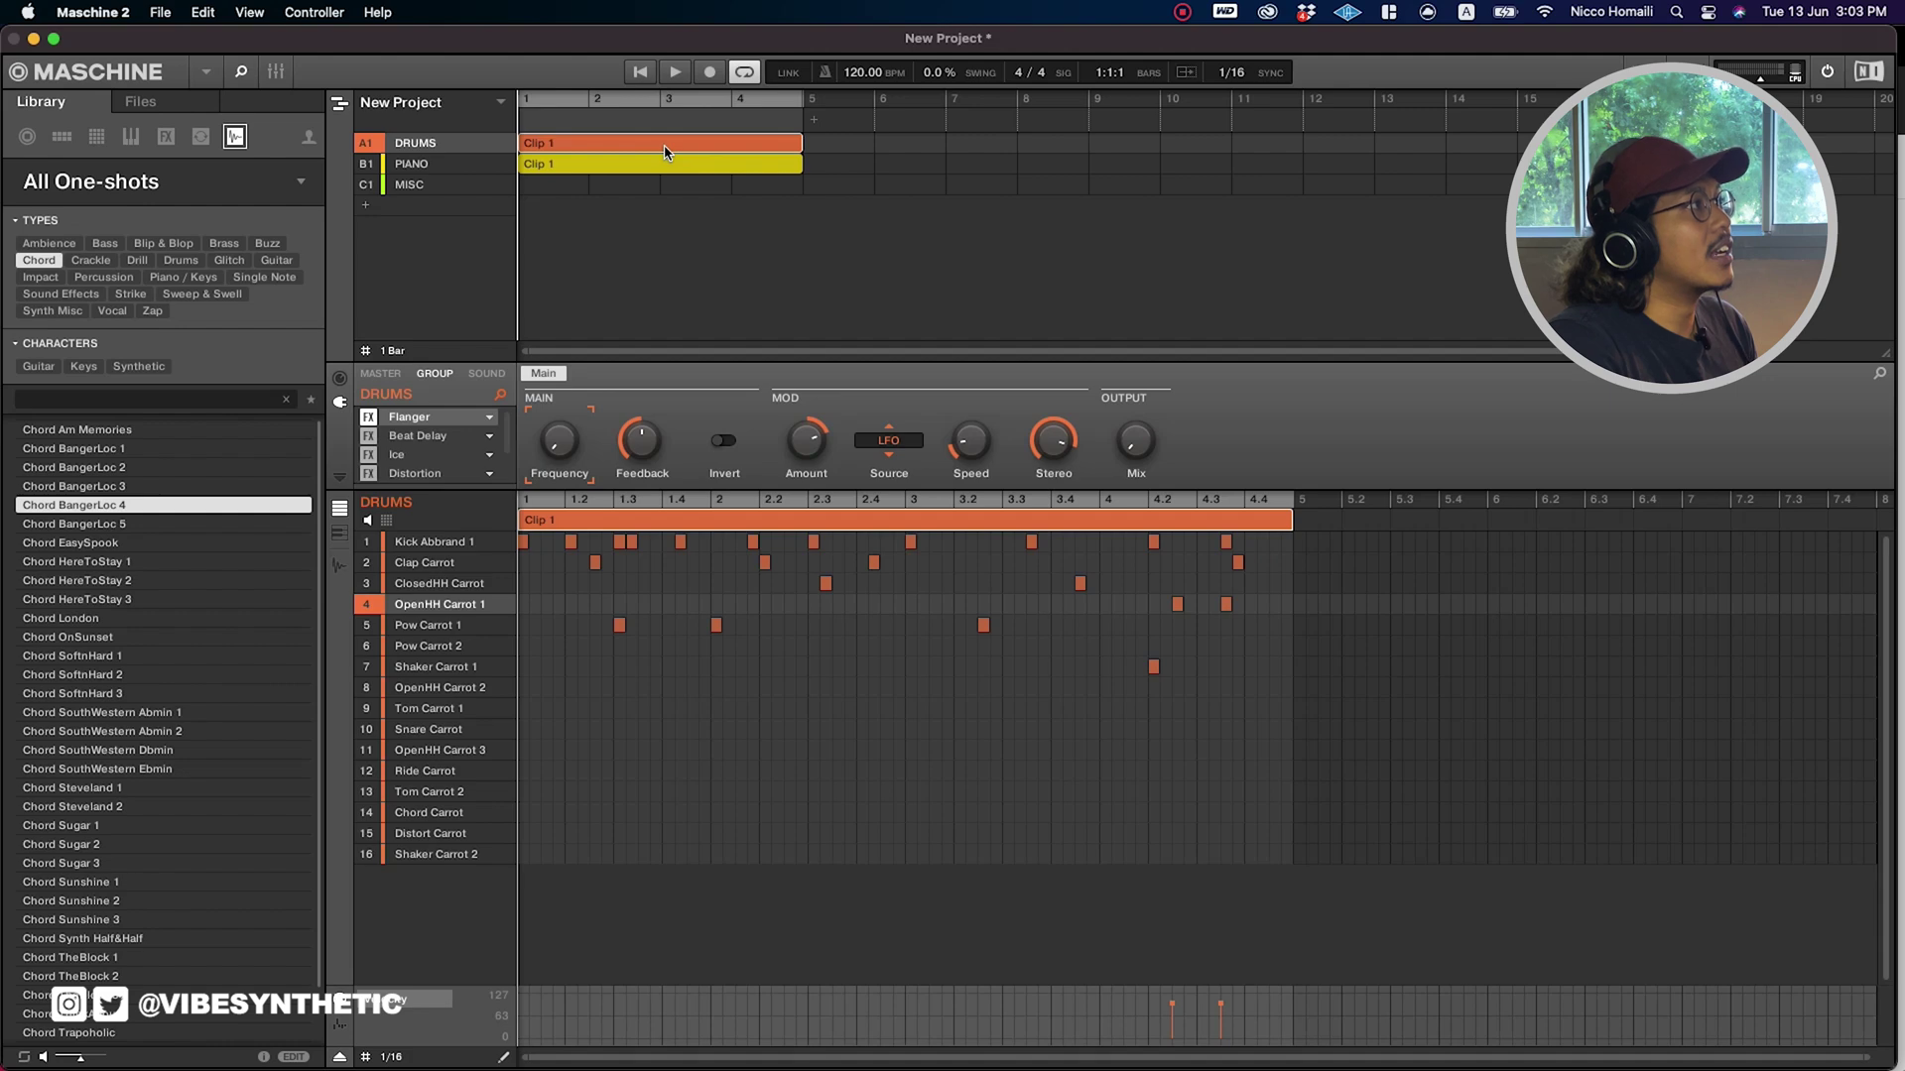
# Copy Clip 1 to bars 5–8 on DRUMS, then go back to the scenes-and-patterns overview.
pyautogui.moveTo(664, 152); pyautogui.dragTo(950, 161)
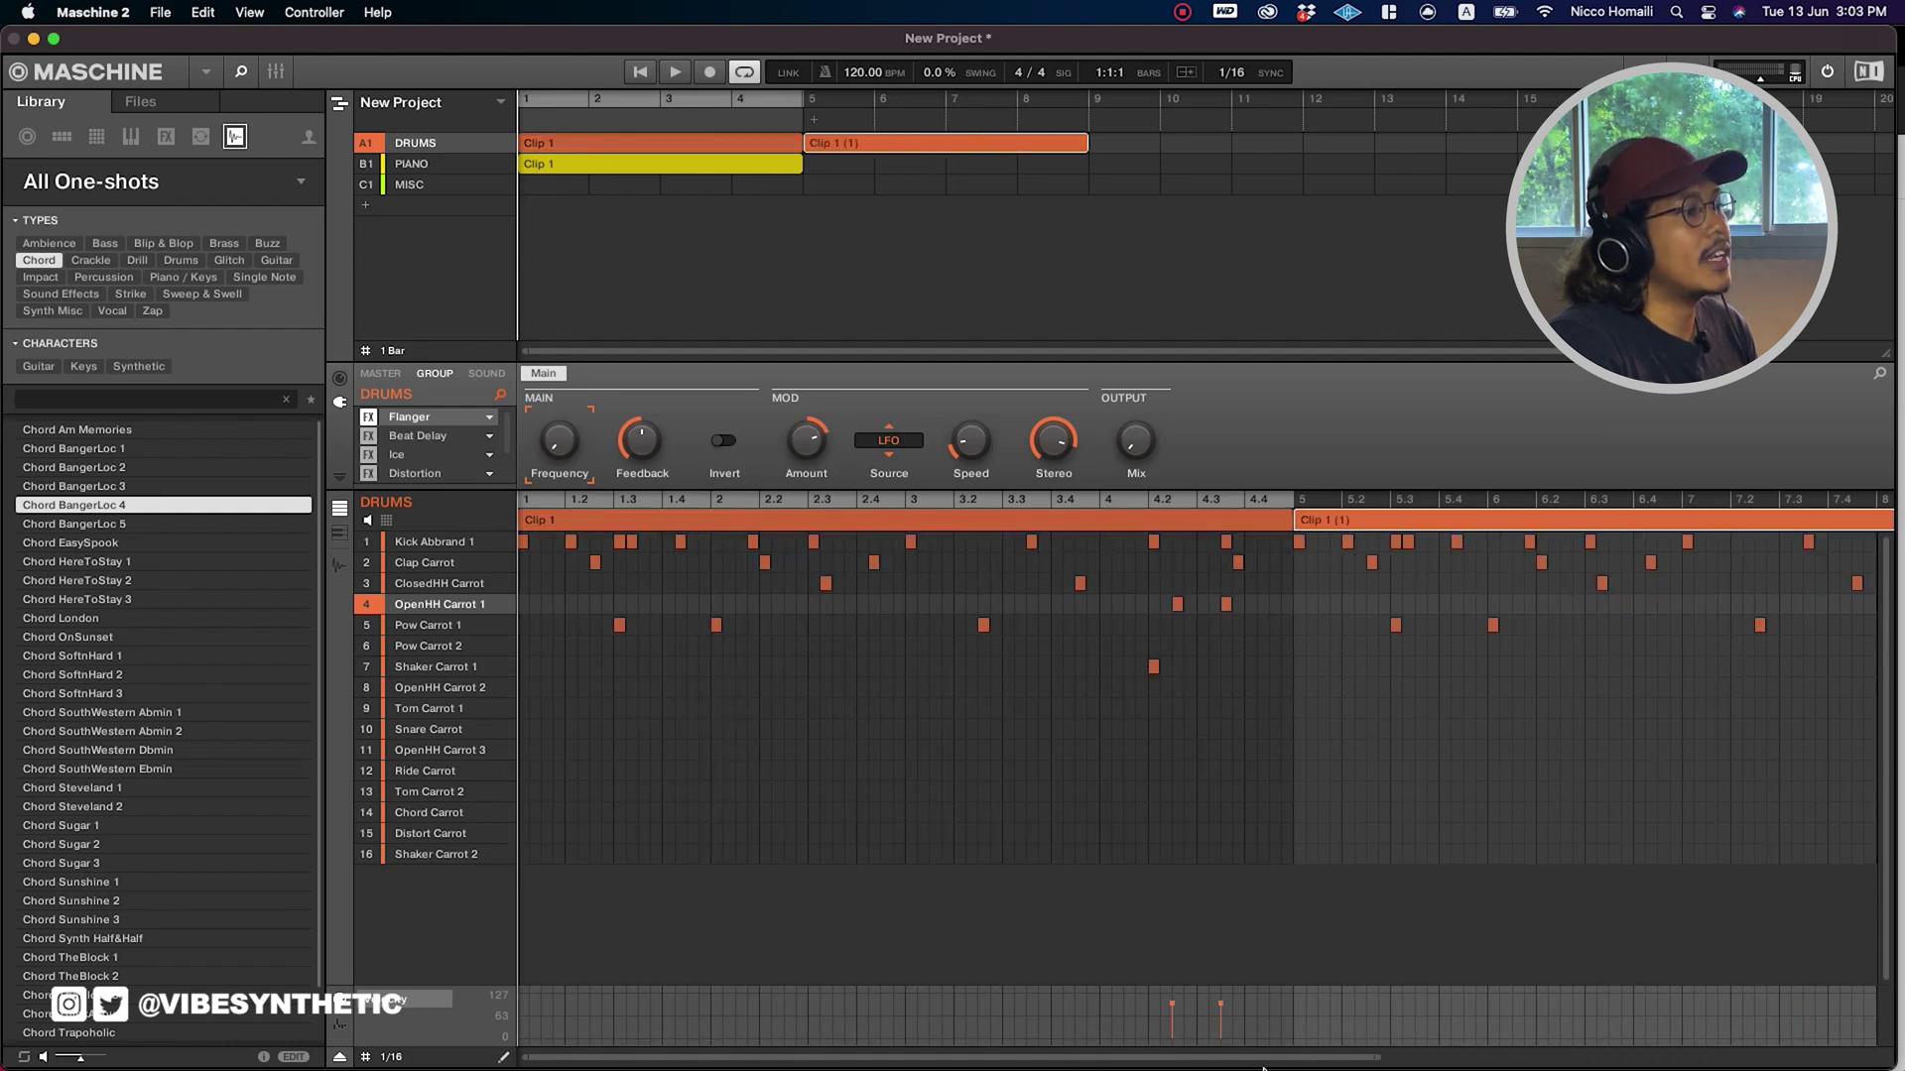
pyautogui.click(631, 149)
pyautogui.click(992, 152)
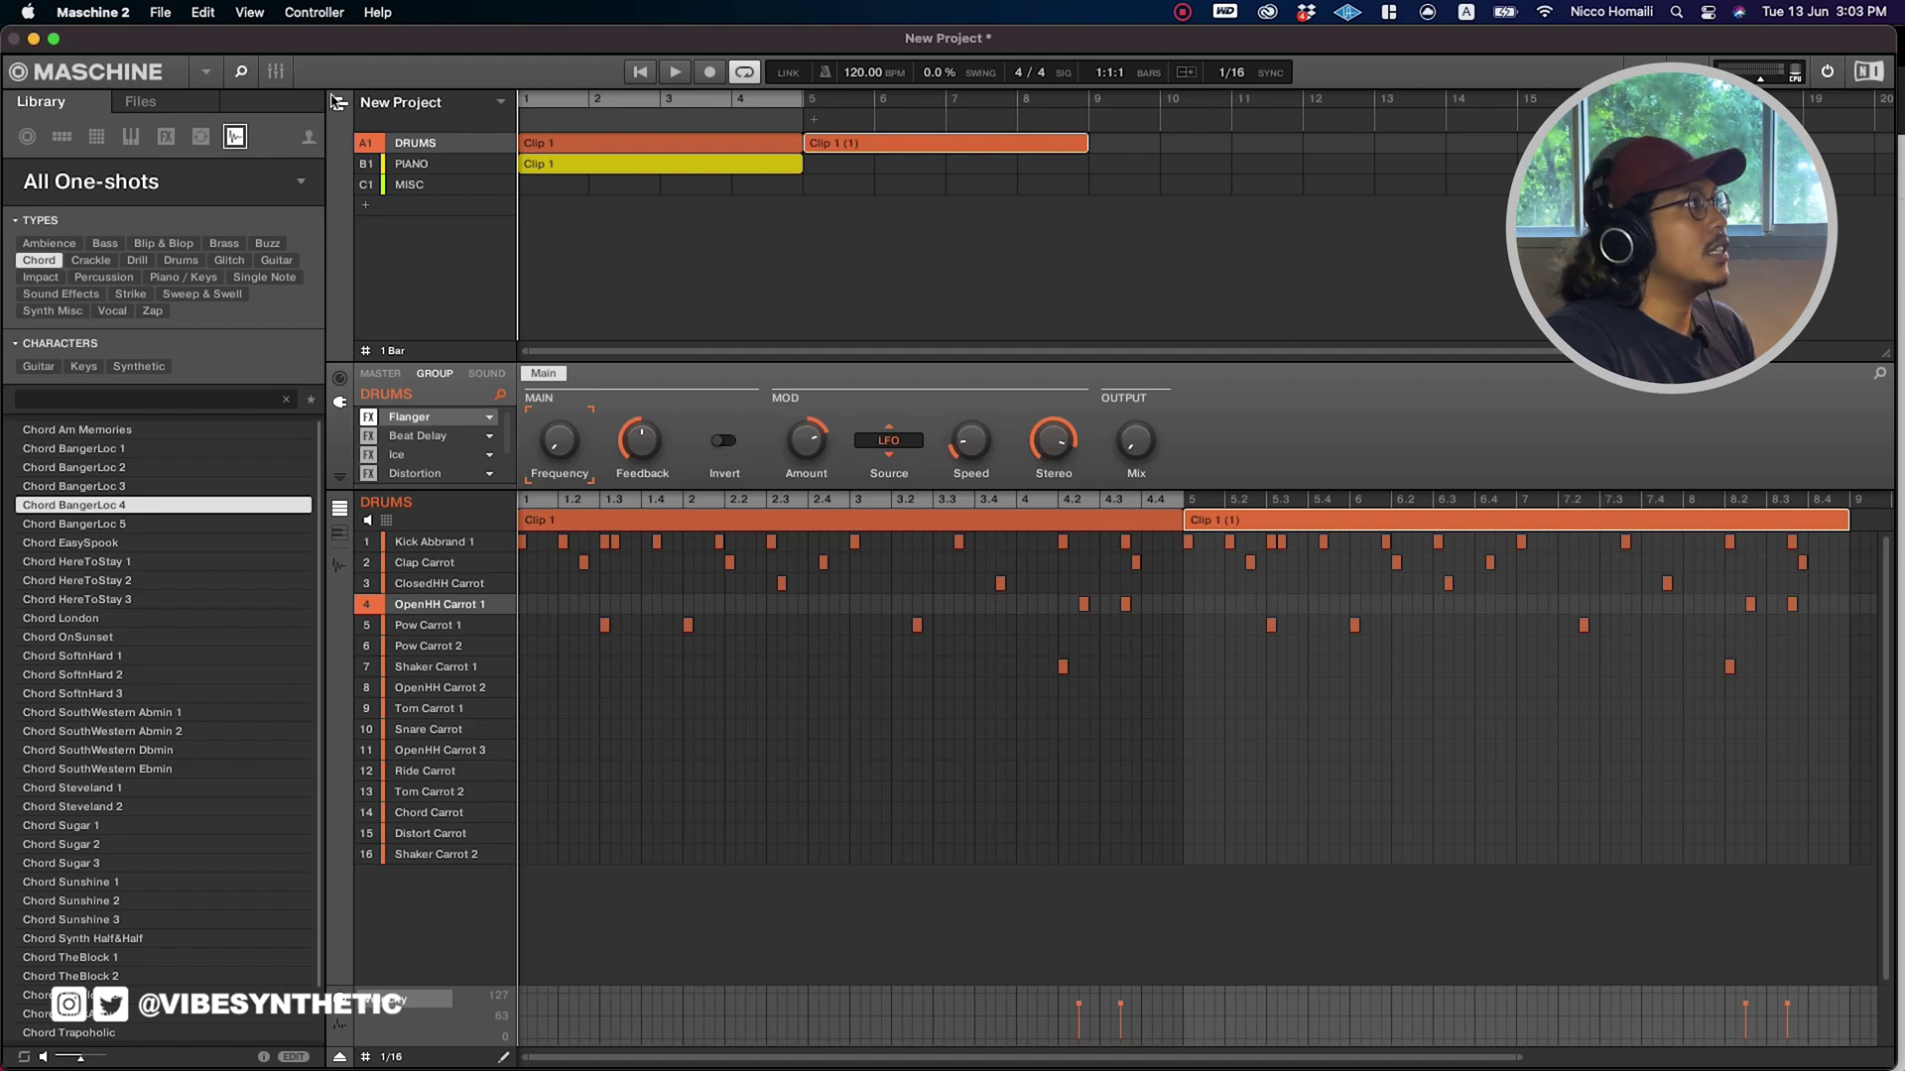
pyautogui.click(338, 102)
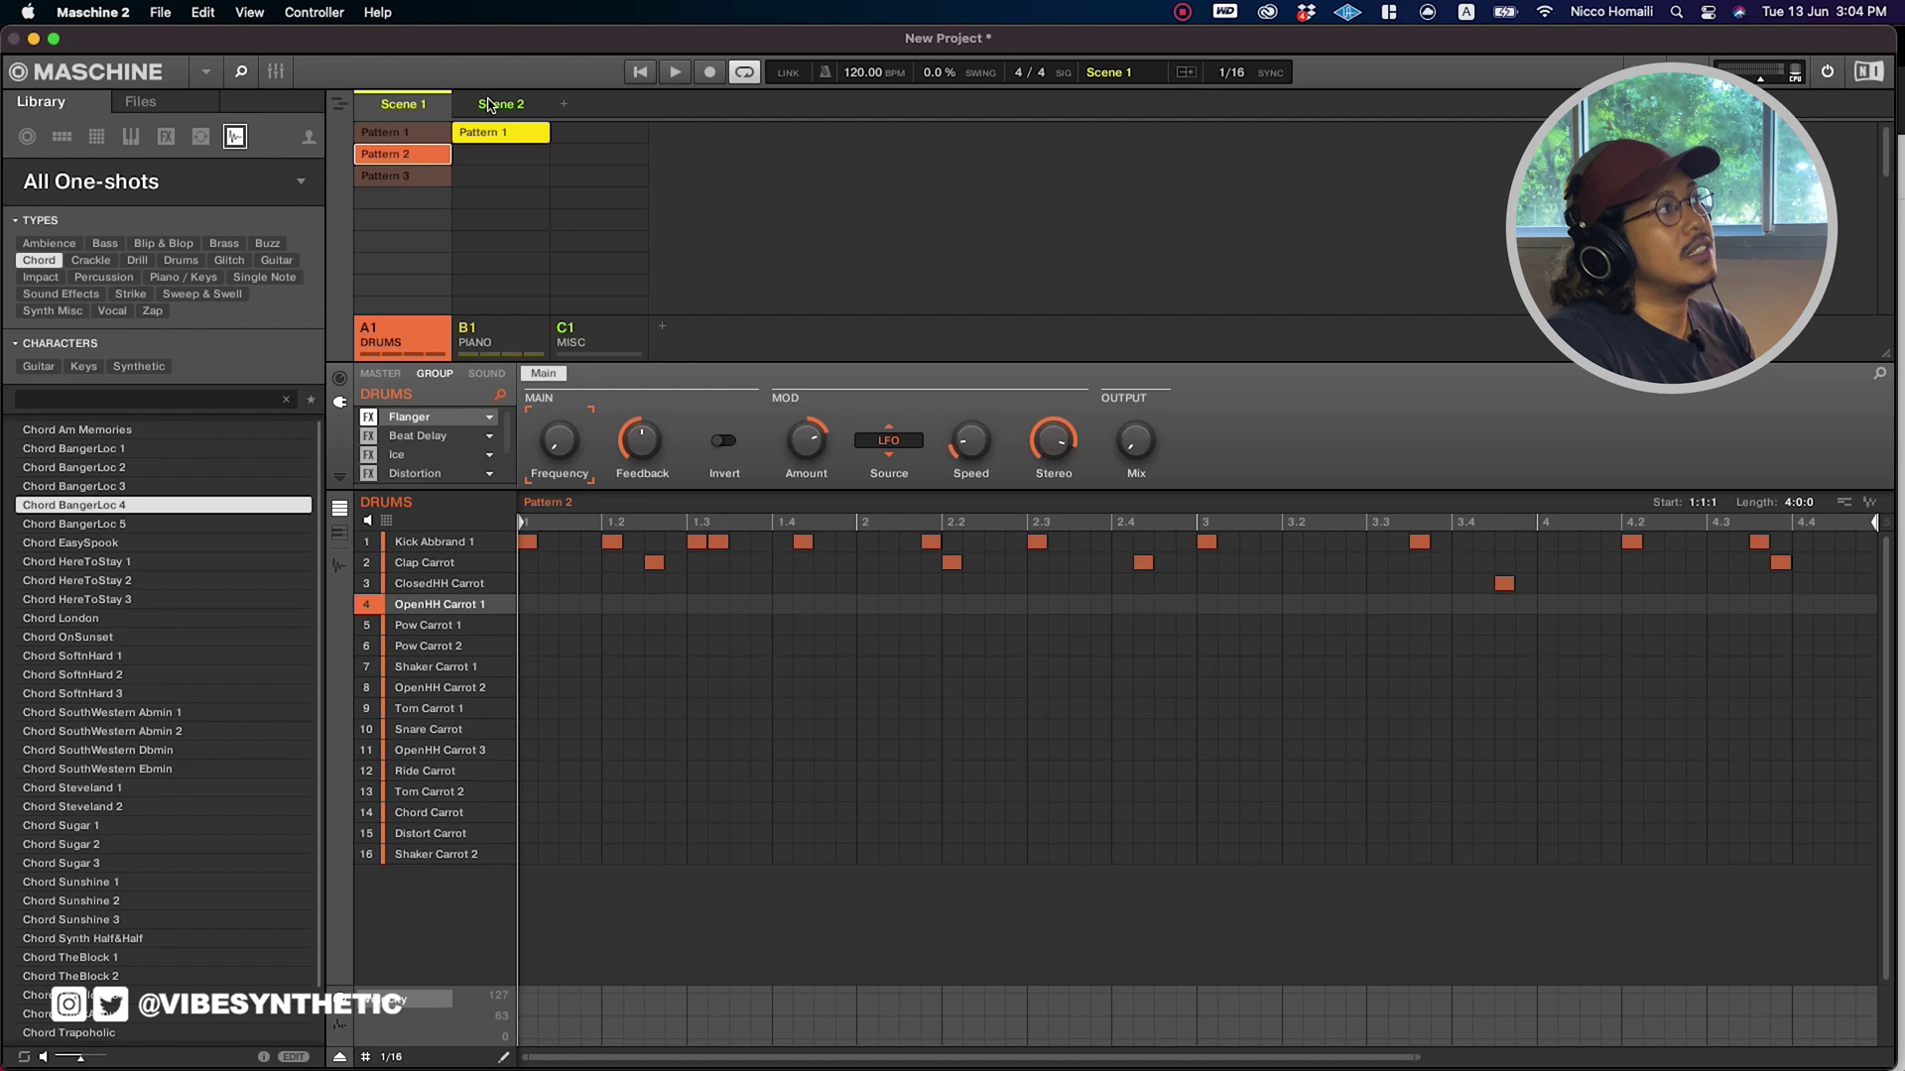
# Select Scene 2, then go back to the timeline showing Clip 1 and Clip 1 (1).
pyautogui.click(493, 104)
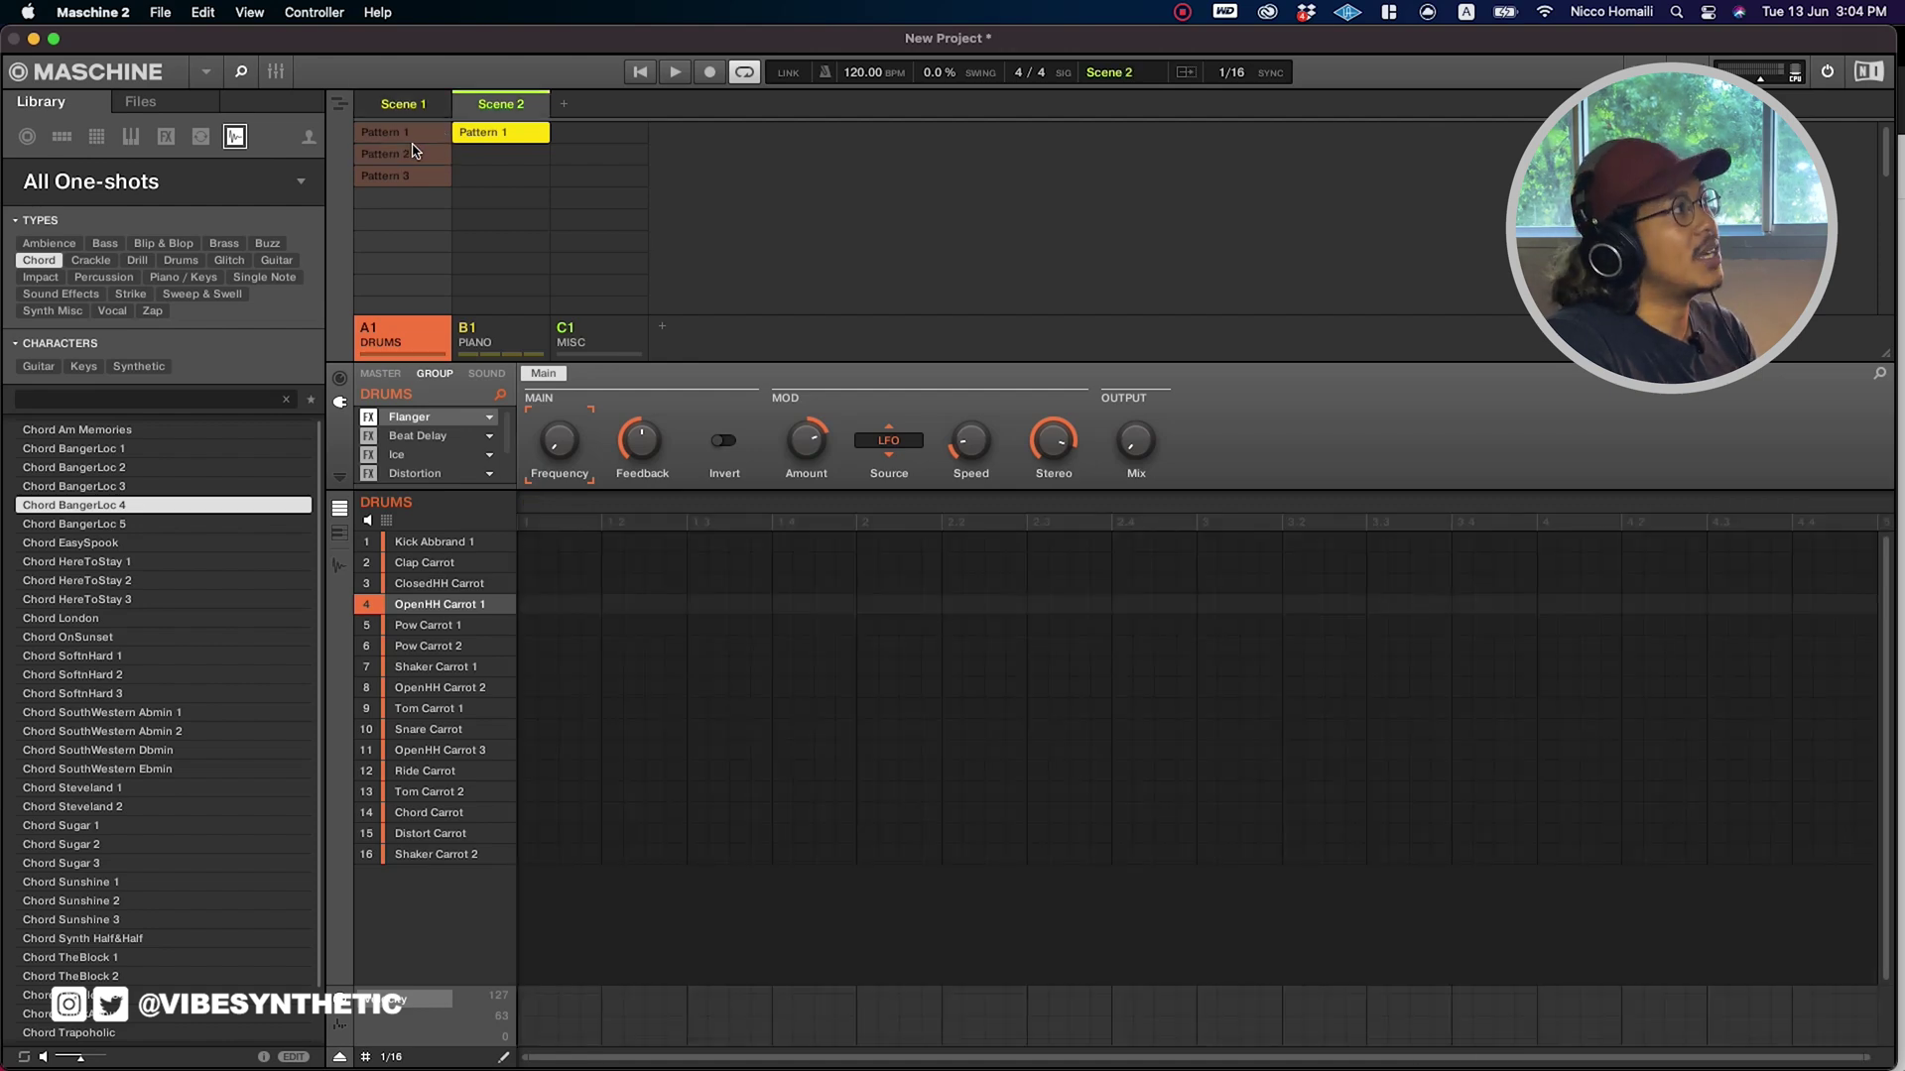
pyautogui.click(338, 102)
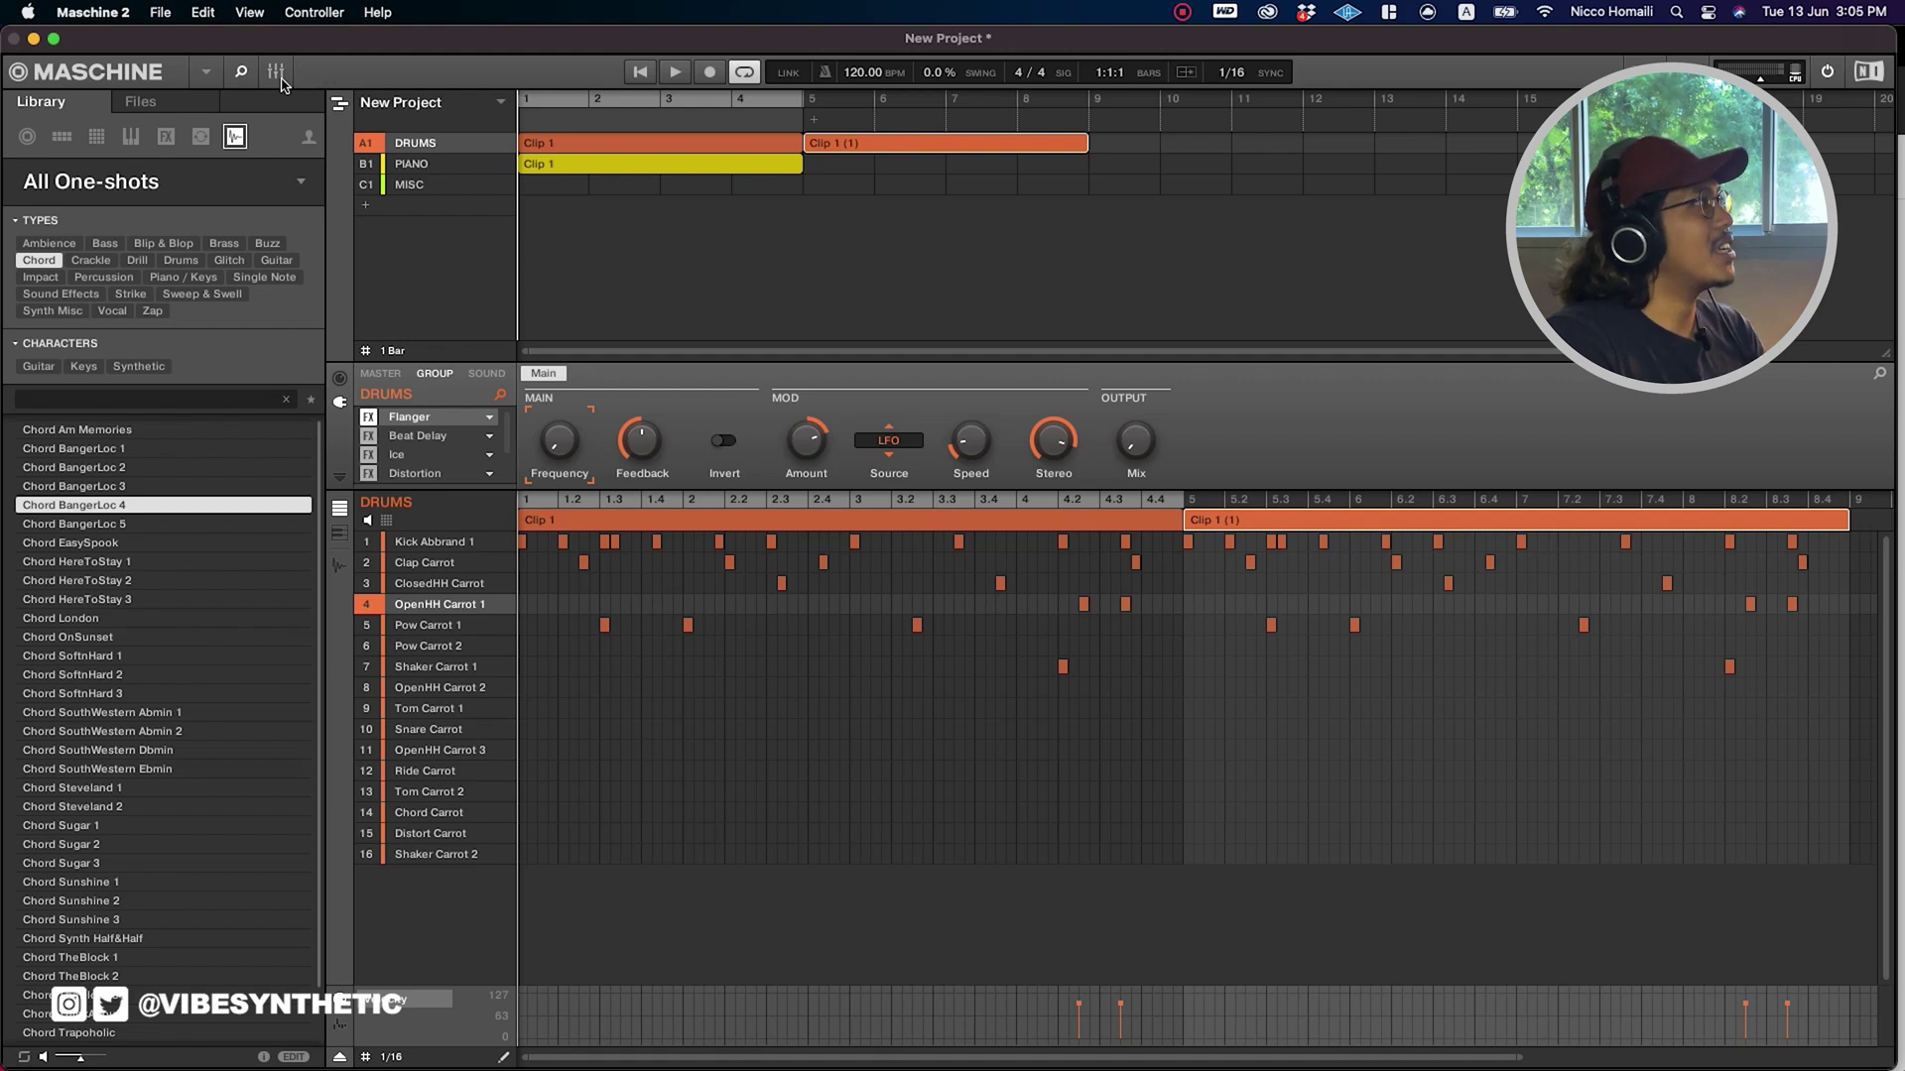
# Open the mixer and step through DRUMS' Beat Delay, Ice, Distortion and Maximizer effects.
pyautogui.click(278, 78)
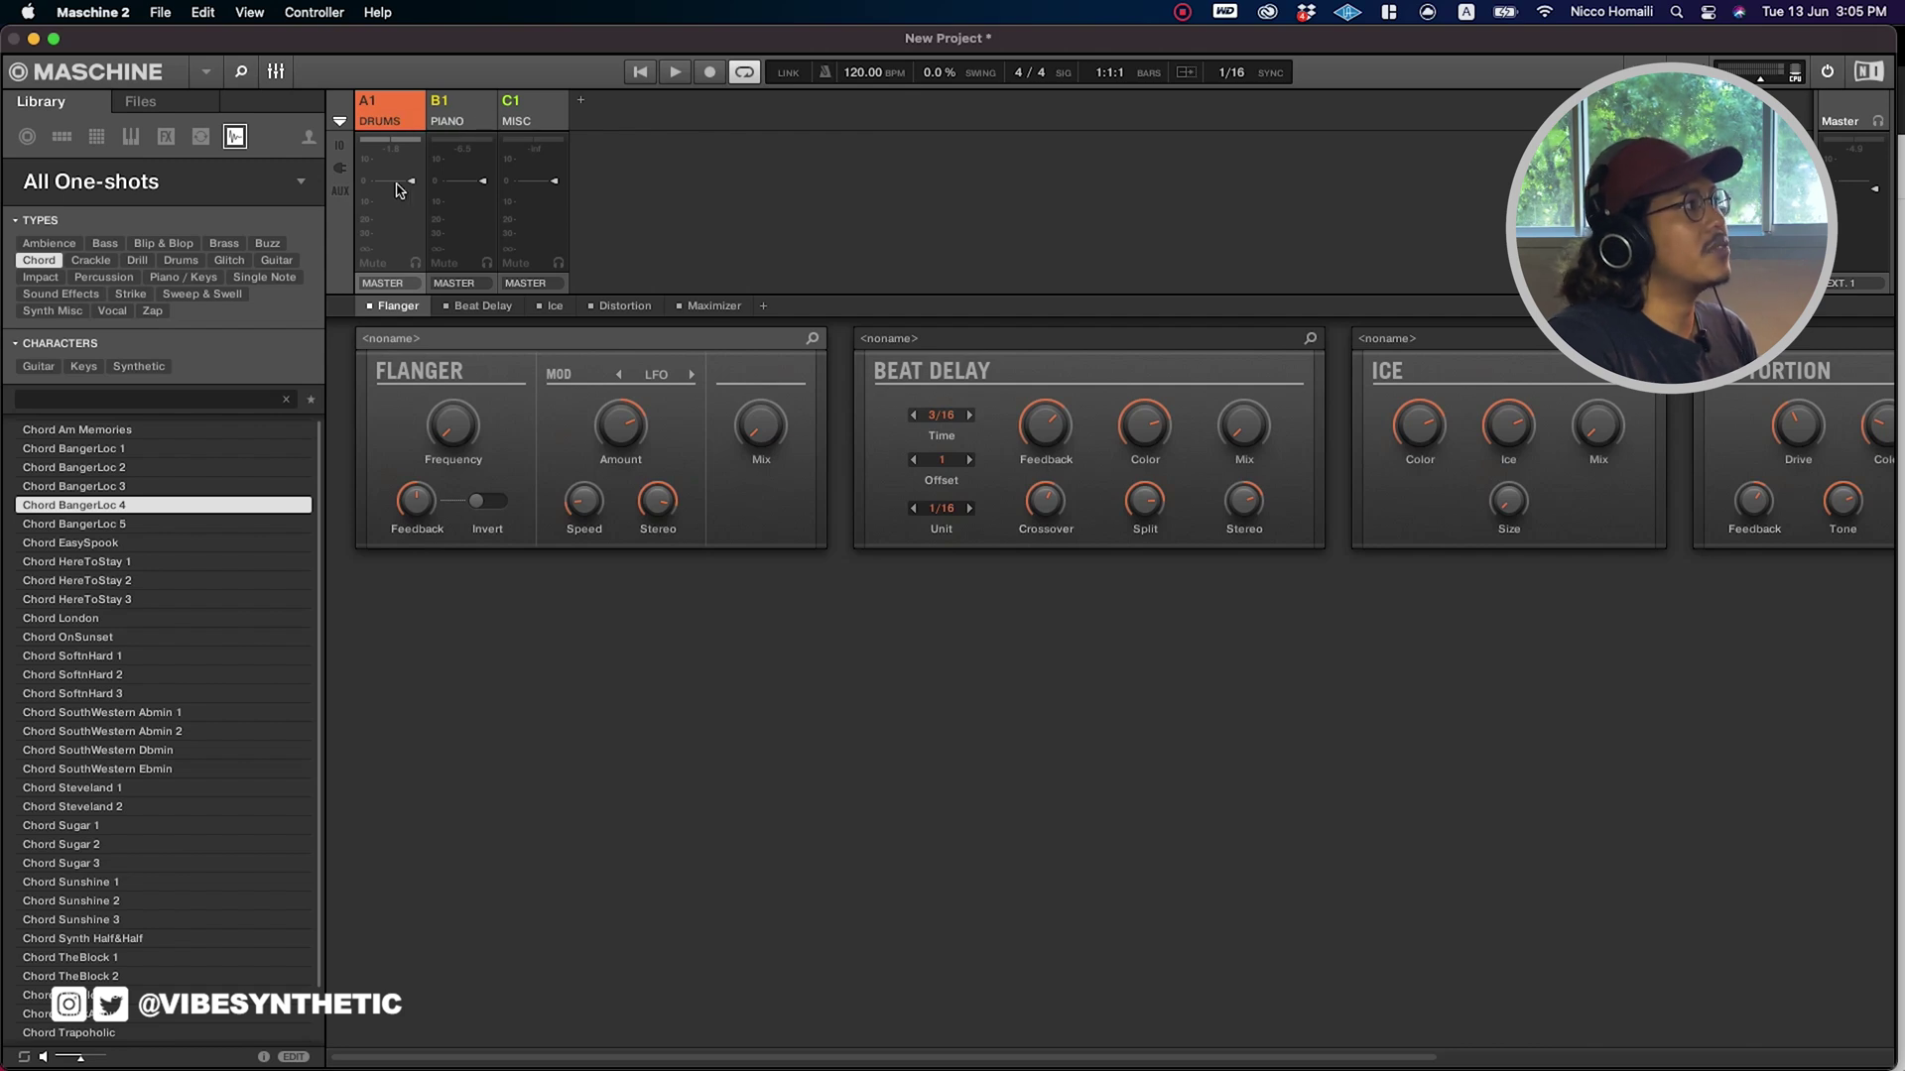
pyautogui.click(468, 310)
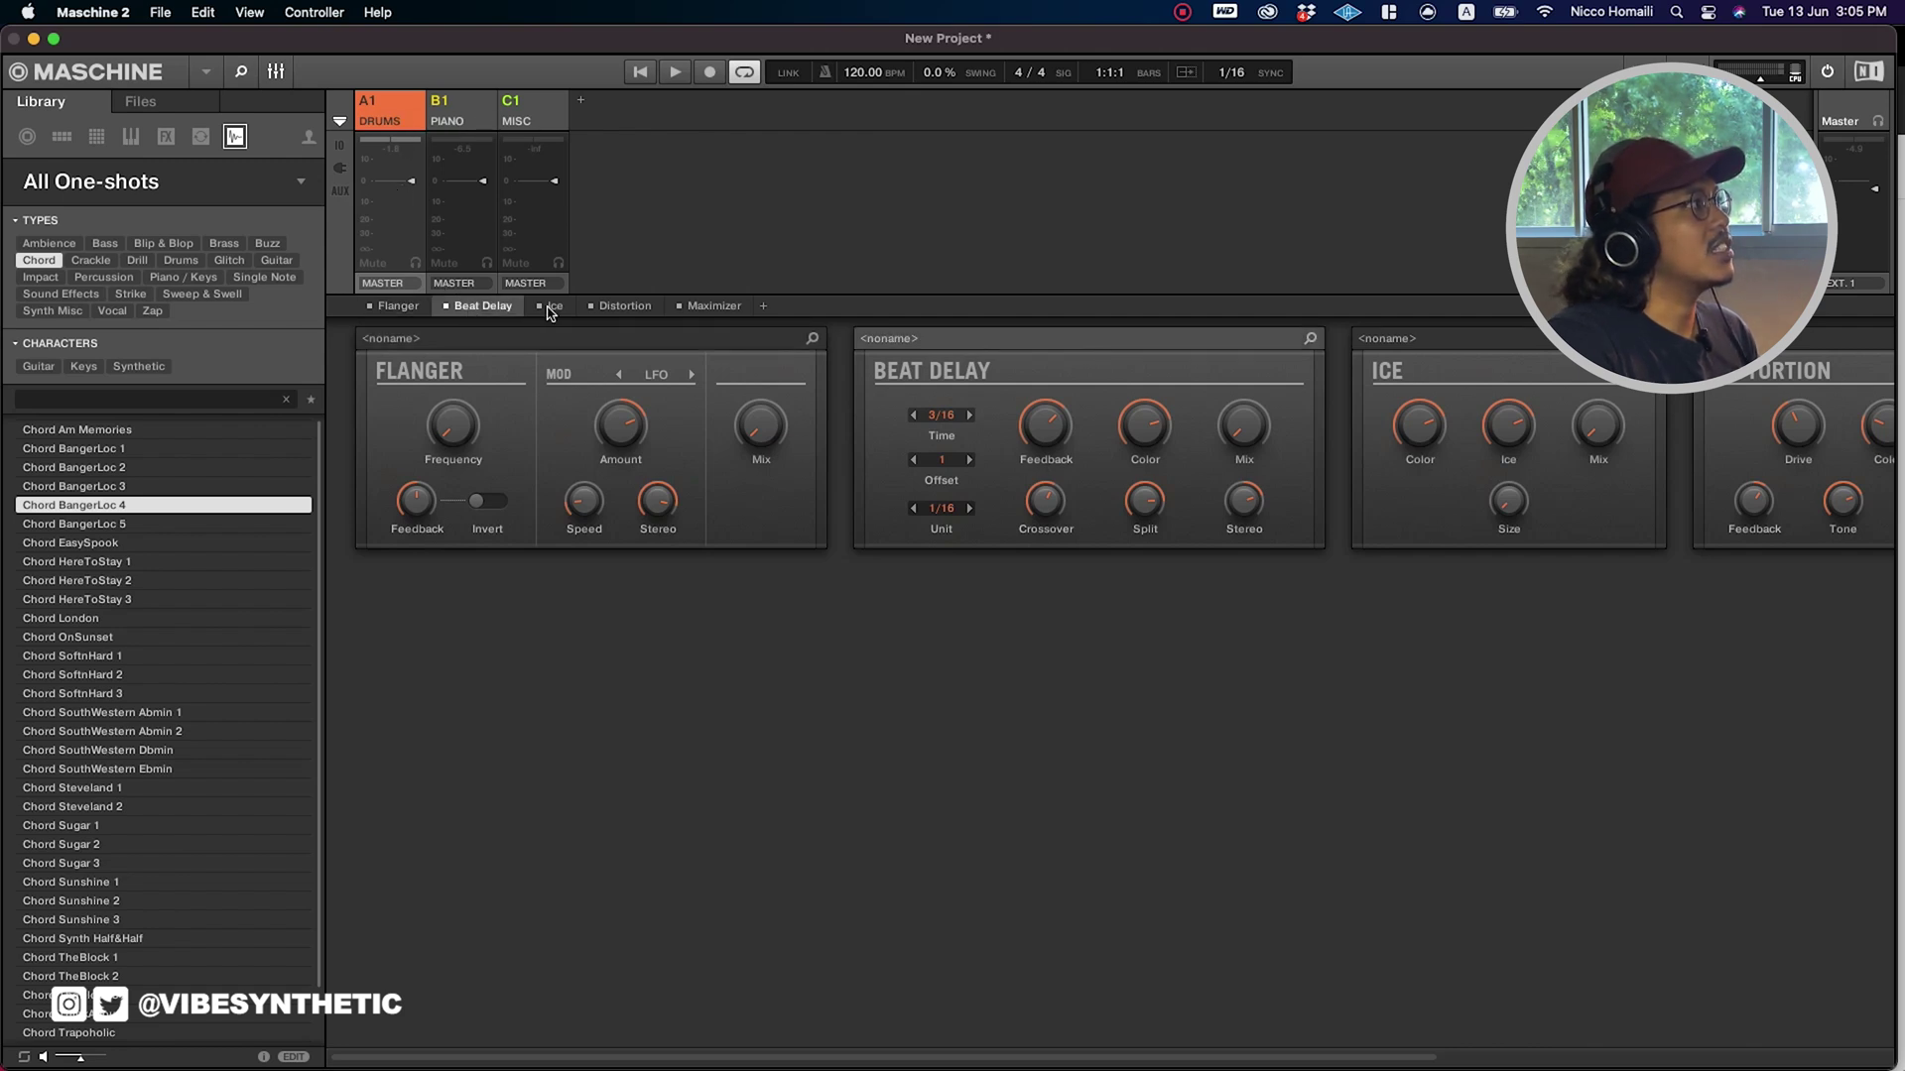
pyautogui.click(552, 306)
pyautogui.click(620, 306)
pyautogui.click(685, 305)
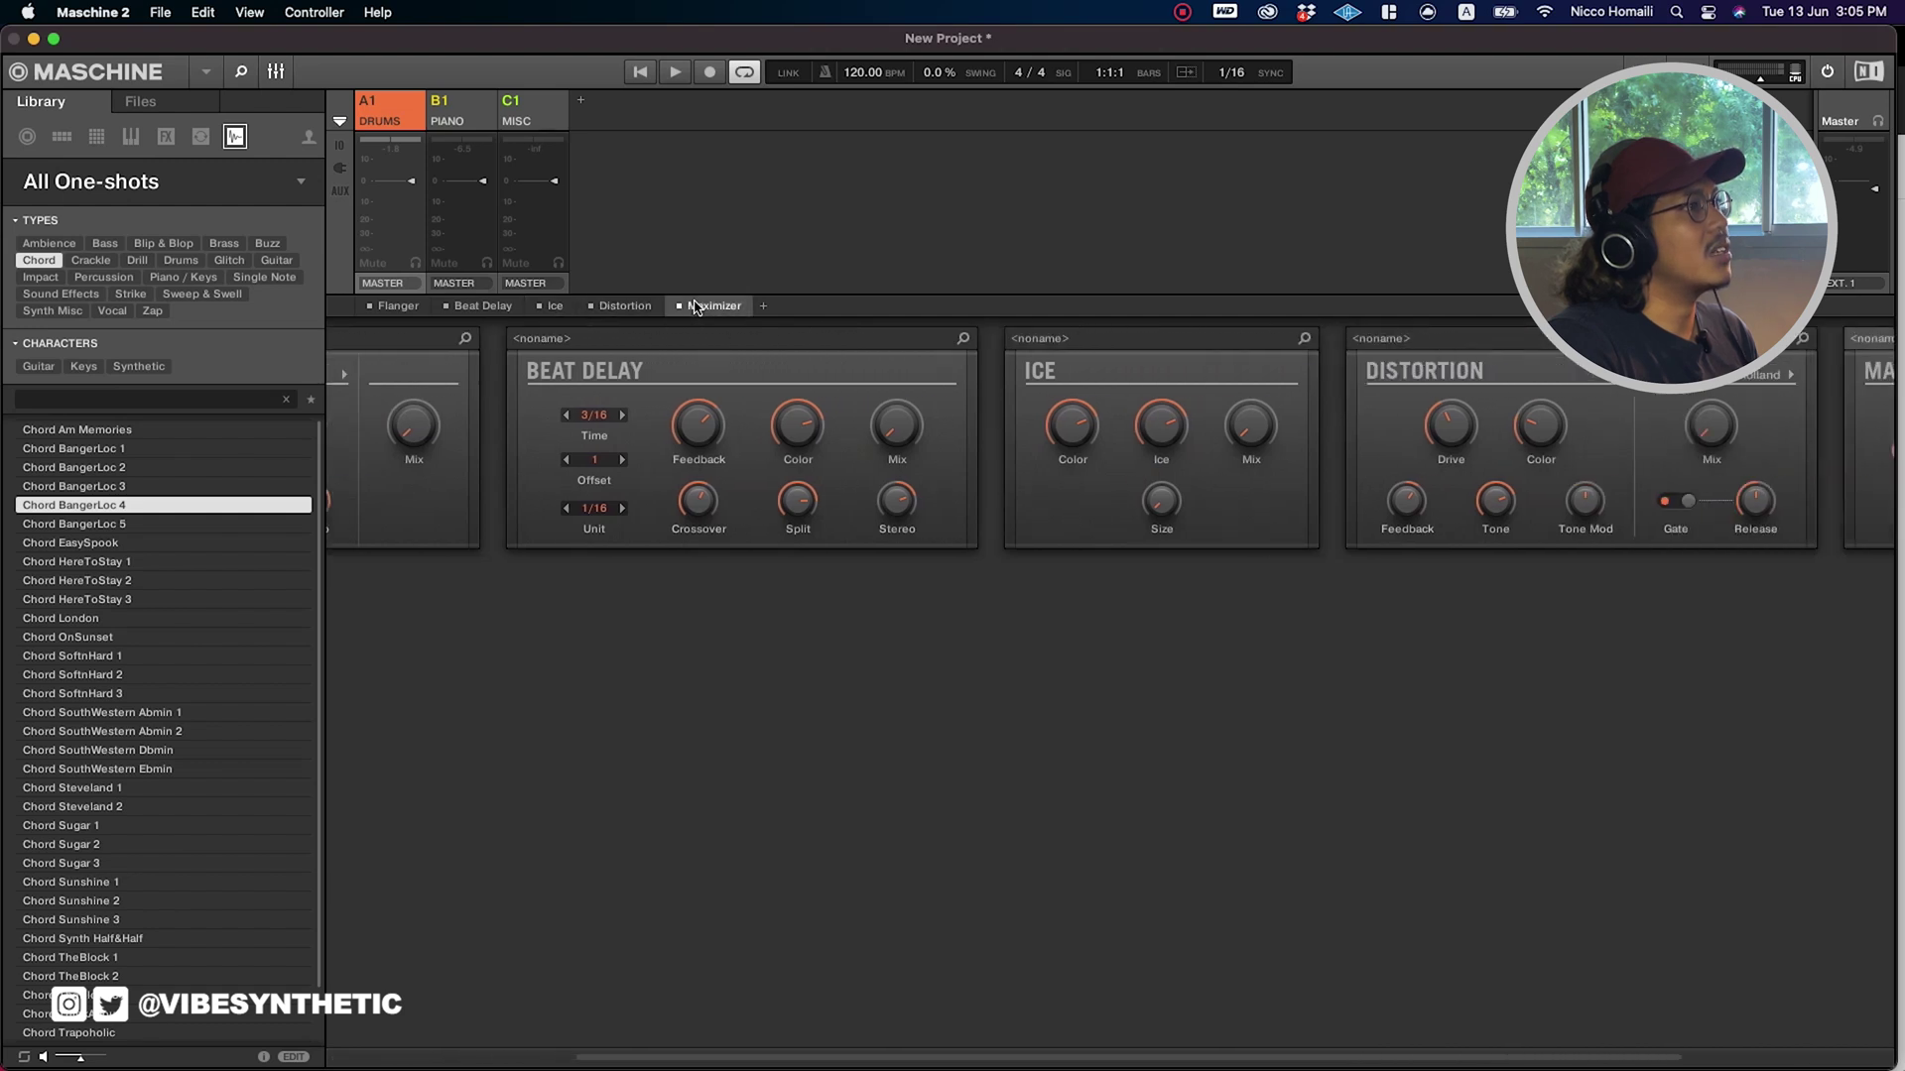
# Select the PIANO group and add an Internal Reverb to its first FX slot.
pyautogui.click(451, 112)
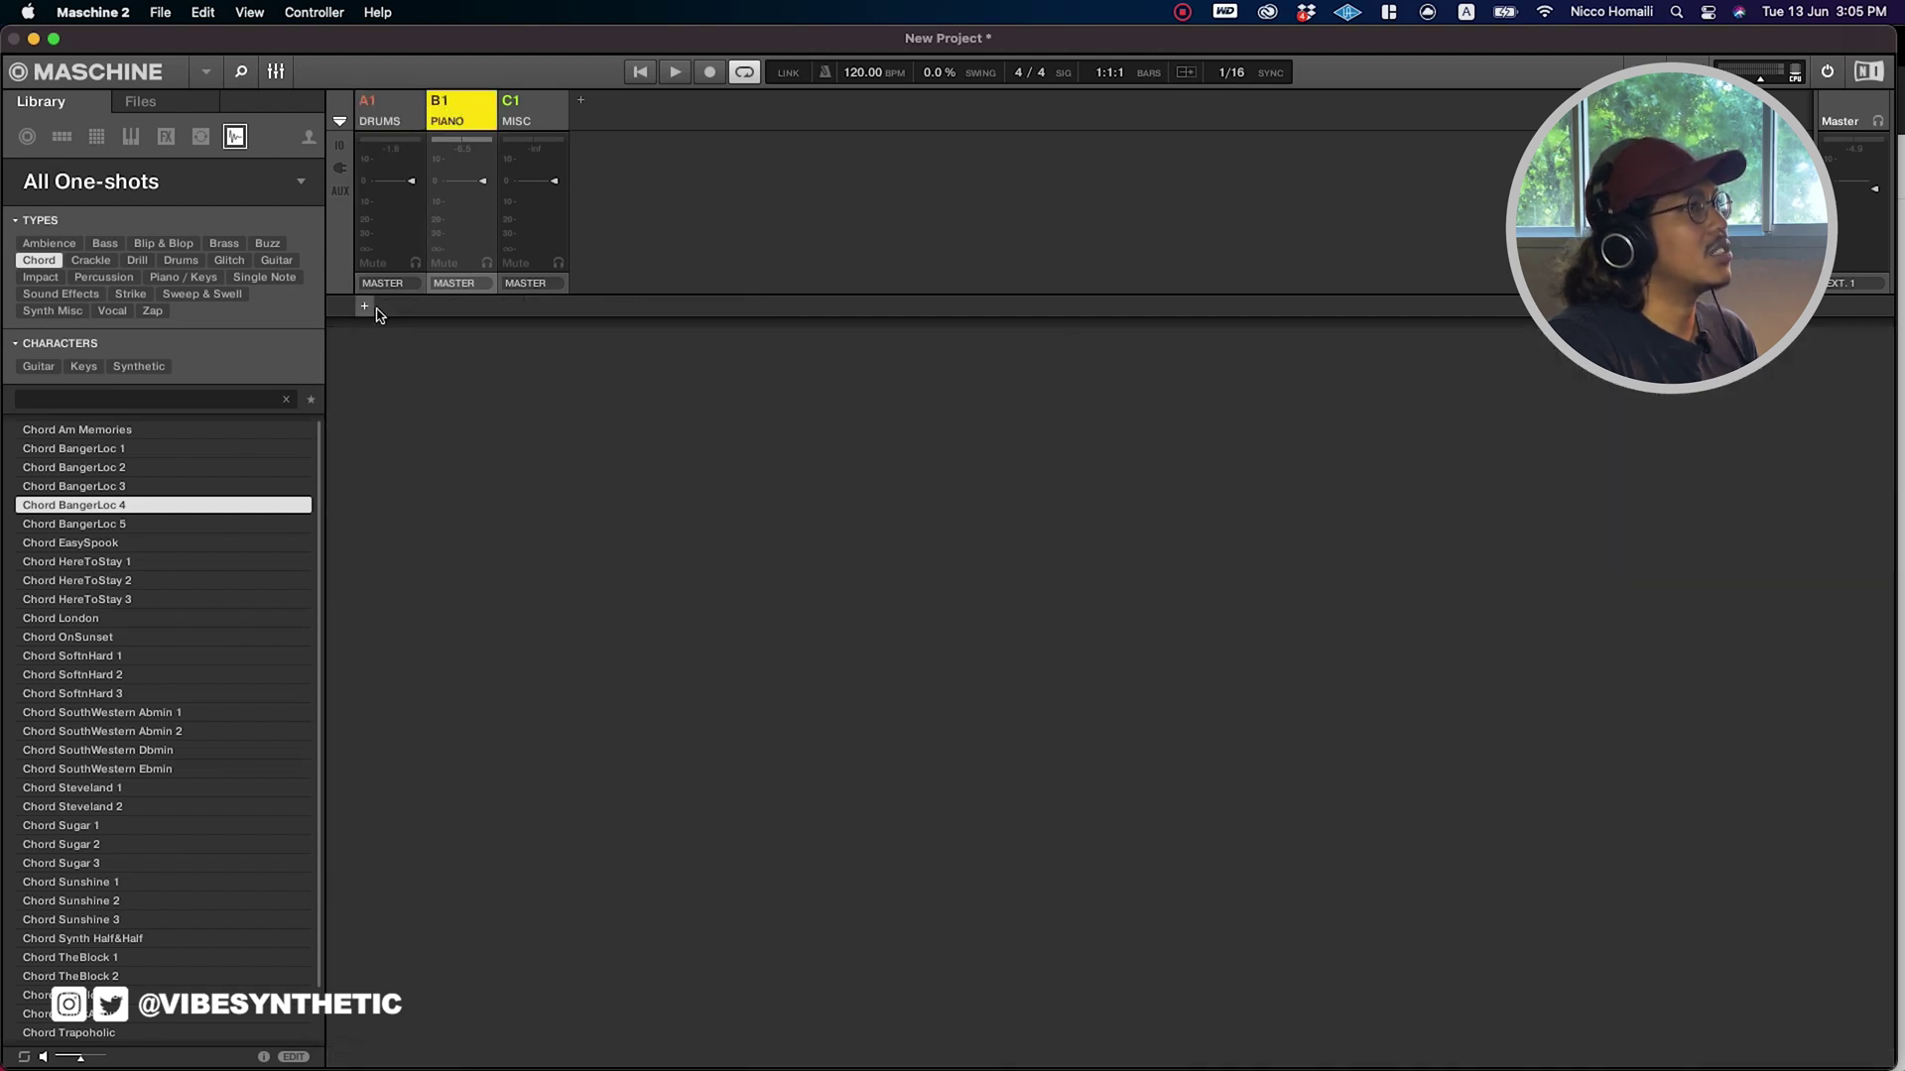
pyautogui.click(526, 111)
pyautogui.click(454, 114)
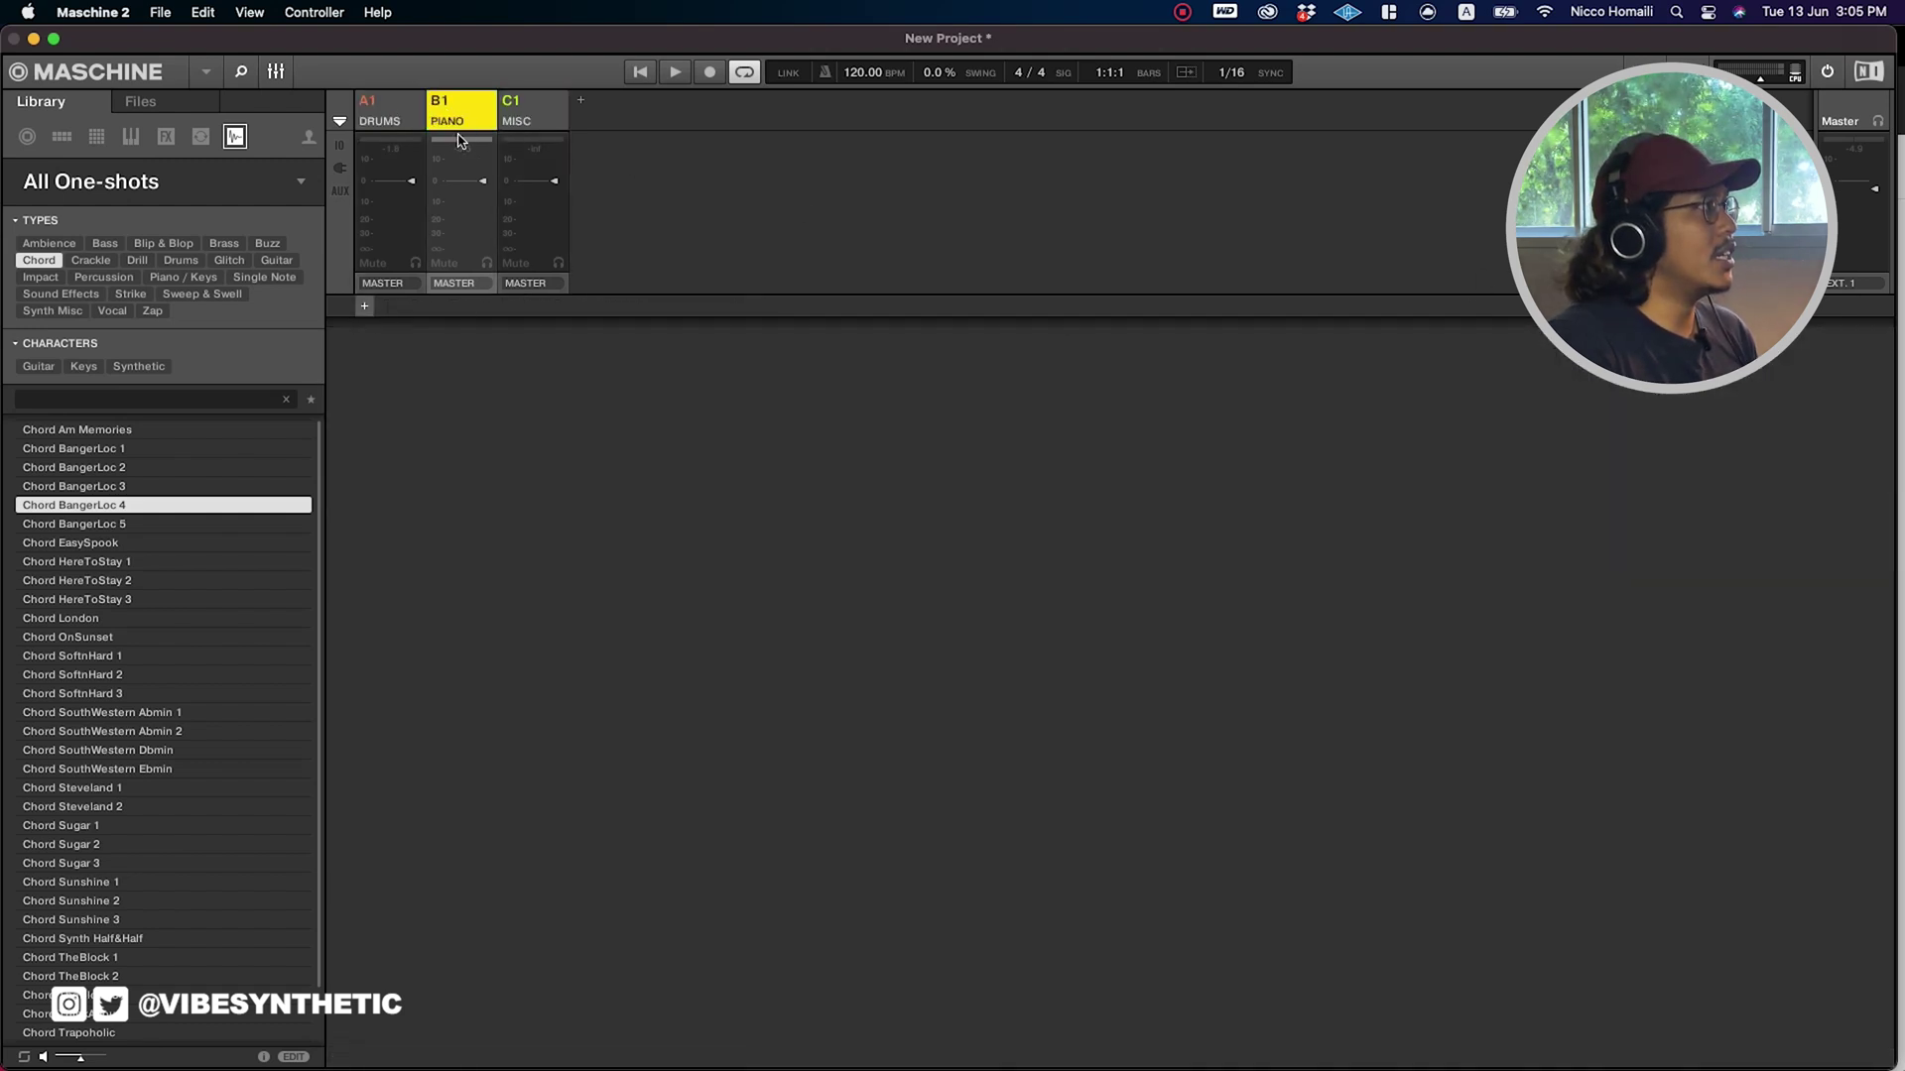
pyautogui.click(364, 306)
pyautogui.moveTo(427, 348)
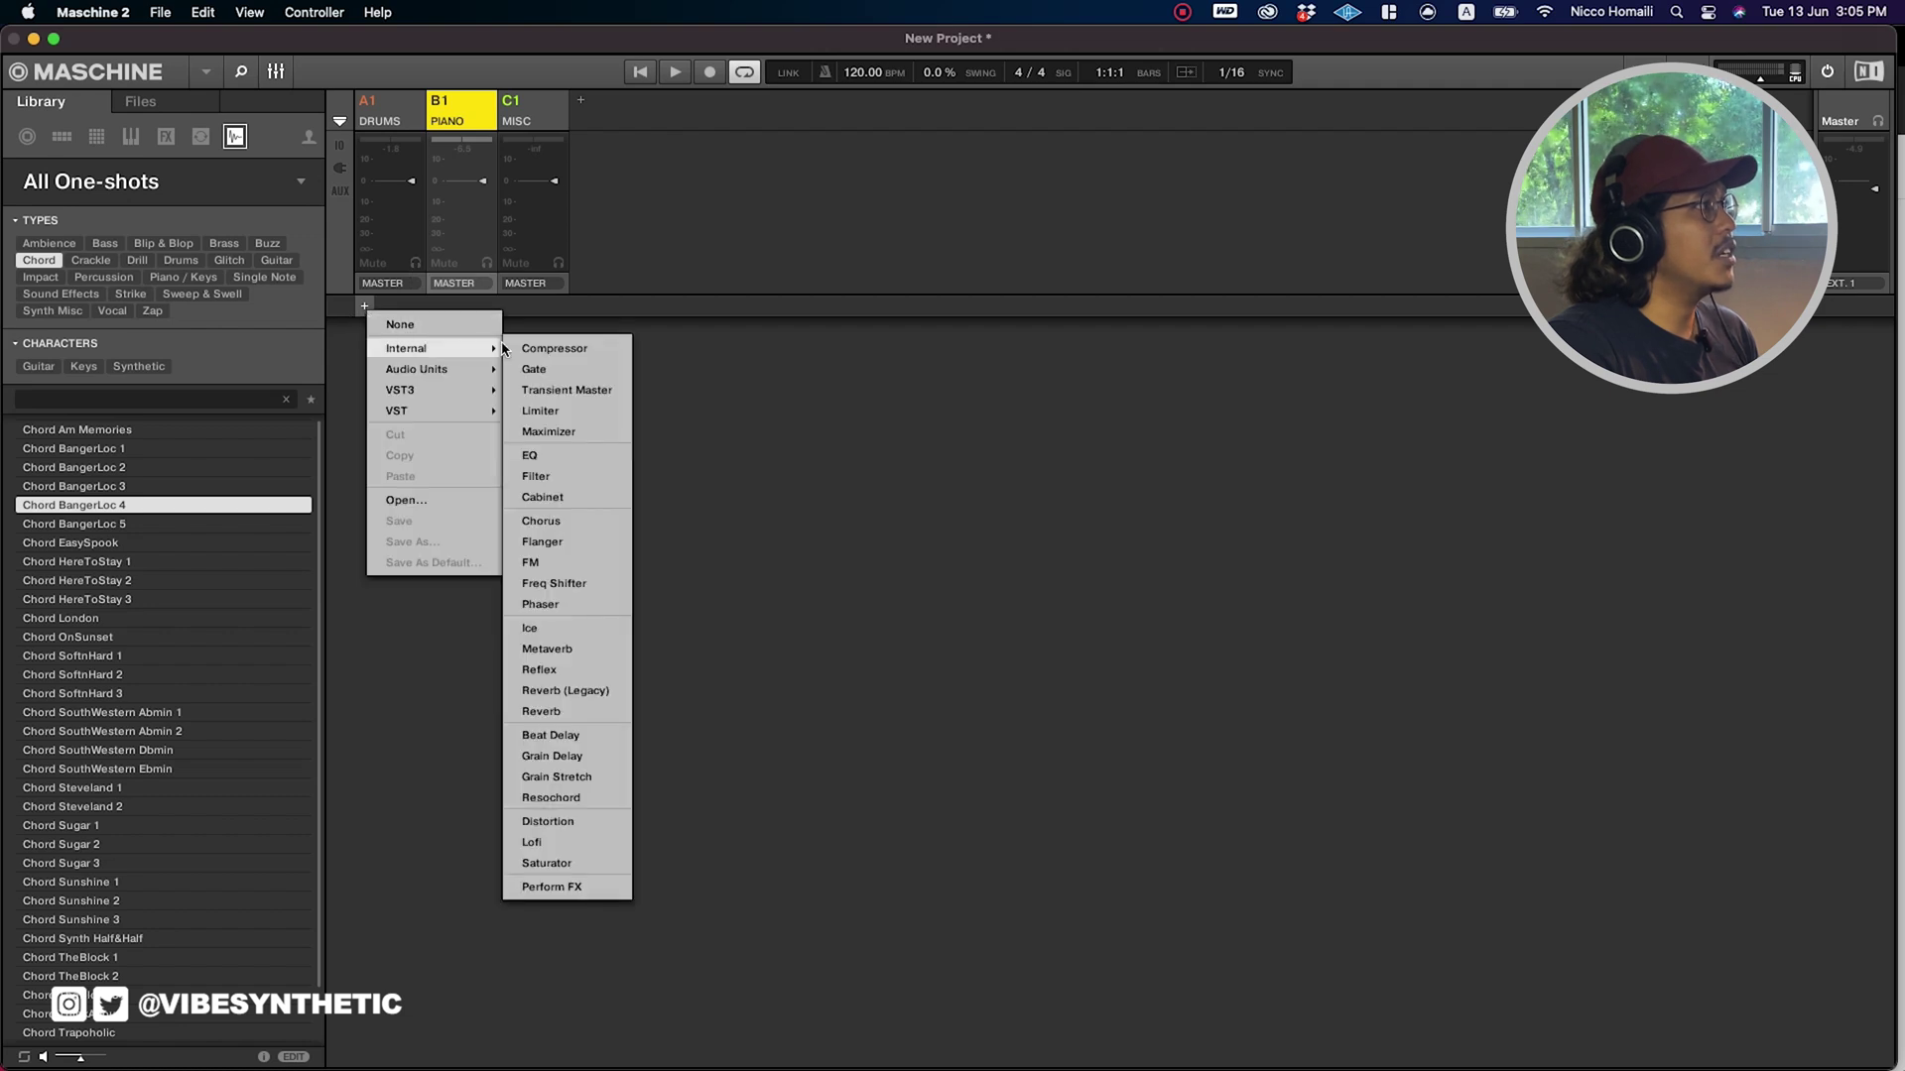
pyautogui.click(565, 710)
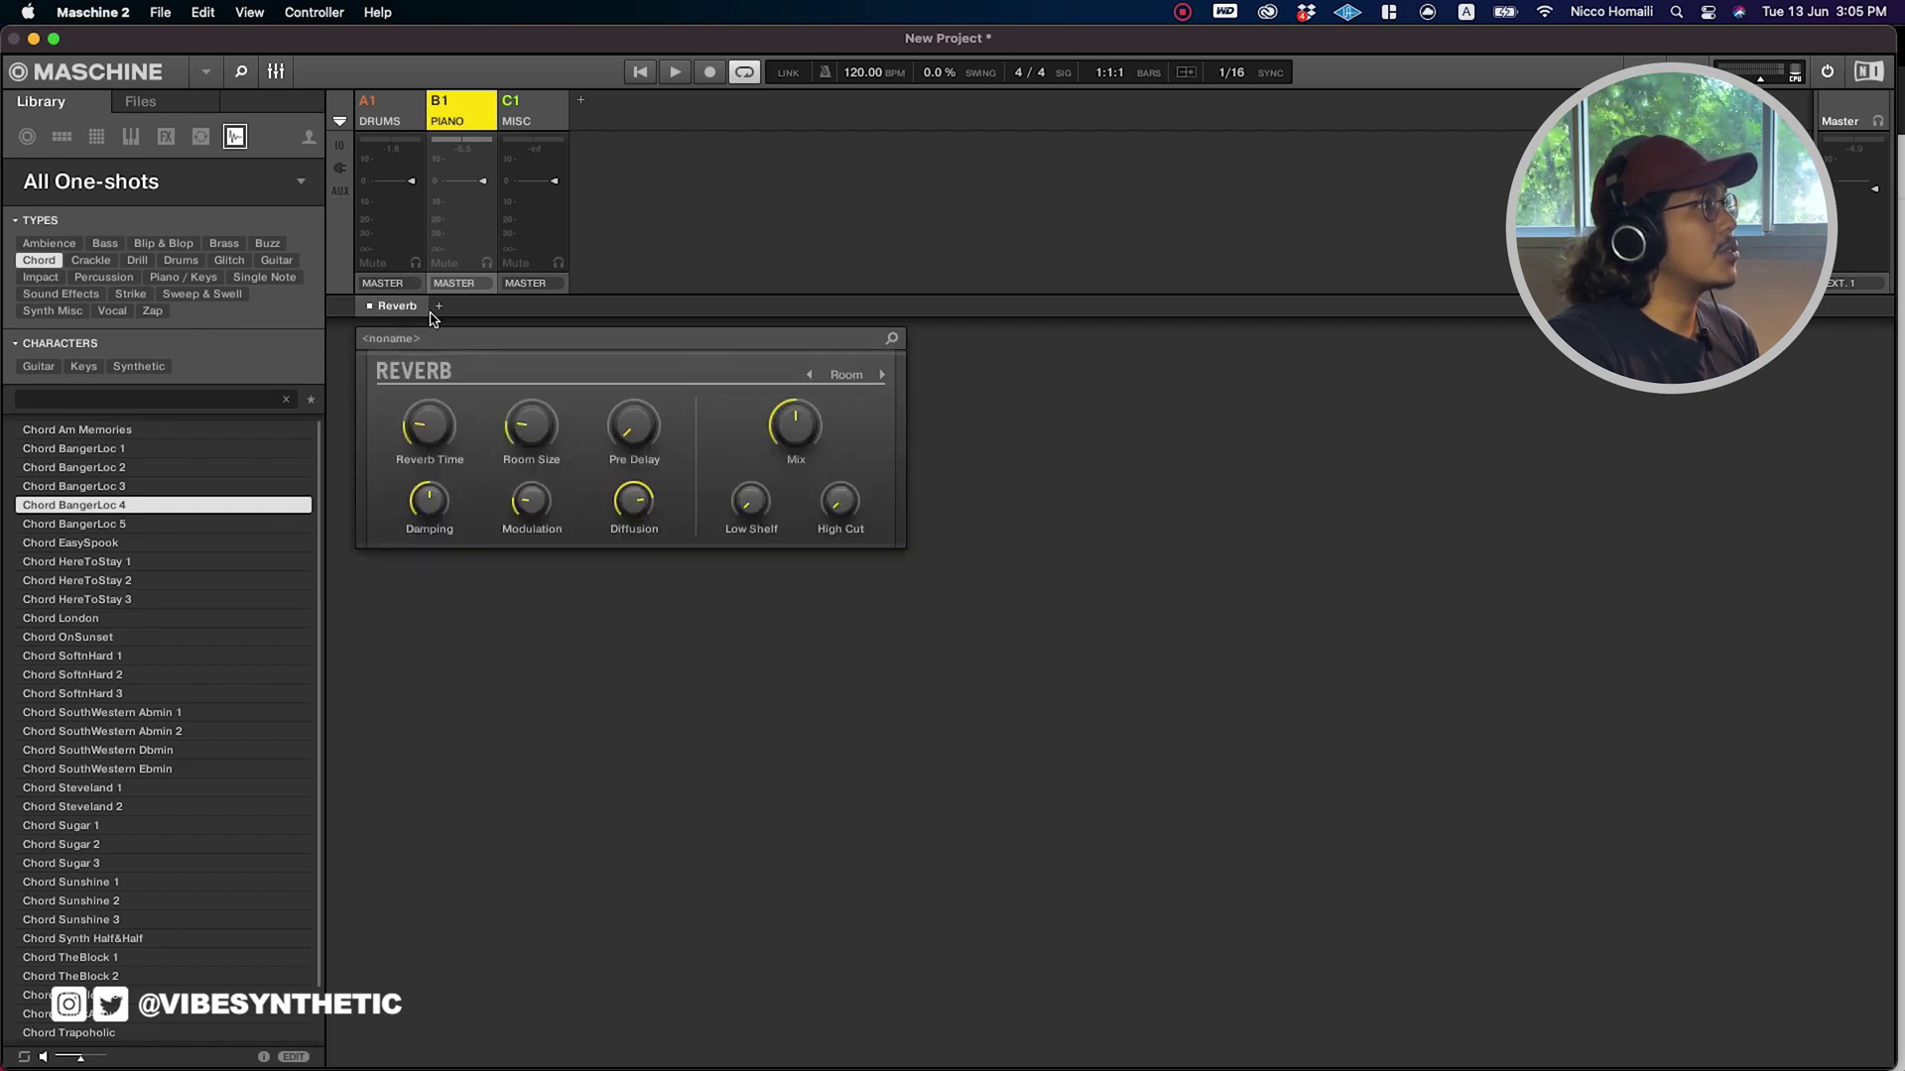
# Add an Internal Compressor to the PIANO group's second FX slot after the Reverb.
pyautogui.click(437, 307)
pyautogui.moveTo(496, 345)
pyautogui.click(654, 343)
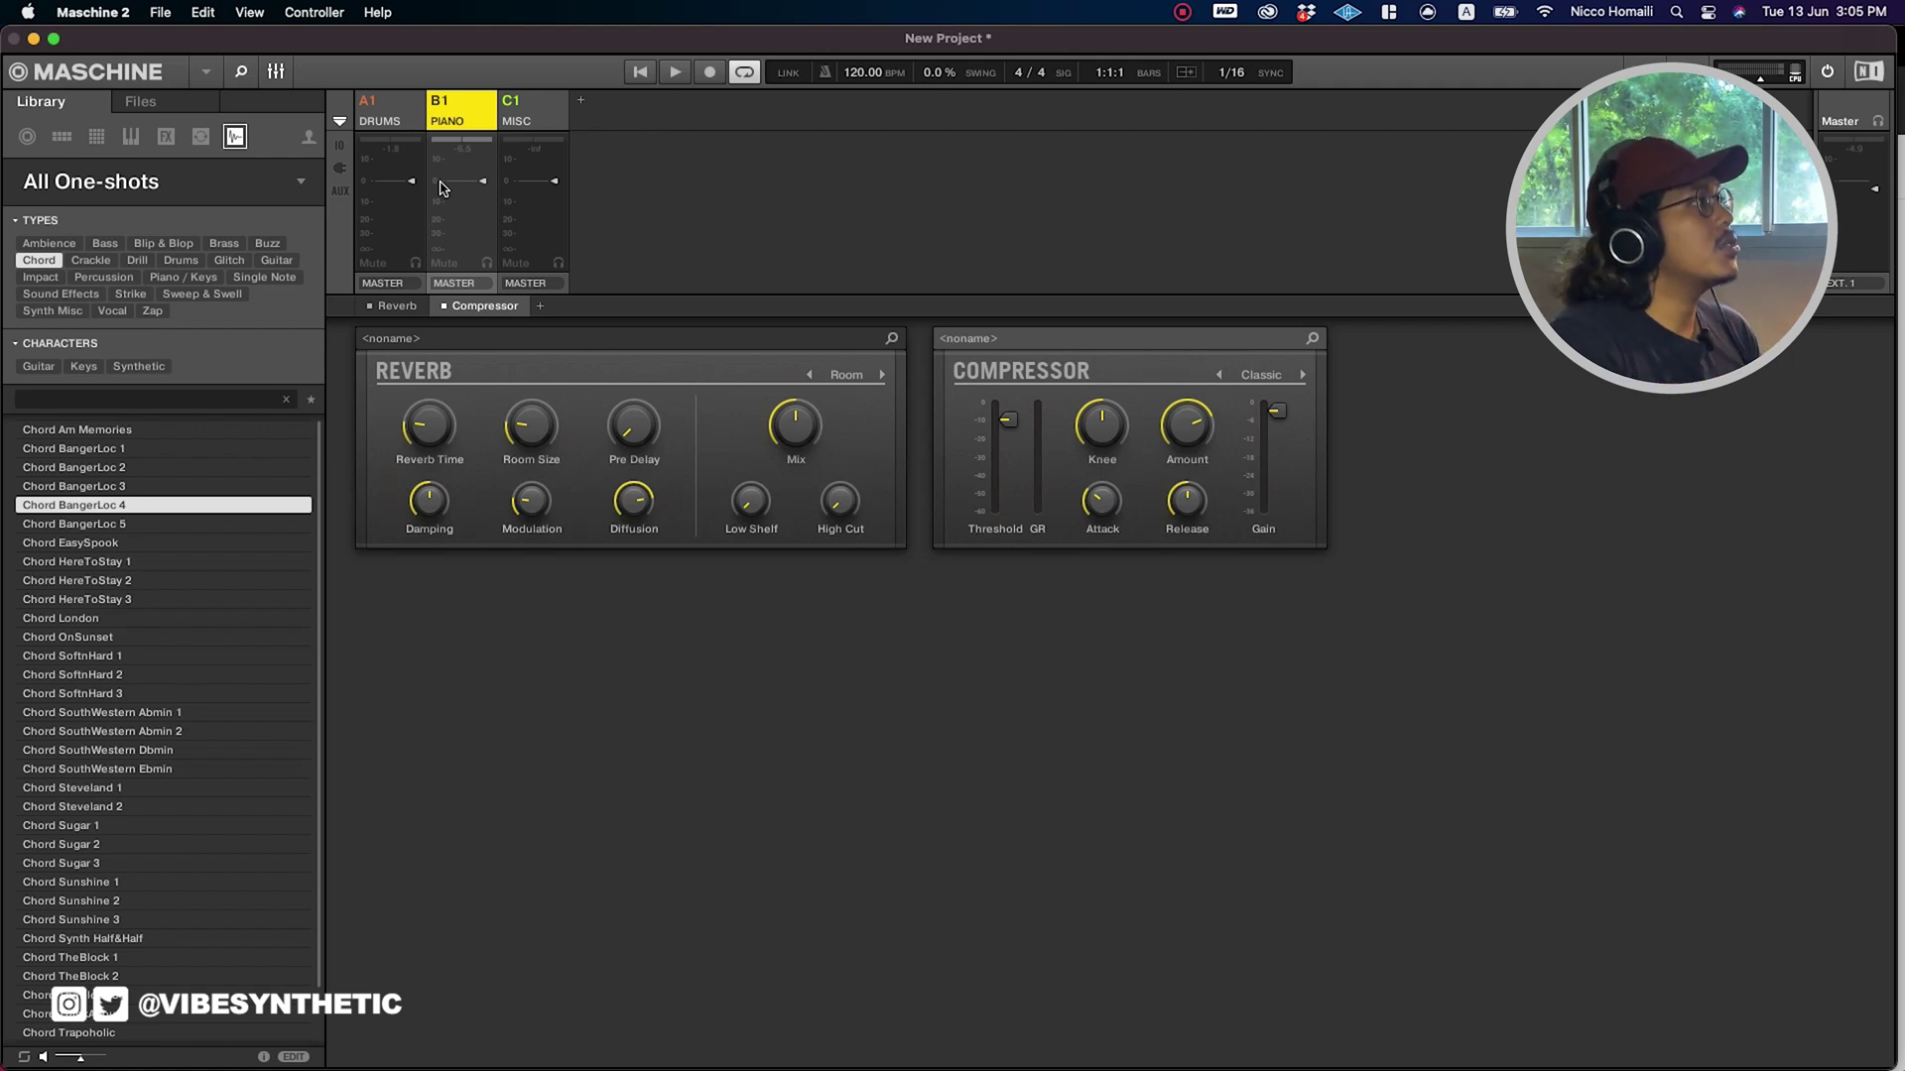
# Show the DRUMS group's sound channels and inspect sounds 5 through 9.
pyautogui.click(407, 111)
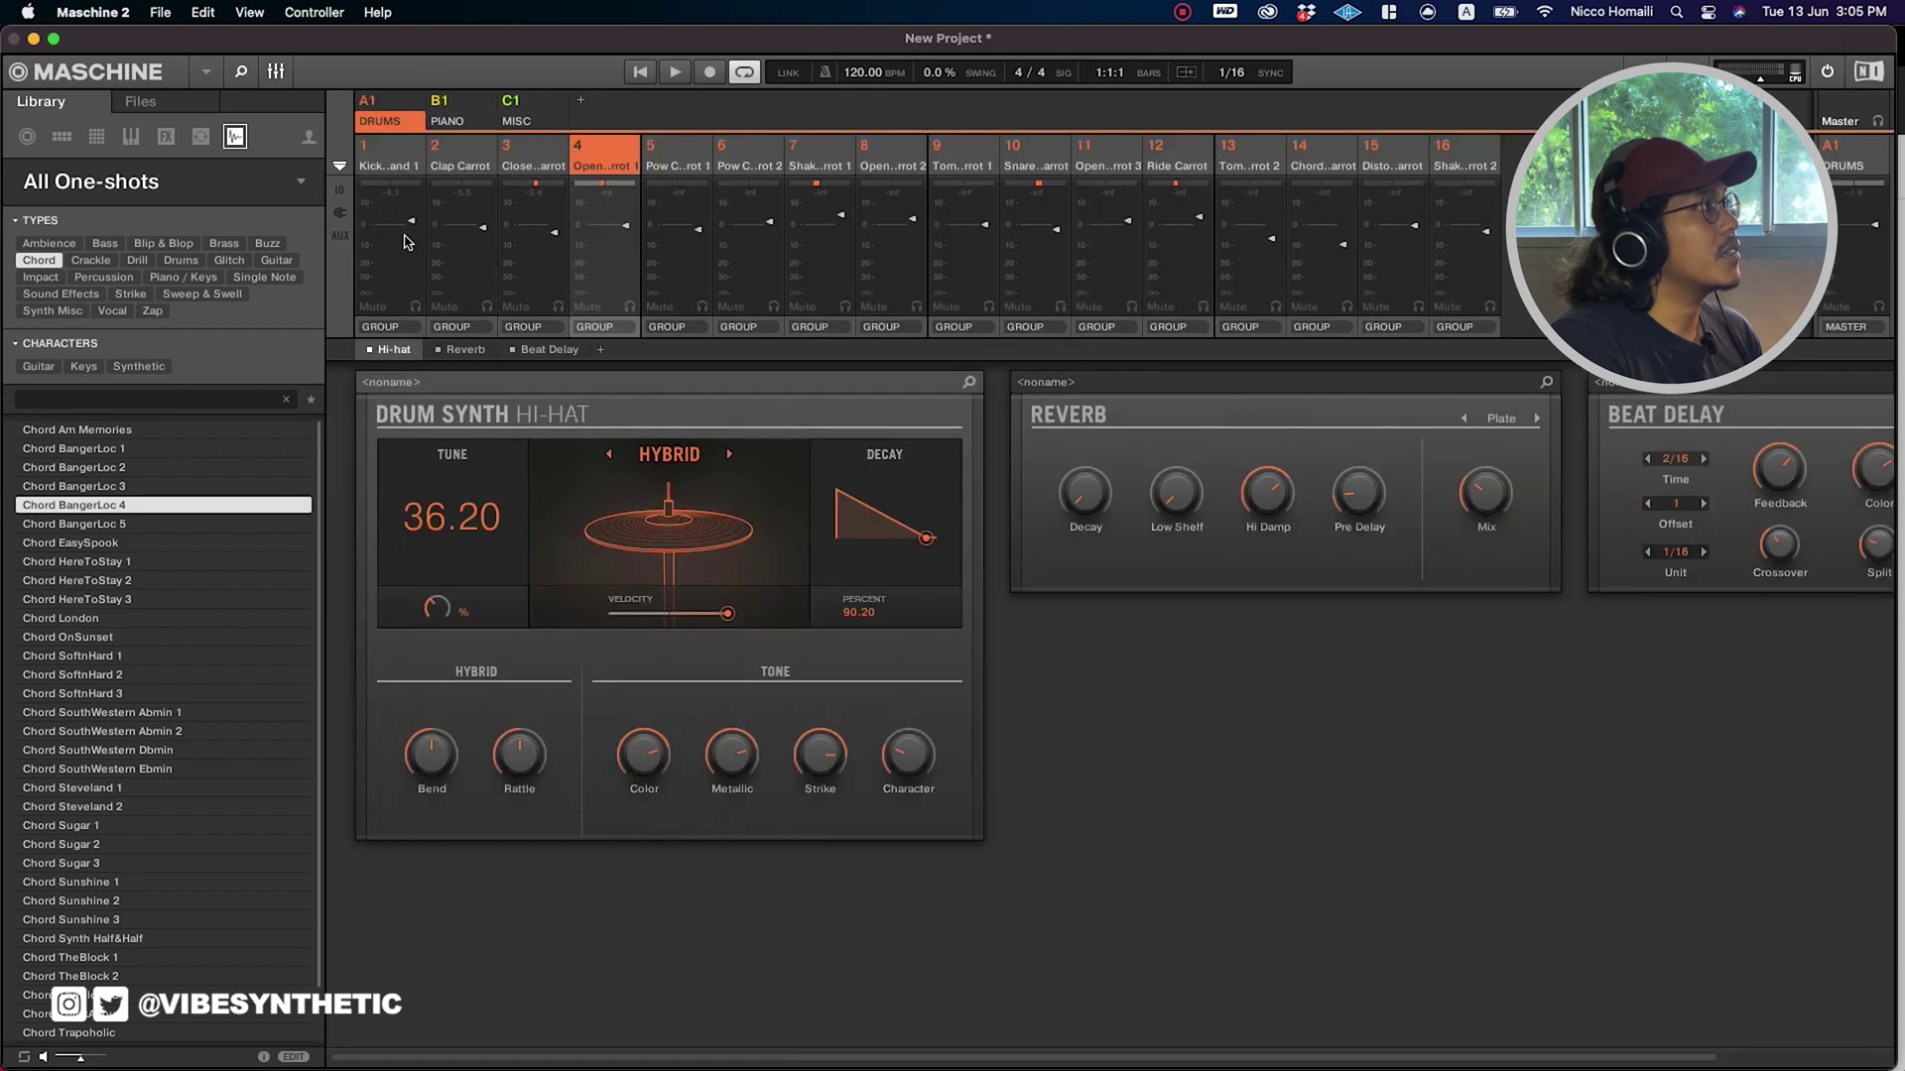
pyautogui.click(699, 154)
pyautogui.click(754, 153)
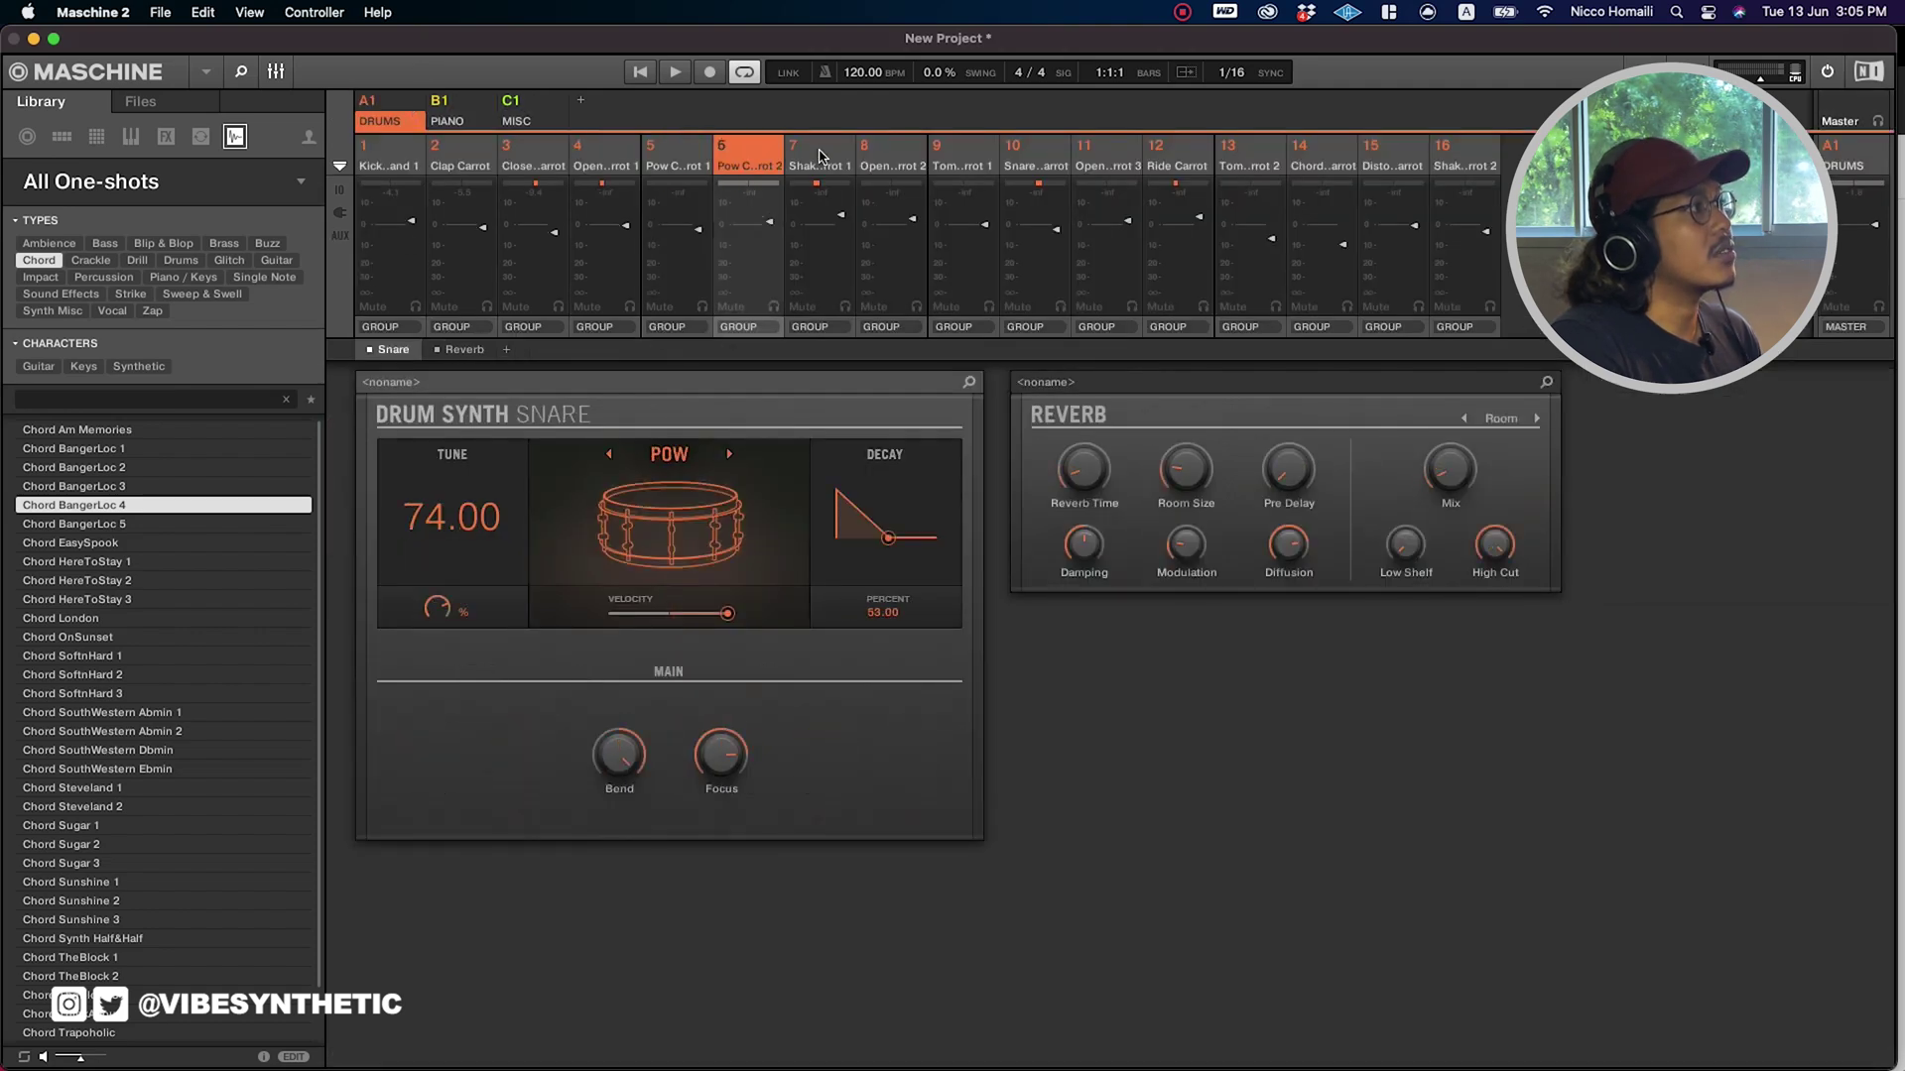
pyautogui.click(821, 156)
pyautogui.click(891, 163)
pyautogui.click(946, 161)
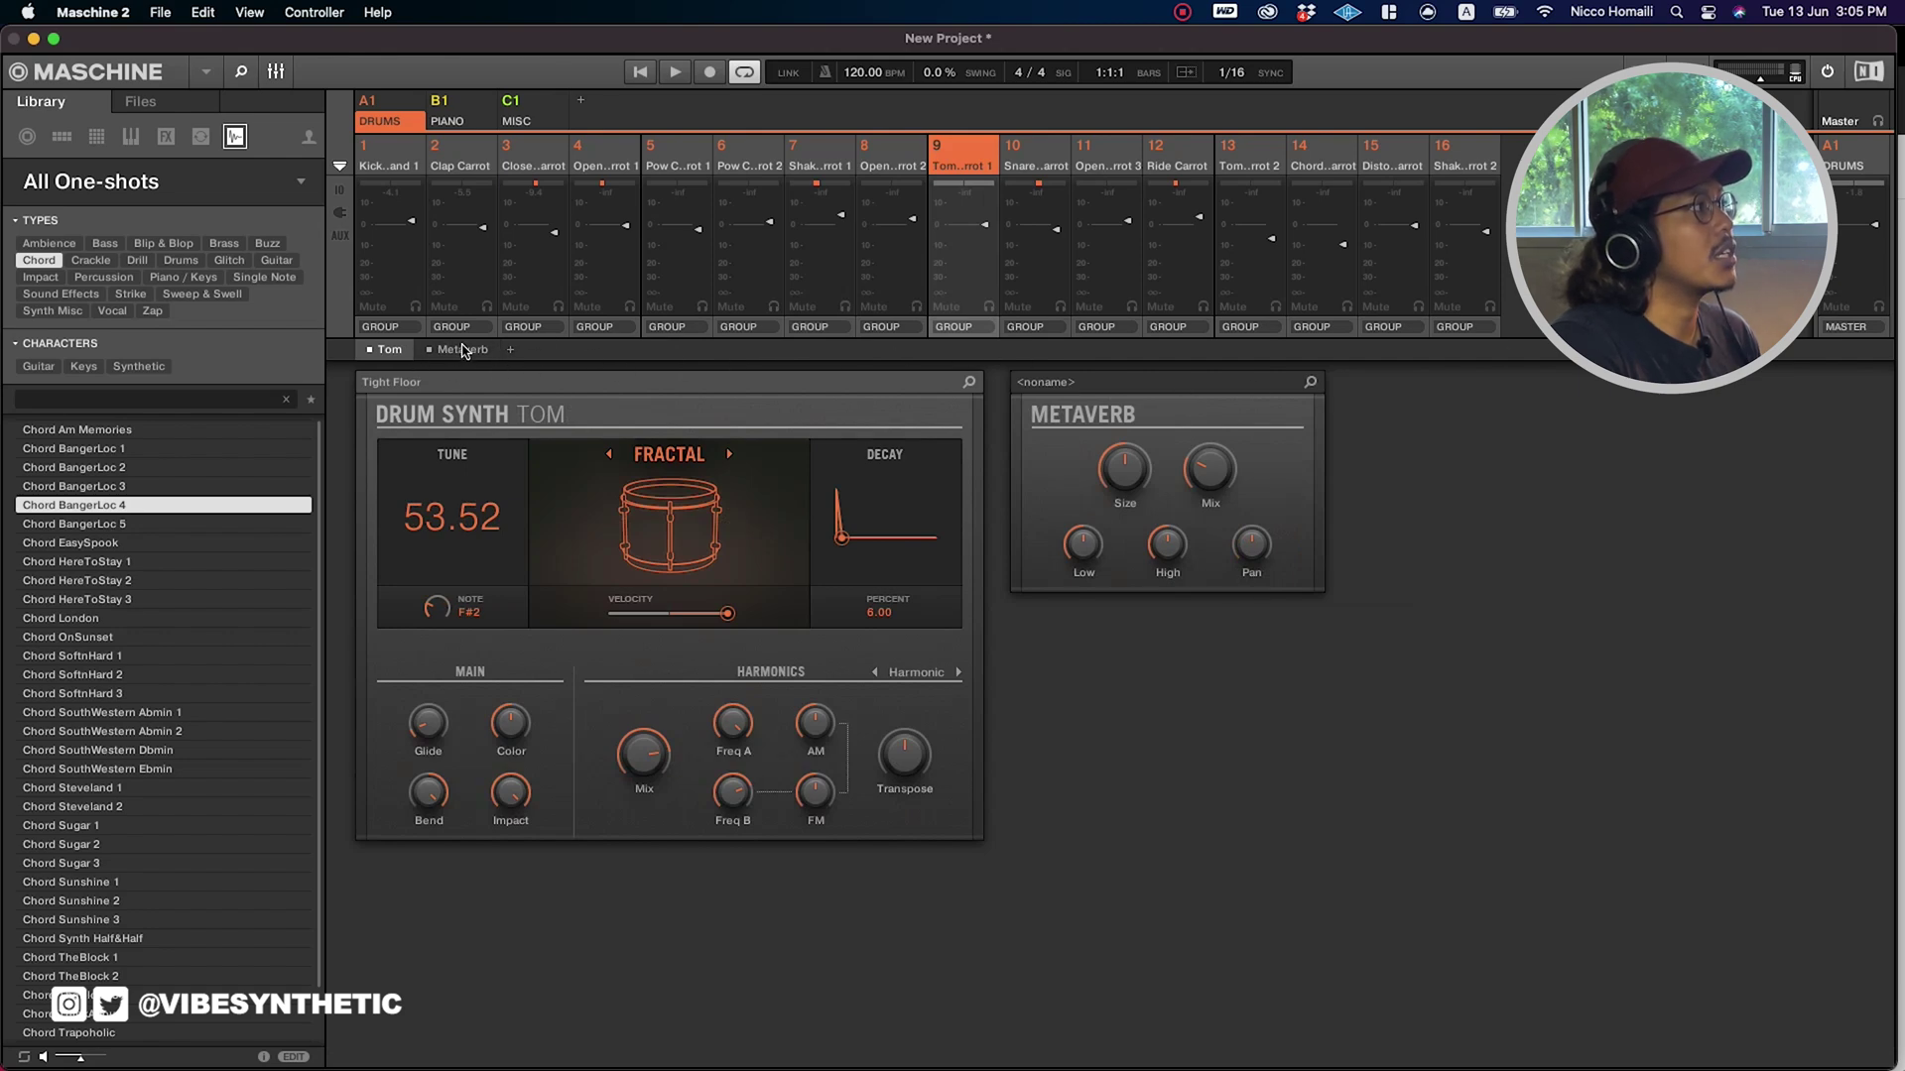
# Compare the tom synth and Metaverb, check sounds 8, 11 and 13, then return to DRUMS.
pyautogui.click(455, 350)
pyautogui.click(387, 352)
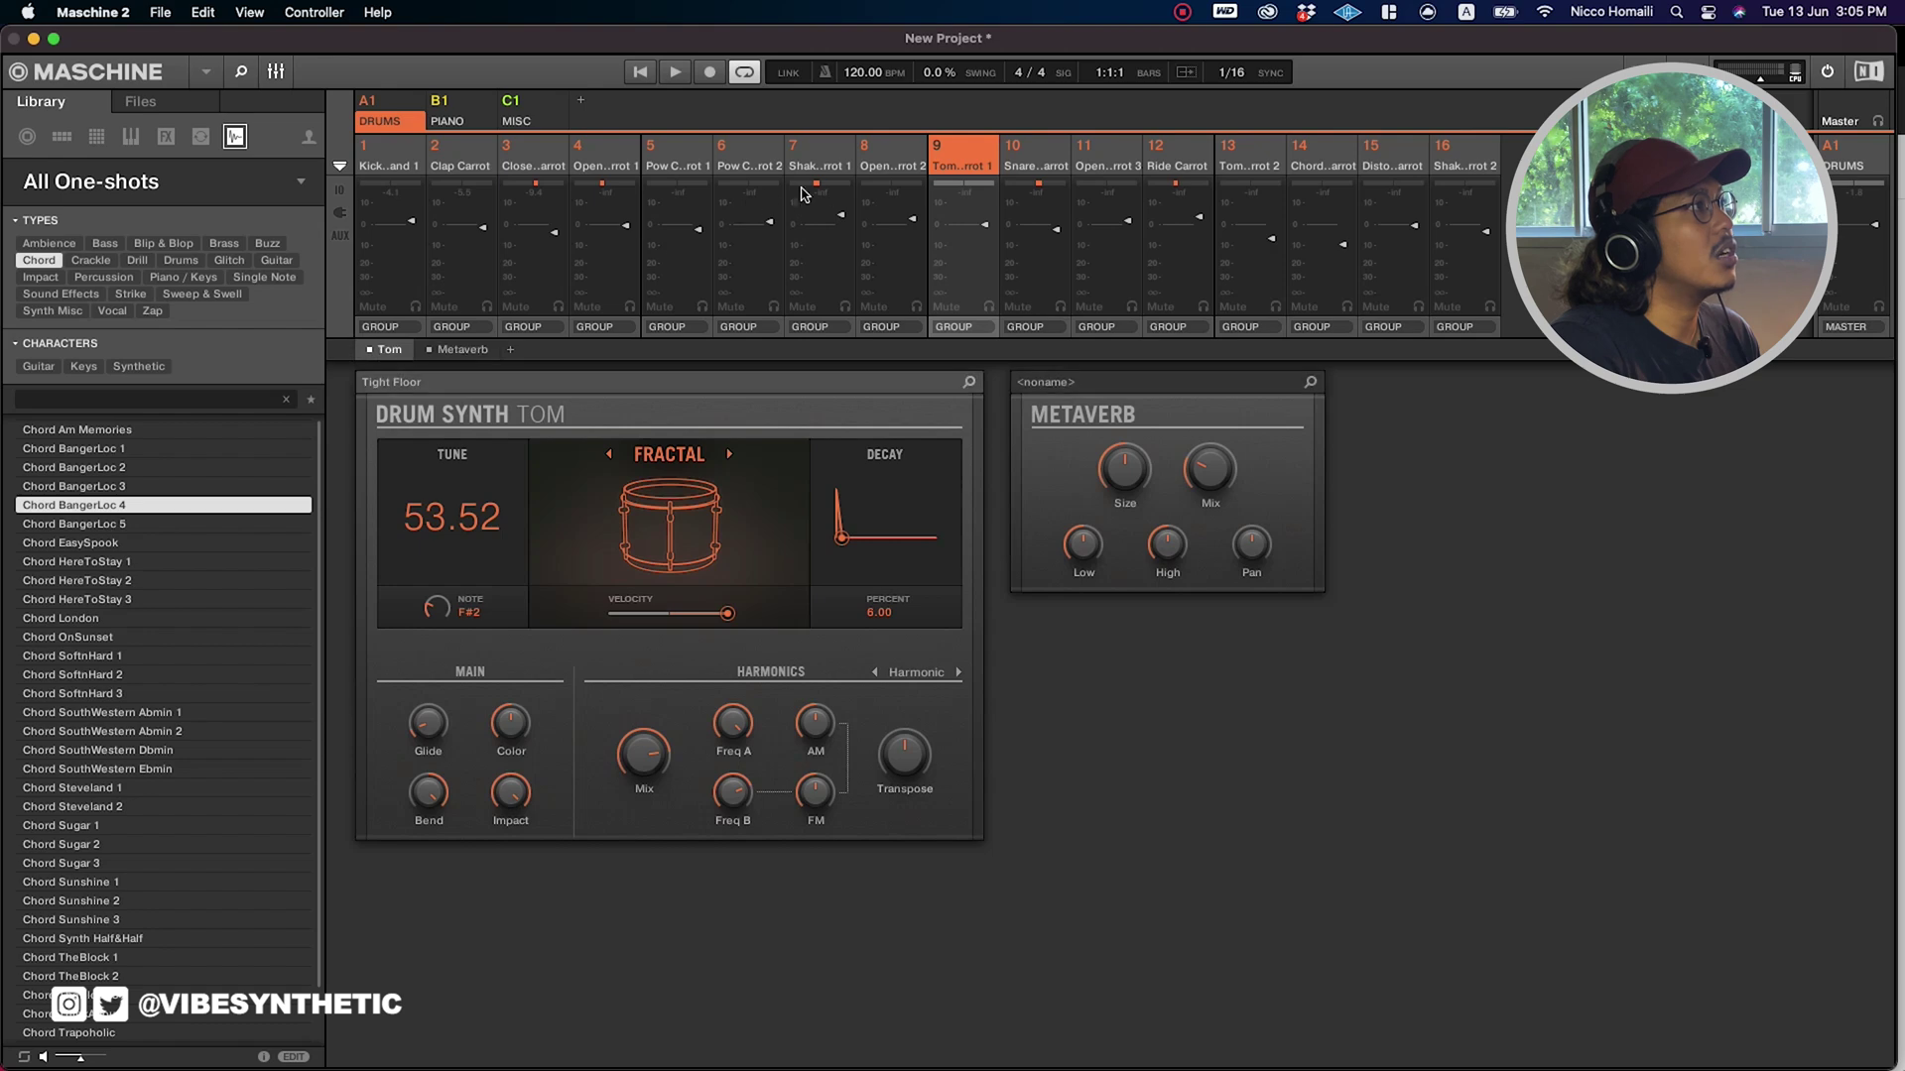
pyautogui.click(873, 171)
pyautogui.click(1107, 163)
pyautogui.click(1230, 164)
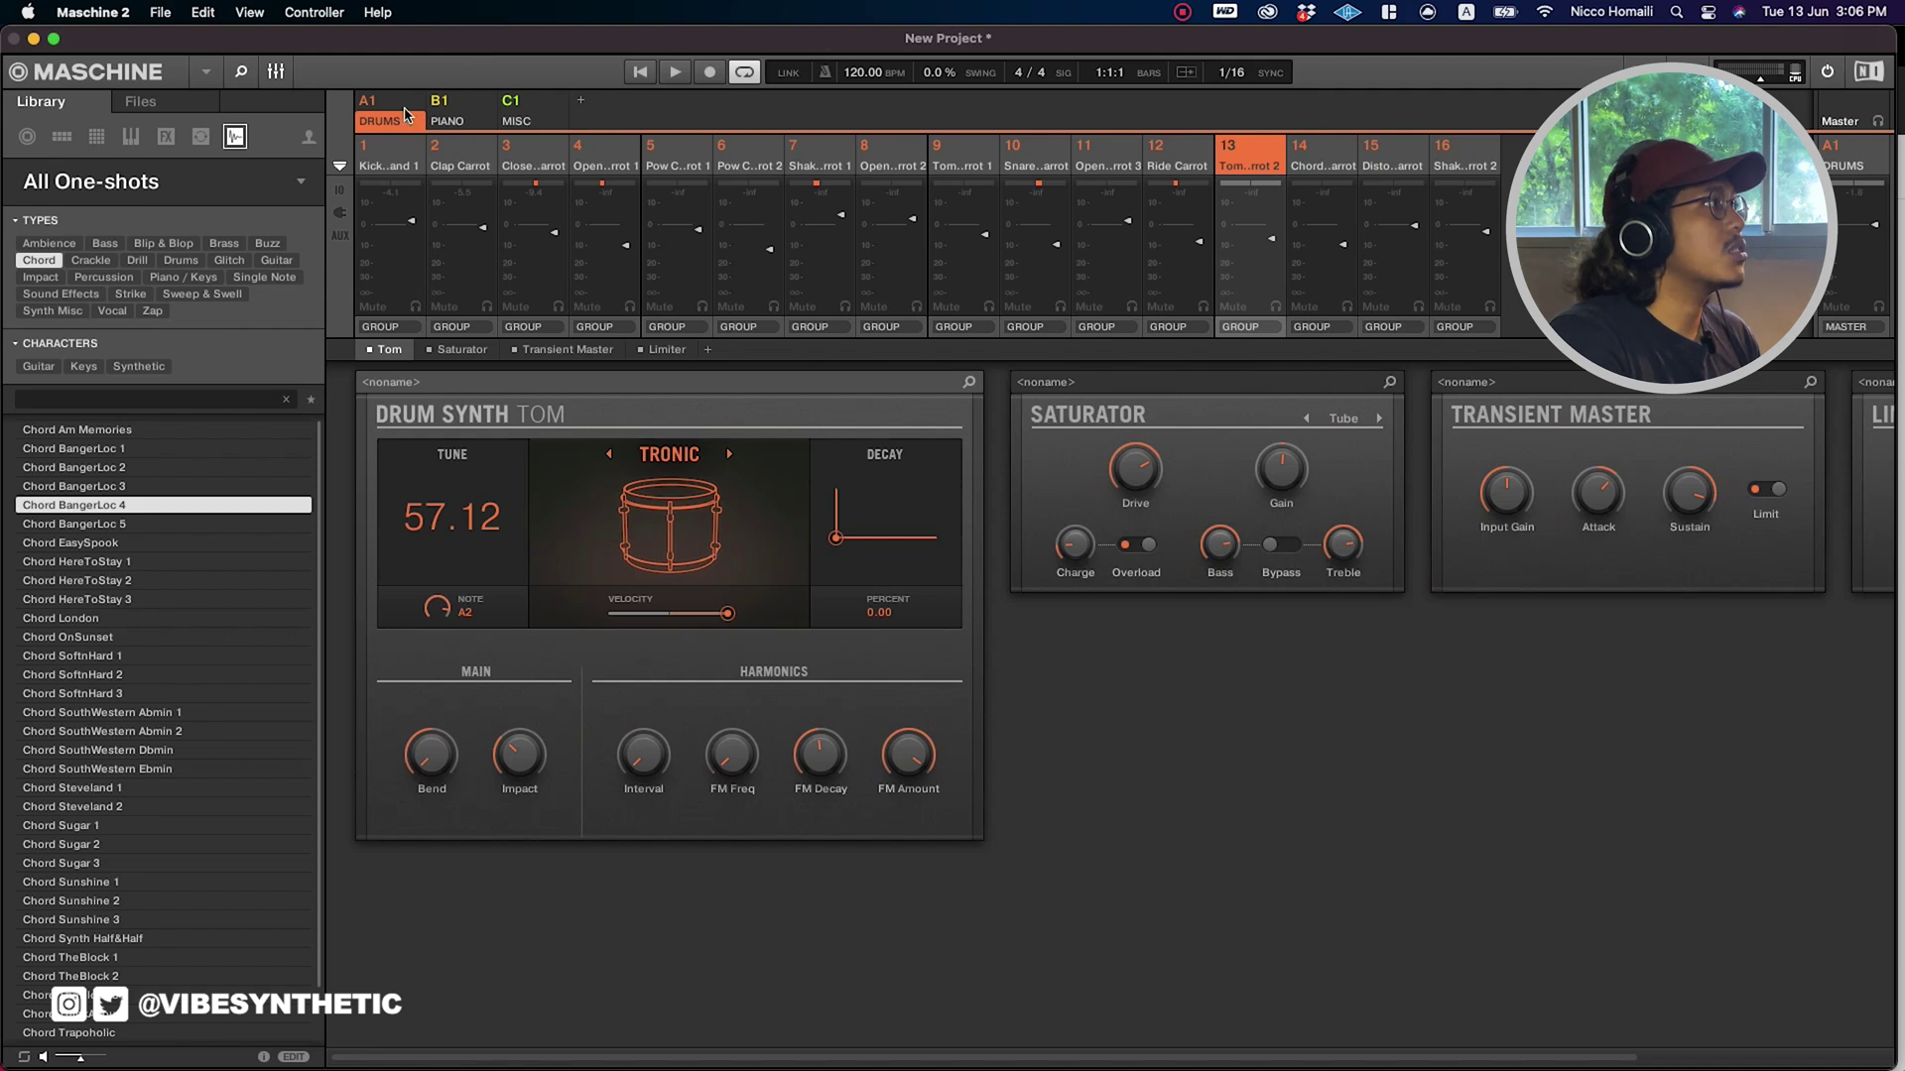
pyautogui.click(407, 115)
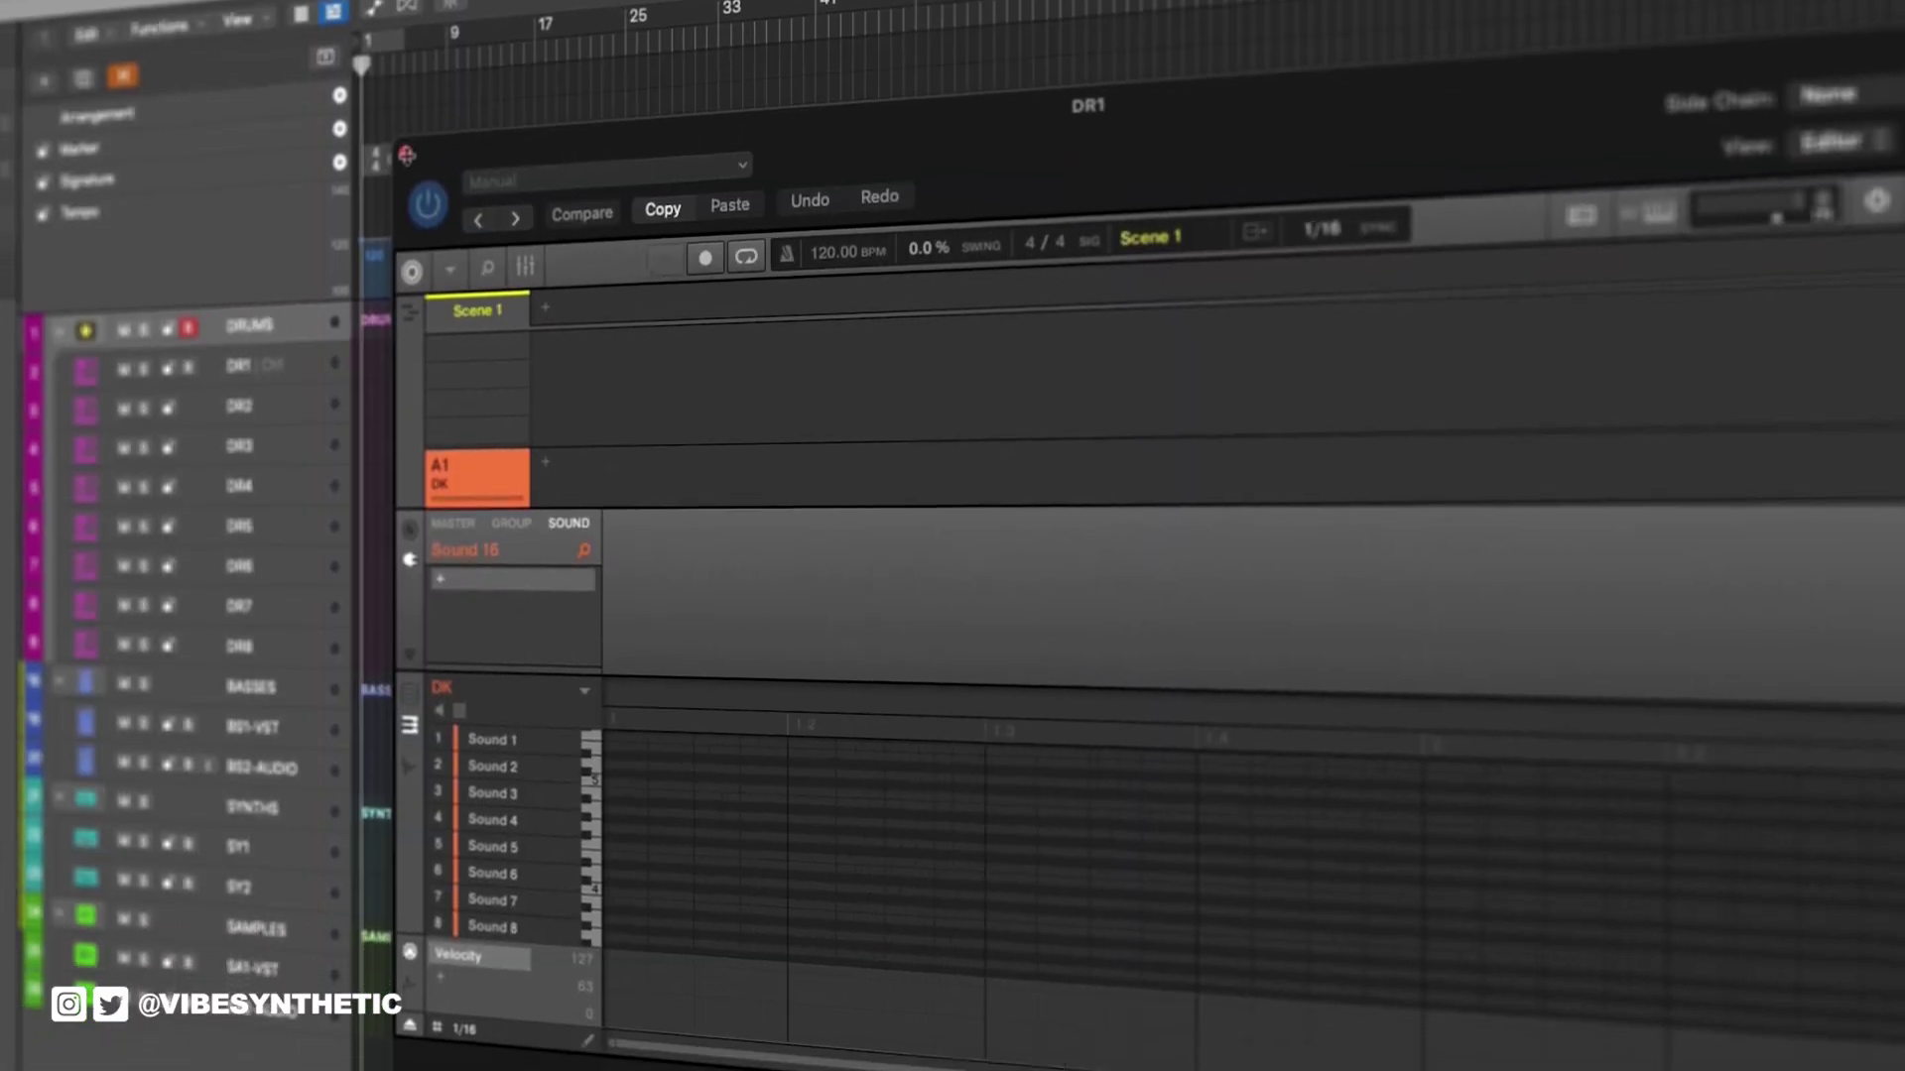
# Close the Maschine plugin window and make DR1 the selected, record-armed track.
pyautogui.click(405, 168)
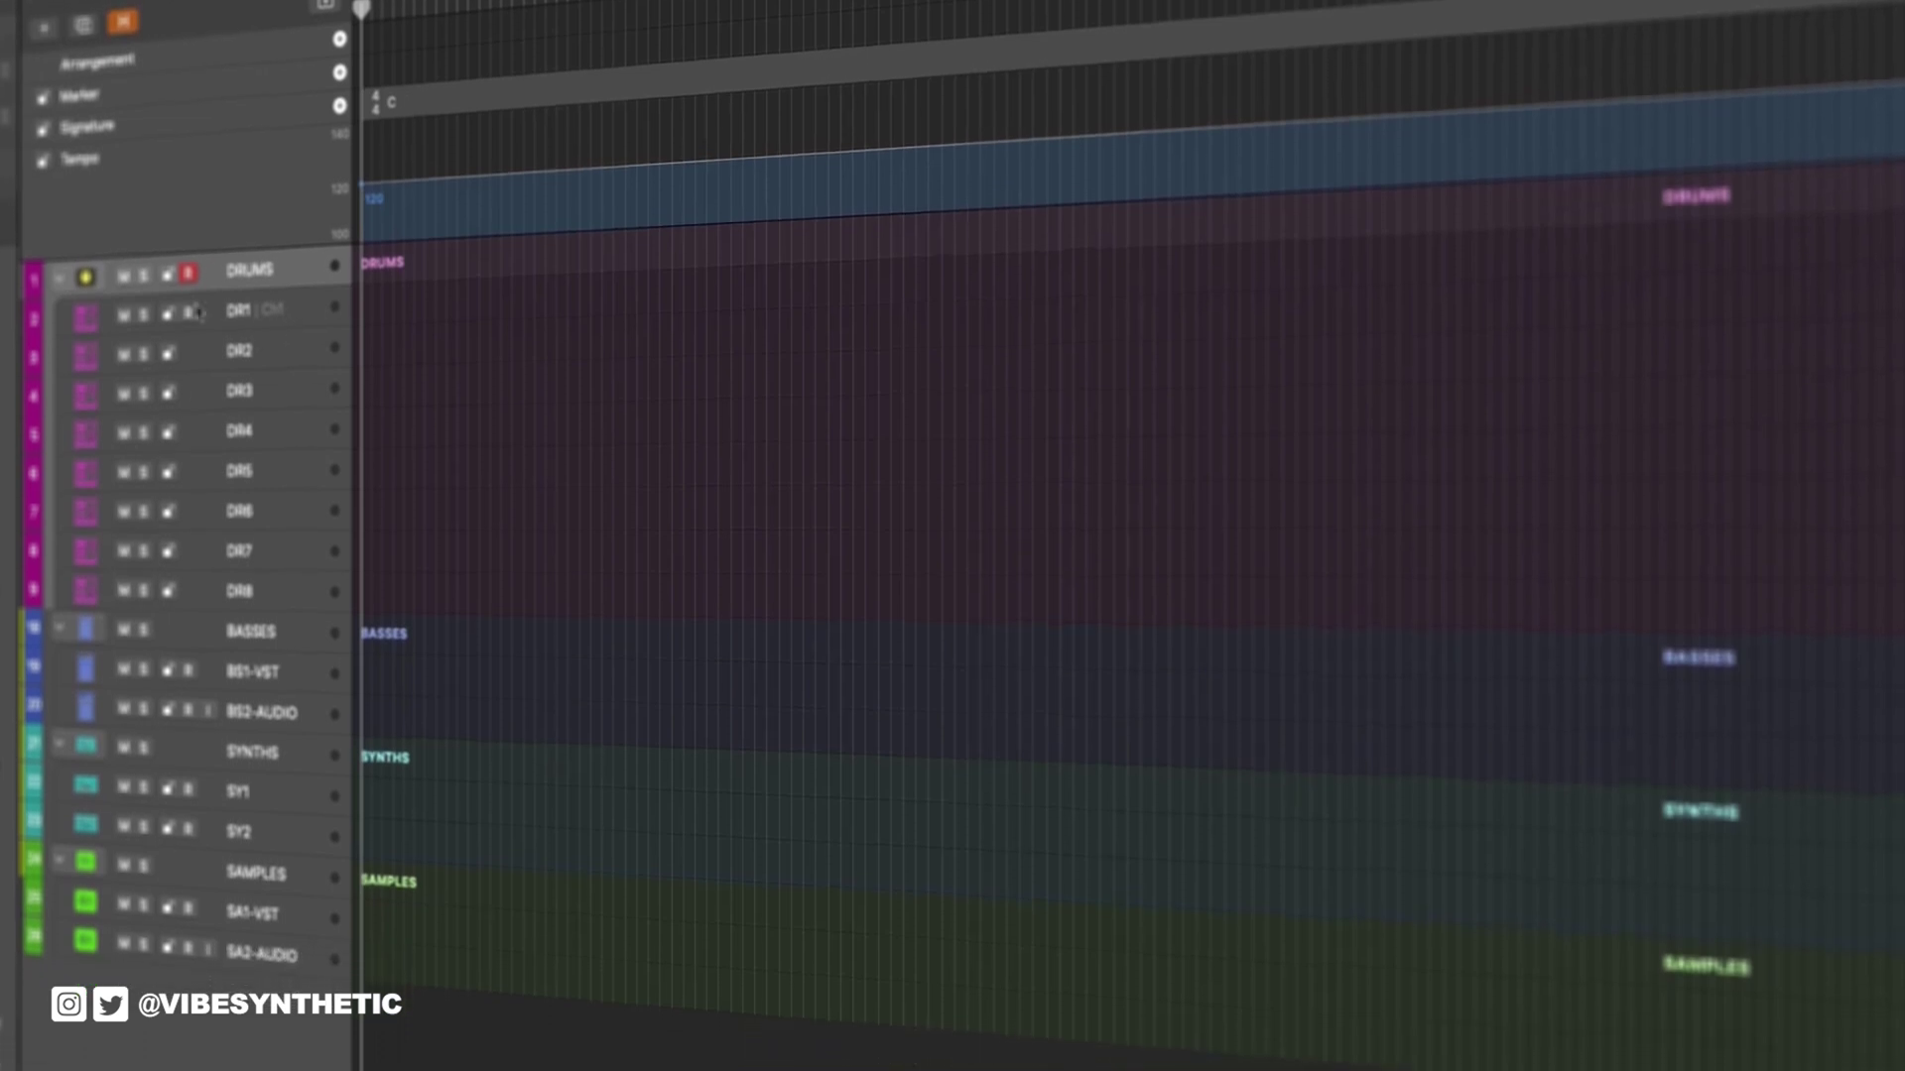
pyautogui.click(278, 322)
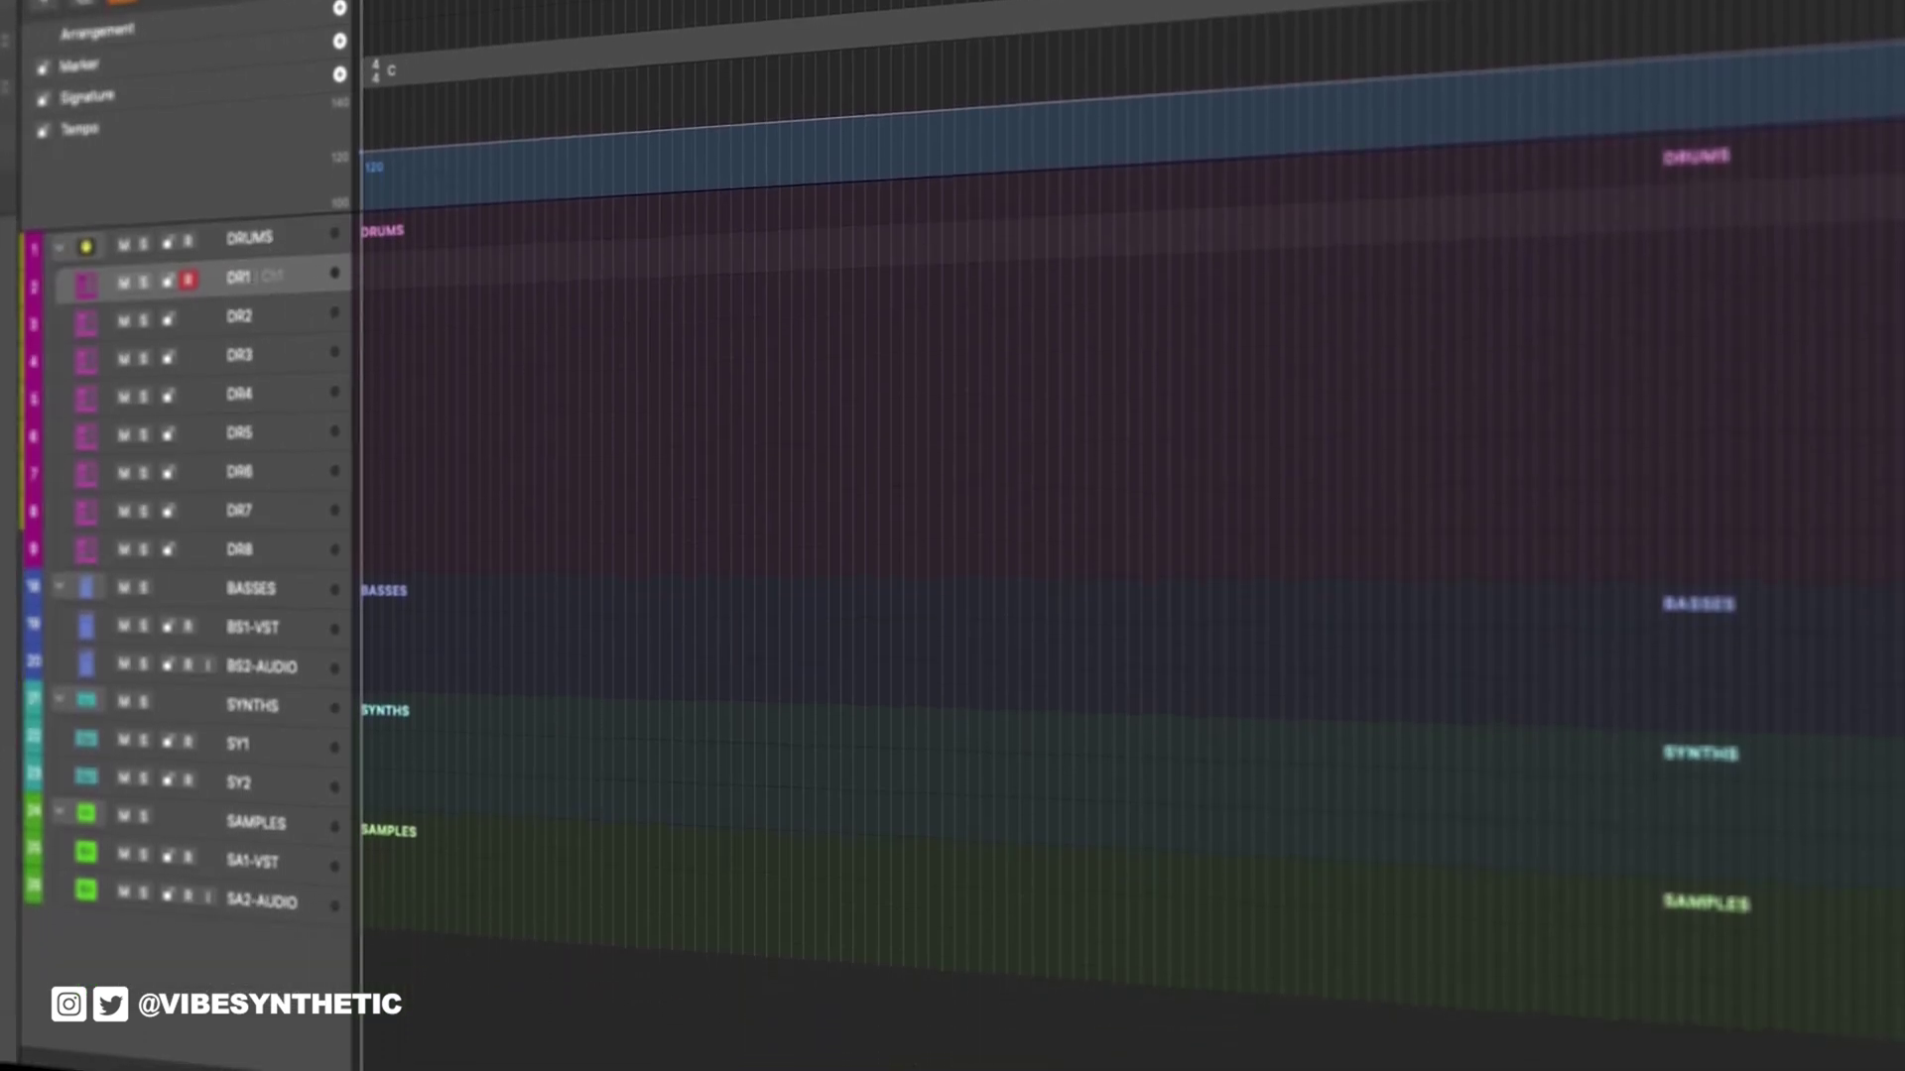